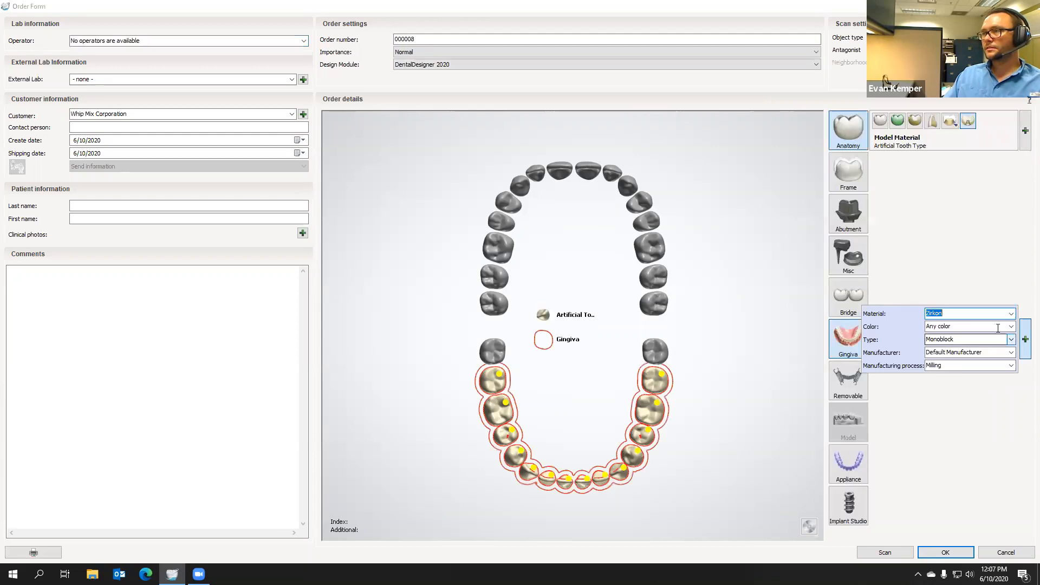
# Step: Set the gingiva material to Model Material, keeping the Monoblock type
pyautogui.click(1011, 313)
pyautogui.scroll(-5, 999, 343)
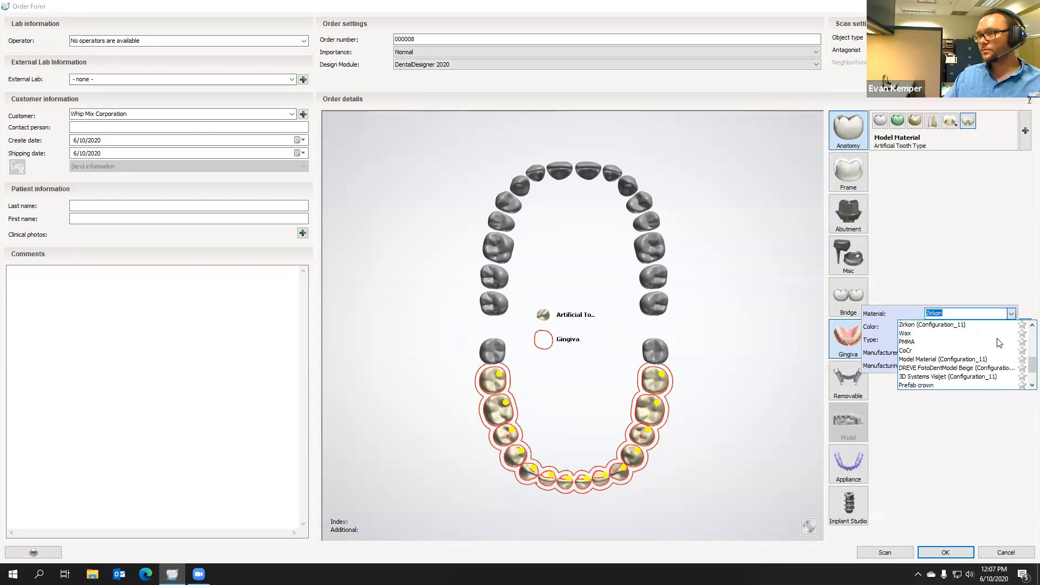
pyautogui.scroll(8, 998, 343)
pyautogui.click(993, 326)
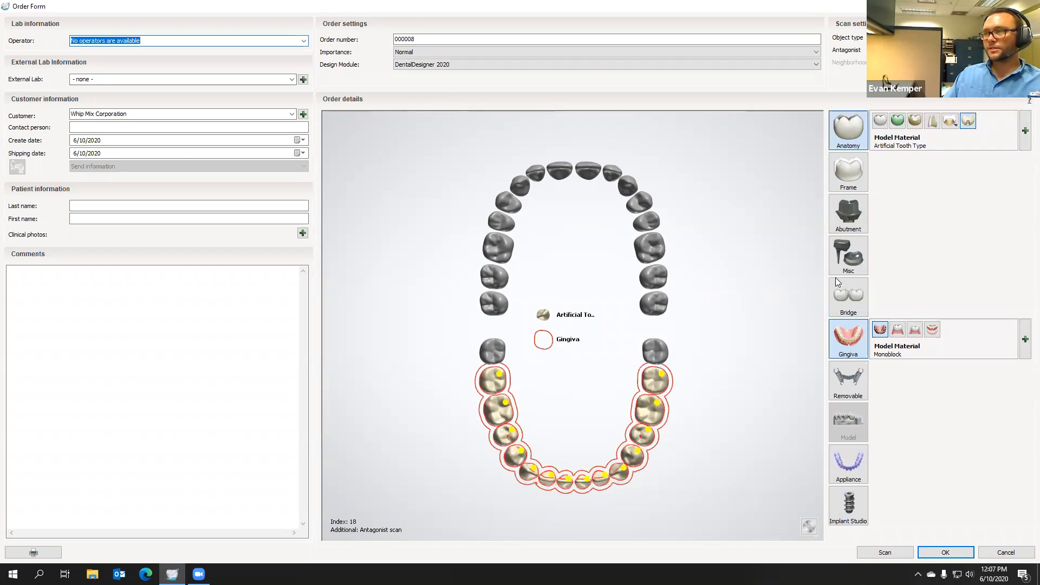
# Step: Add a connector bridge across the lower artificial teeth and save the order
pyautogui.click(844, 285)
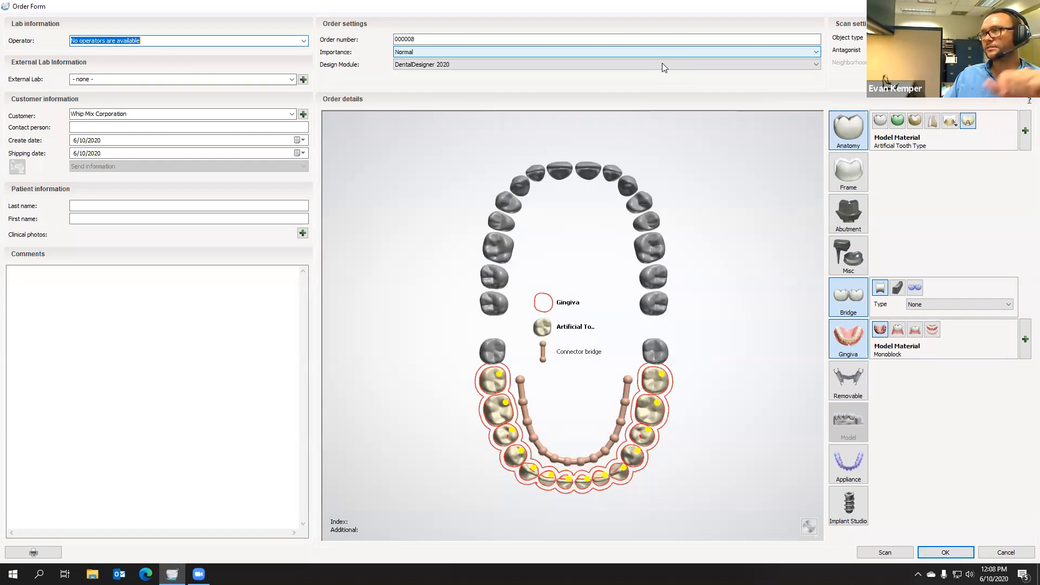
pyautogui.click(773, 299)
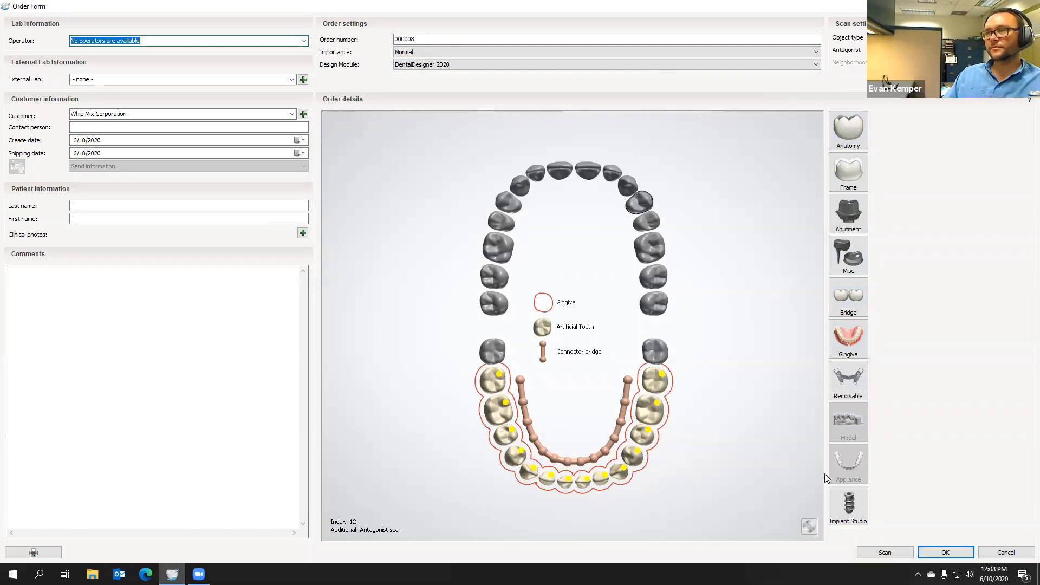
pyautogui.click(943, 552)
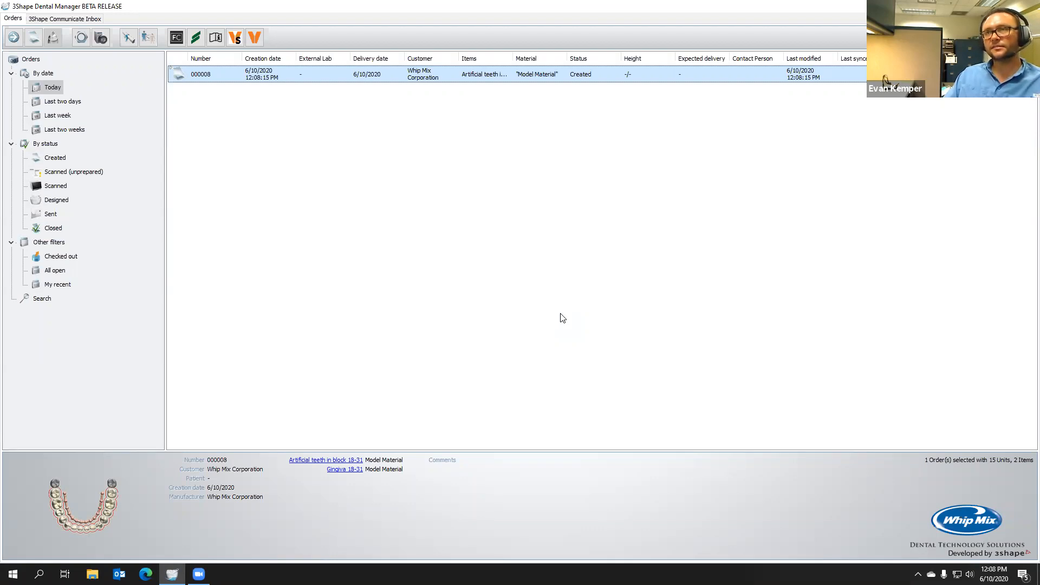
# Step: Open the new order for scanning and set the lower jaw's object type to Model
pyautogui.doubleClick(208, 82)
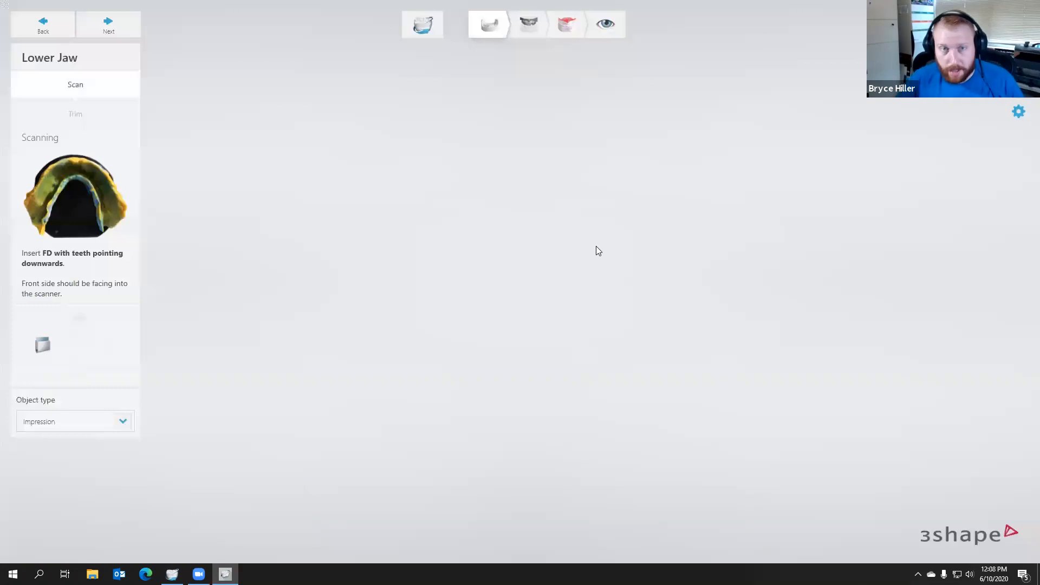
pyautogui.click(123, 422)
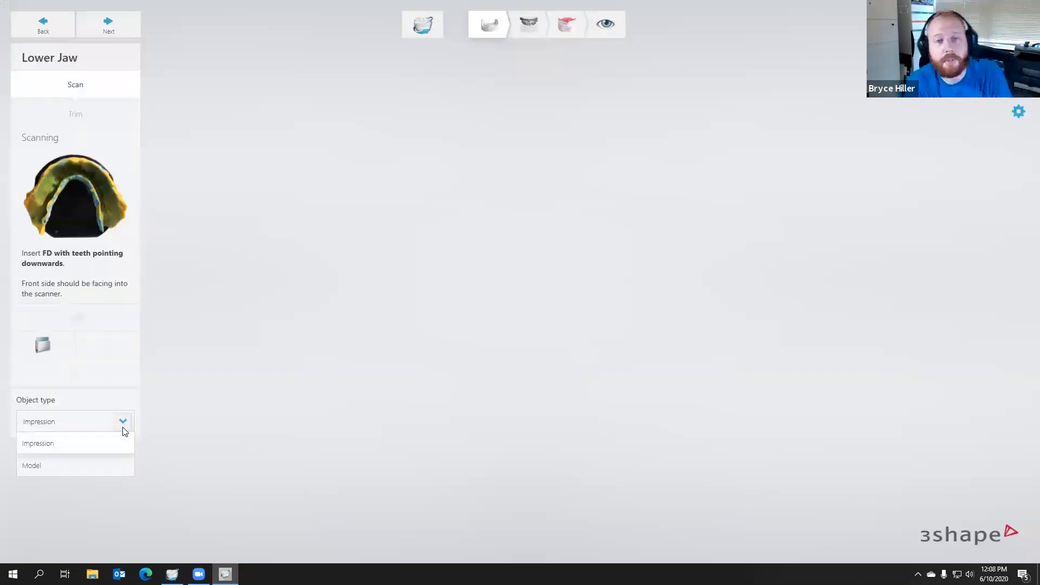
pyautogui.click(123, 421)
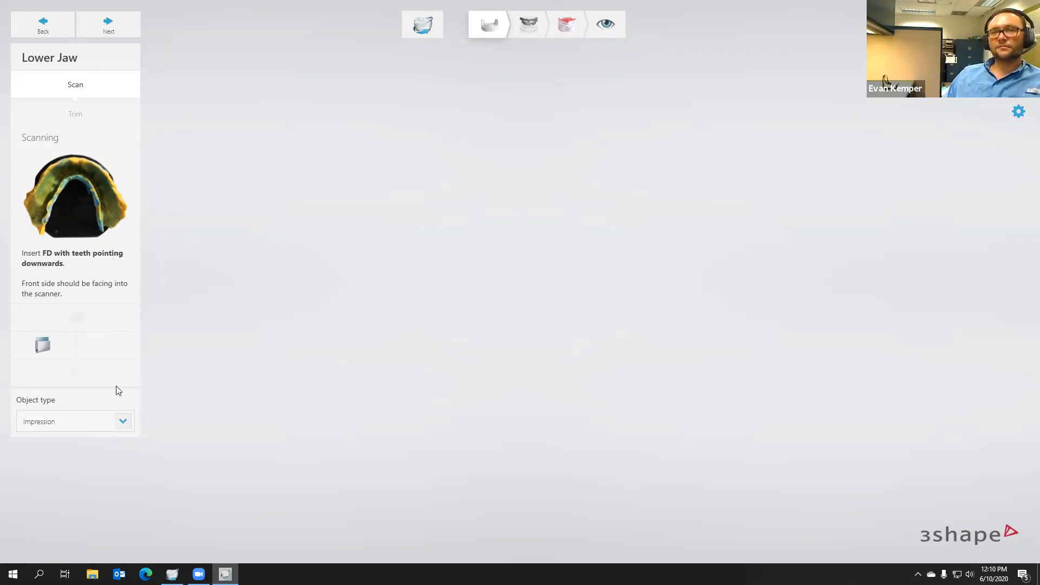
pyautogui.click(120, 423)
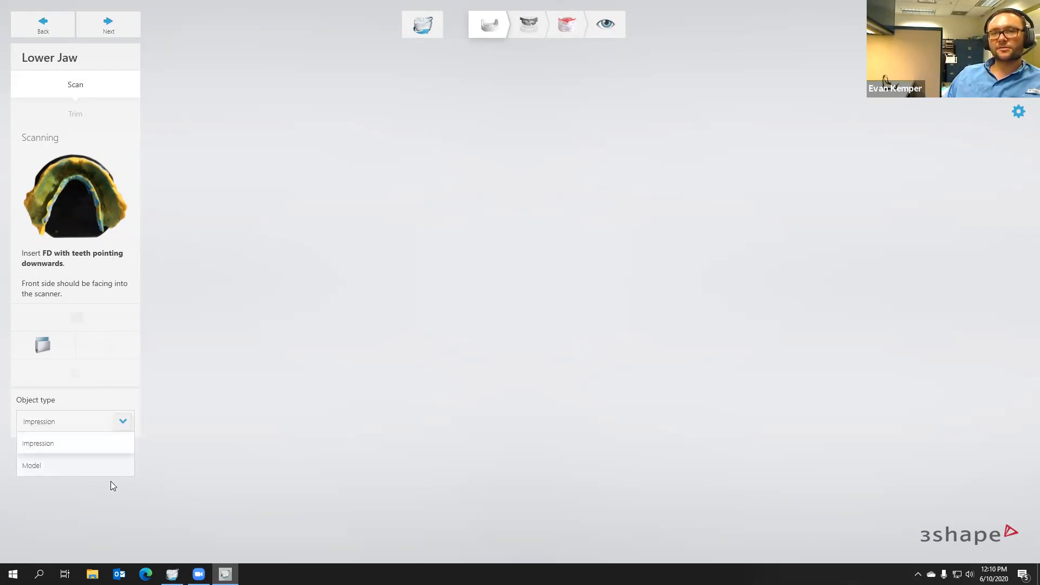
pyautogui.click(113, 466)
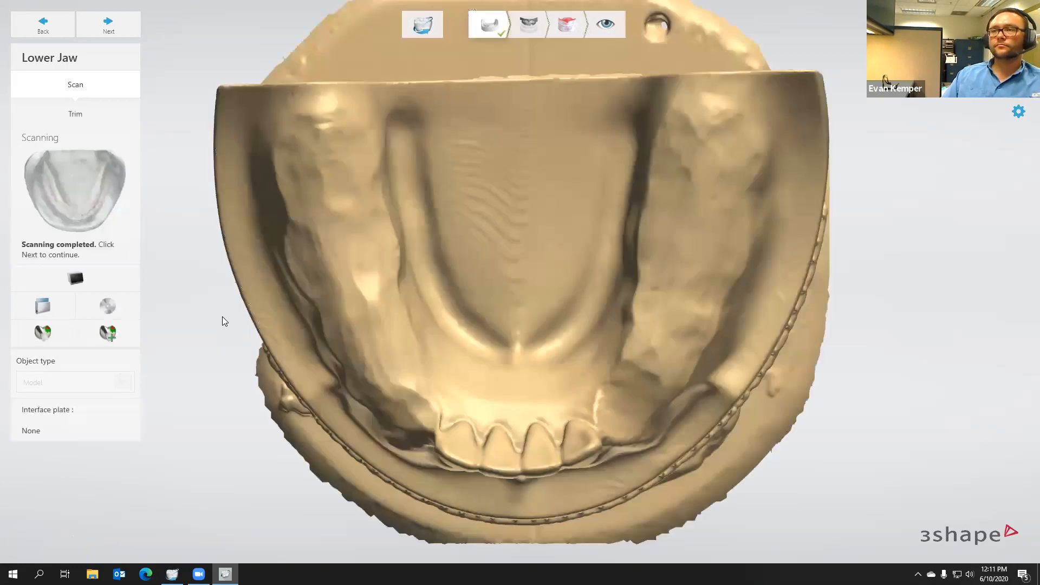
# Step: Start a closed-line trim on the lower jaw scan, placing points along the front of the base just above the ragged edge
pyautogui.moveTo(504, 338); pyautogui.dragTo(510, 208, button='right')
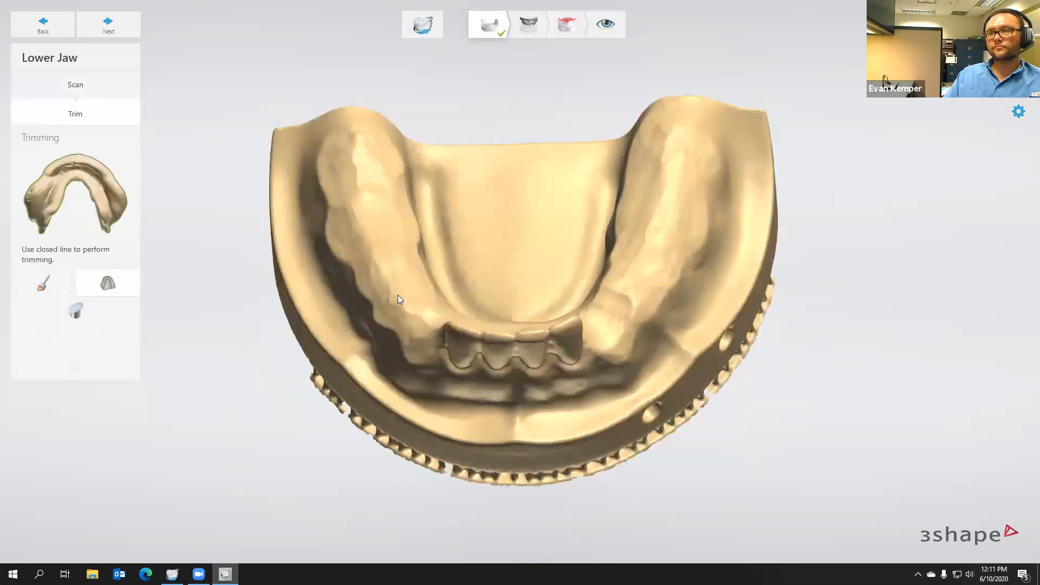
pyautogui.moveTo(397, 295); pyautogui.dragTo(281, 376, button='right')
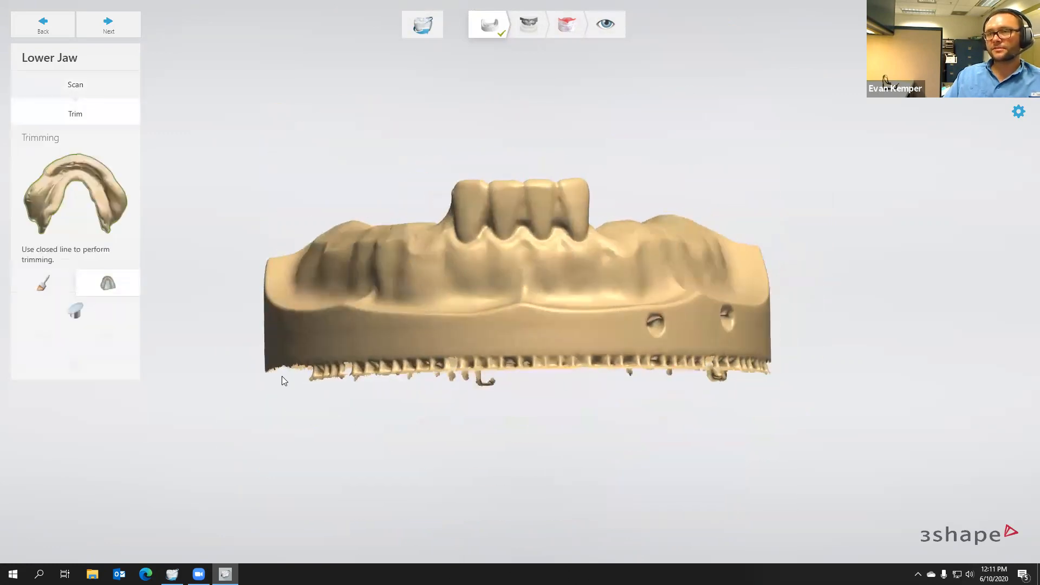
pyautogui.click(407, 355)
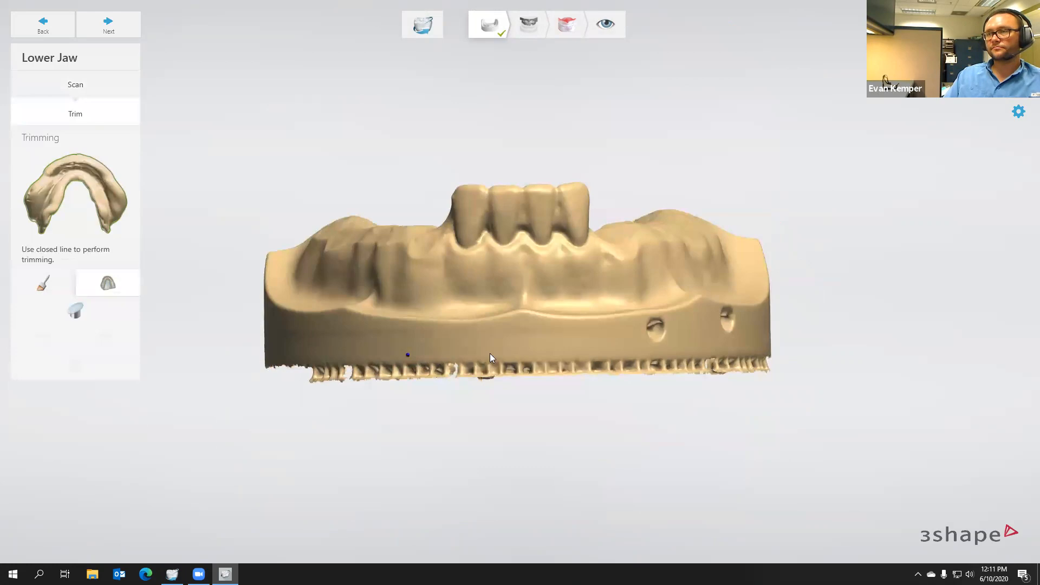
pyautogui.click(43, 284)
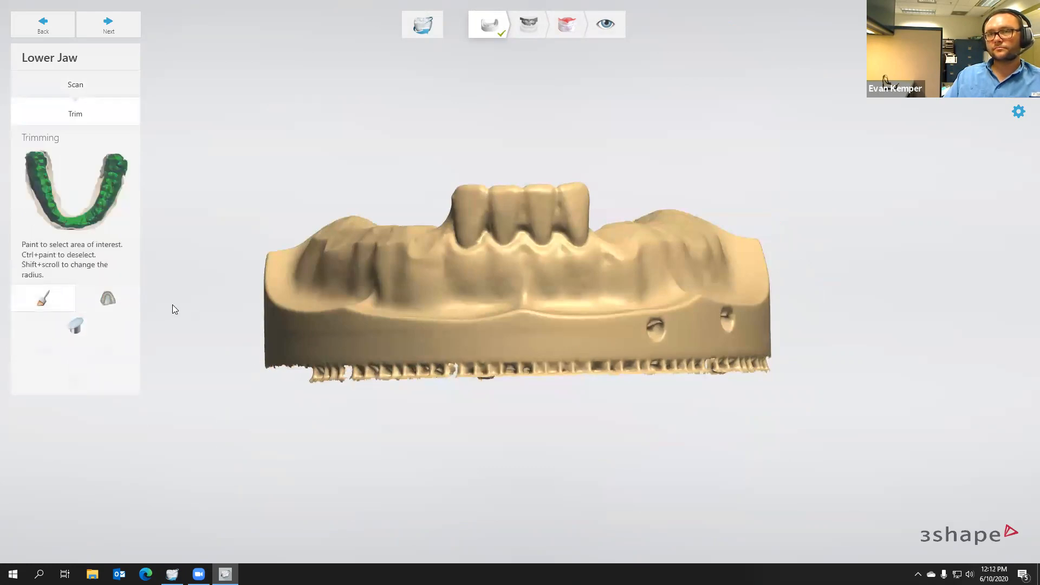
pyautogui.click(282, 331)
pyautogui.click(426, 342)
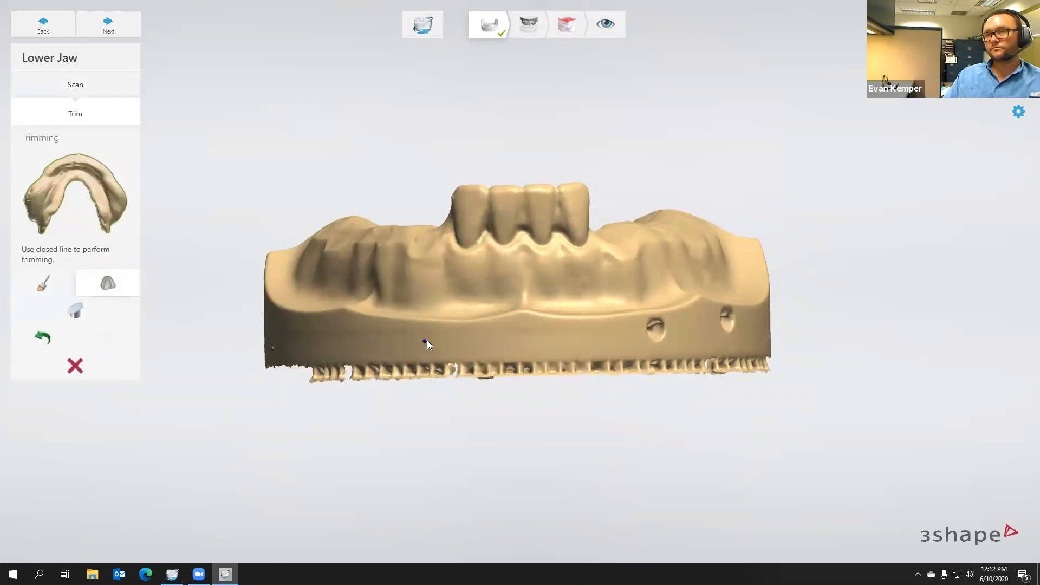
pyautogui.click(660, 345)
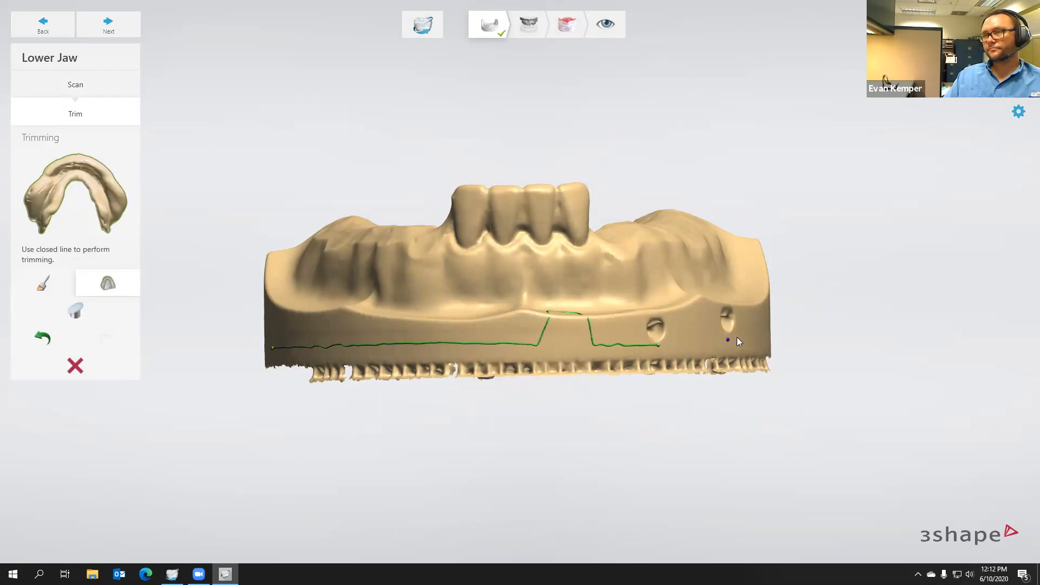
# Step: Continue the trimming line around the side and back of the lower model's base and close it at its starting point
pyautogui.moveTo(677, 346); pyautogui.dragTo(436, 357, button='right')
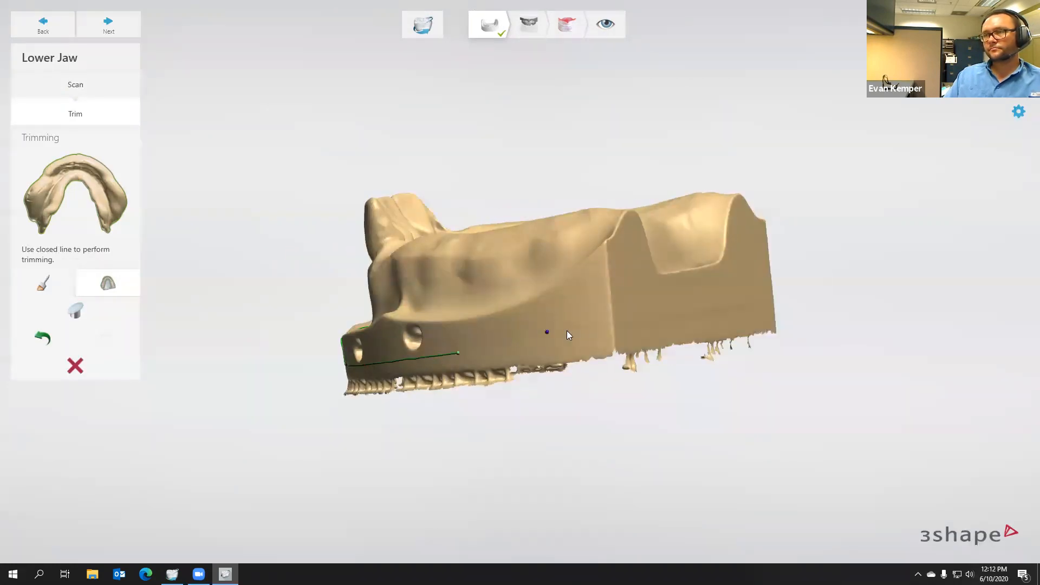
pyautogui.click(609, 329)
pyautogui.click(703, 319)
pyautogui.moveTo(631, 341); pyautogui.dragTo(515, 360, button='right')
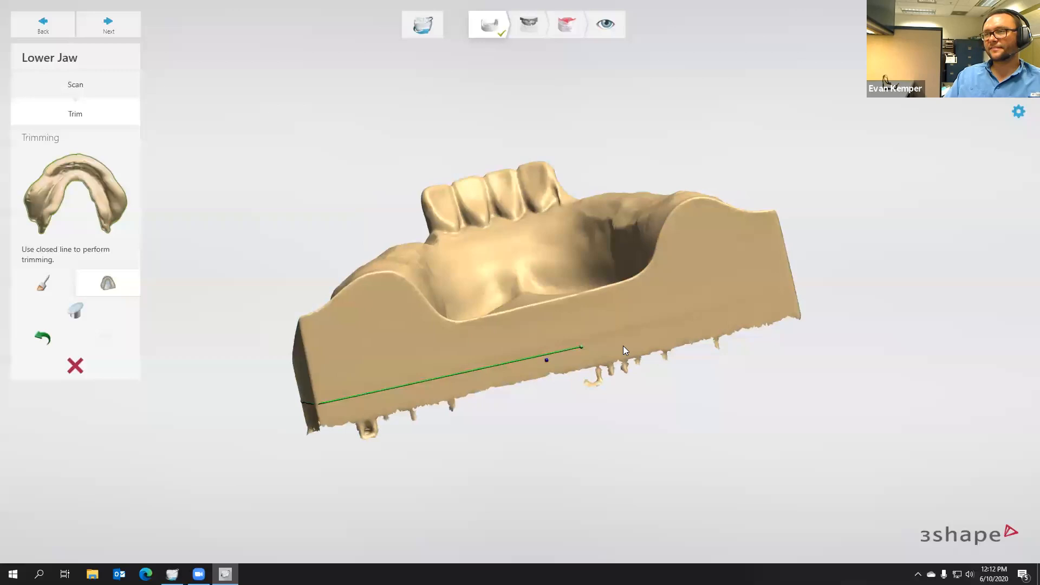
pyautogui.click(727, 311)
pyautogui.moveTo(727, 312); pyautogui.dragTo(589, 318, button='right')
pyautogui.click(585, 344)
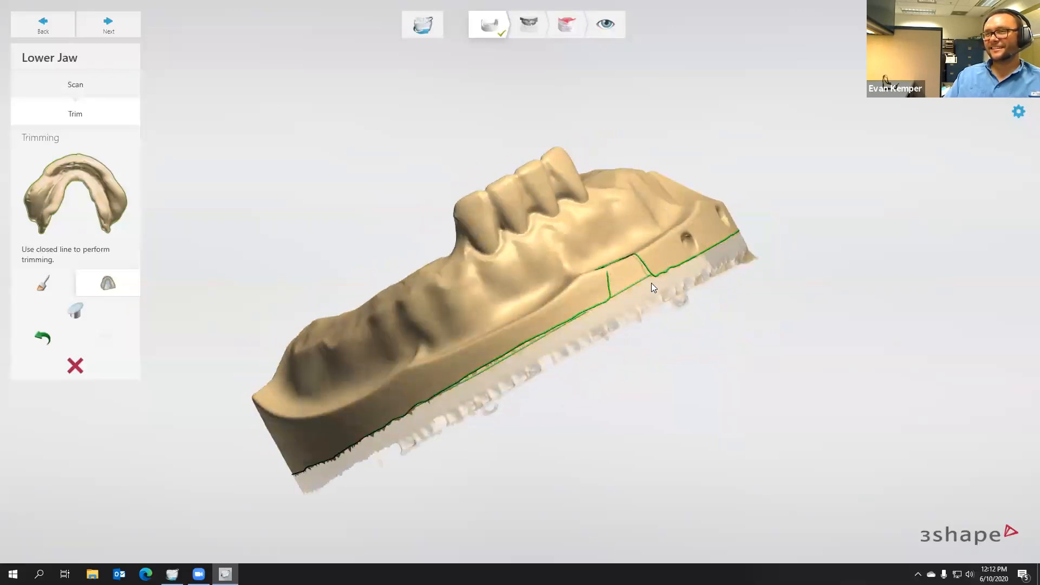
# Step: Flatten the bump in the trimming line at the front of the base and continue to the upper jaw
pyautogui.click(613, 289)
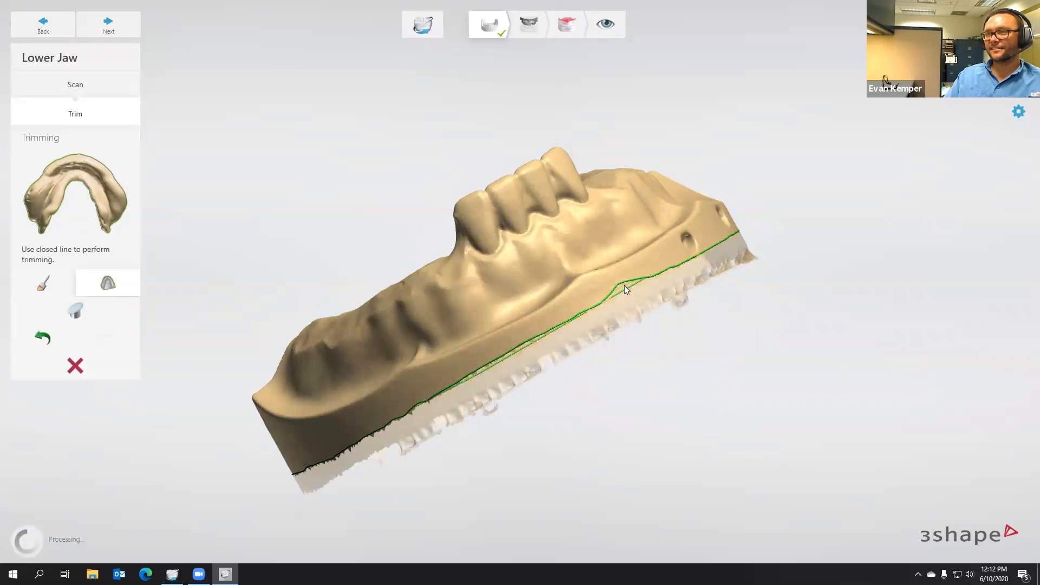
pyautogui.click(639, 281)
pyautogui.click(115, 32)
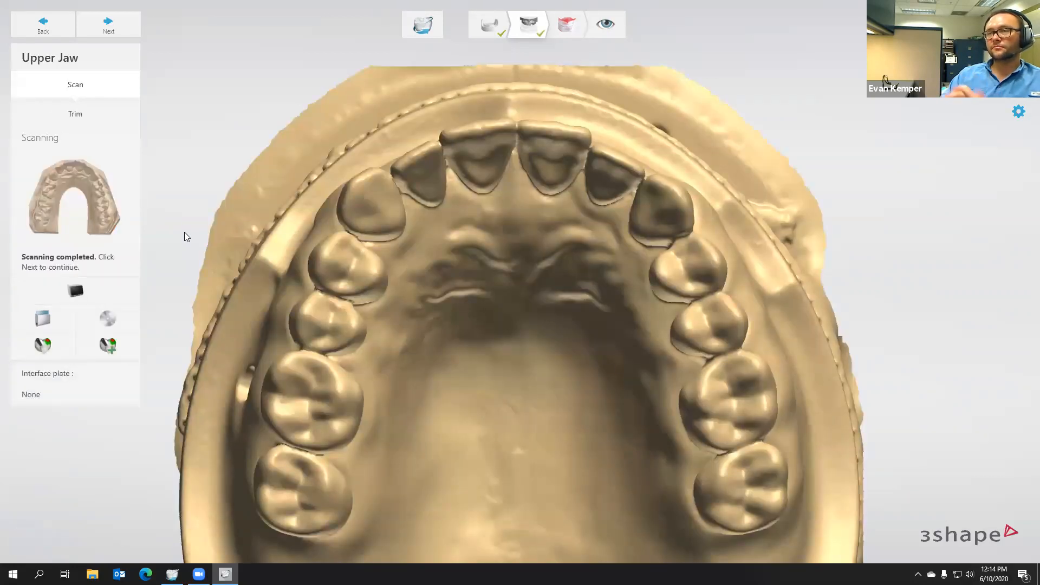
# Step: Trim the rough underside off the upper jaw scan with a straight cut across the base, and continue to the occlusion
pyautogui.moveTo(441, 440); pyautogui.dragTo(444, 346, button='right')
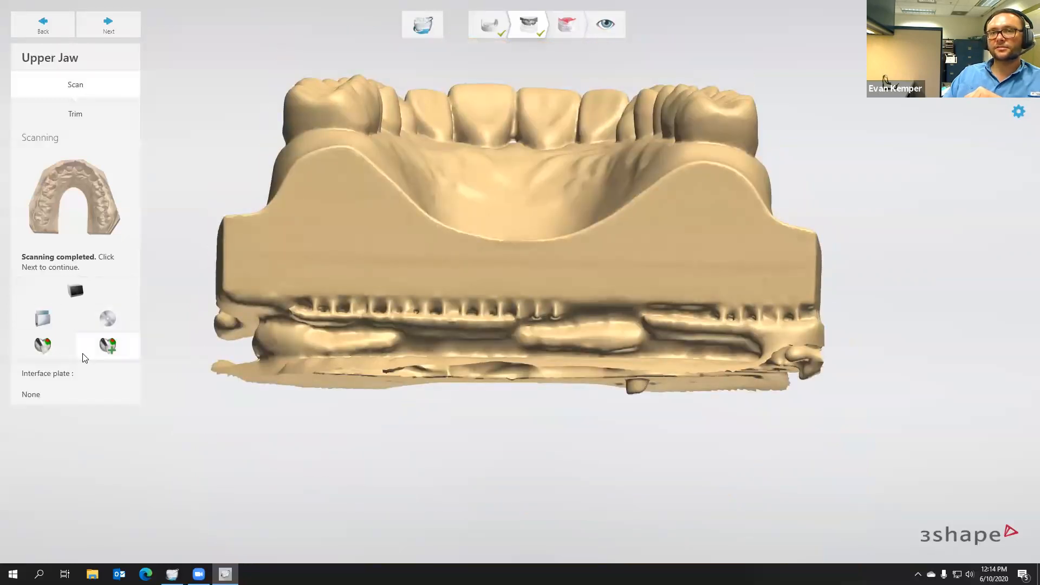
pyautogui.moveTo(322, 225); pyautogui.dragTo(323, 285, button='middle')
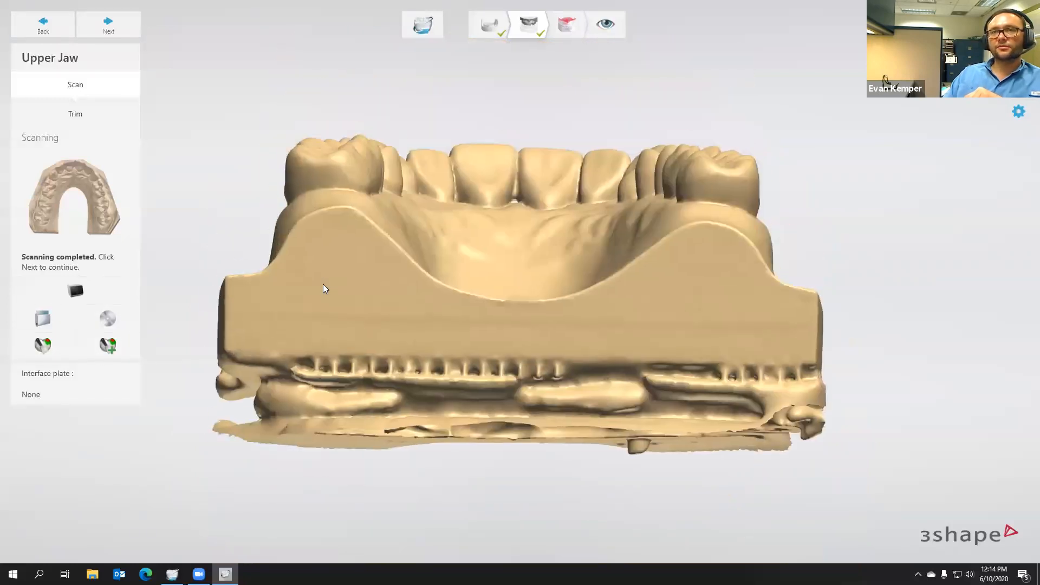
pyautogui.click(80, 117)
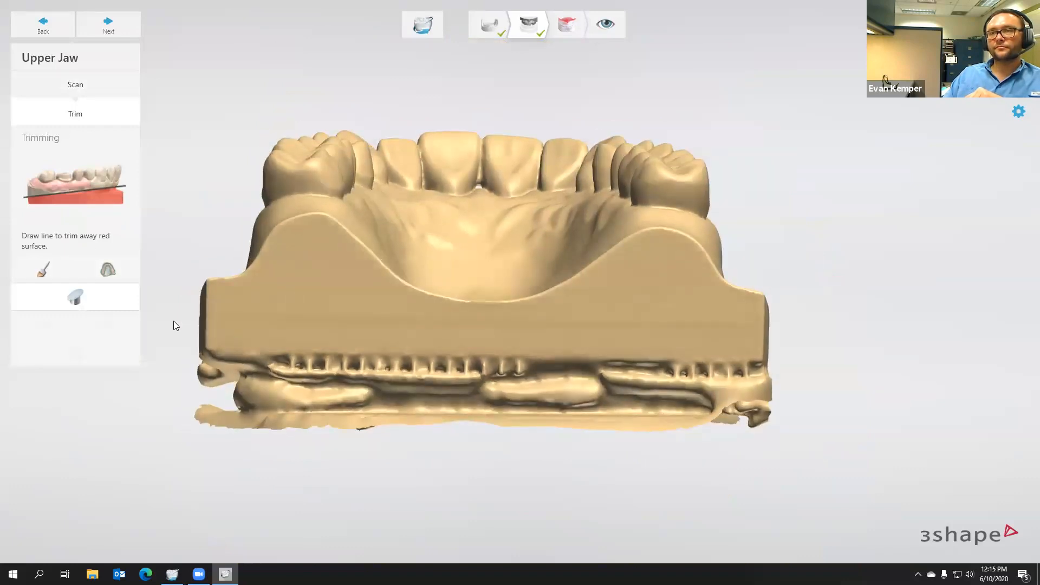
pyautogui.moveTo(262, 325); pyautogui.dragTo(823, 333)
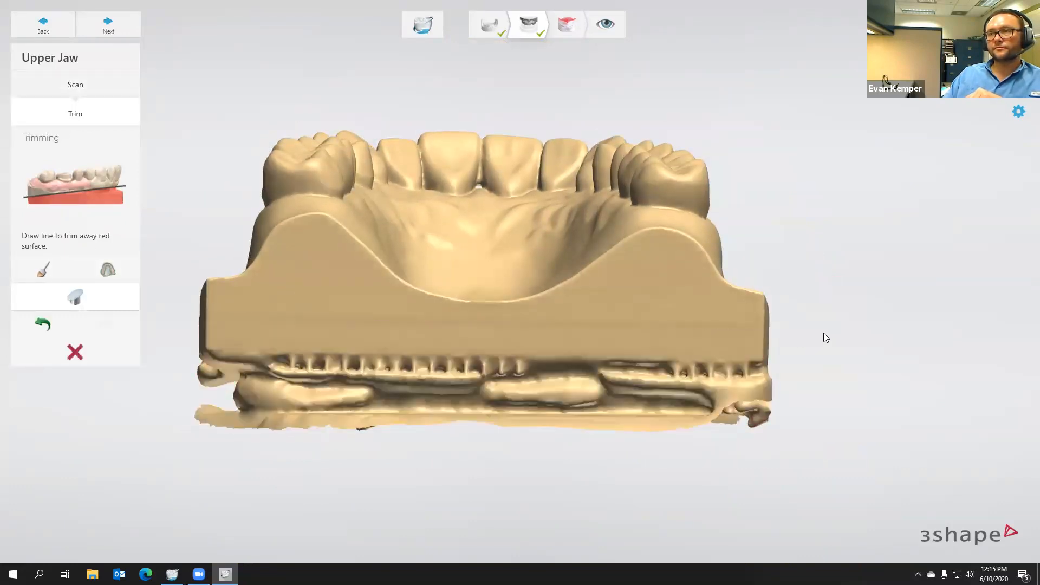
pyautogui.moveTo(797, 318); pyautogui.dragTo(240, 134, button='right')
pyautogui.click(120, 32)
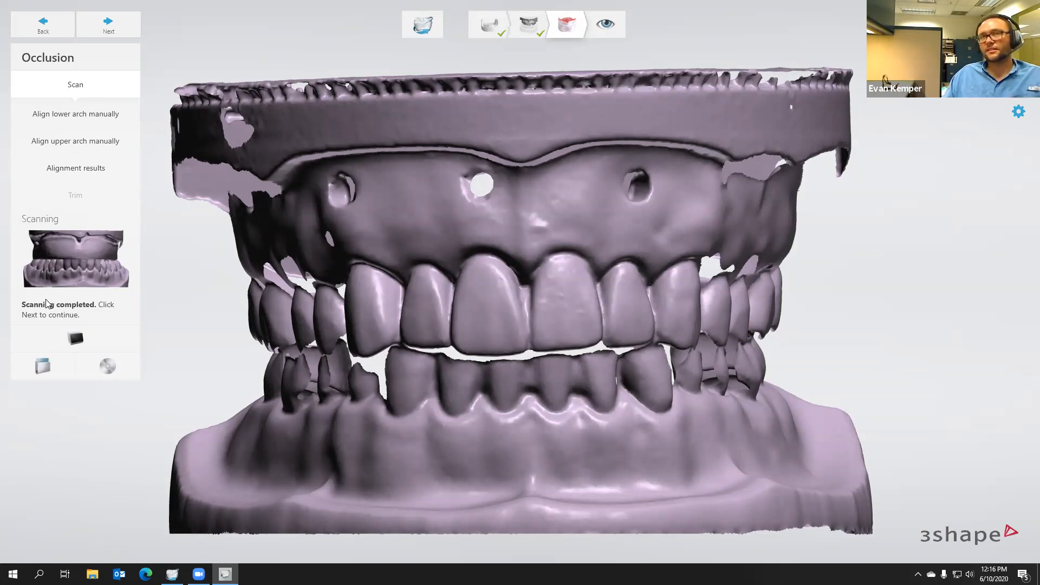
# Step: Inspect the bite scan from the side and check the automatic occlusion alignment results
pyautogui.moveTo(355, 337); pyautogui.dragTo(428, 383, button='right')
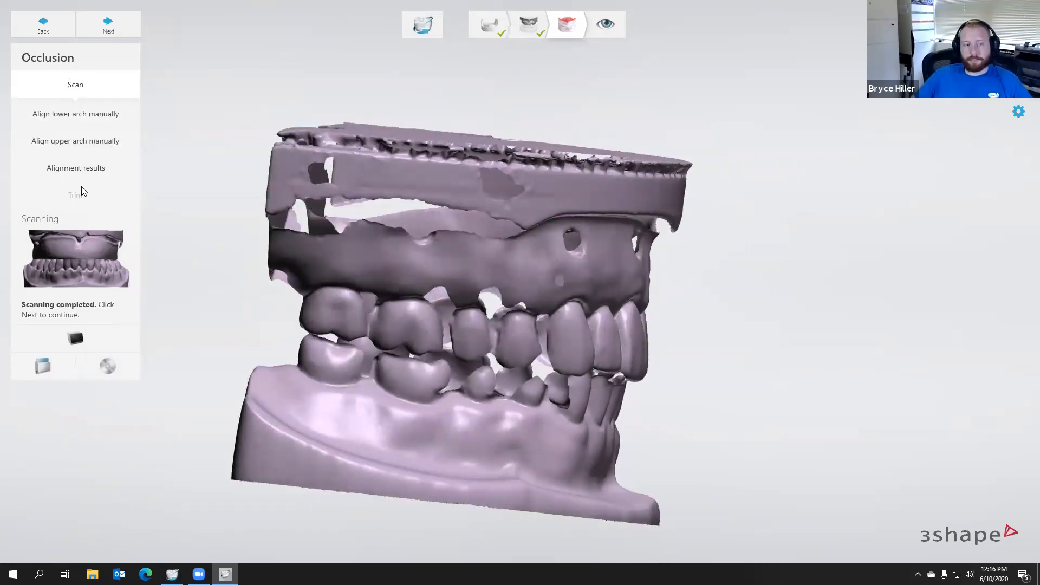
pyautogui.click(79, 170)
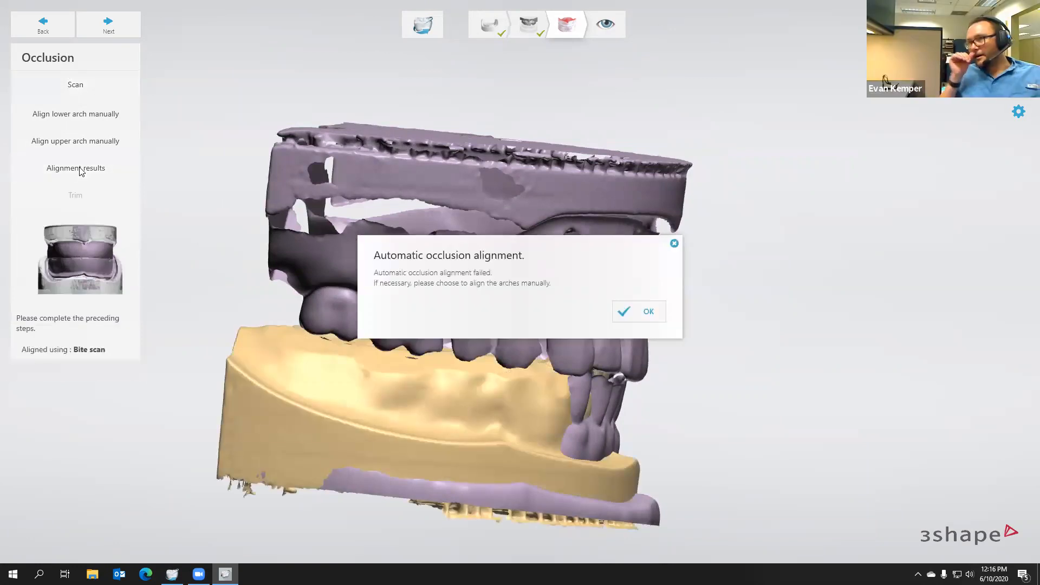
pyautogui.click(641, 319)
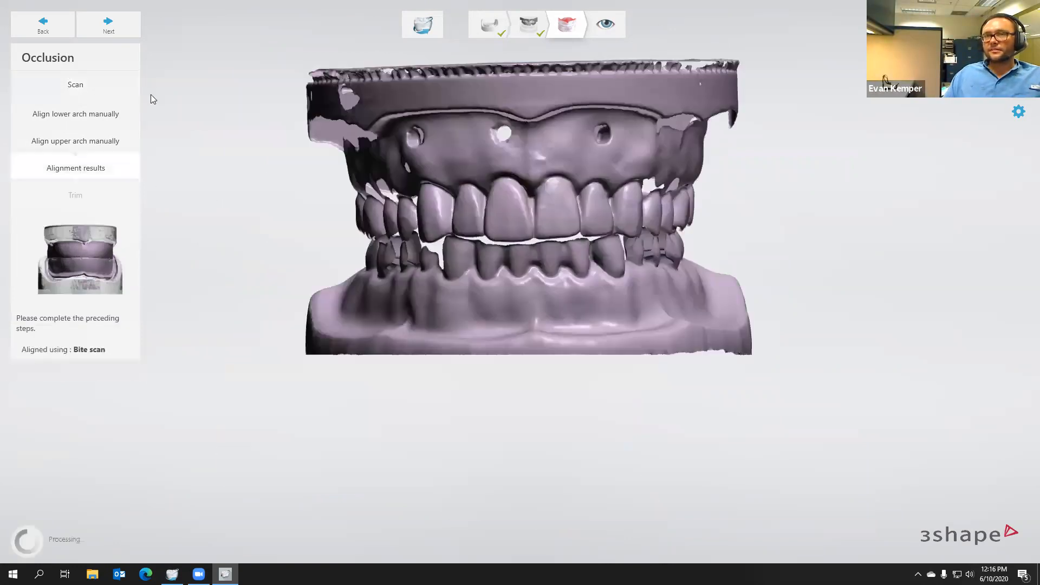
# Step: Try to align the lower arch to the bite scan manually with one matching point at the gum line below the front teeth
pyautogui.click(90, 115)
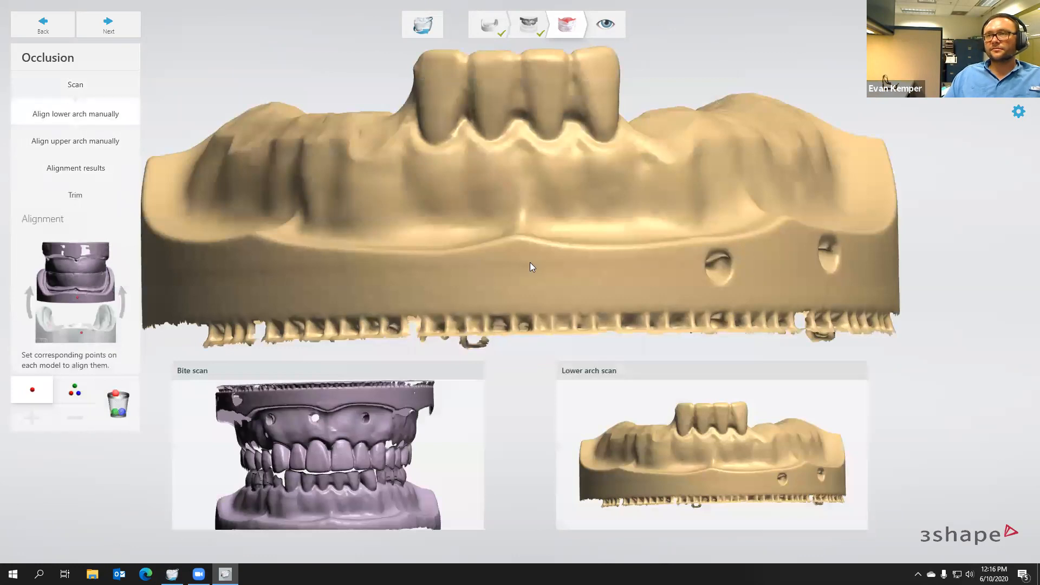
pyautogui.click(436, 144)
pyautogui.click(307, 491)
pyautogui.scroll(-1, 472, 286)
pyautogui.moveTo(436, 212); pyautogui.dragTo(507, 206, button='right')
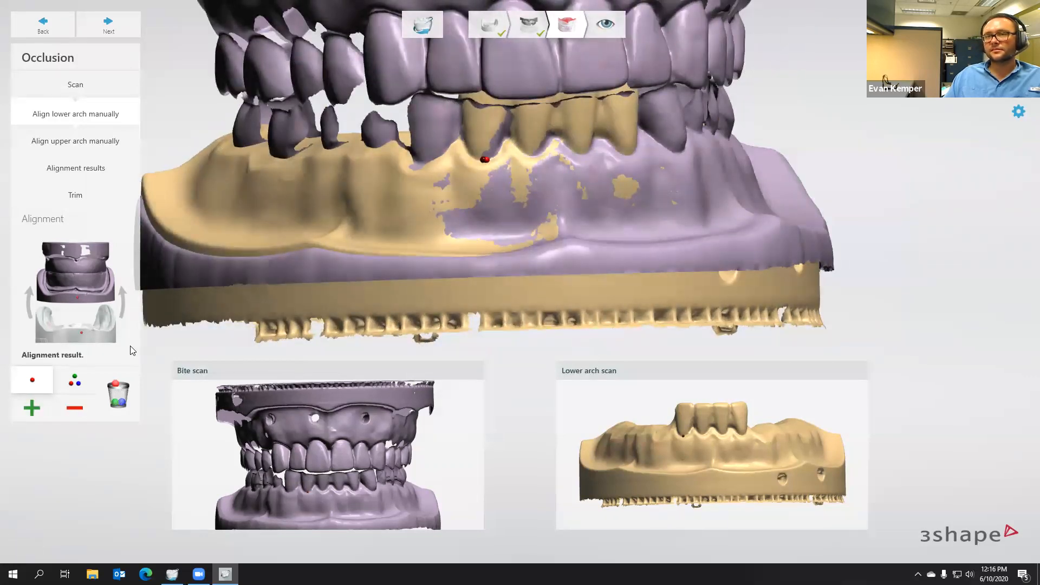
# Step: Switch the lower arch to three-point alignment and mark matching points on the side ridge and the gum line below the front teeth
pyautogui.click(75, 381)
pyautogui.scroll(-3, 424, 206)
pyautogui.moveTo(464, 205); pyautogui.dragTo(472, 271, button='right')
pyautogui.moveTo(362, 405)
pyautogui.mouseDown(button='right')
pyautogui.moveTo(358, 421)
pyautogui.moveTo(363, 408)
pyautogui.mouseUp(button='right')
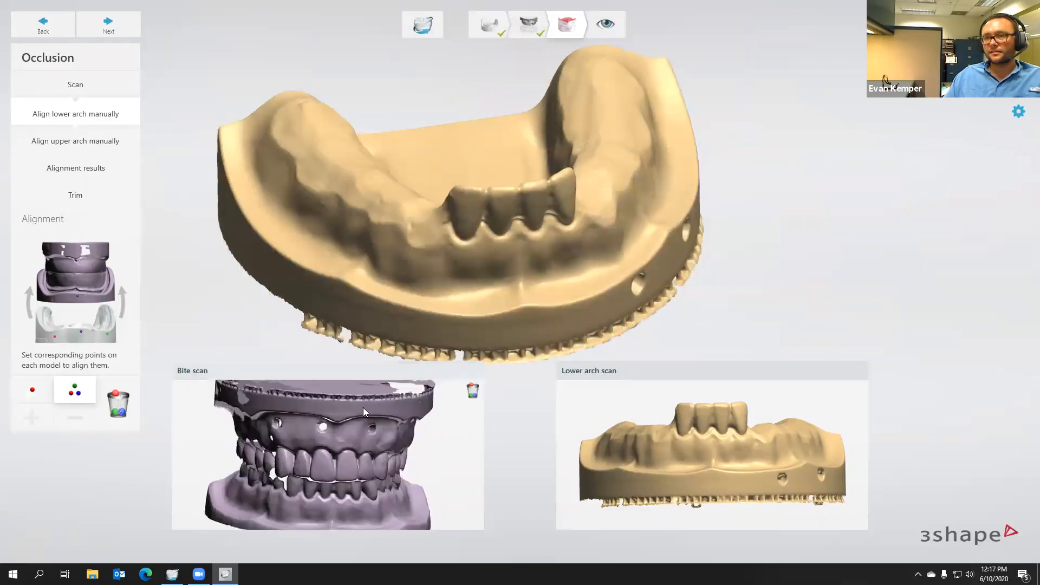
pyautogui.moveTo(361, 453); pyautogui.dragTo(269, 481, button='right')
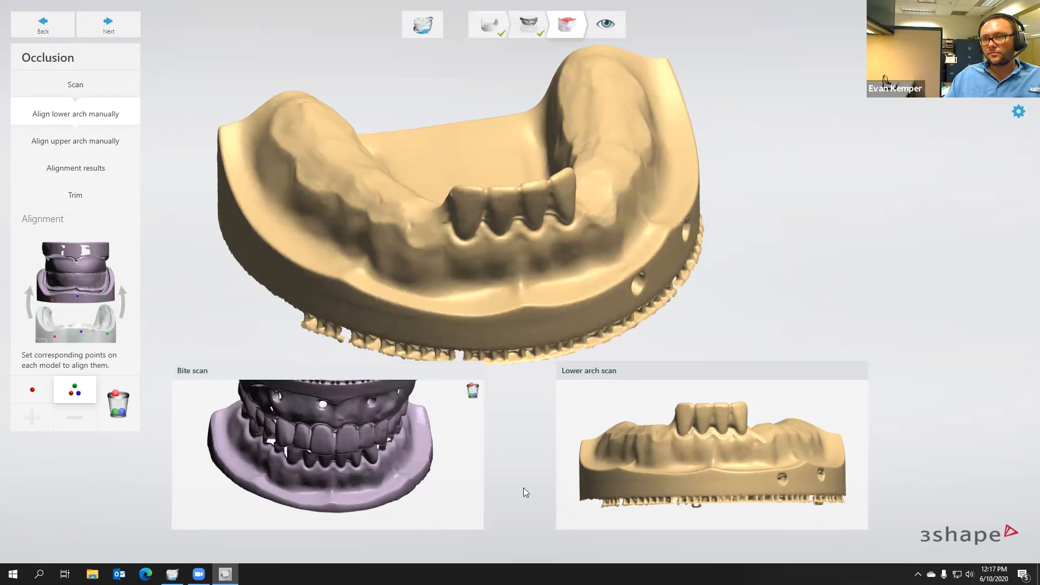
pyautogui.moveTo(623, 457); pyautogui.dragTo(659, 450, button='right')
pyautogui.moveTo(376, 468); pyautogui.dragTo(330, 442, button='right')
pyautogui.click(332, 439)
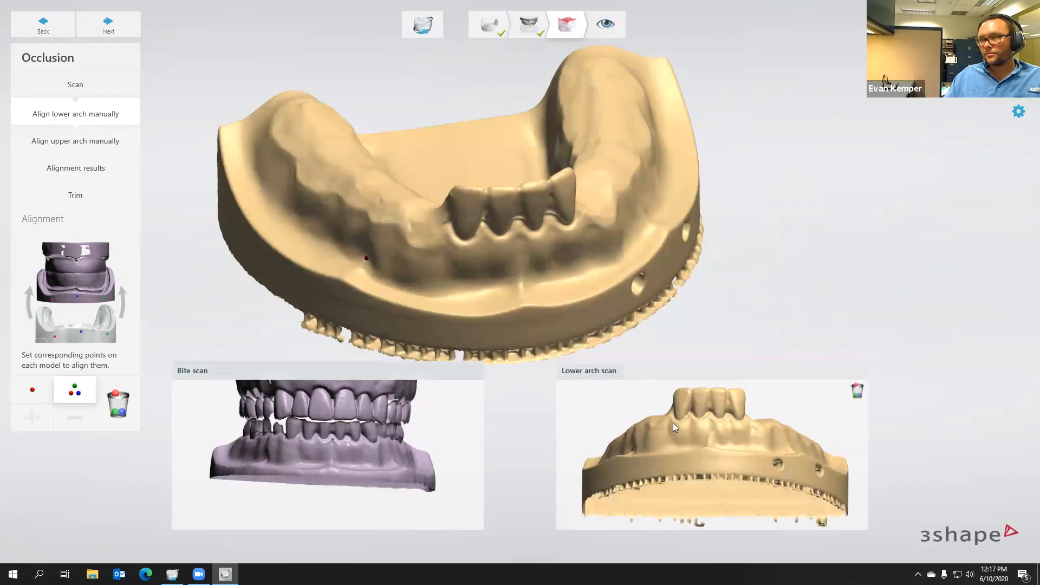
pyautogui.click(711, 416)
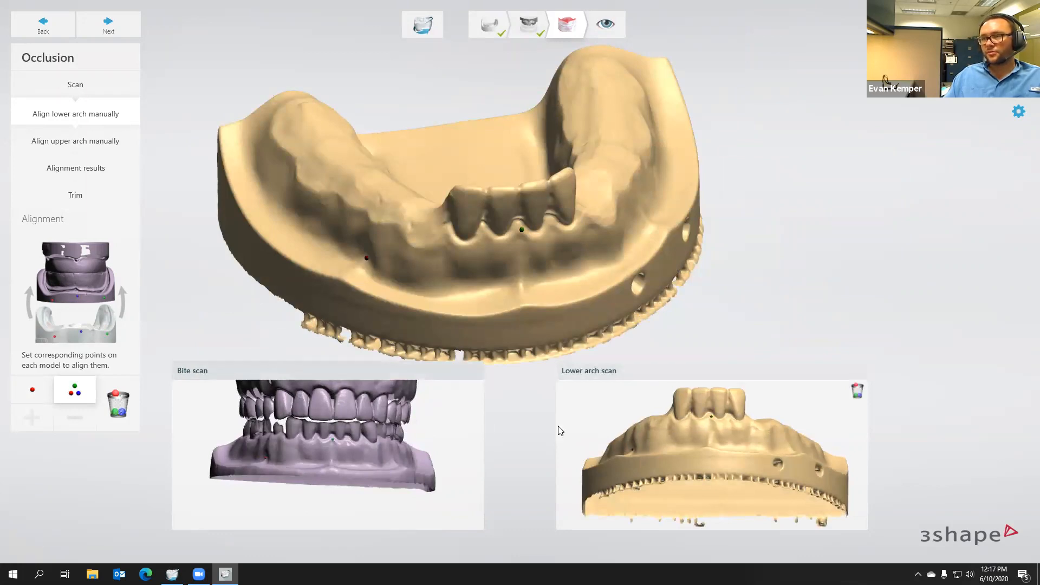
# Step: Place the third matching point pair on the opposite side of the lower jaw and continue to the upper arch alignment
pyautogui.moveTo(465, 420); pyautogui.dragTo(364, 494, button='right')
pyautogui.click(384, 476)
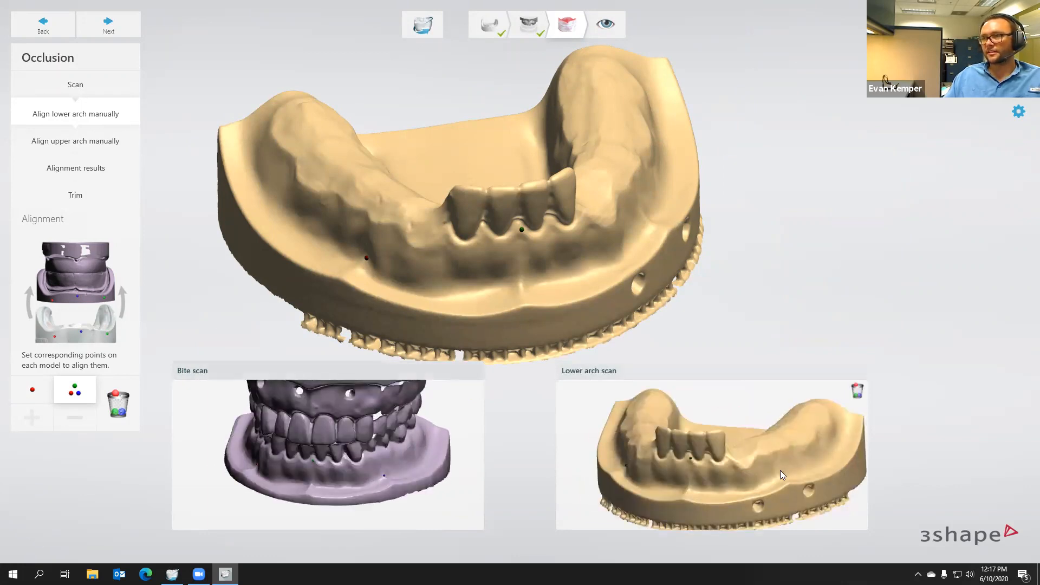
pyautogui.click(778, 473)
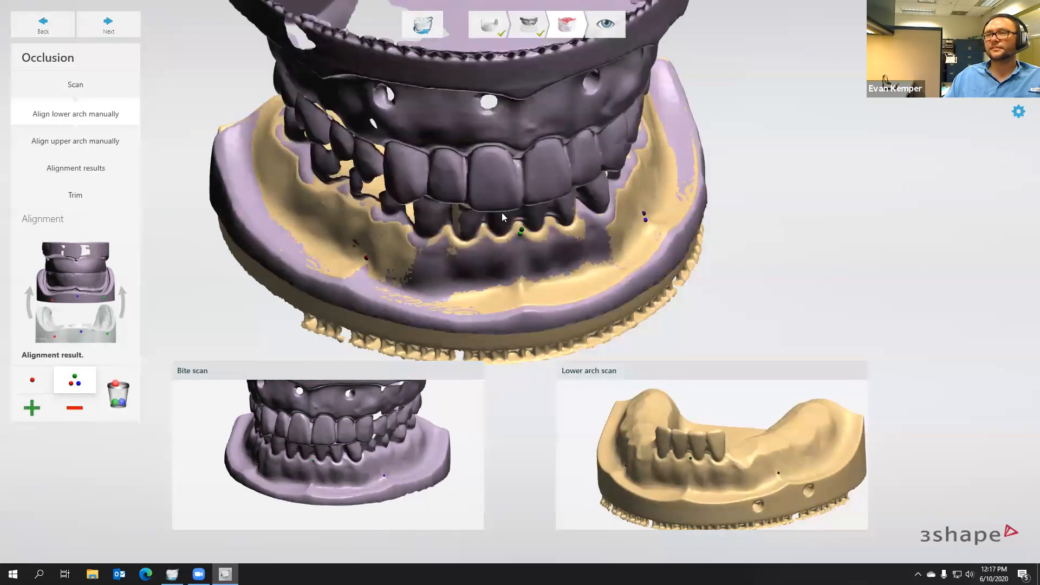
pyautogui.moveTo(502, 203); pyautogui.dragTo(296, 102, button='right')
pyautogui.click(108, 27)
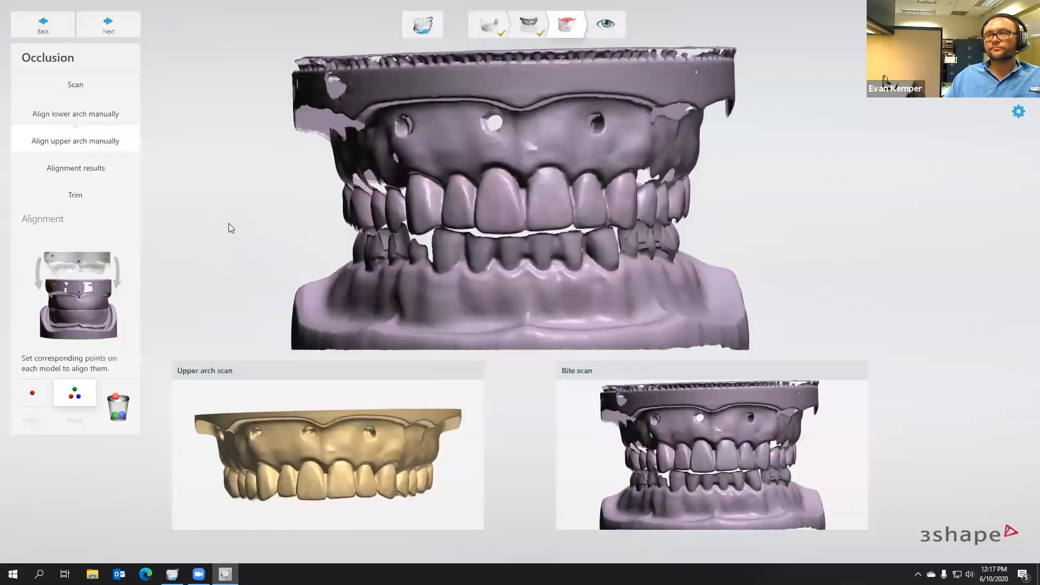
# Step: Align the upper arch to the bite scan with one matching point above the central incisors, and accept the alignment
pyautogui.click(326, 464)
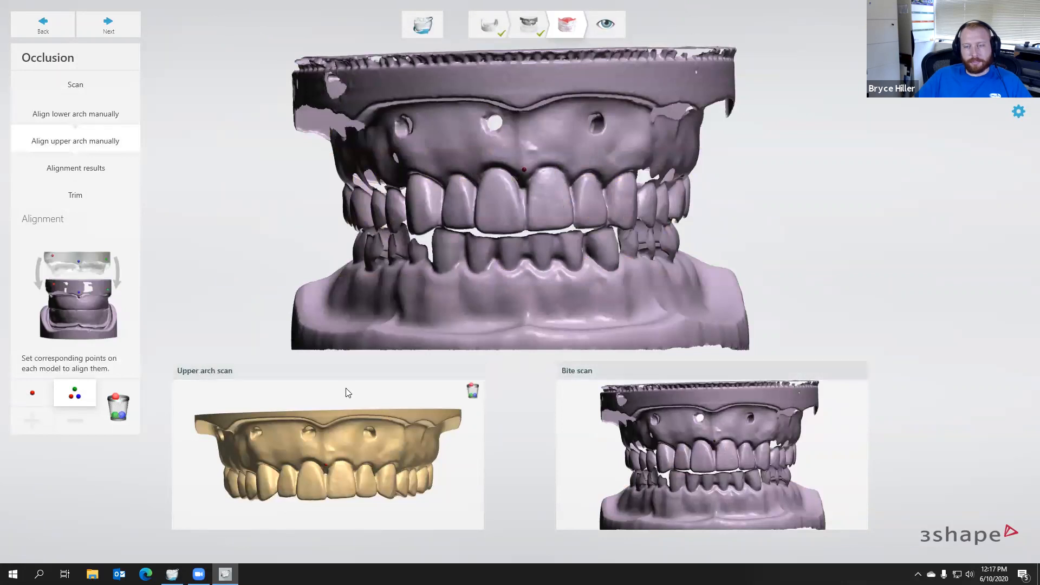
pyautogui.click(40, 398)
pyautogui.click(327, 460)
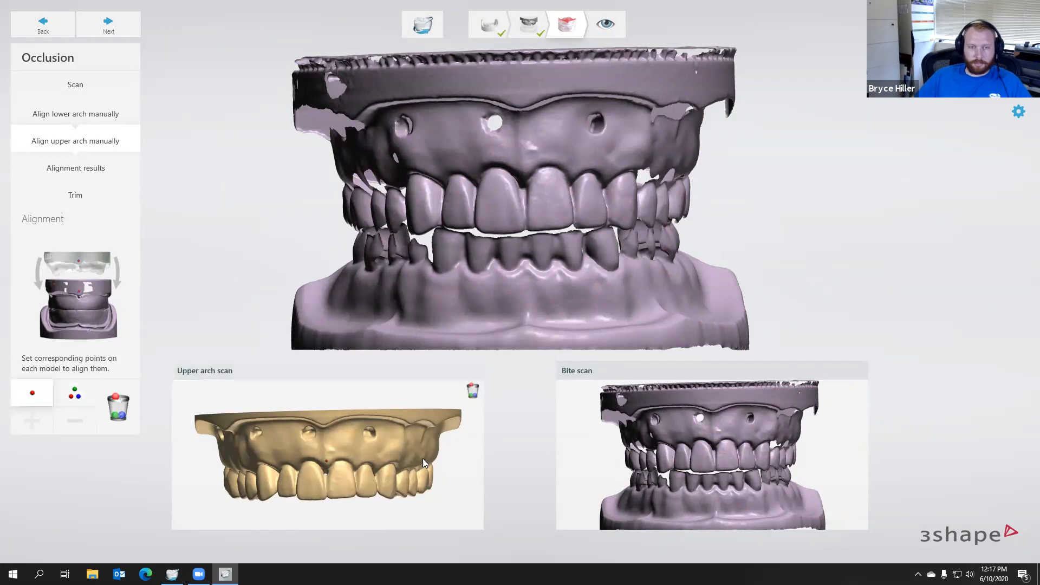
pyautogui.click(714, 438)
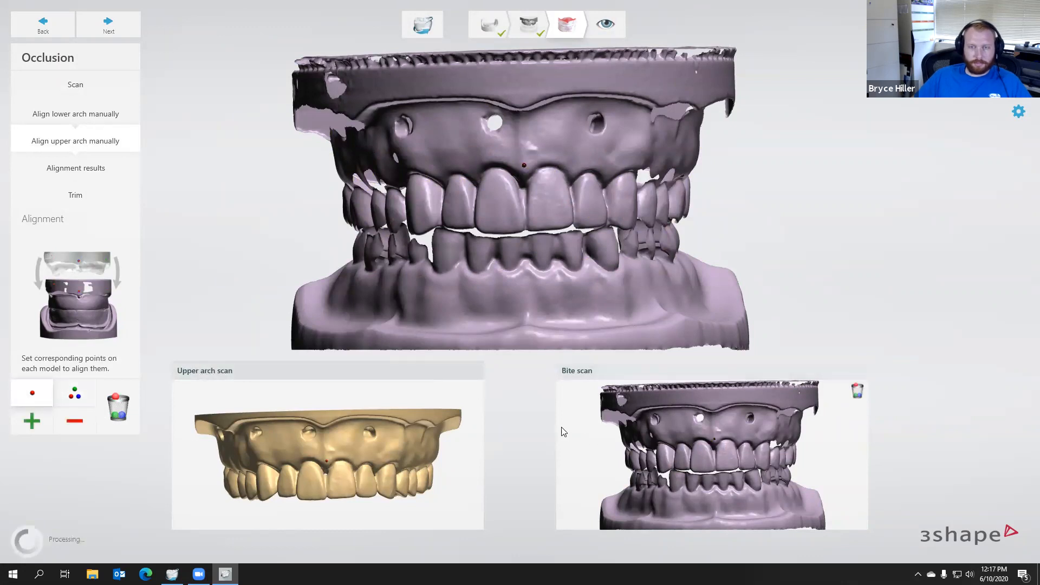
pyautogui.click(114, 30)
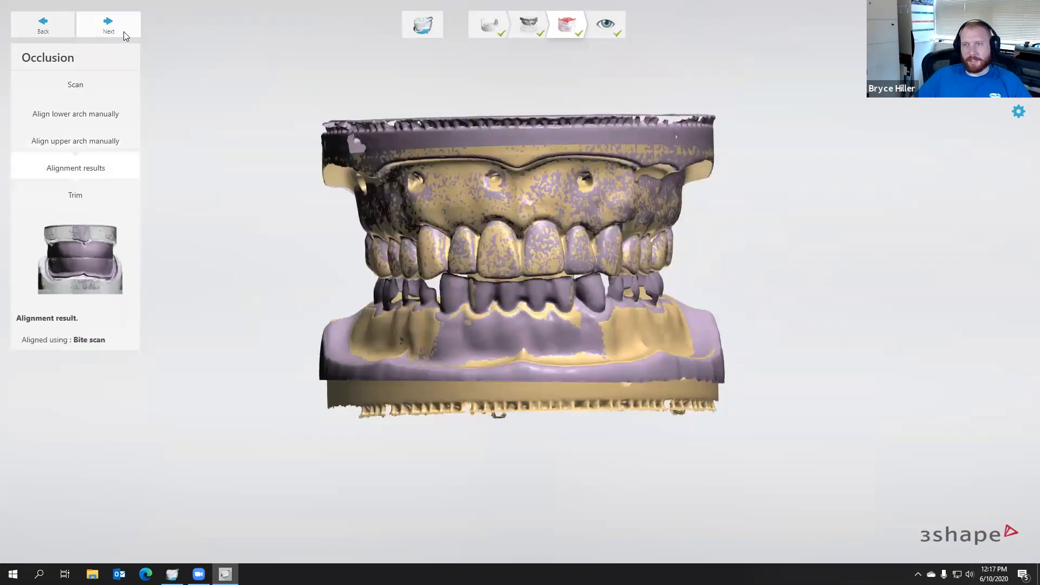
pyautogui.moveTo(332, 171); pyautogui.dragTo(162, 116, button='right')
pyautogui.click(108, 25)
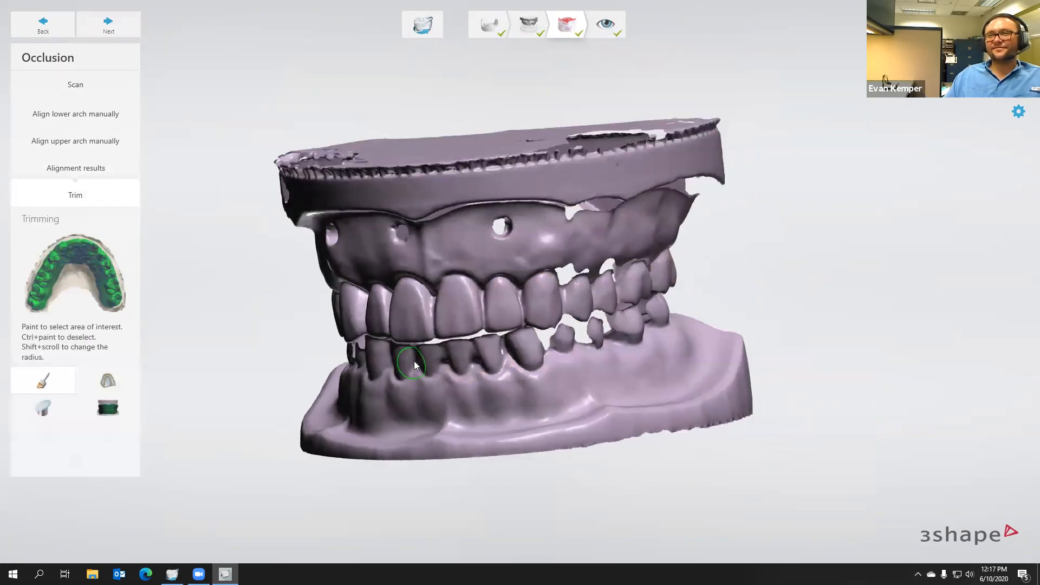
# Step: Trim the bite scan to the teeth and adjacent gums of both jaws, and continue from the saved scans to the design
pyautogui.moveTo(447, 346)
pyautogui.mouseDown(button='right')
pyautogui.moveTo(422, 314)
pyautogui.moveTo(337, 317)
pyautogui.mouseUp(button='right')
pyautogui.moveTo(337, 316)
pyautogui.mouseDown()
pyautogui.moveTo(446, 321)
pyautogui.moveTo(629, 290)
pyautogui.moveTo(553, 281)
pyautogui.moveTo(386, 332)
pyautogui.moveTo(576, 332)
pyautogui.moveTo(456, 370)
pyautogui.mouseUp()
pyautogui.moveTo(456, 369)
pyautogui.mouseDown(button='right')
pyautogui.moveTo(524, 319)
pyautogui.moveTo(620, 304)
pyautogui.mouseUp(button='right')
pyautogui.moveTo(619, 305)
pyautogui.mouseDown()
pyautogui.moveTo(643, 300)
pyautogui.moveTo(417, 357)
pyautogui.mouseUp()
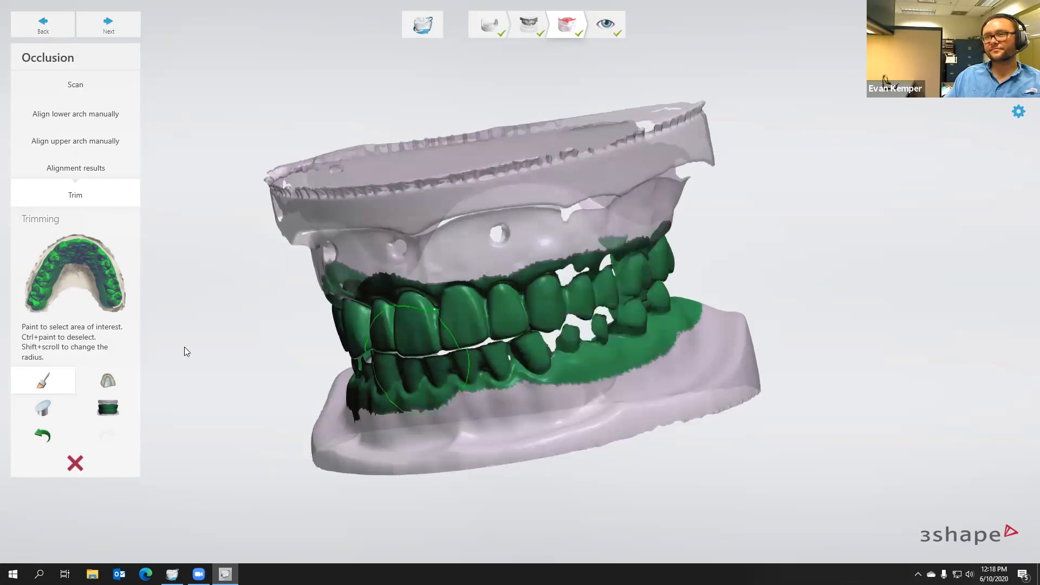
pyautogui.click(106, 26)
pyautogui.moveTo(414, 257); pyautogui.dragTo(209, 159, button='right')
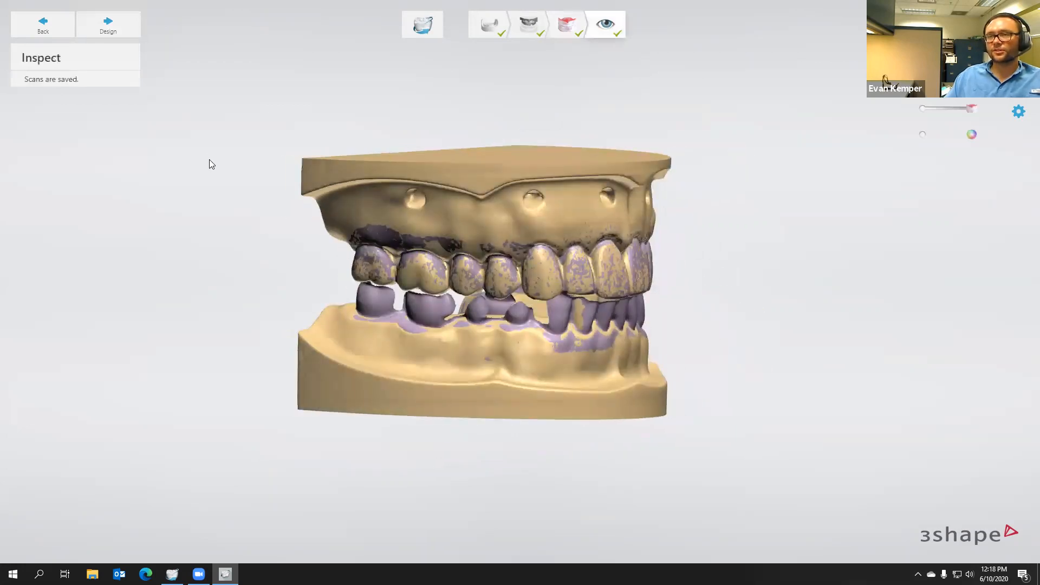
pyautogui.click(121, 27)
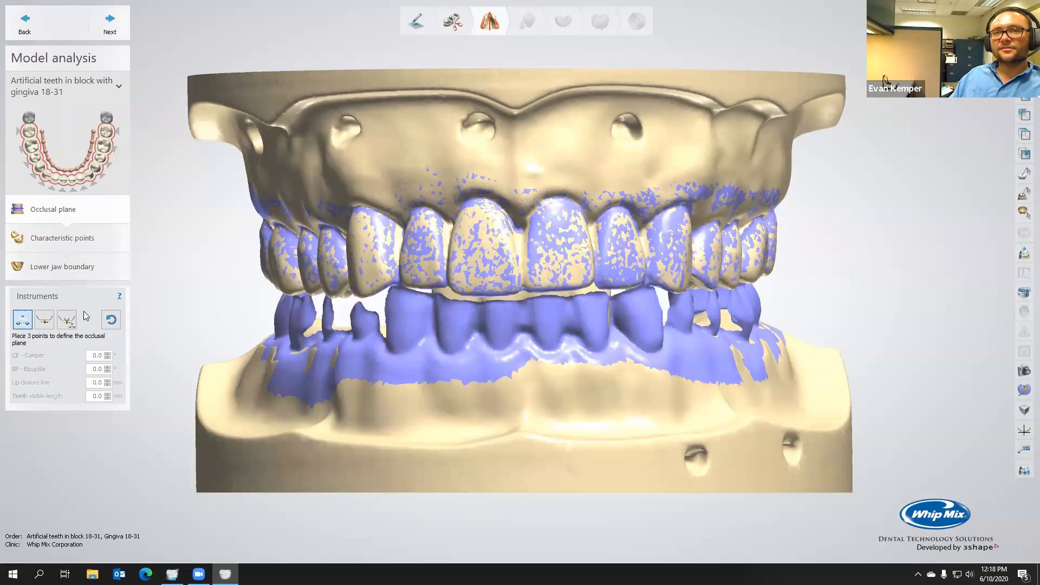
# Step: Define the occlusal plane with points at the molars on both sides and between the upper central incisal edges, and continue to the characteristic points
pyautogui.moveTo(371, 204); pyautogui.dragTo(345, 289, button='right')
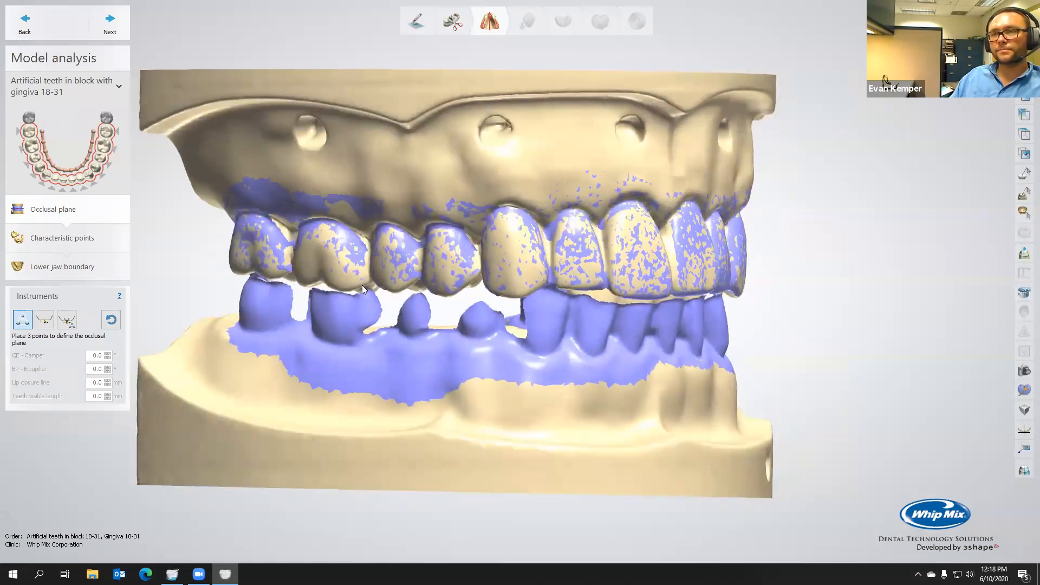
pyautogui.click(345, 298)
pyautogui.moveTo(345, 297); pyautogui.dragTo(504, 300, button='right')
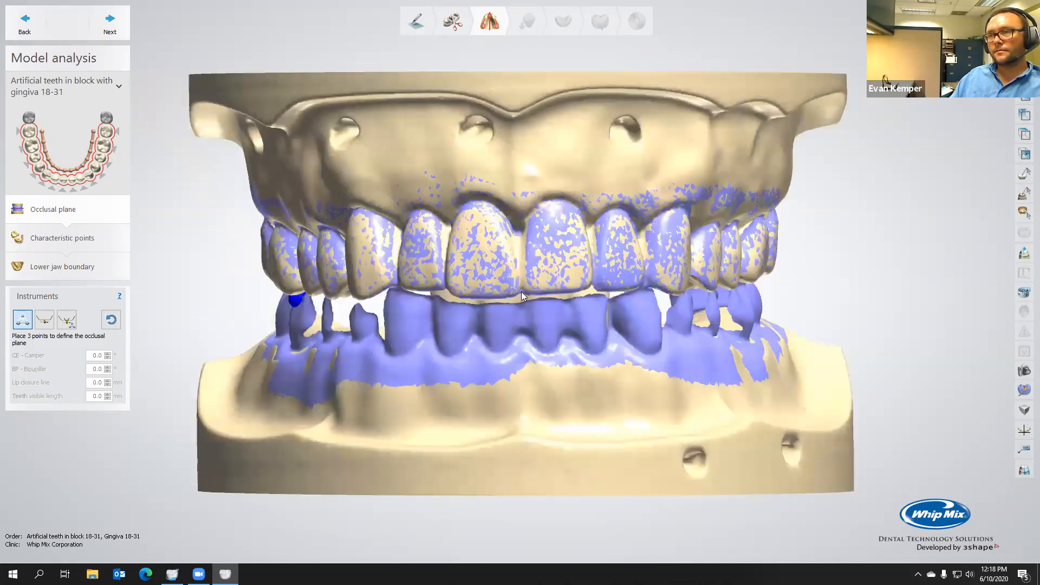
pyautogui.click(520, 293)
pyautogui.moveTo(520, 292); pyautogui.dragTo(667, 294, button='right')
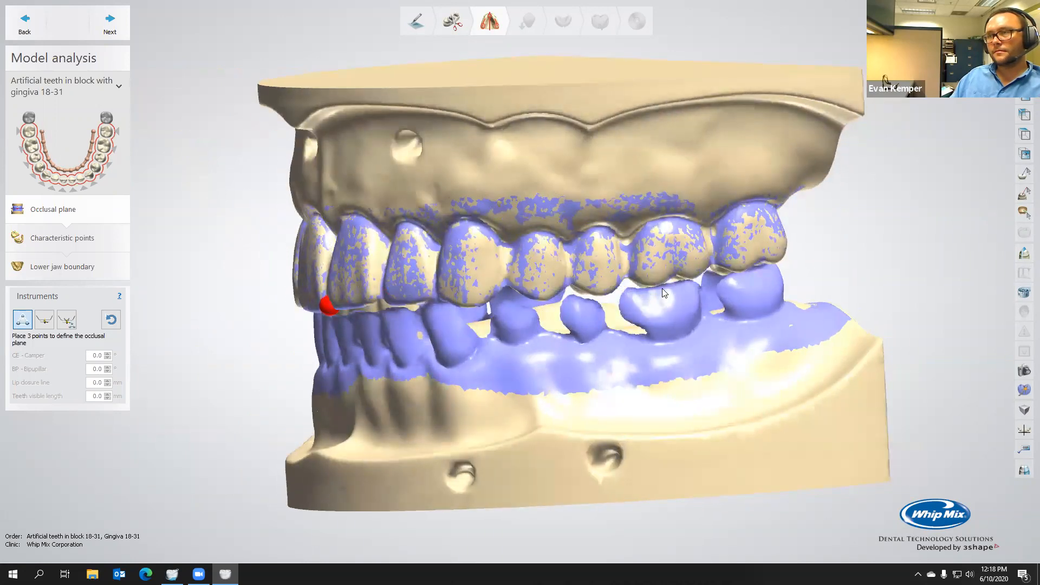
pyautogui.click(664, 291)
pyautogui.scroll(-5, 437, 255)
pyautogui.moveTo(417, 247); pyautogui.dragTo(480, 353, button='right')
pyautogui.moveTo(481, 264); pyautogui.dragTo(482, 227, button='right')
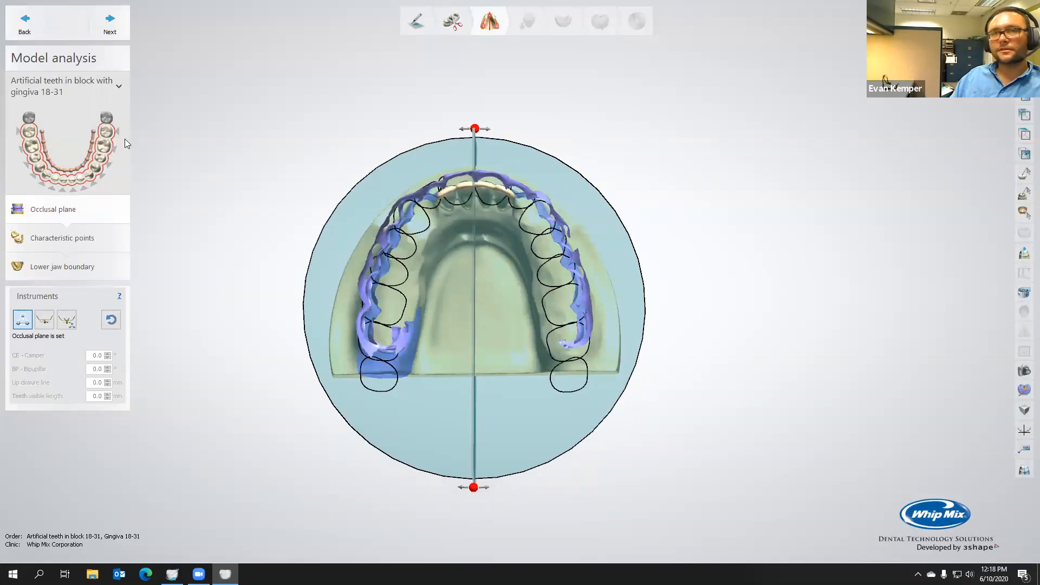
pyautogui.click(110, 23)
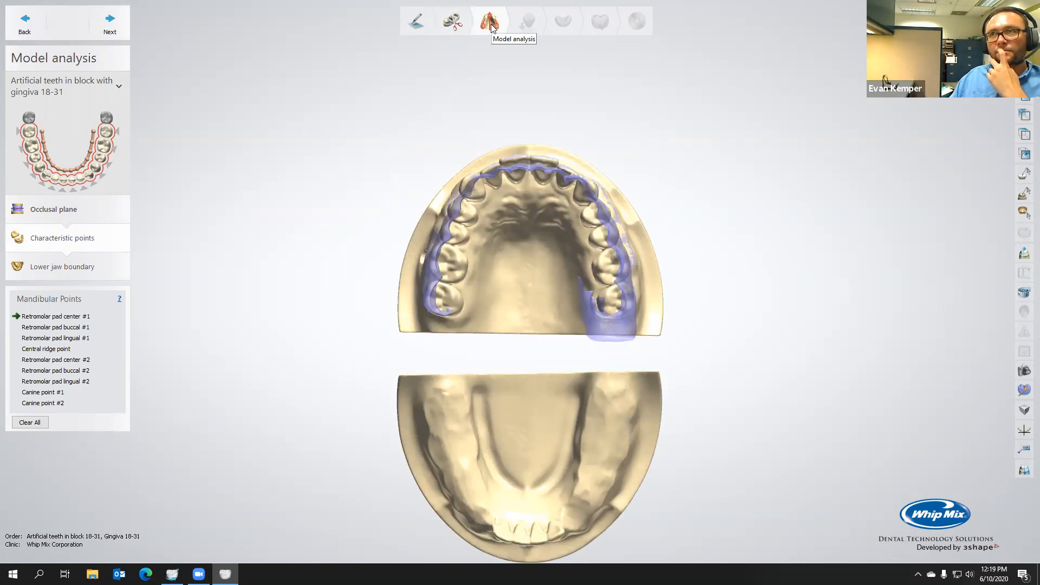
# Step: Go back to sculpting the lower jaw and outline the first outer front tooth for extraction with automatic tooth detection
pyautogui.click(453, 23)
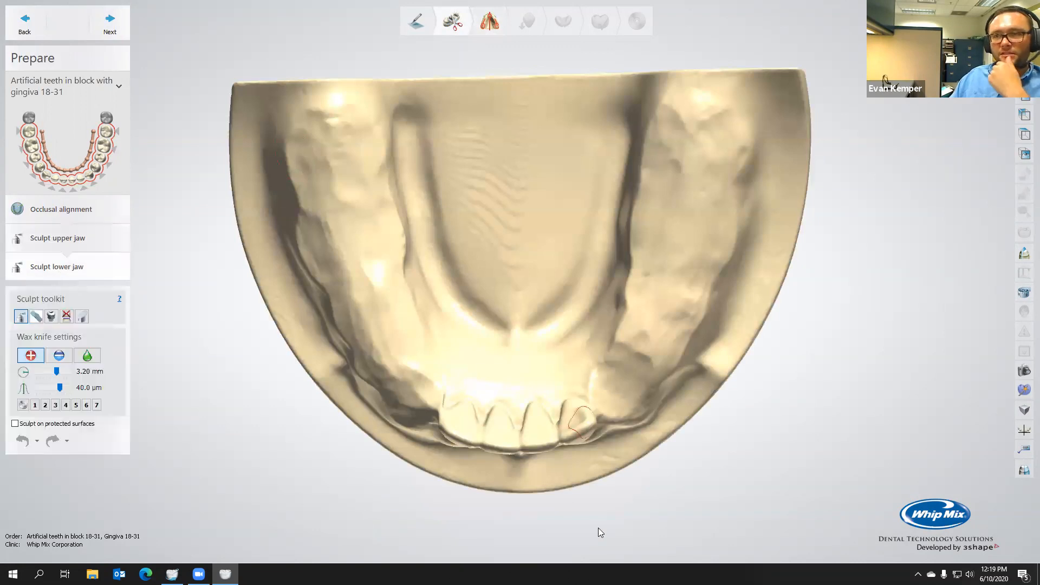
pyautogui.moveTo(571, 443); pyautogui.dragTo(499, 431, button='right')
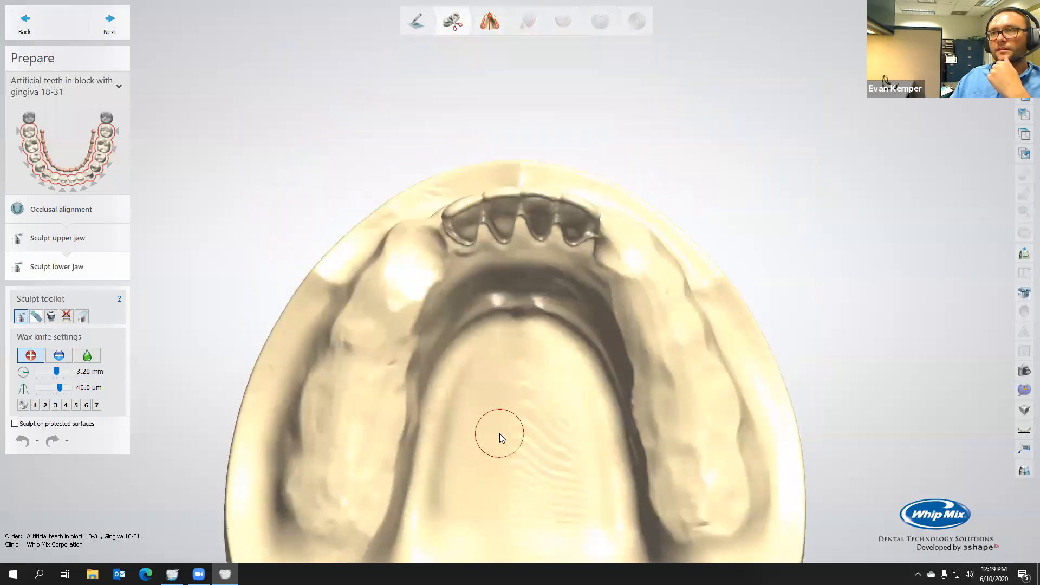
pyautogui.moveTo(512, 389); pyautogui.dragTo(501, 333, button='right')
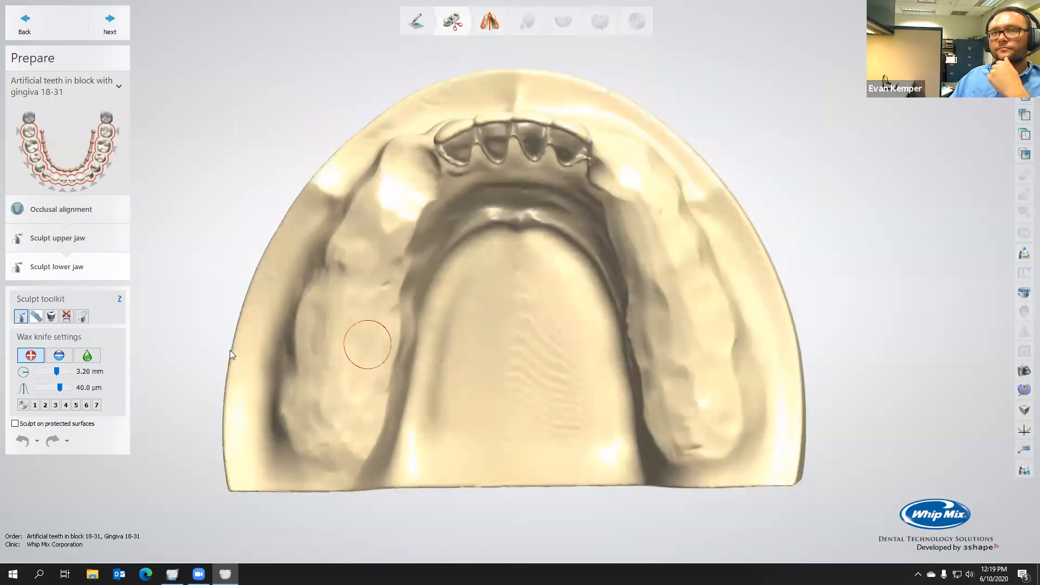
pyautogui.click(66, 317)
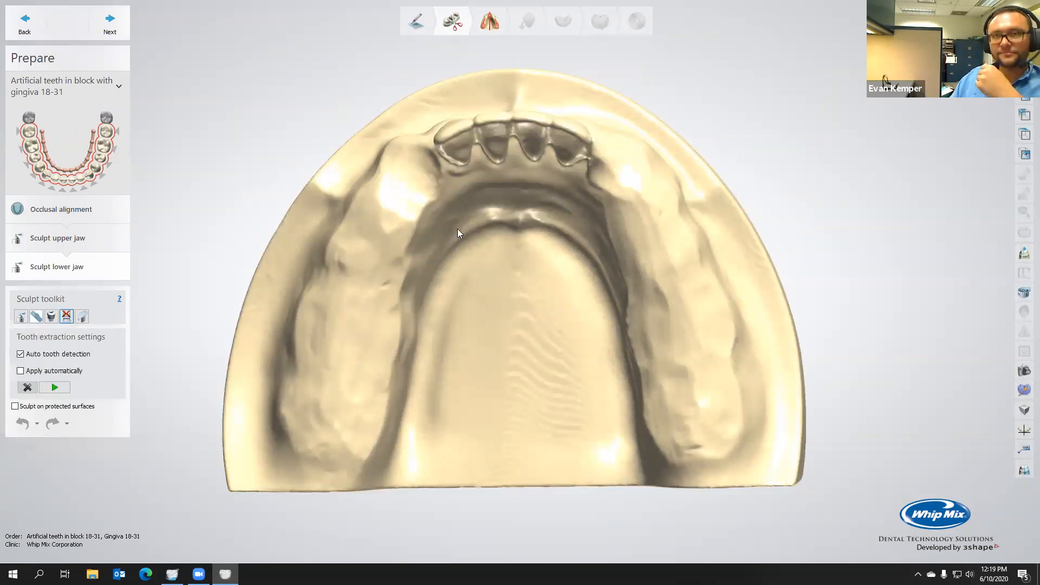
pyautogui.moveTo(489, 215); pyautogui.dragTo(495, 265, button='right')
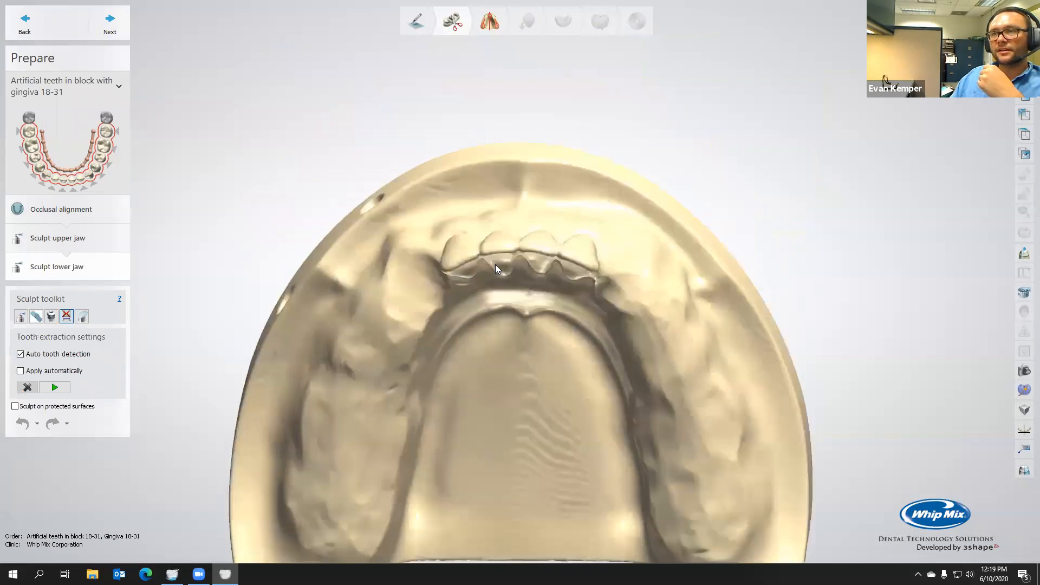
pyautogui.click(462, 249)
pyautogui.scroll(5, 477, 277)
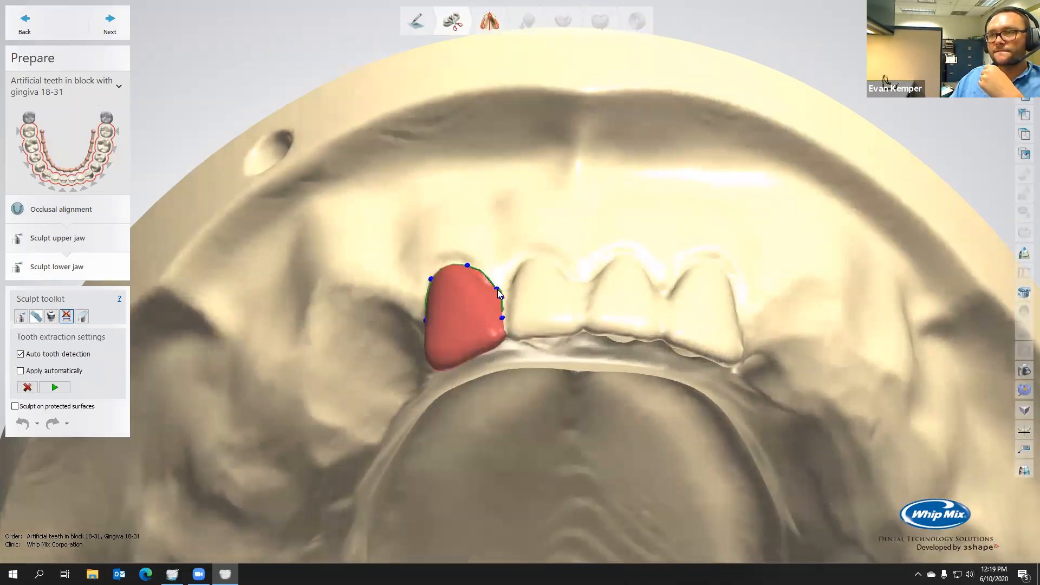
# Step: Try to apply the extraction to the outlined outer front tooth
pyautogui.moveTo(499, 293); pyautogui.dragTo(270, 339, button='right')
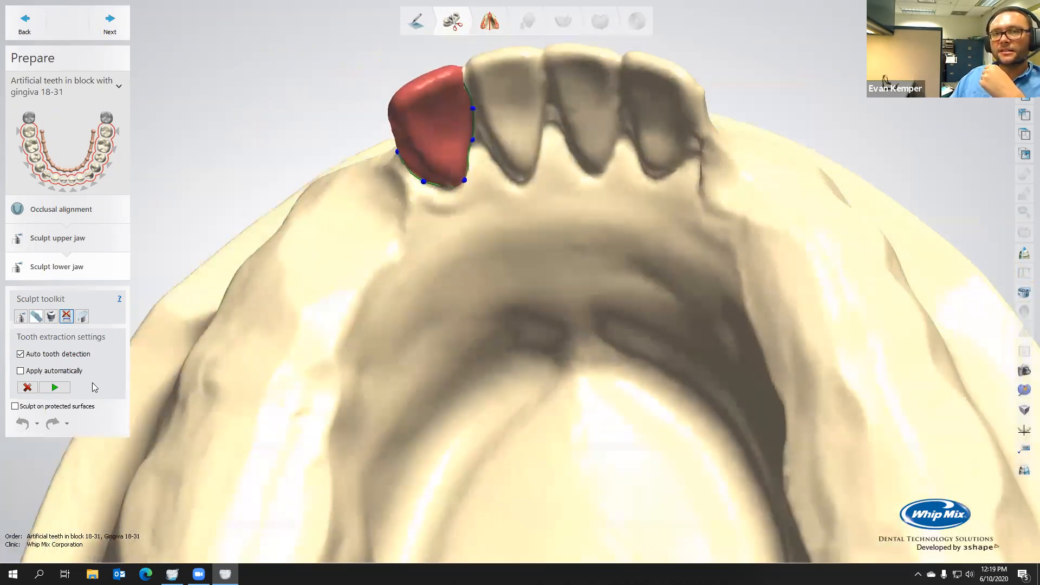
pyautogui.click(59, 388)
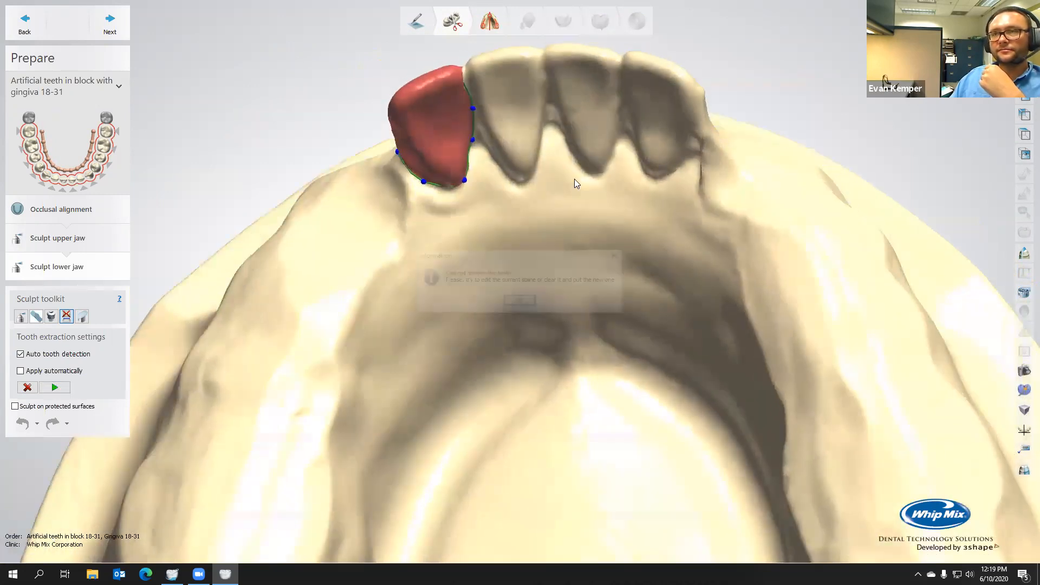
pyautogui.click(521, 304)
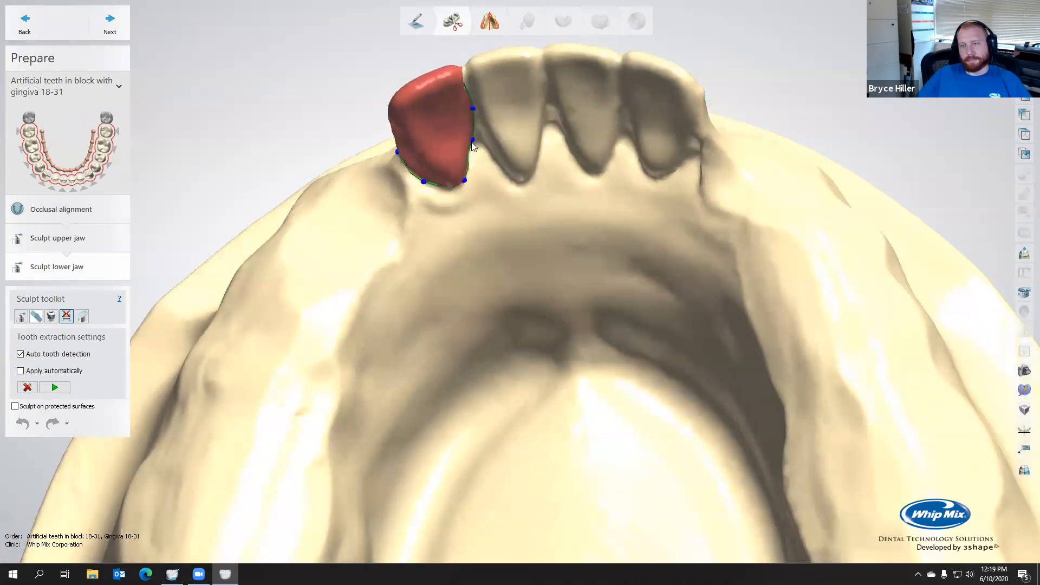
# Step: Stretch the extraction outline on the tongue side to the gum line of the neighbouring front tooth
pyautogui.moveTo(472, 139); pyautogui.dragTo(527, 183)
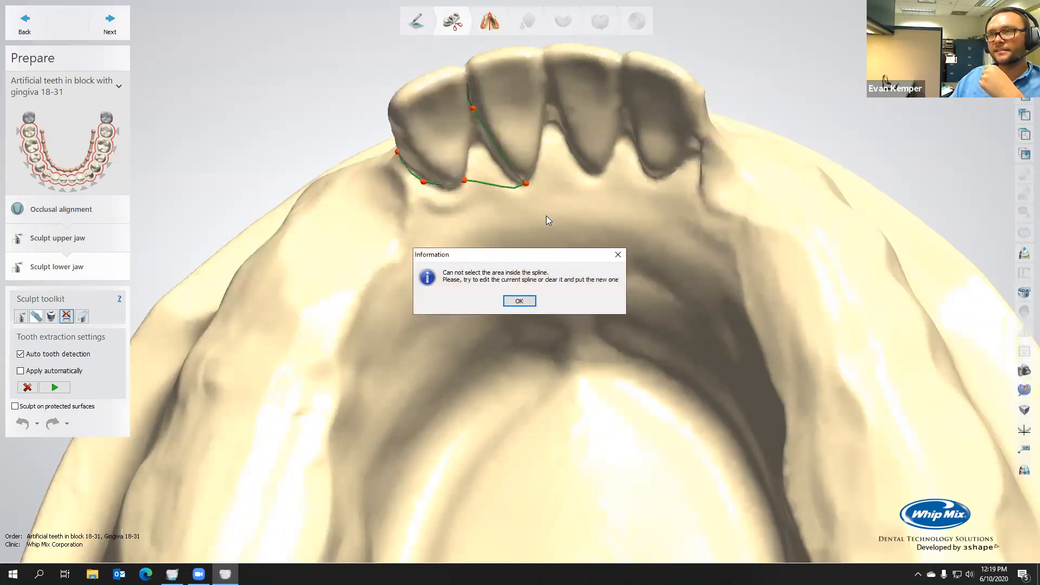
pyautogui.click(519, 301)
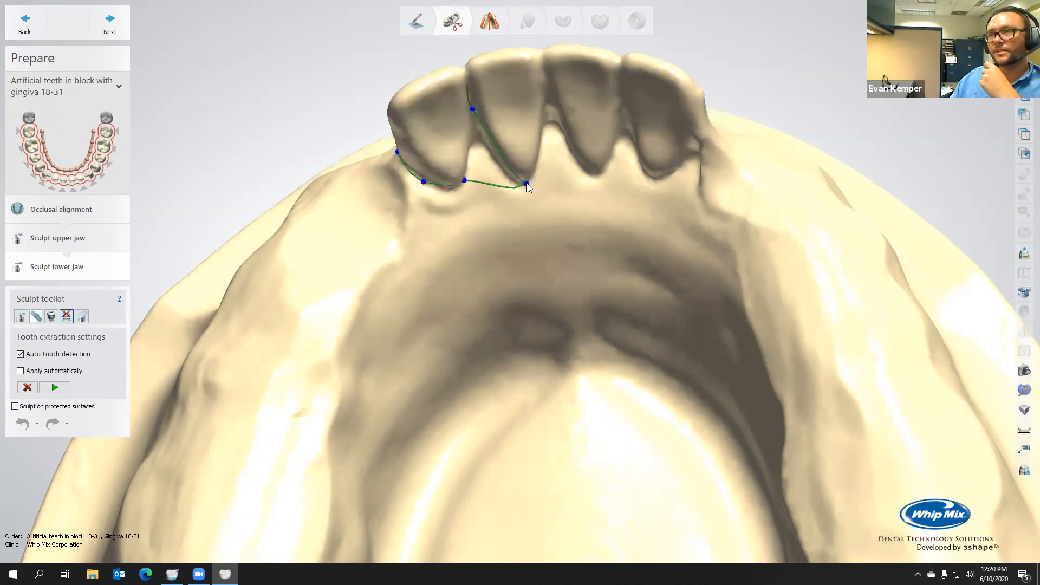
pyautogui.scroll(6, 525, 186)
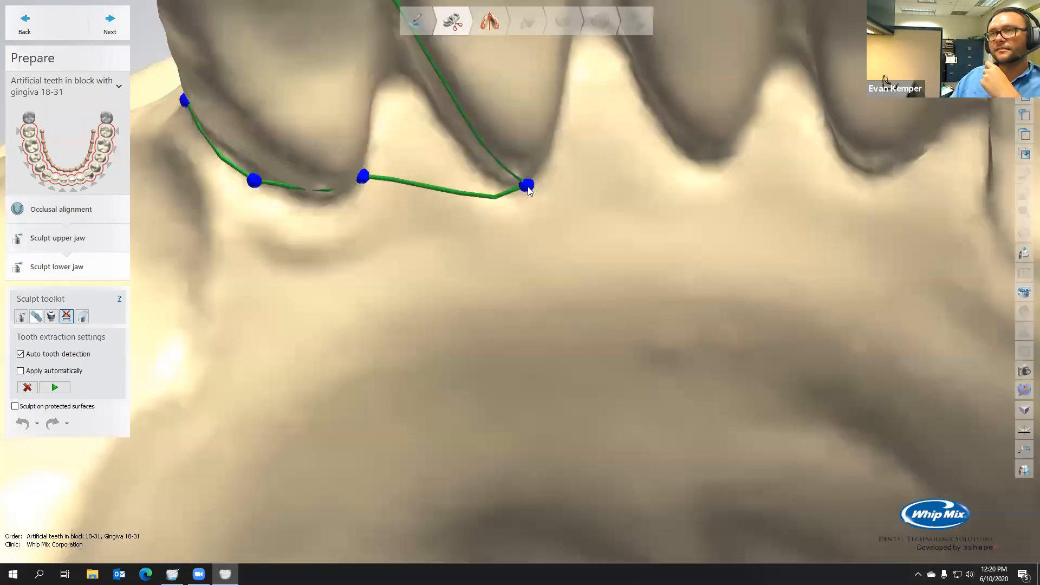
pyautogui.rightClick(527, 186)
pyautogui.click(563, 236)
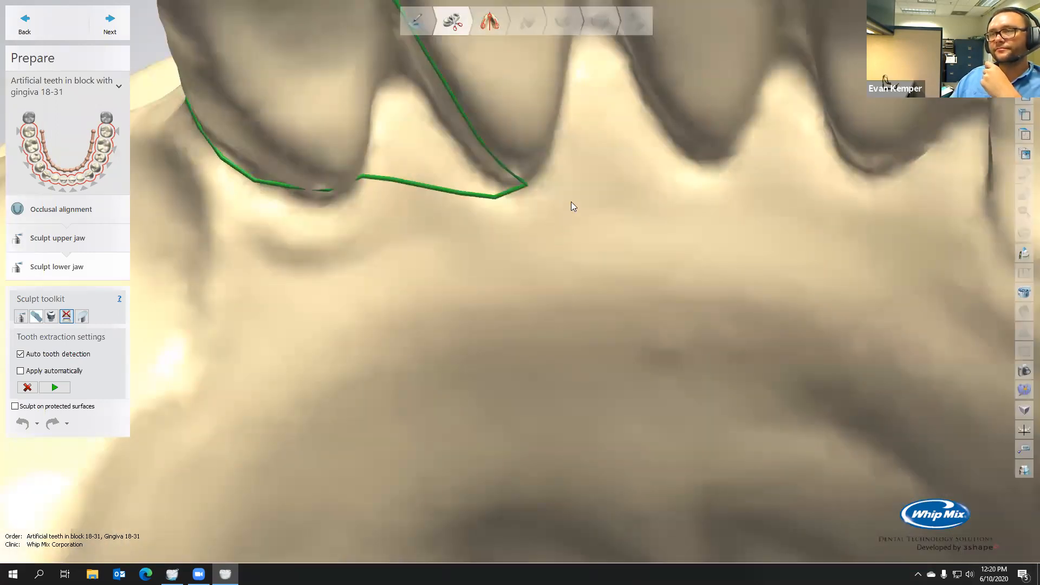
# Step: Extend the extraction outline around all four lower front teeth, on the lip and tongue sides, and apply the extraction
pyautogui.scroll(-8, 579, 195)
pyautogui.moveTo(590, 191); pyautogui.dragTo(492, 312, button='right')
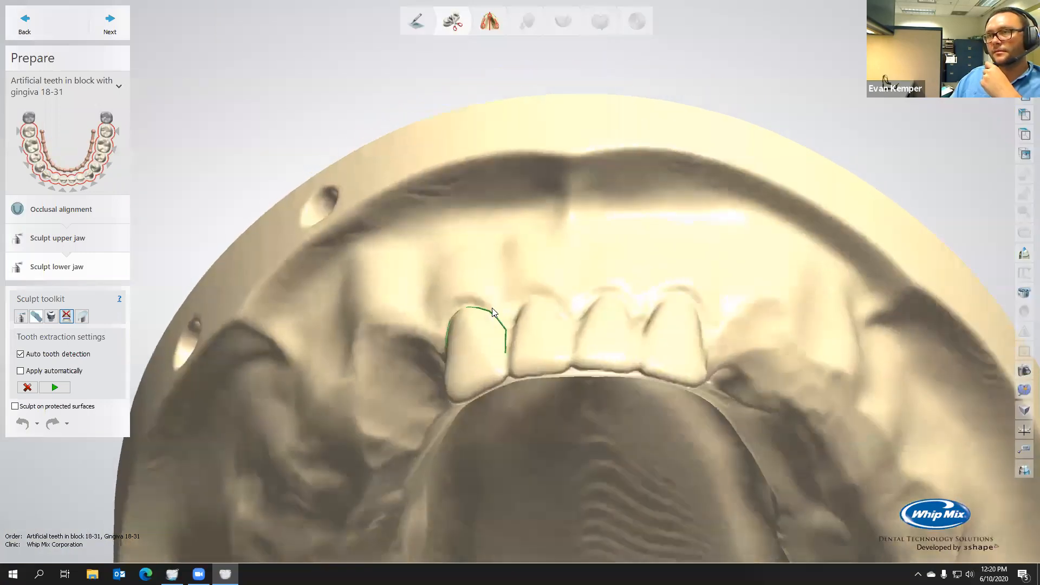
pyautogui.moveTo(482, 307); pyautogui.dragTo(680, 295)
pyautogui.moveTo(711, 343); pyautogui.dragTo(714, 374)
pyautogui.moveTo(715, 373); pyautogui.dragTo(709, 209, button='right')
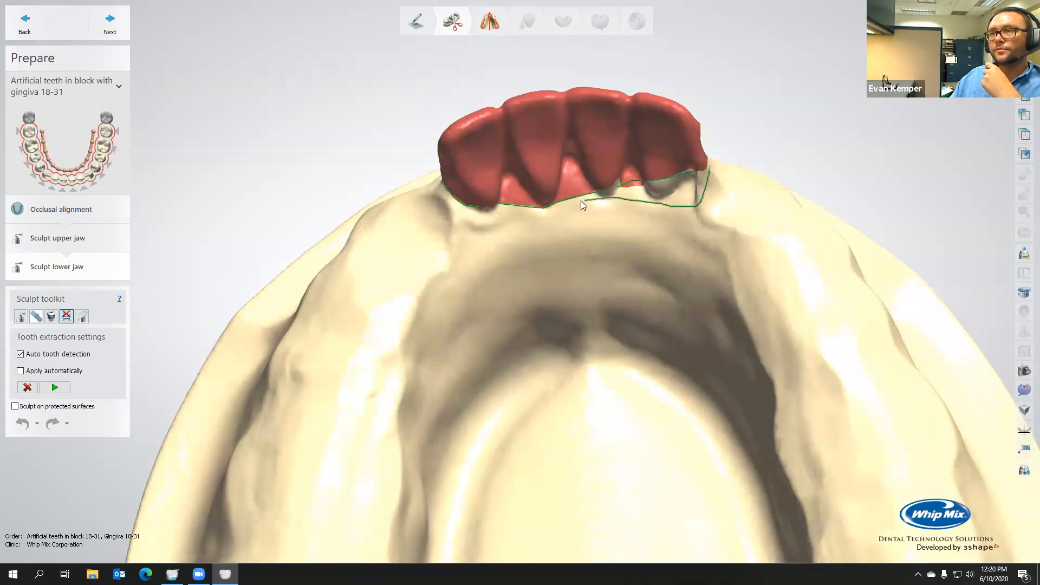
pyautogui.moveTo(470, 209); pyautogui.dragTo(459, 204)
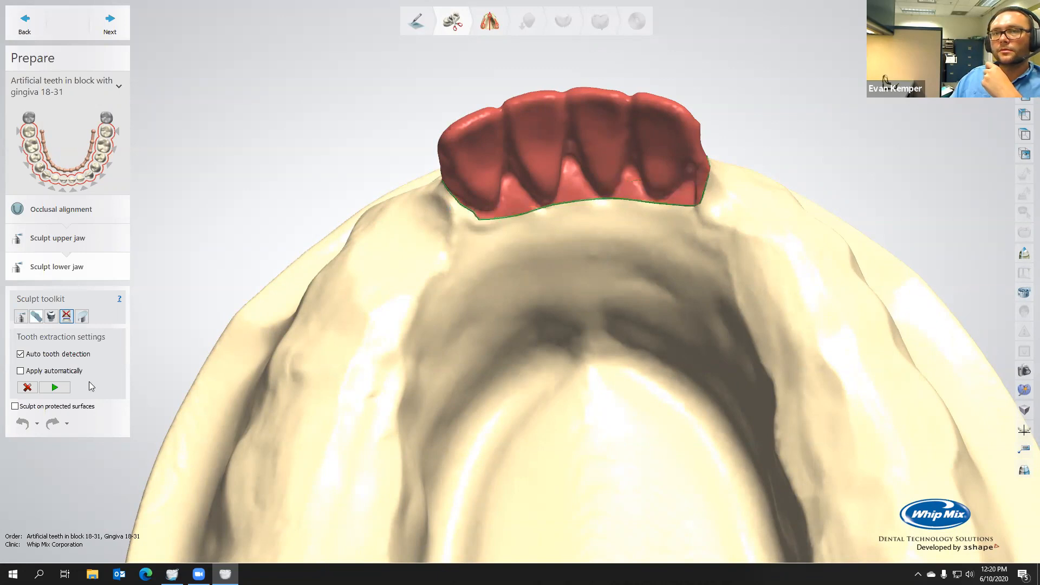
pyautogui.click(54, 386)
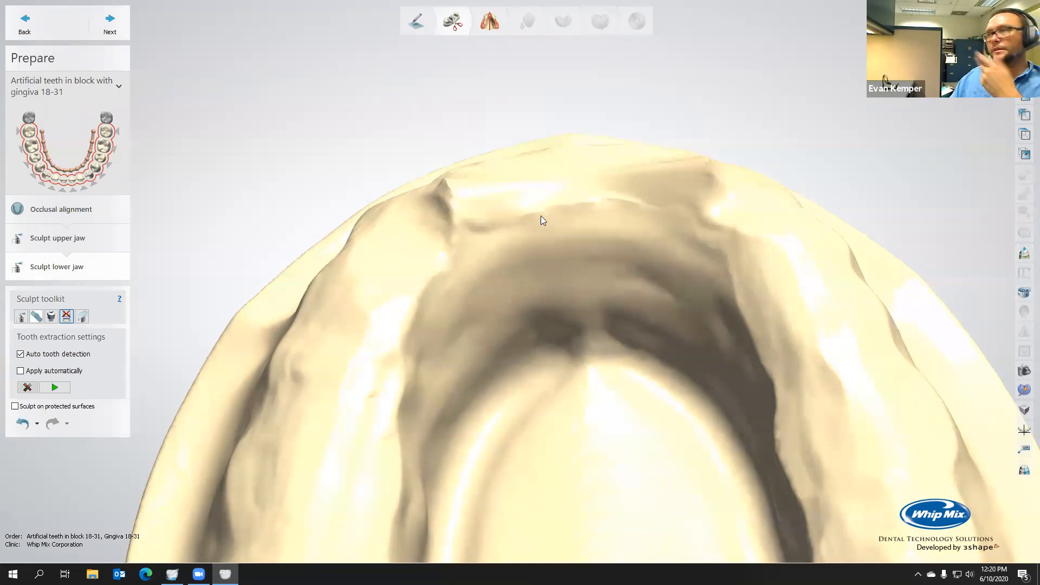
# Step: Switch to the wax knife in smoothing mode with a radius of 5.00 mm and a strength of 1.60
pyautogui.scroll(-5, 540, 221)
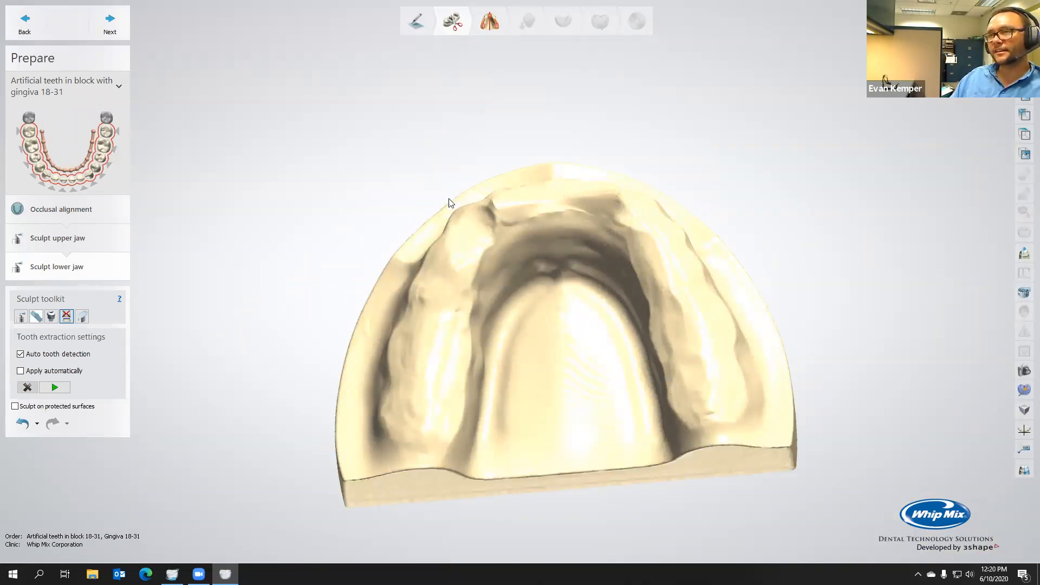
pyautogui.moveTo(639, 279); pyautogui.dragTo(562, 291, button='right')
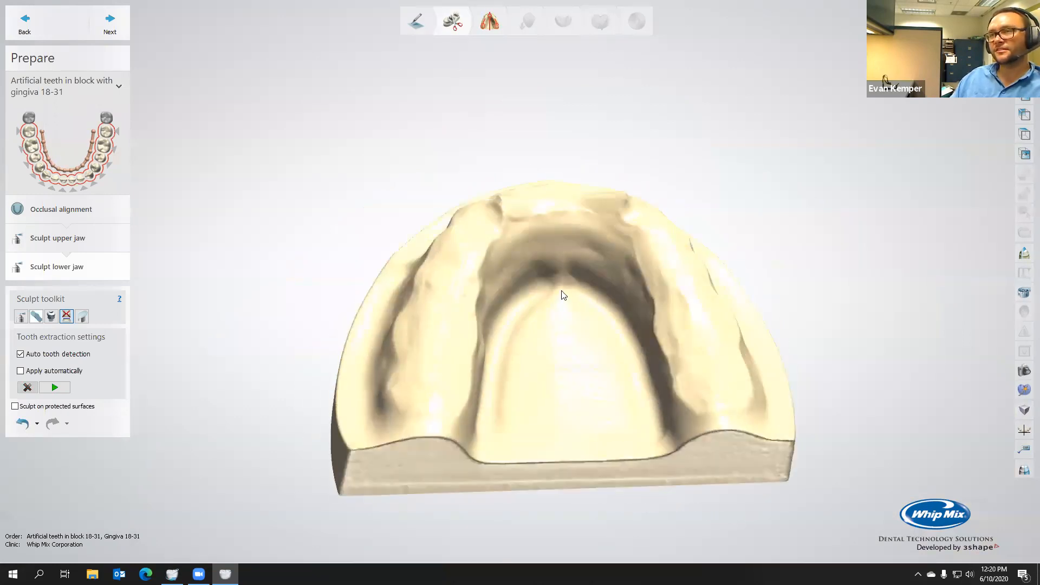
pyautogui.click(22, 316)
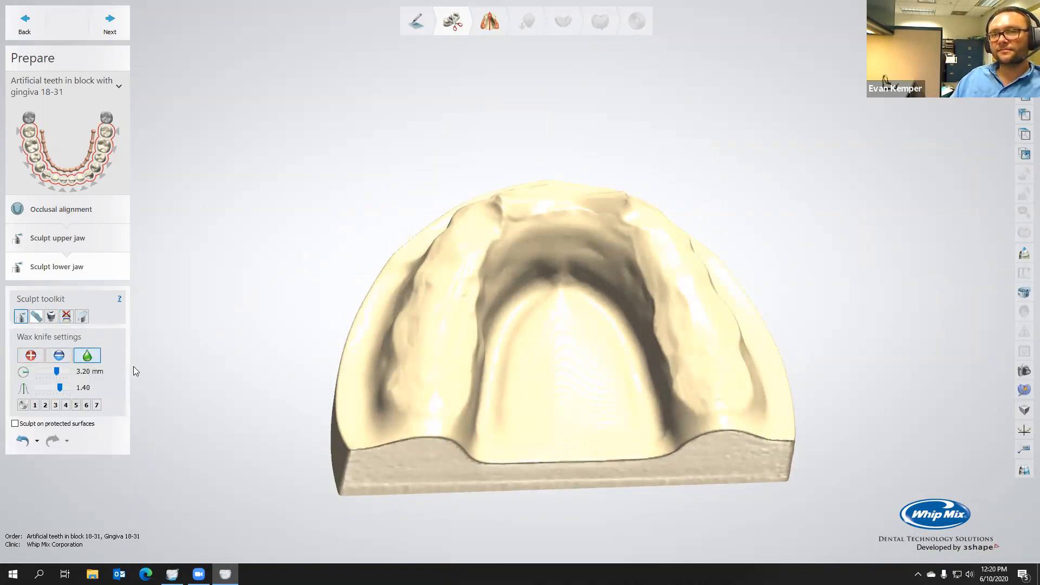
pyautogui.moveTo(60, 388); pyautogui.dragTo(64, 388)
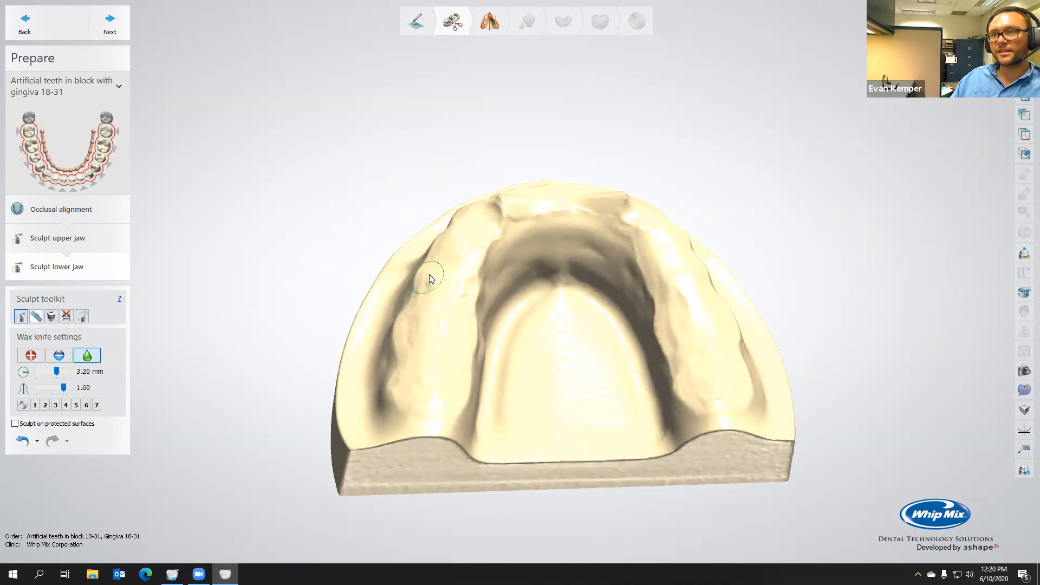
pyautogui.keyDown('shift'); pyautogui.scroll(9, 459, 278); pyautogui.keyUp('shift')
pyautogui.moveTo(483, 255); pyautogui.dragTo(483, 272, button='right')
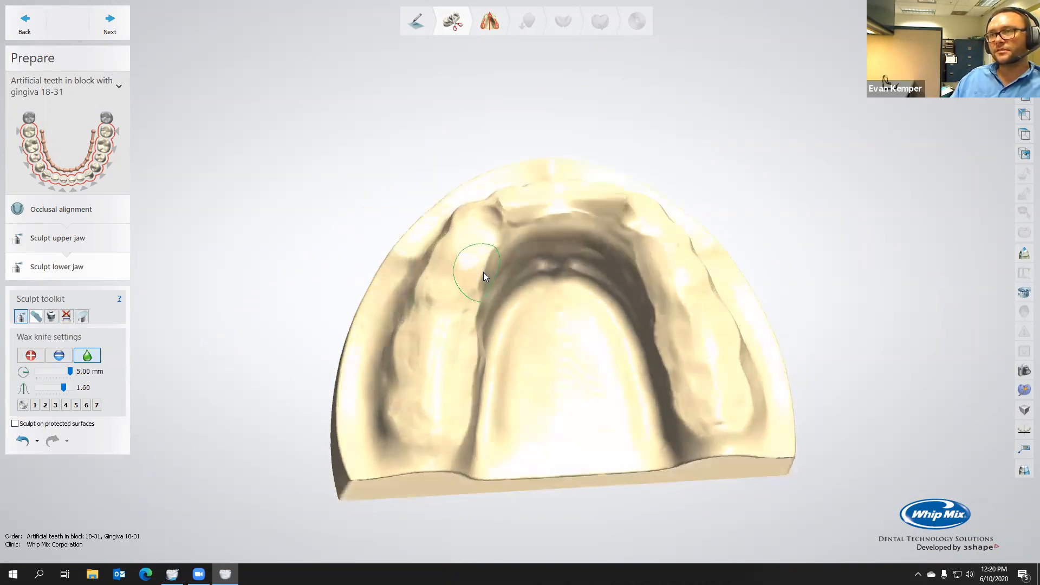
# Step: Smooth the extraction area and the ridge on both sides of the lower jaw, and continue to the characteristic points
pyautogui.moveTo(633, 226)
pyautogui.mouseDown()
pyautogui.moveTo(590, 208)
pyautogui.moveTo(655, 241)
pyautogui.moveTo(677, 304)
pyautogui.moveTo(676, 344)
pyautogui.moveTo(736, 337)
pyautogui.moveTo(668, 244)
pyautogui.moveTo(719, 414)
pyautogui.moveTo(728, 376)
pyautogui.mouseUp()
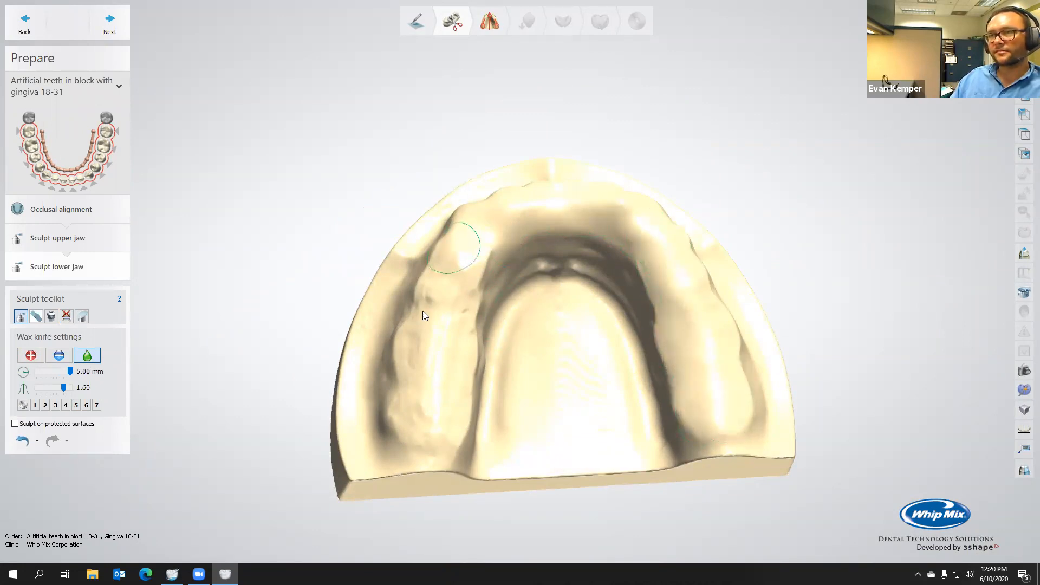
pyautogui.moveTo(461, 340)
pyautogui.mouseDown()
pyautogui.moveTo(445, 409)
pyautogui.moveTo(463, 398)
pyautogui.moveTo(411, 424)
pyautogui.moveTo(462, 300)
pyautogui.mouseUp()
pyautogui.moveTo(471, 255)
pyautogui.mouseDown(button='right')
pyautogui.moveTo(474, 325)
pyautogui.moveTo(510, 307)
pyautogui.mouseUp(button='right')
pyautogui.moveTo(511, 308)
pyautogui.mouseDown()
pyautogui.moveTo(627, 305)
pyautogui.moveTo(531, 303)
pyautogui.mouseUp()
pyautogui.moveTo(525, 272); pyautogui.dragTo(532, 221, button='right')
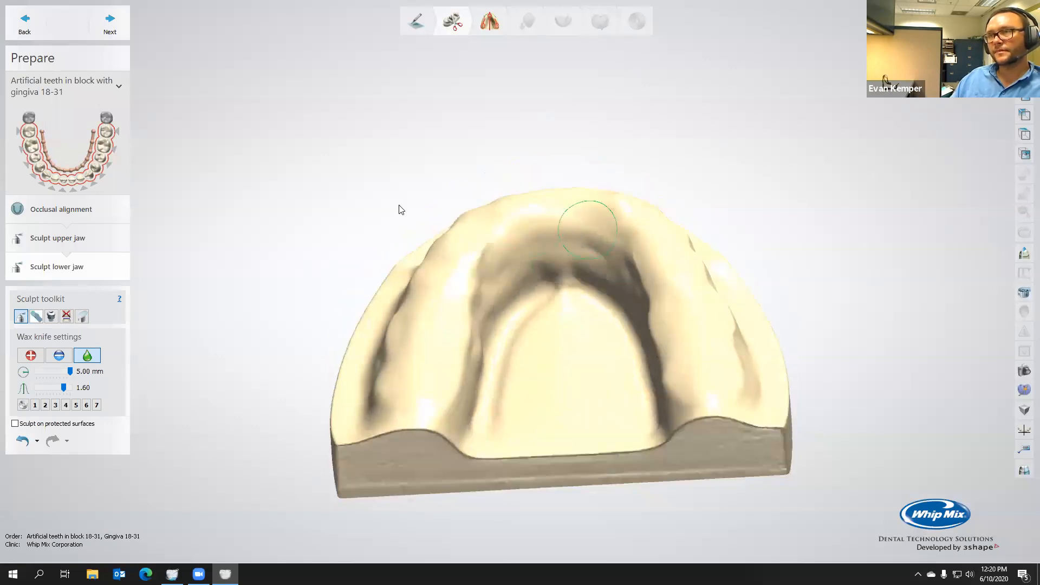
pyautogui.moveTo(464, 278)
pyautogui.mouseDown(button='right')
pyautogui.moveTo(424, 286)
pyautogui.moveTo(474, 286)
pyautogui.mouseUp(button='right')
pyautogui.moveTo(428, 399)
pyautogui.mouseDown(button='right')
pyautogui.moveTo(521, 260)
pyautogui.moveTo(604, 262)
pyautogui.moveTo(585, 198)
pyautogui.moveTo(525, 255)
pyautogui.mouseUp(button='right')
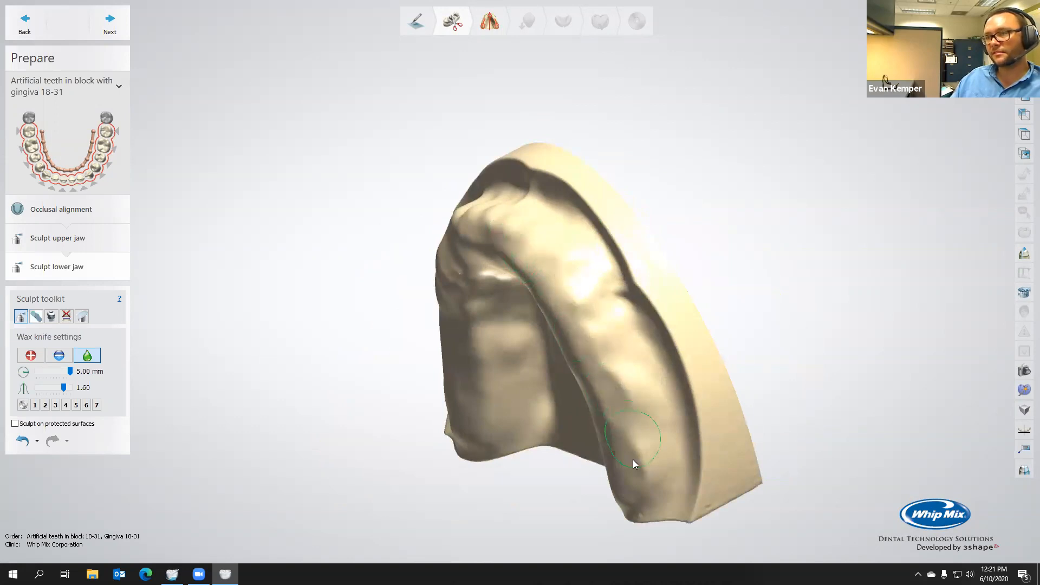
pyautogui.moveTo(619, 430)
pyautogui.mouseDown(button='right')
pyautogui.moveTo(697, 453)
pyautogui.moveTo(535, 302)
pyautogui.moveTo(483, 232)
pyautogui.moveTo(506, 242)
pyautogui.moveTo(452, 234)
pyautogui.mouseUp(button='right')
pyautogui.click(118, 31)
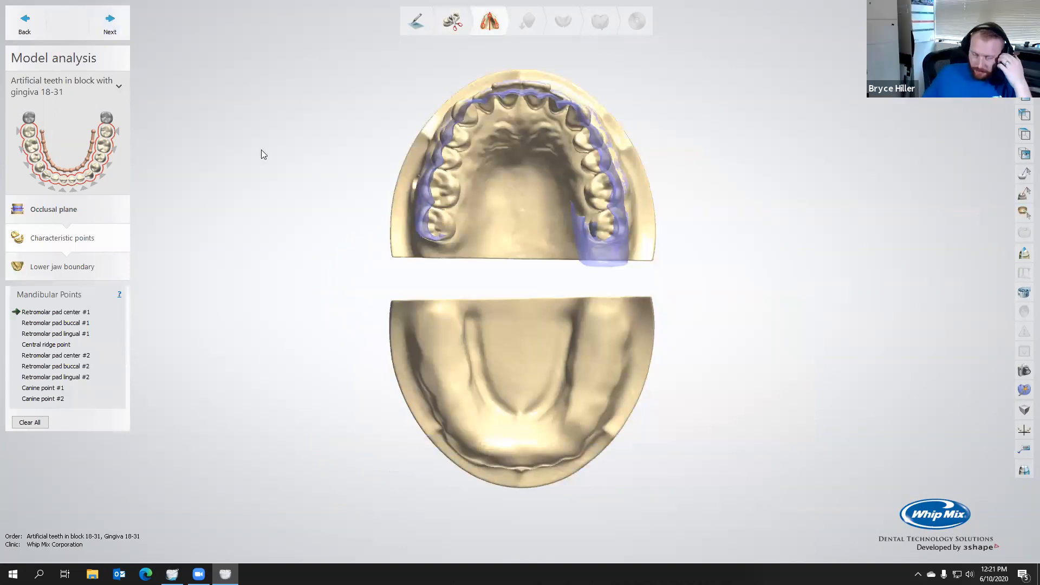
# Step: Mark the center, buccal and lingual points of the first retromolar pad on the lower jaw
pyautogui.moveTo(471, 312); pyautogui.dragTo(620, 297, button='right')
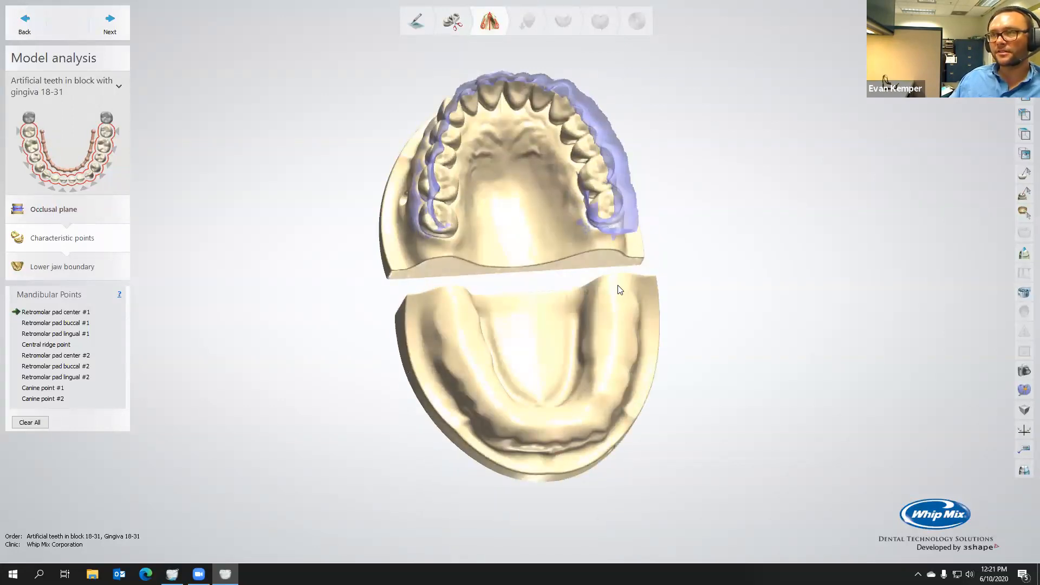
pyautogui.click(618, 288)
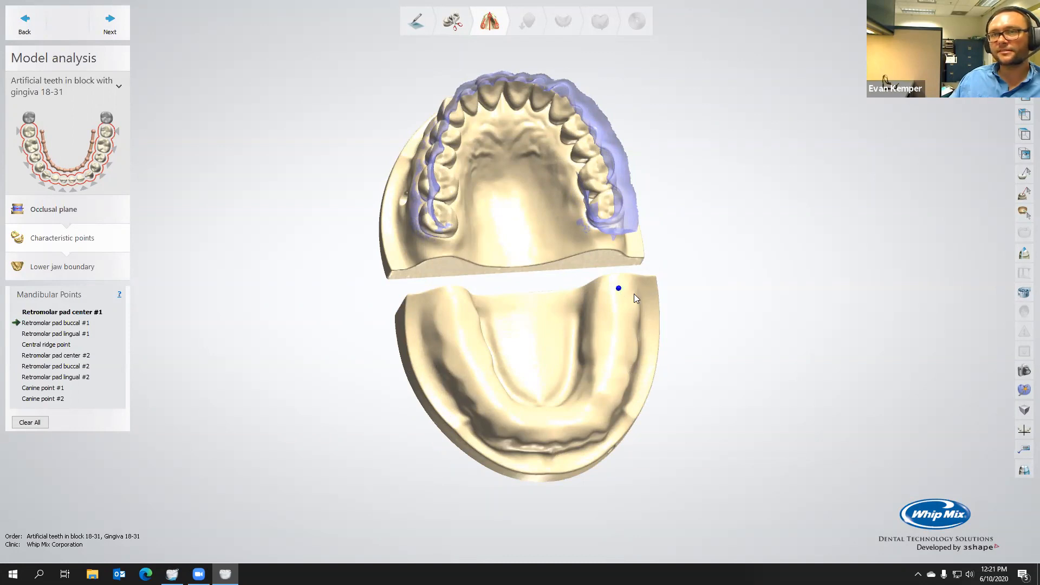
pyautogui.click(636, 296)
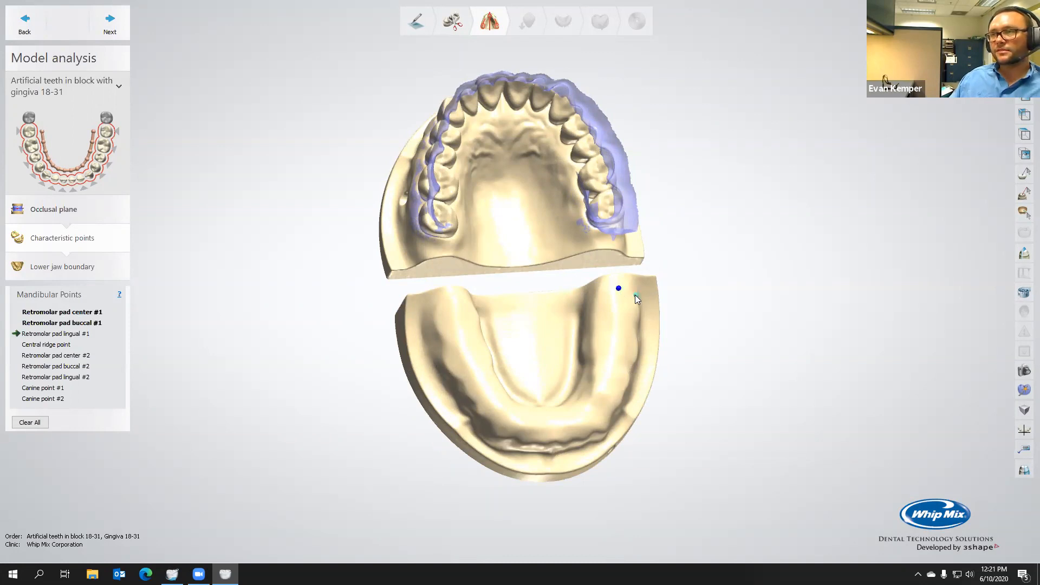
pyautogui.click(596, 294)
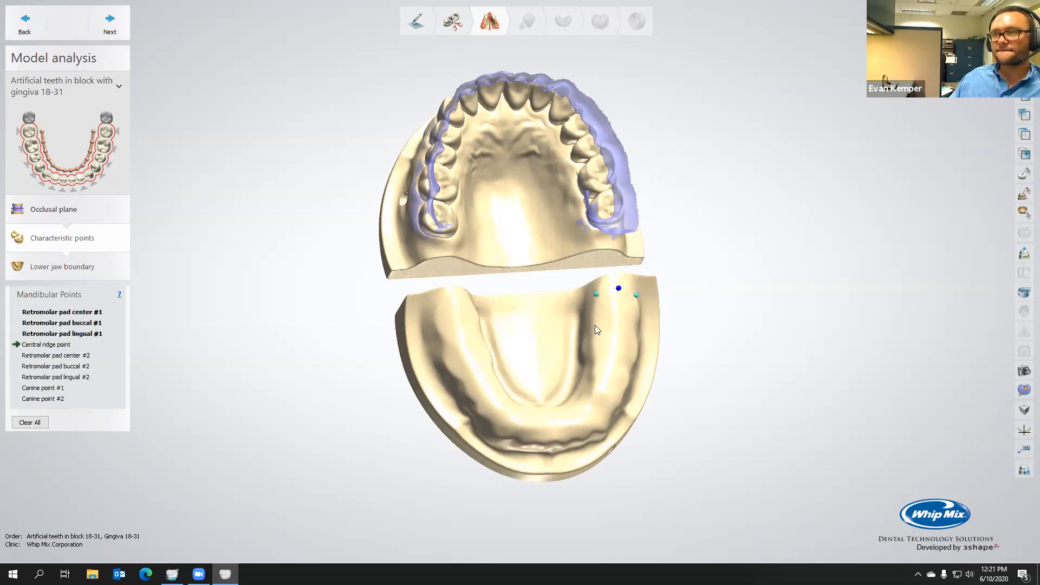
# Step: Mark the central ridge point at the front midline and the center, buccal and lingual points of the second retromolar pad
pyautogui.moveTo(574, 328); pyautogui.dragTo(559, 386, button='right')
pyautogui.click(520, 435)
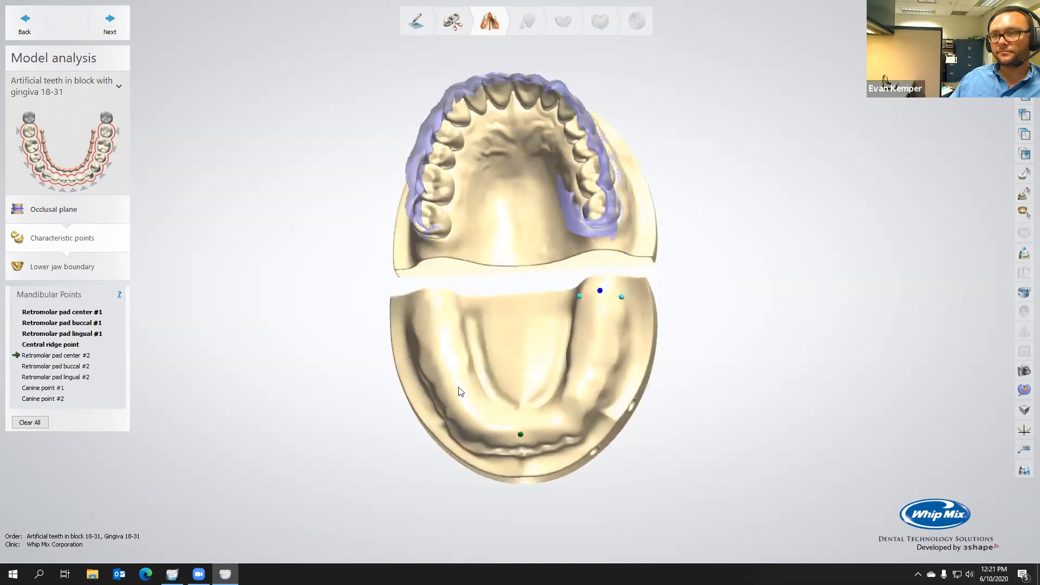
pyautogui.click(428, 298)
pyautogui.click(413, 303)
pyautogui.click(447, 299)
pyautogui.moveTo(481, 332); pyautogui.dragTo(494, 348, button='right')
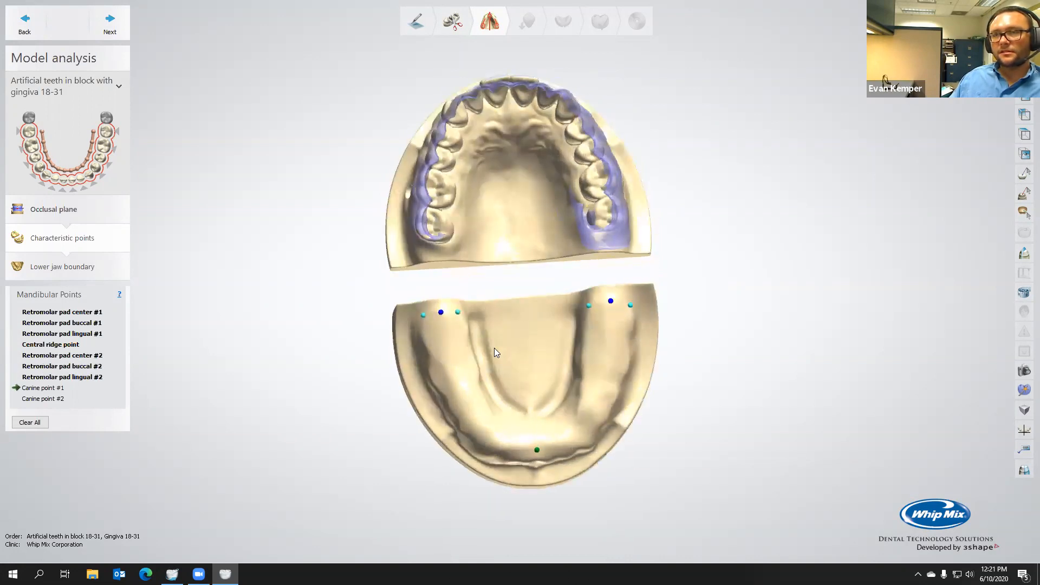
# Step: Mark both canine points on the front ridge, one on each side of the midline, and continue to the lower jaw boundary
pyautogui.click(490, 445)
pyautogui.click(583, 437)
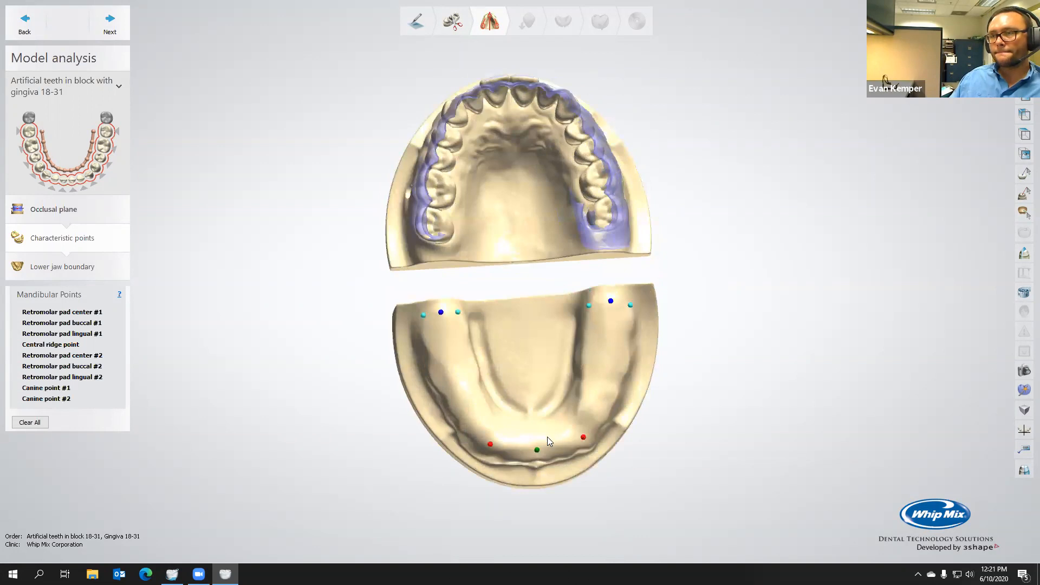
pyautogui.moveTo(547, 437); pyautogui.dragTo(538, 393, button='right')
pyautogui.click(110, 23)
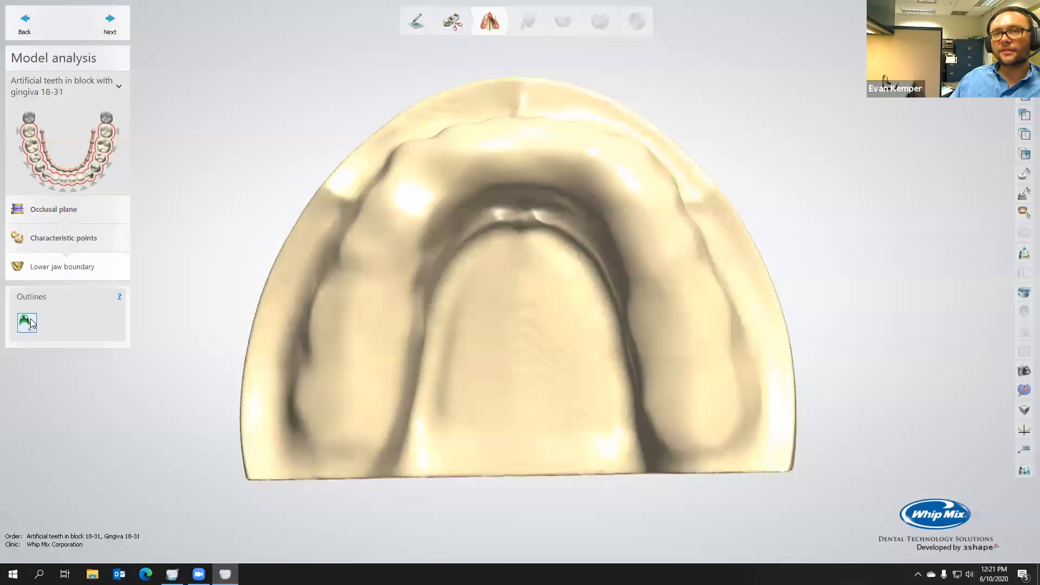
# Step: Trace a closed lower jaw boundary along the outer vestibule, behind both retromolar pads and along the tongue side, and continue to surveying
pyautogui.click(298, 374)
pyautogui.click(304, 428)
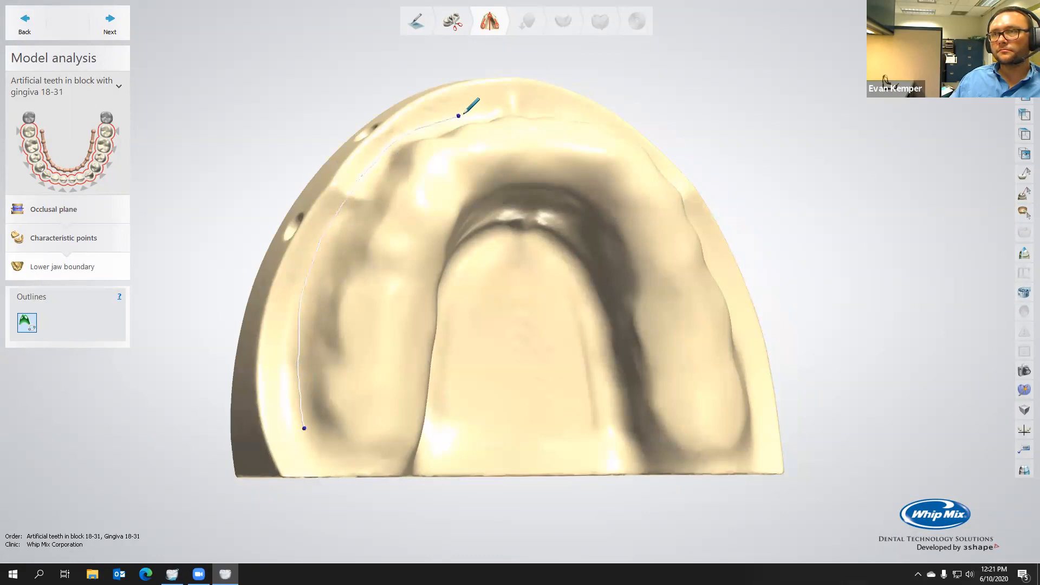
pyautogui.moveTo(517, 108)
pyautogui.mouseDown(button='right')
pyautogui.moveTo(518, 153)
pyautogui.moveTo(534, 124)
pyautogui.moveTo(512, 111)
pyautogui.mouseUp(button='right')
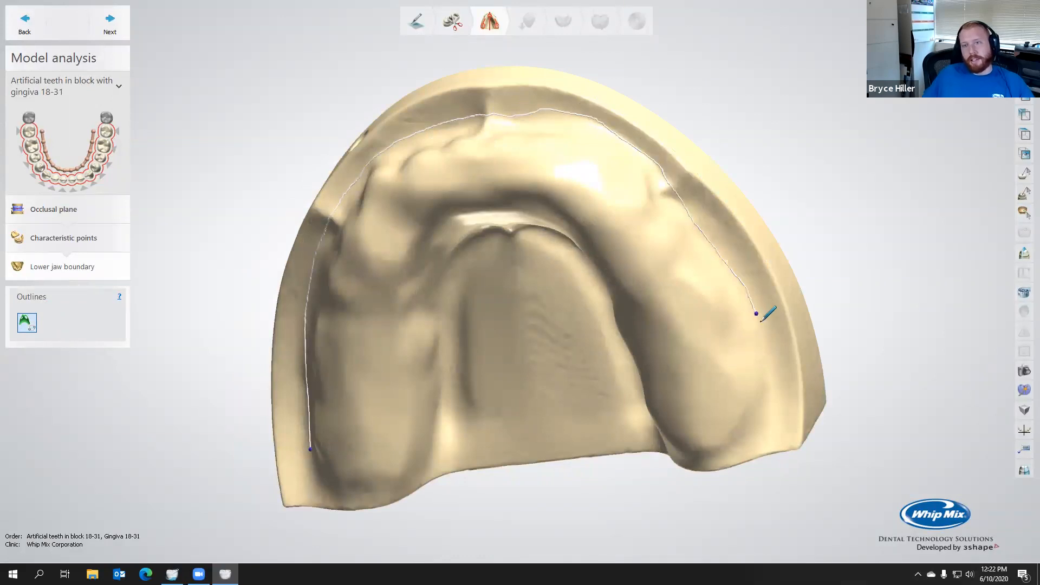
pyautogui.moveTo(789, 413); pyautogui.dragTo(797, 390, button='right')
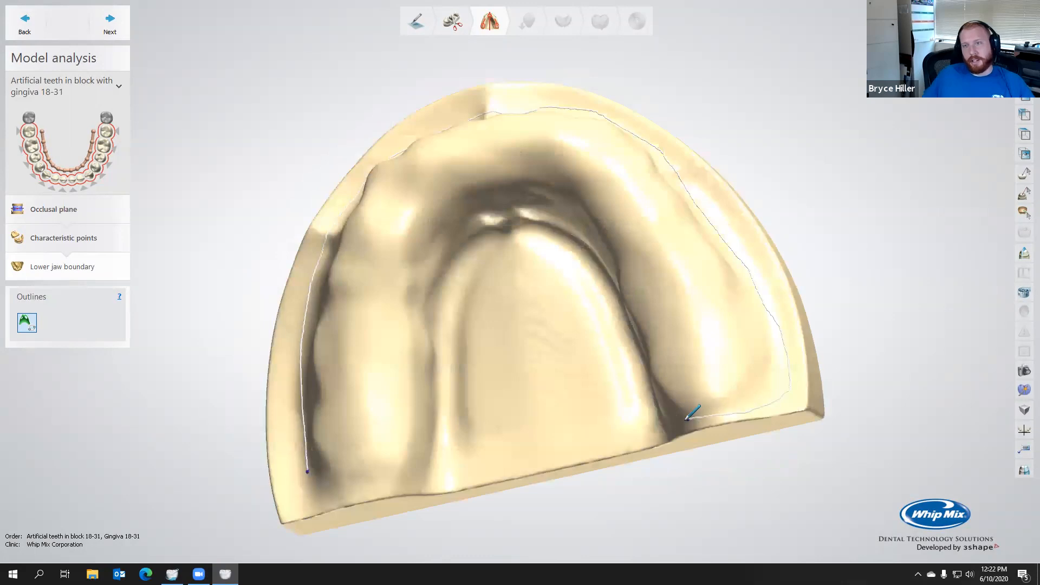
pyautogui.moveTo(662, 391); pyautogui.dragTo(658, 411, button='right')
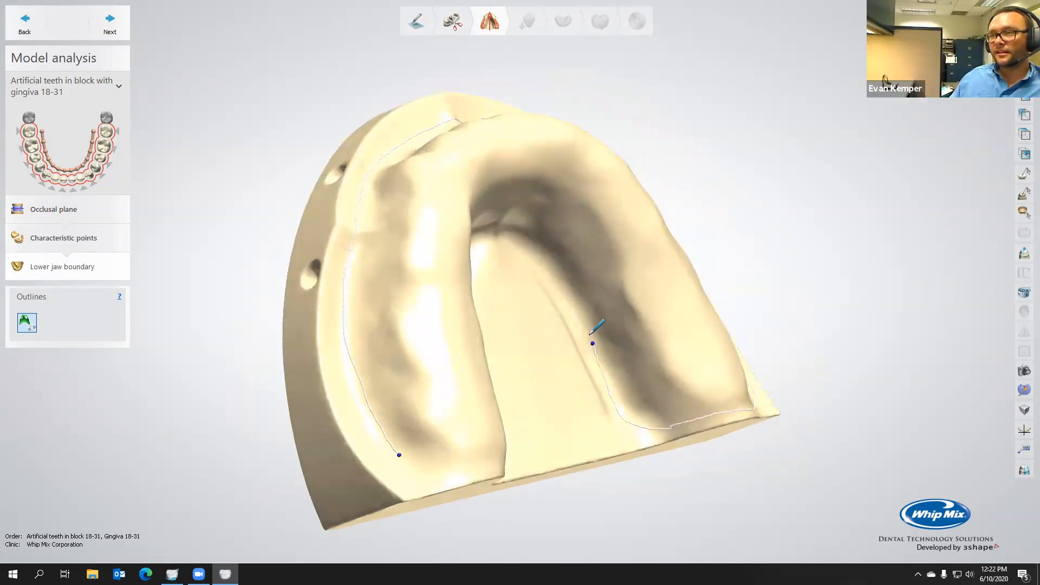
pyautogui.moveTo(494, 232); pyautogui.dragTo(444, 272, button='right')
pyautogui.moveTo(499, 243)
pyautogui.mouseDown()
pyautogui.moveTo(473, 257)
pyautogui.moveTo(458, 291)
pyautogui.moveTo(455, 481)
pyautogui.moveTo(331, 504)
pyautogui.moveTo(322, 486)
pyautogui.mouseUp()
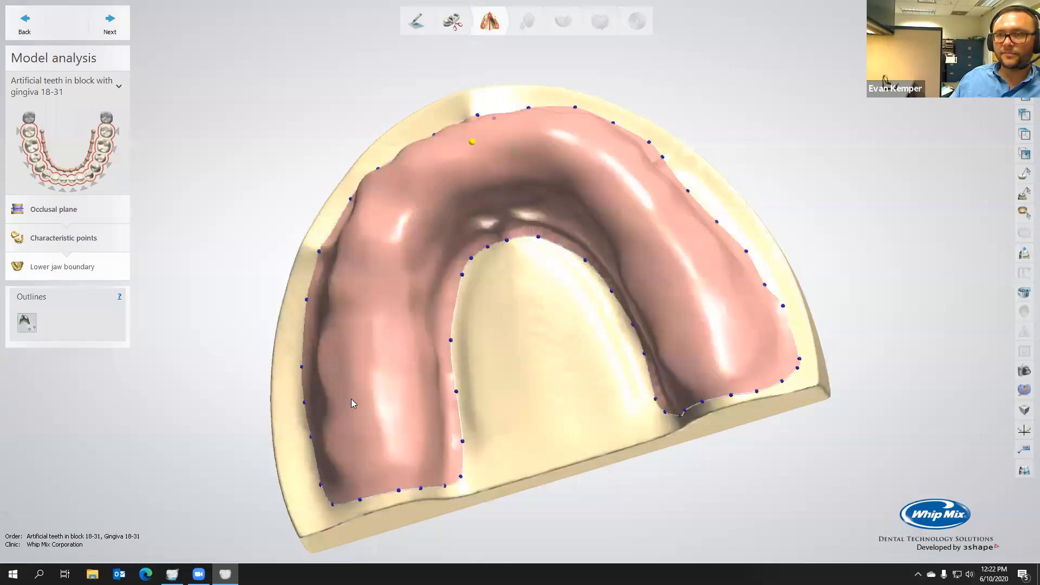
pyautogui.moveTo(387, 384); pyautogui.dragTo(423, 360, button='right')
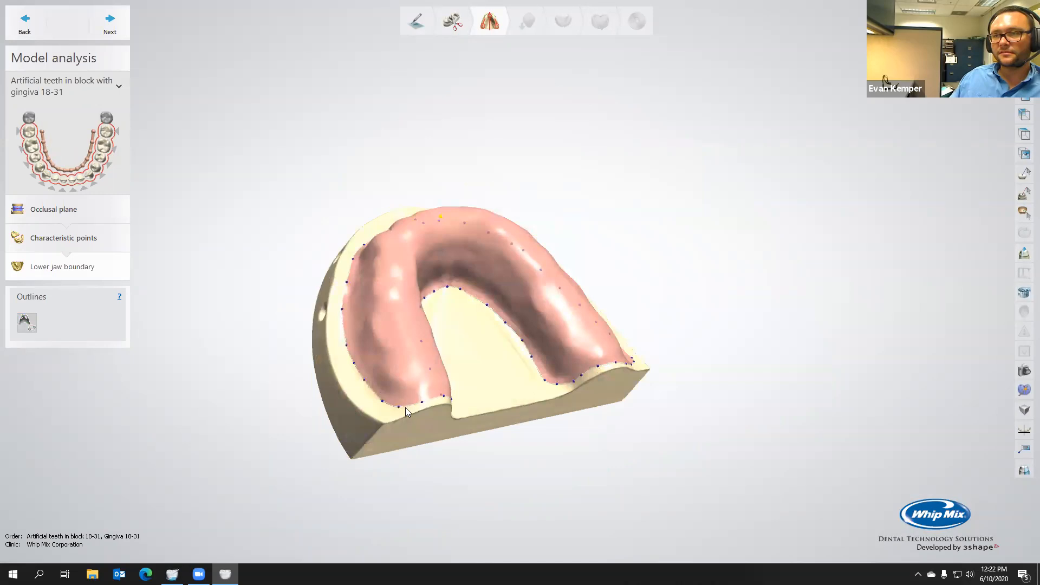
pyautogui.moveTo(430, 367); pyautogui.dragTo(404, 392, button='right')
pyautogui.click(110, 21)
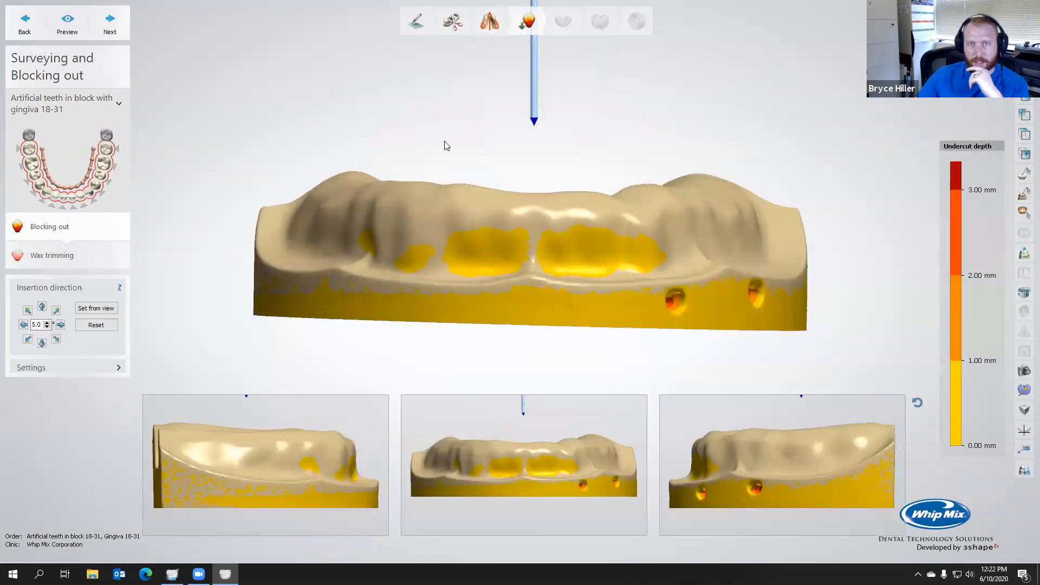
# Step: Accept the insertion direction for blocking out the undercuts and continue past wax trimming to the initial tooth setup
pyautogui.moveTo(444, 142); pyautogui.dragTo(518, 144, button='right')
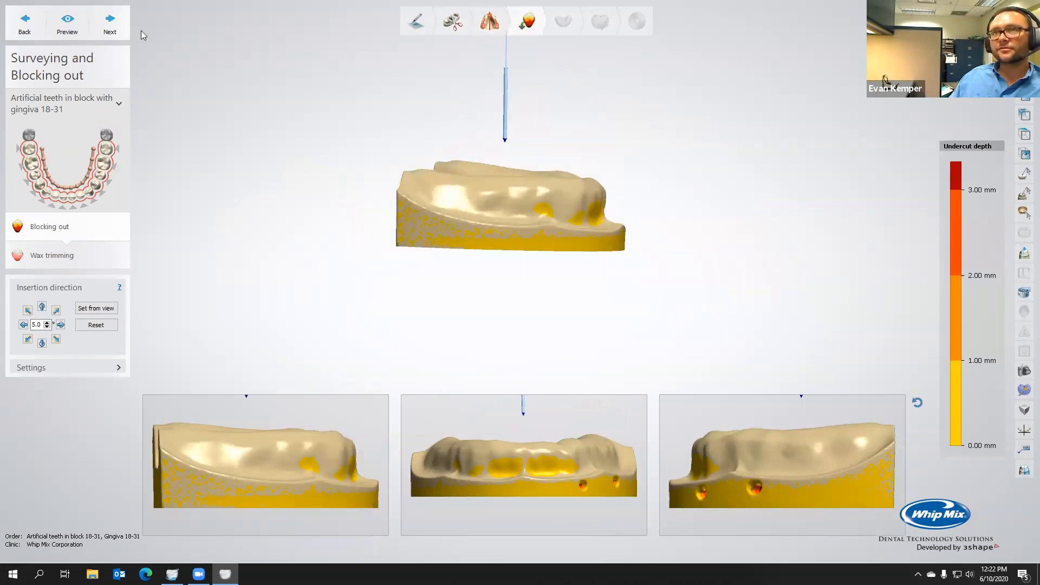
pyautogui.click(109, 27)
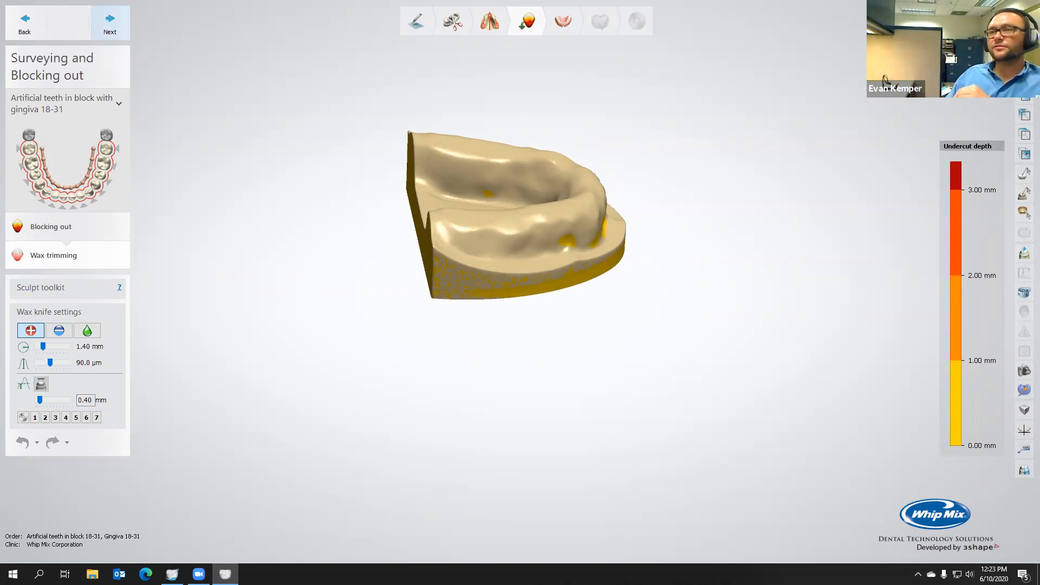
pyautogui.scroll(-3, 363, 237)
pyautogui.moveTo(398, 186); pyautogui.dragTo(506, 234, button='right')
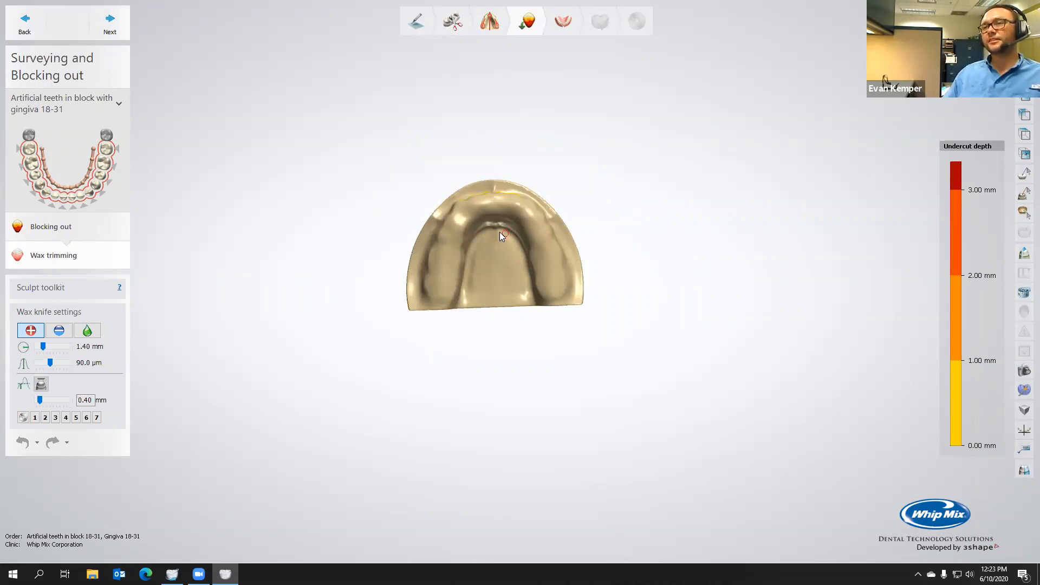
pyautogui.scroll(8, 473, 218)
pyautogui.scroll(-4, 472, 218)
pyautogui.moveTo(472, 218); pyautogui.dragTo(455, 235, button='right')
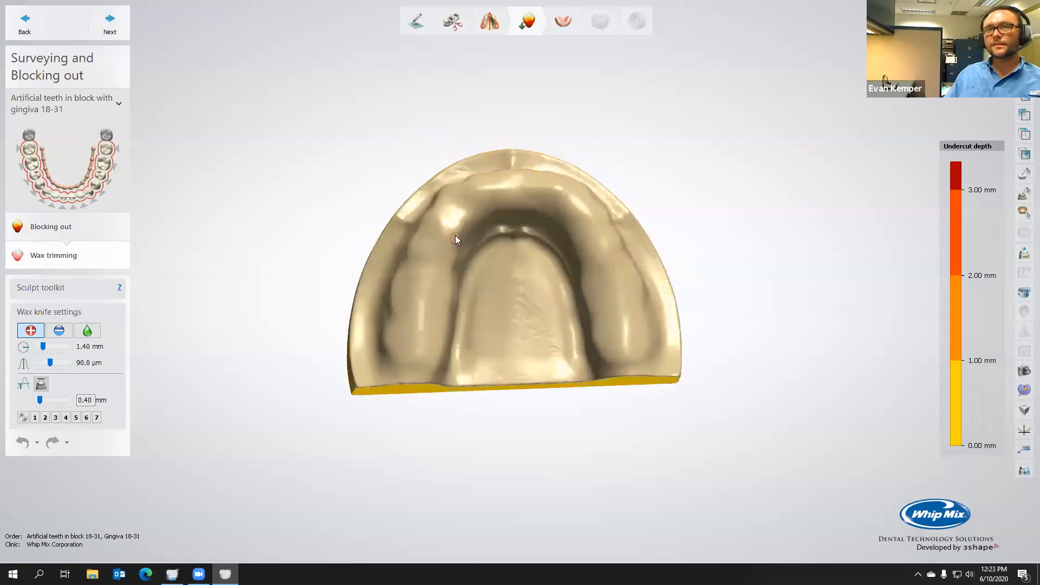
pyautogui.click(120, 34)
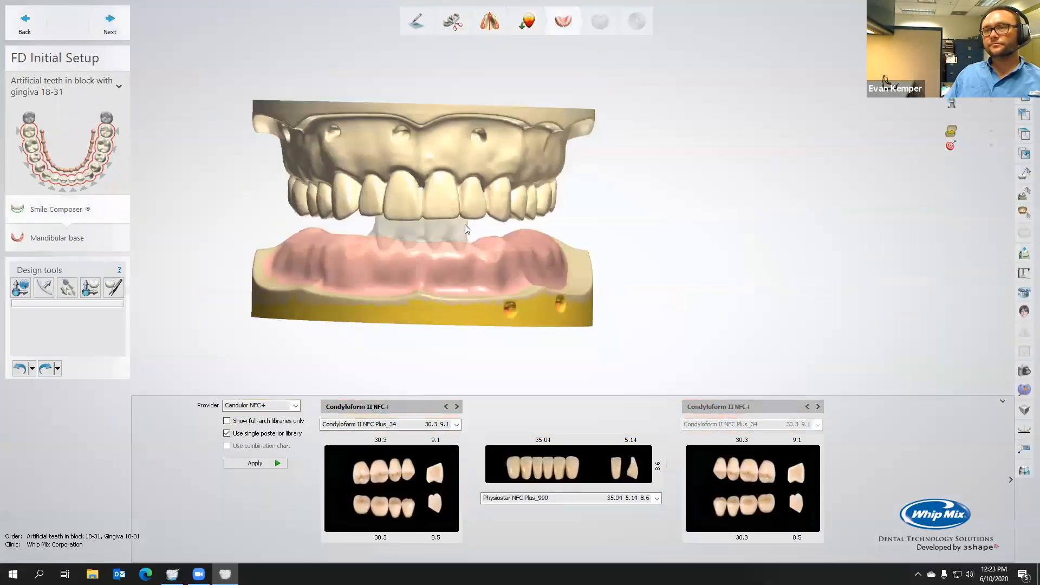
# Step: Switch the tooth library provider to Fabulous Smiles and apply the FAB 1-14 Annelie Denture posterior set to the setup
pyautogui.moveTo(466, 215); pyautogui.dragTo(527, 217, button='middle')
pyautogui.moveTo(527, 217)
pyautogui.mouseDown(button='right')
pyautogui.moveTo(527, 196)
pyautogui.moveTo(529, 212)
pyautogui.mouseUp(button='right')
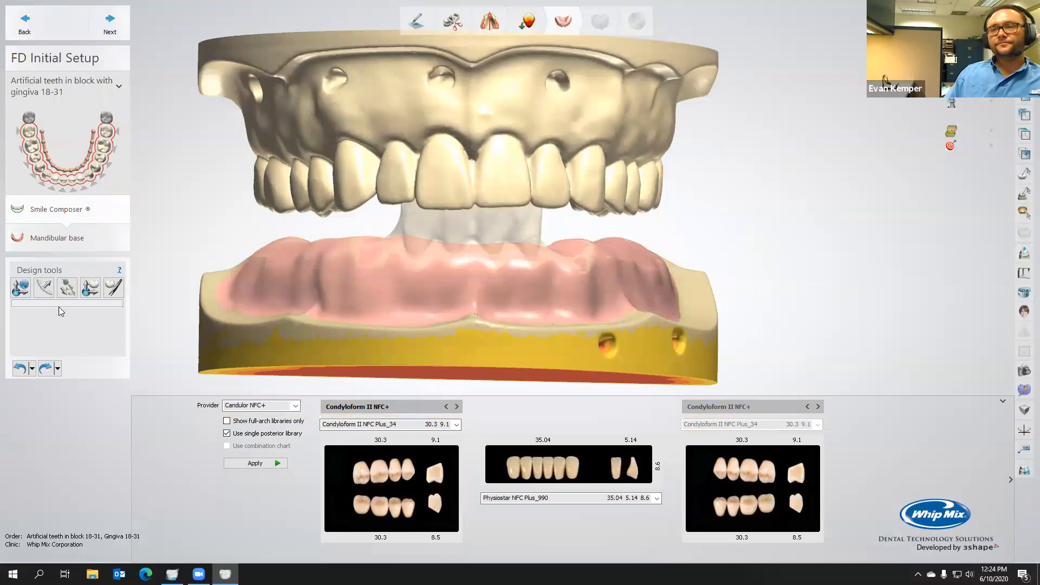
pyautogui.click(296, 406)
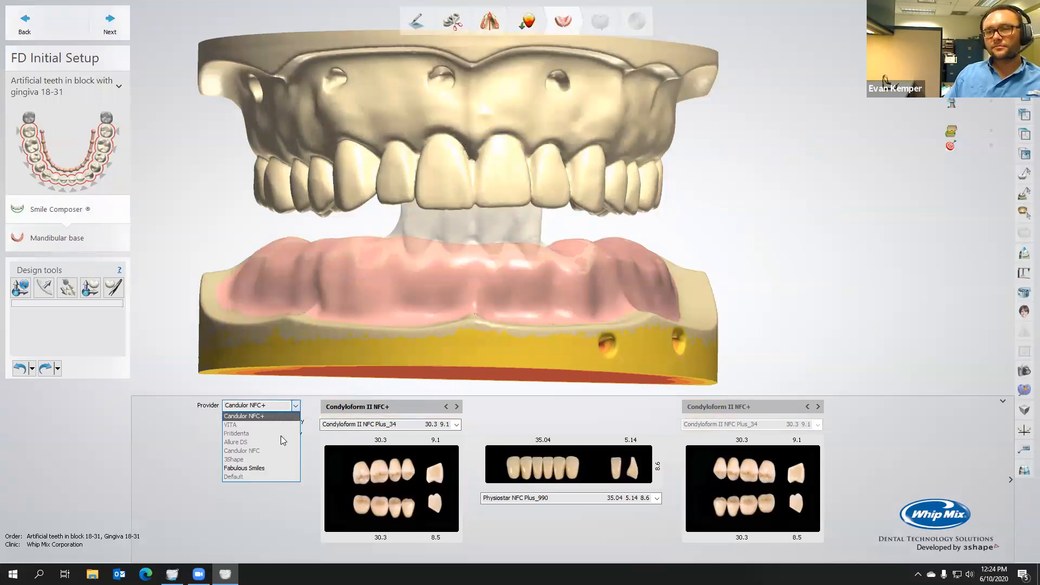
pyautogui.click(280, 469)
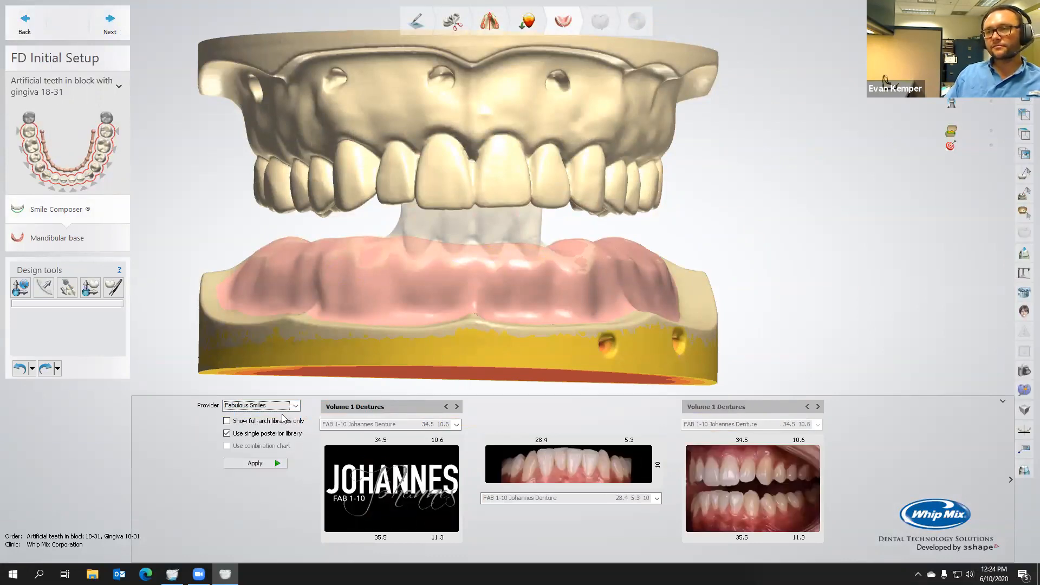
pyautogui.click(456, 425)
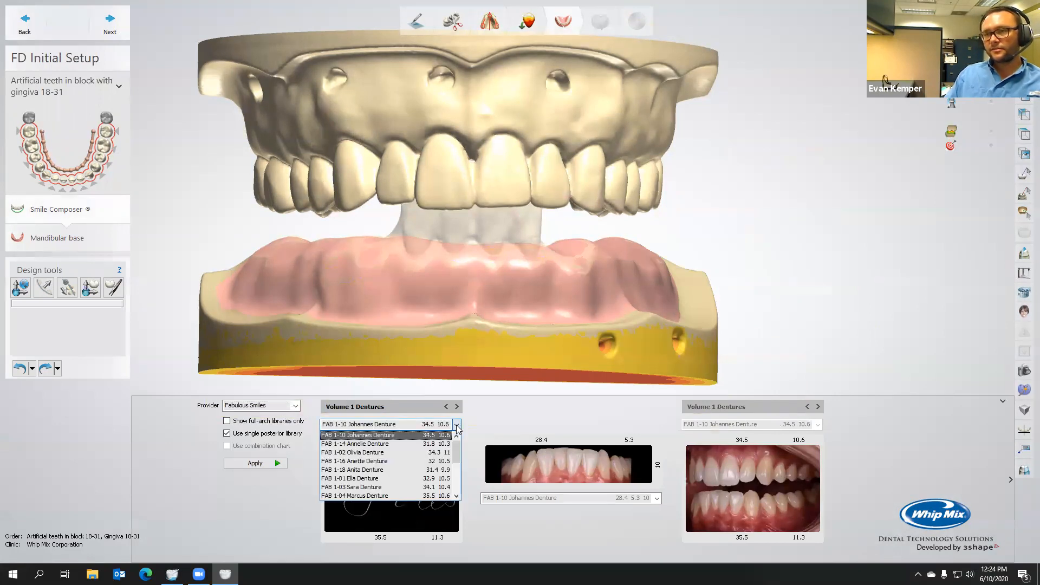
pyautogui.click(411, 445)
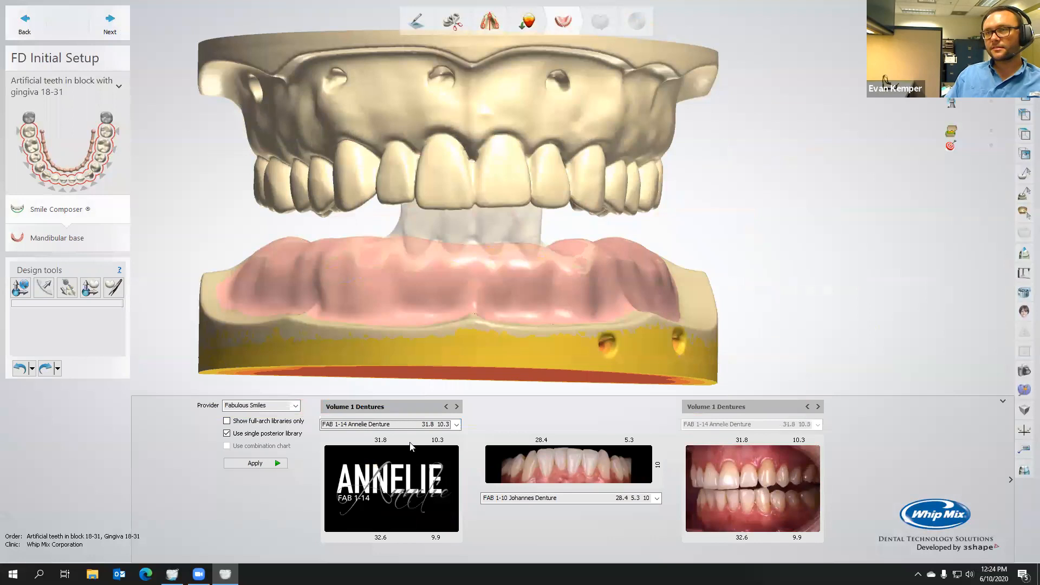
pyautogui.click(260, 463)
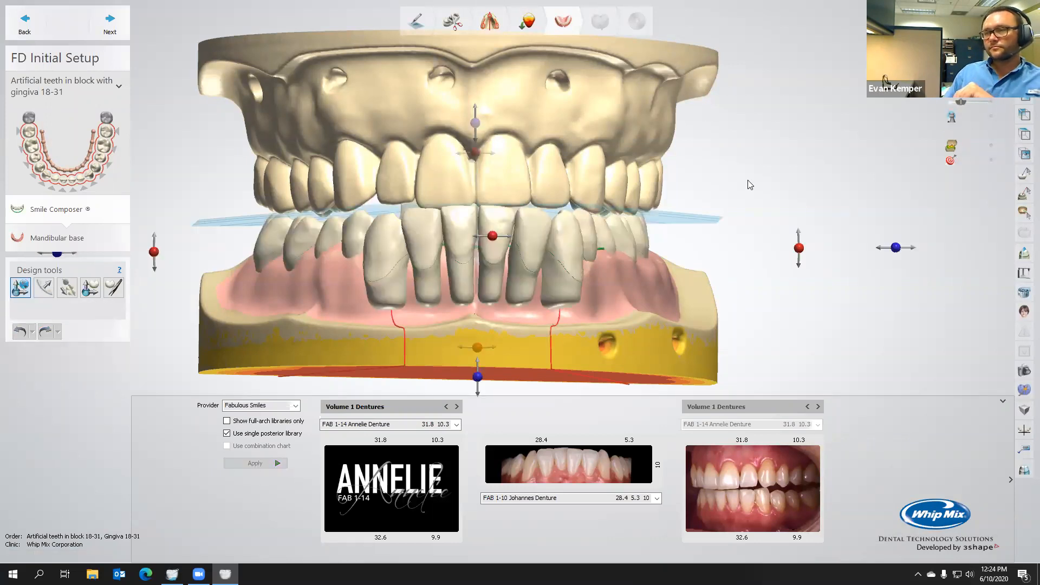
# Step: Shift the placed tooth arch slightly backward along the ridge, judging its fit from the side
pyautogui.click(657, 498)
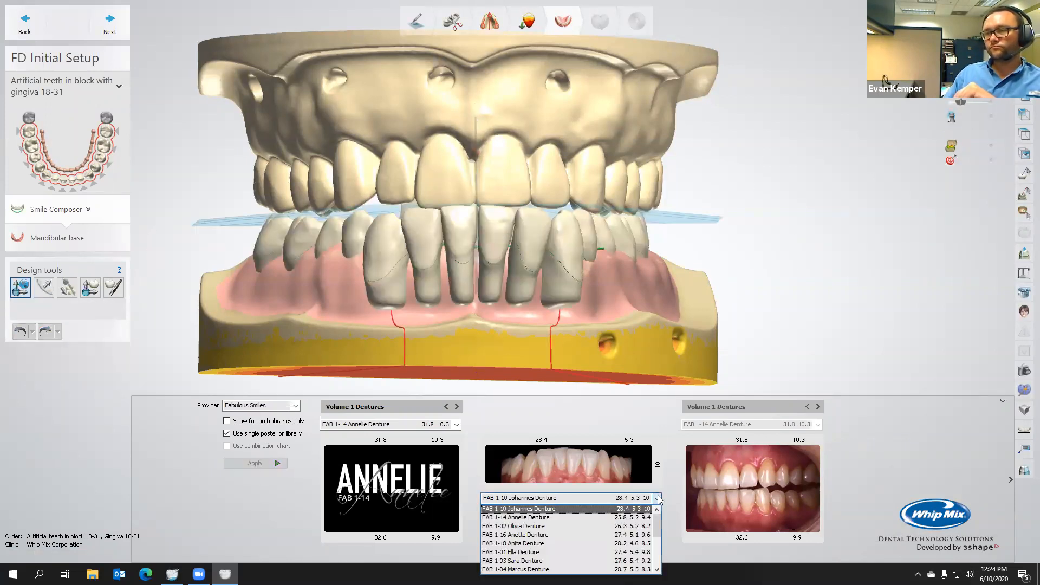
pyautogui.click(714, 252)
pyautogui.moveTo(713, 252); pyautogui.dragTo(408, 240, button='right')
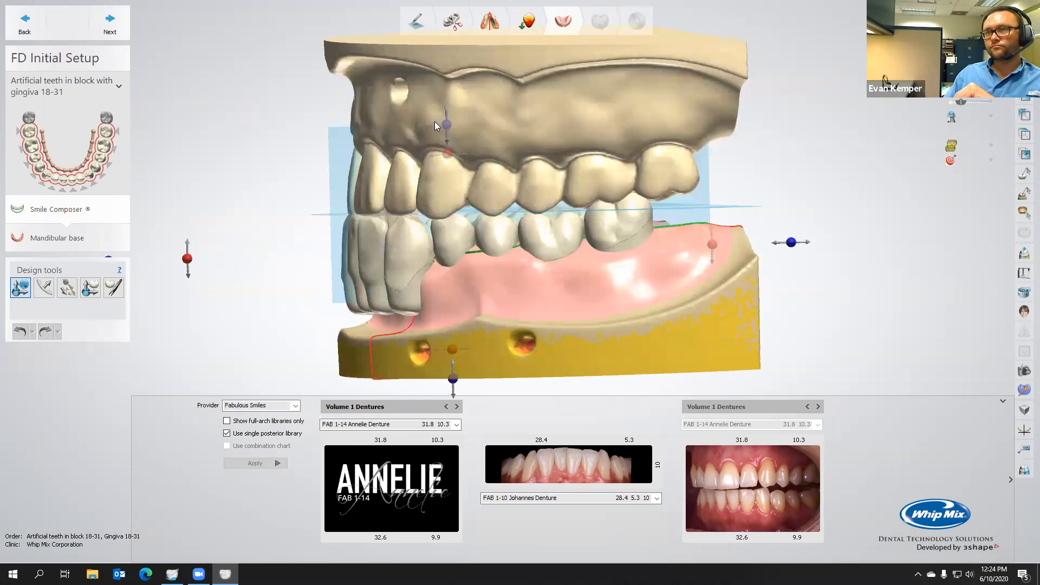
pyautogui.moveTo(790, 242); pyautogui.dragTo(807, 241)
pyautogui.moveTo(801, 225); pyautogui.dragTo(704, 233, button='right')
# Step: Browse the Volume 1 Dentures posterior sets and preview FAB 1-17 Thomas Denture and FAB 1-11 Filip Denture
pyautogui.click(457, 425)
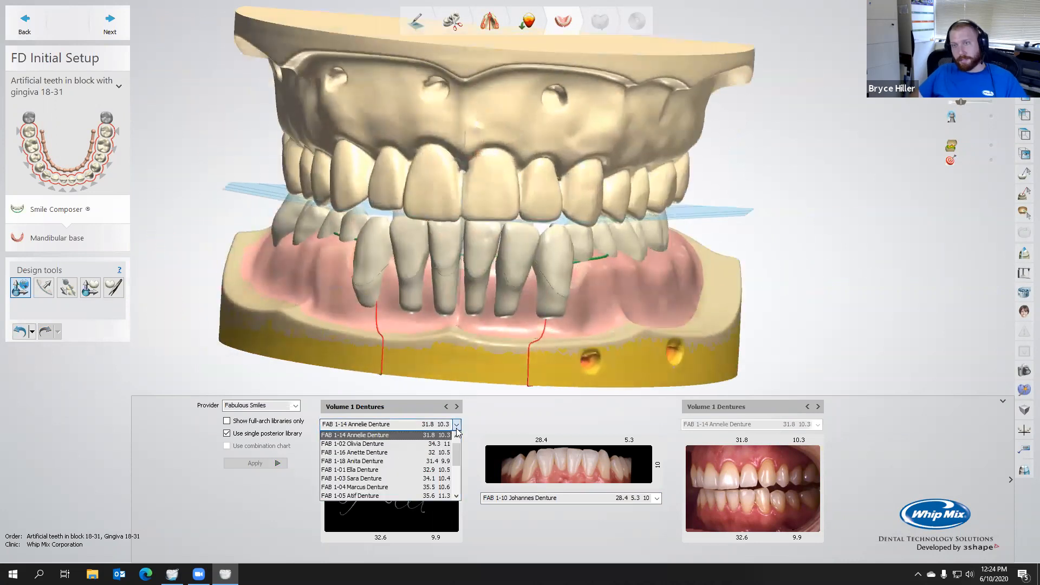
pyautogui.scroll(-1, 428, 475)
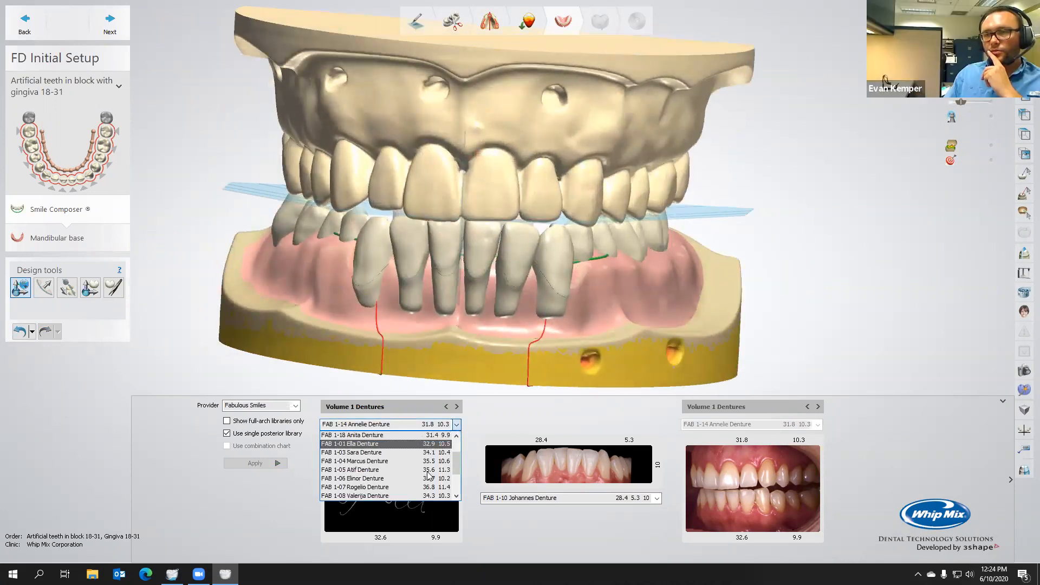
pyautogui.scroll(1, 428, 475)
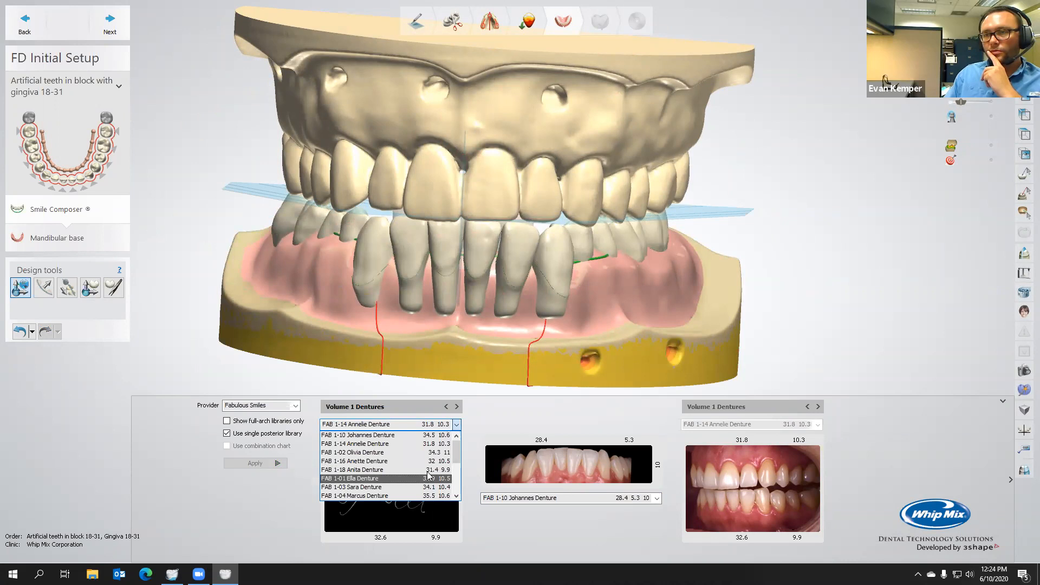
pyautogui.click(439, 445)
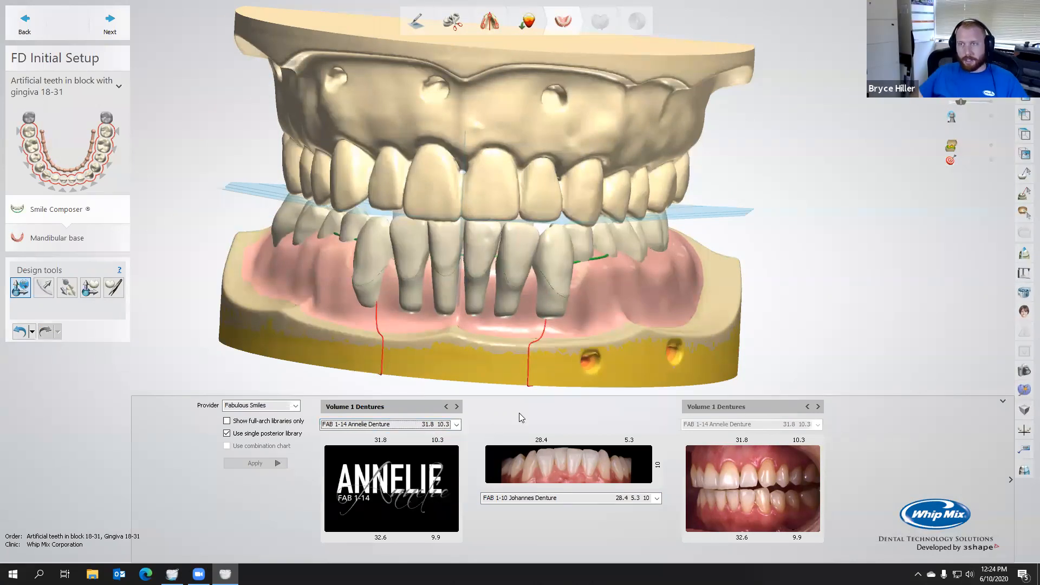
pyautogui.click(457, 424)
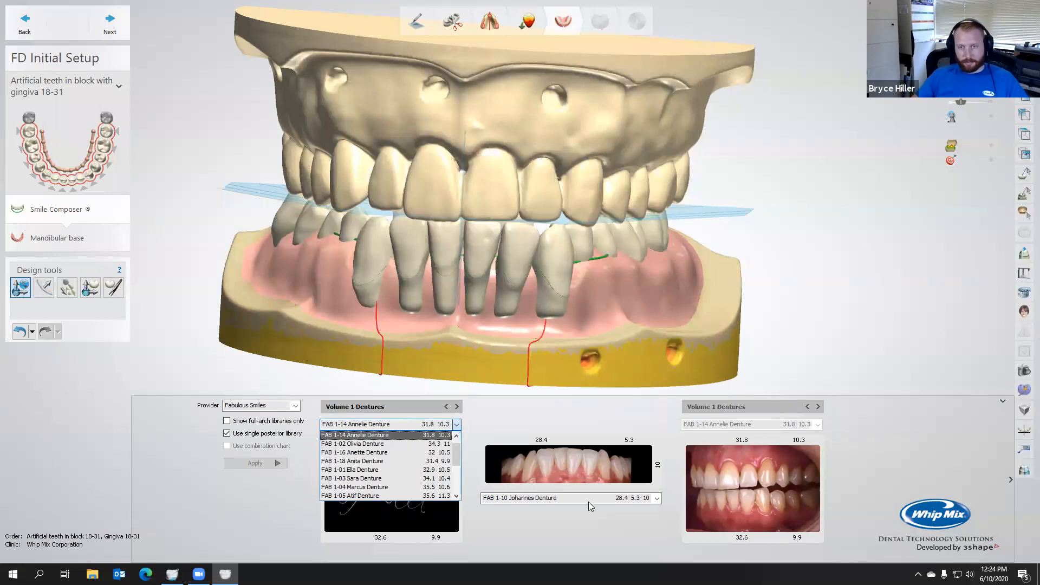
pyautogui.scroll(-3, 430, 461)
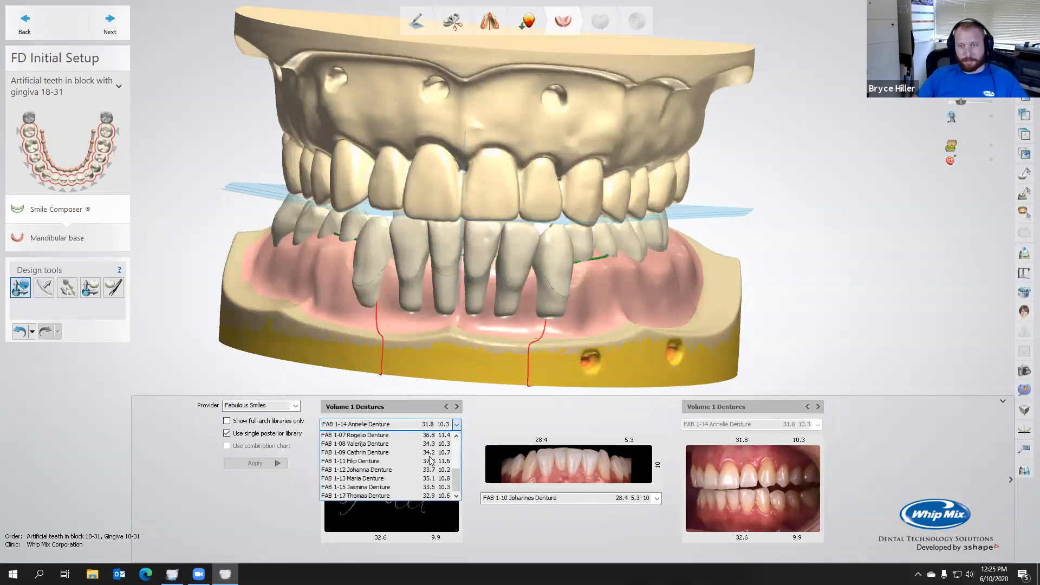
pyautogui.click(428, 494)
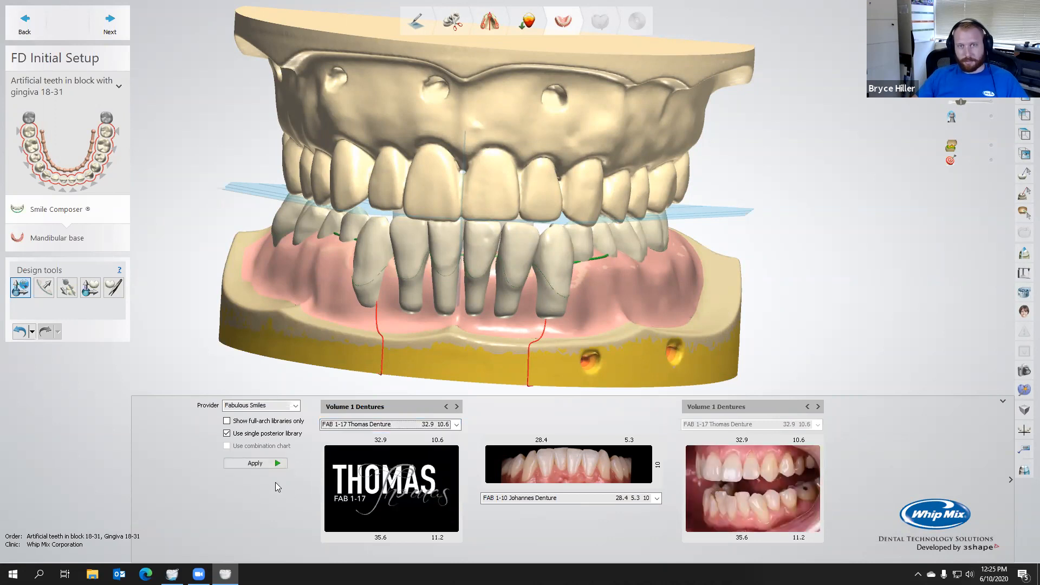
pyautogui.click(456, 426)
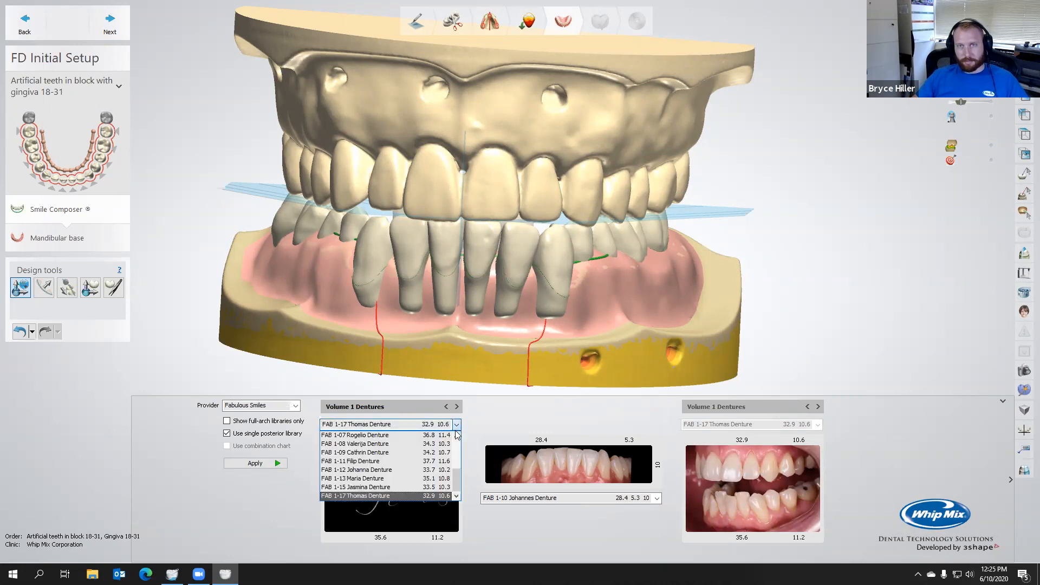
pyautogui.click(417, 461)
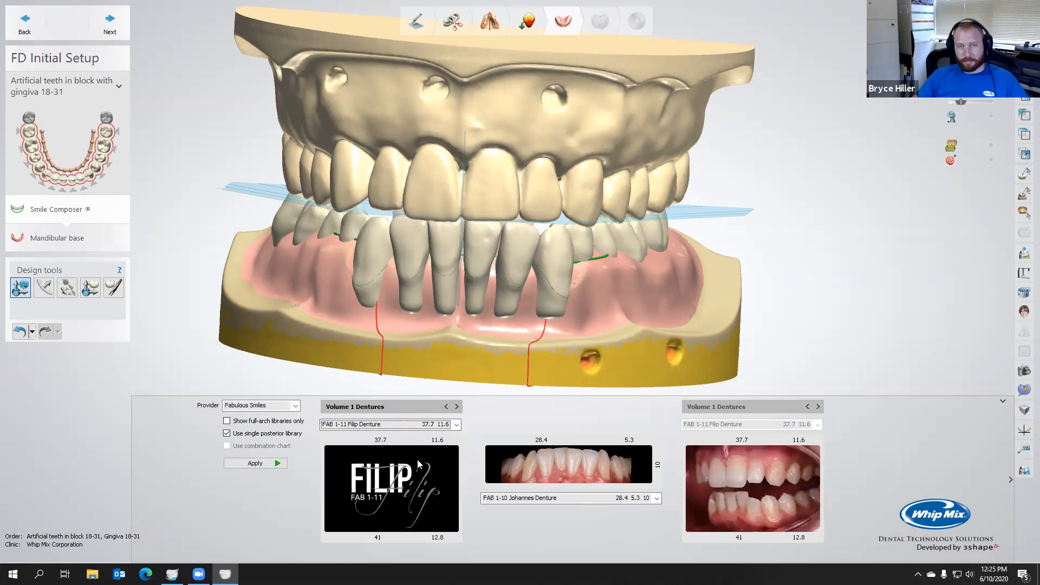
# Step: Replace the posterior teeth with the FAB 1-08 Valerija Denture set
pyautogui.click(453, 425)
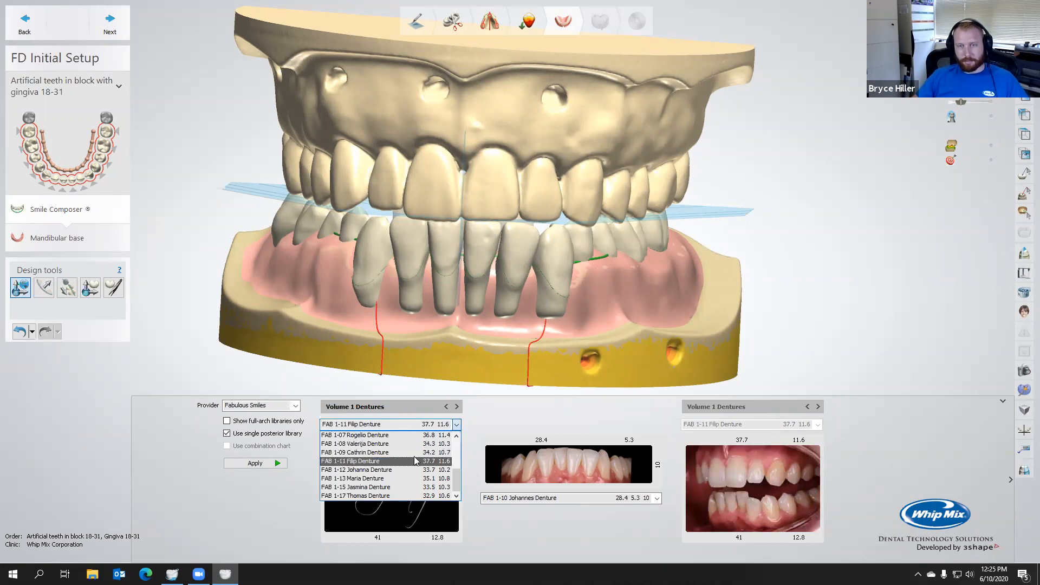
pyautogui.click(412, 443)
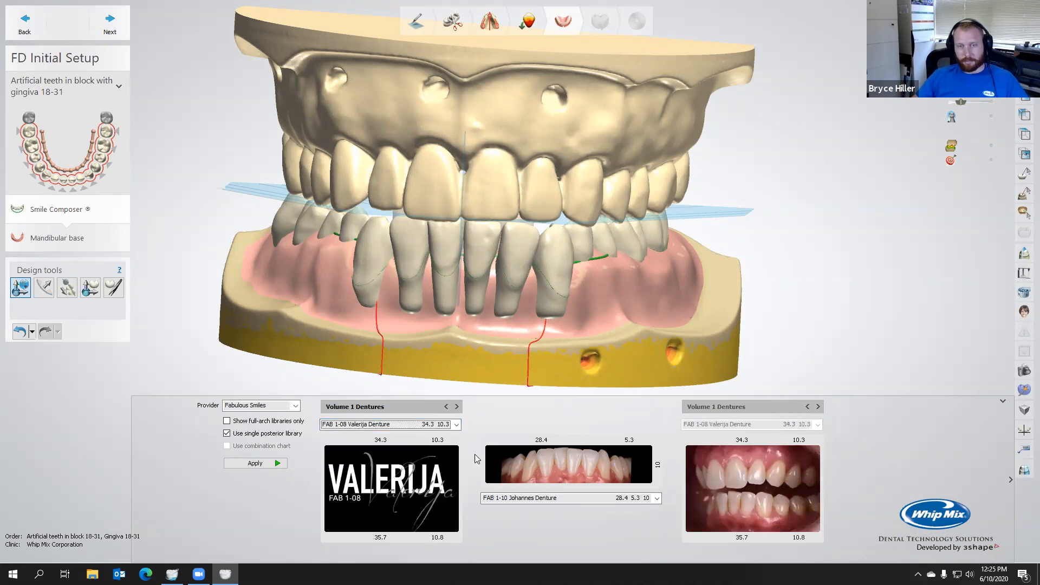
pyautogui.click(262, 464)
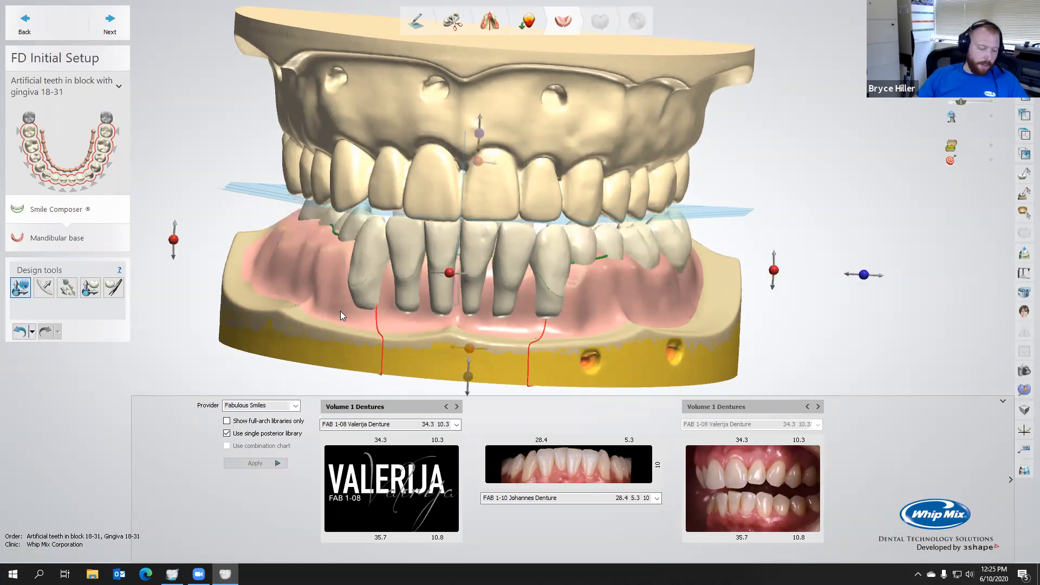
# Step: Return to the Candulor NFC+ provider and apply Condyloform II NFC Plus_34 posteriors with Physiostar NFC Plus_990 anteriors
pyautogui.moveTo(425, 311); pyautogui.dragTo(451, 325, button='right')
pyautogui.click(296, 406)
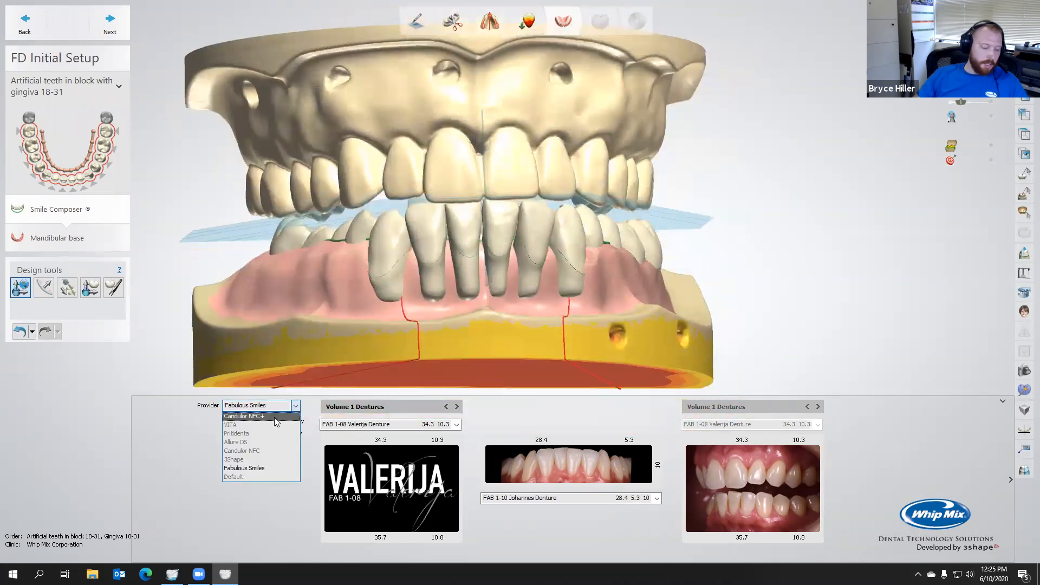
pyautogui.click(277, 417)
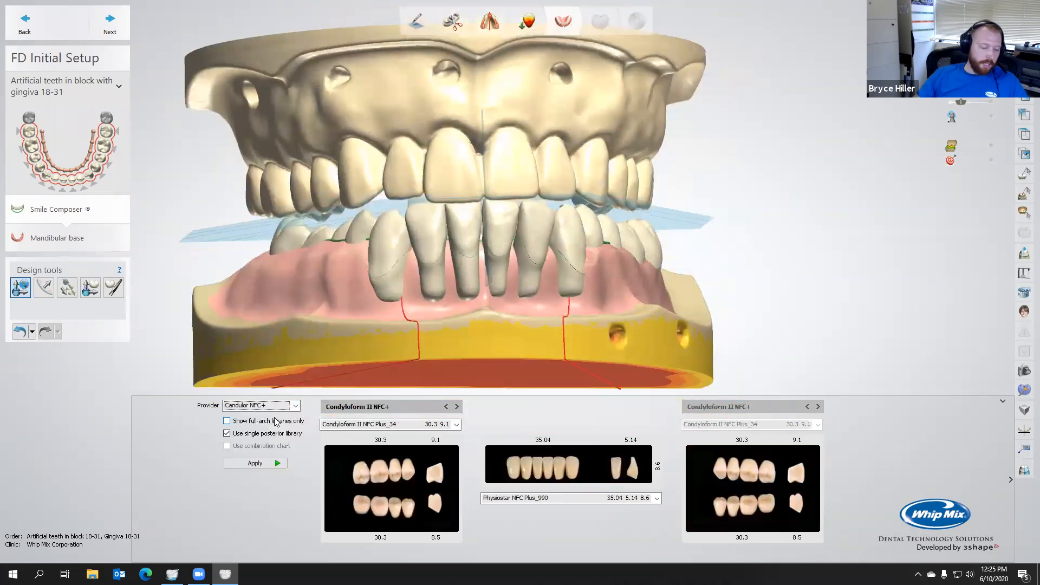
pyautogui.click(458, 424)
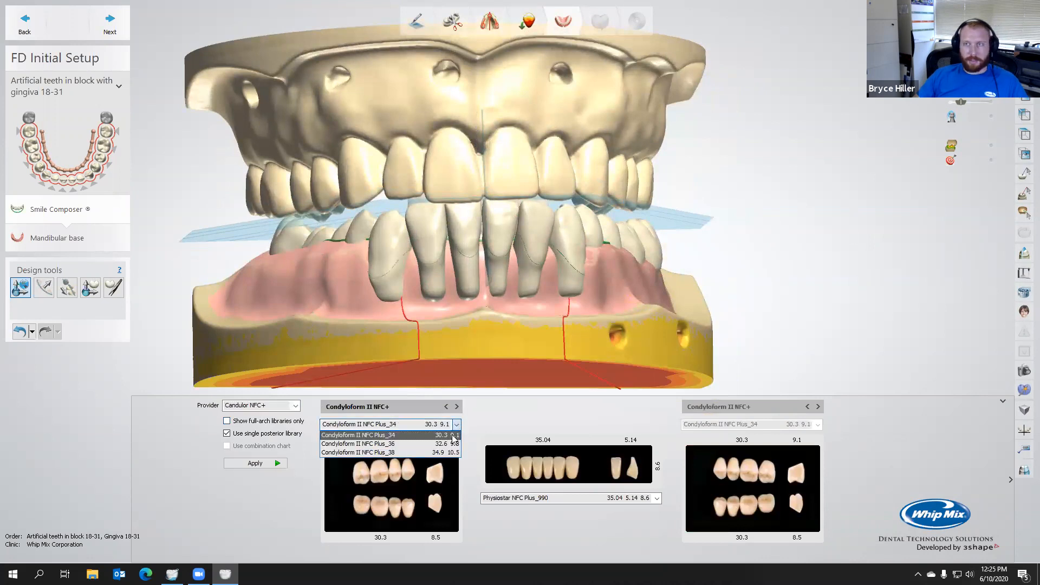
pyautogui.click(453, 436)
pyautogui.click(657, 499)
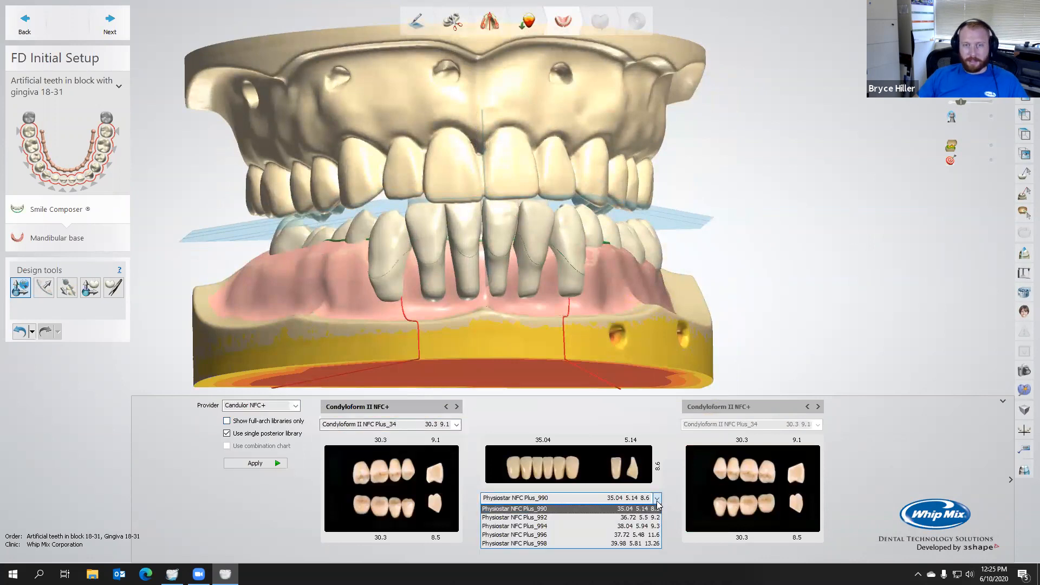
pyautogui.click(657, 500)
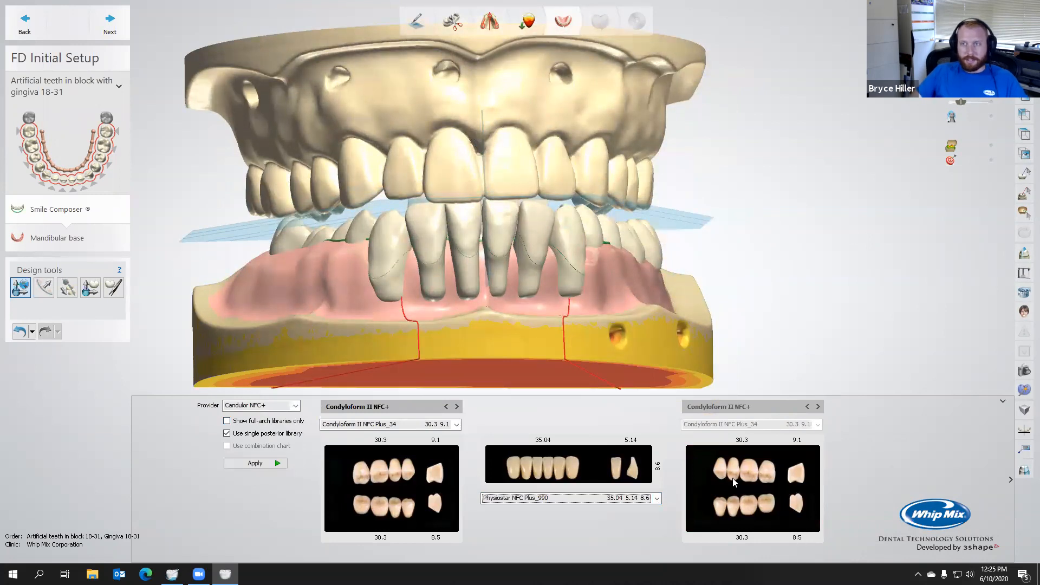
pyautogui.click(257, 467)
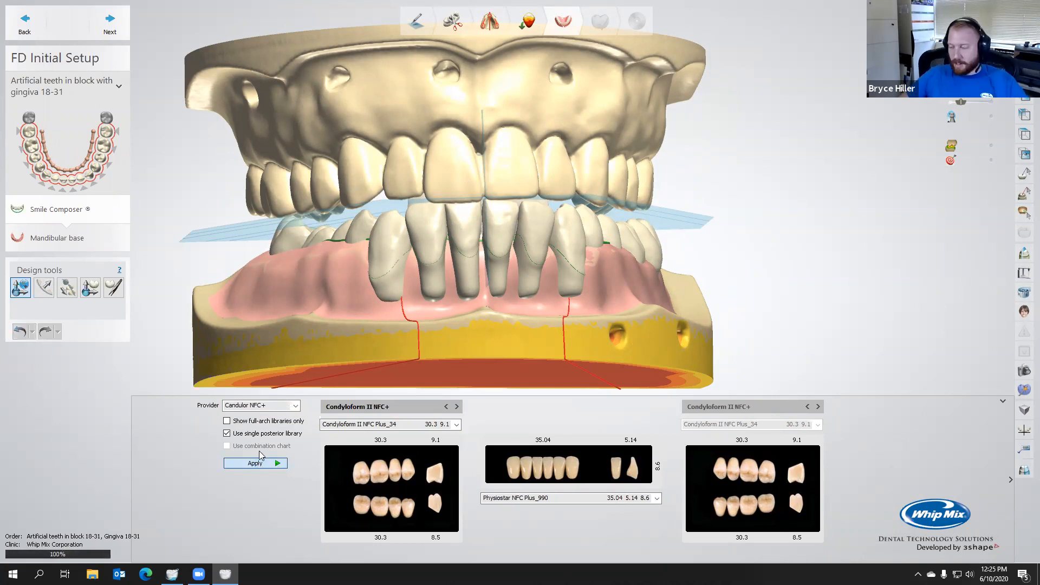
# Step: Shift the whole lower tooth arch in the front-to-back direction and tilt its posterior end upward toward the upper teeth
pyautogui.moveTo(447, 283); pyautogui.dragTo(286, 270, button='right')
pyautogui.moveTo(274, 229); pyautogui.dragTo(211, 236, button='right')
pyautogui.moveTo(147, 253); pyautogui.dragTo(141, 252)
pyautogui.moveTo(692, 224); pyautogui.dragTo(698, 198)
pyautogui.moveTo(758, 185); pyautogui.dragTo(765, 185)
# Step: Raise the whole lower tooth arch about 0.88 mm toward the upper teeth and check the overlap from several sides
pyautogui.moveTo(466, 223)
pyautogui.mouseDown(button='right')
pyautogui.moveTo(475, 234)
pyautogui.moveTo(473, 207)
pyautogui.moveTo(462, 227)
pyautogui.moveTo(461, 216)
pyautogui.mouseUp(button='right')
pyautogui.moveTo(462, 254); pyautogui.dragTo(461, 215, button='right')
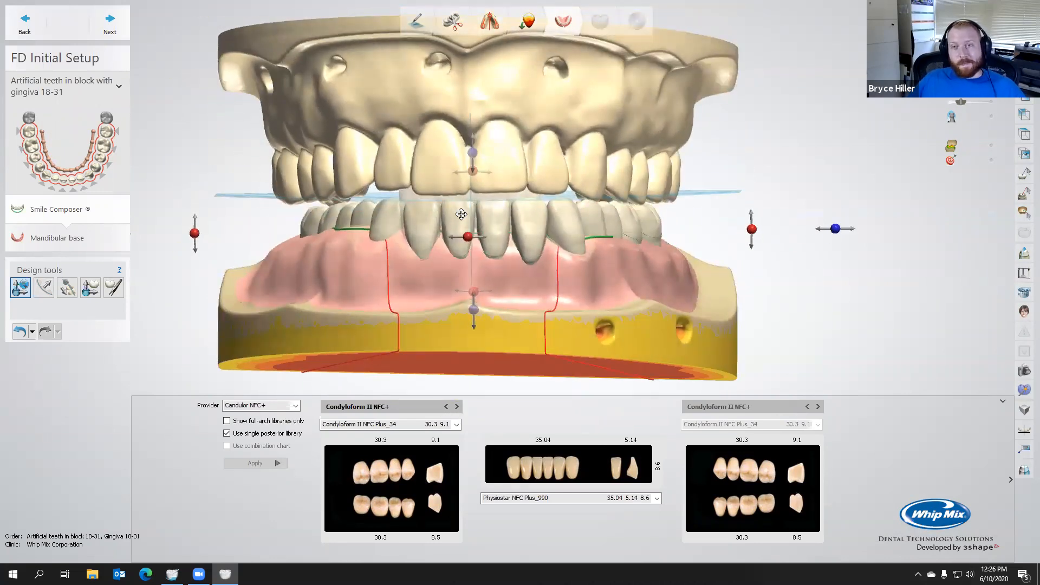
pyautogui.moveTo(471, 309); pyautogui.dragTo(470, 304)
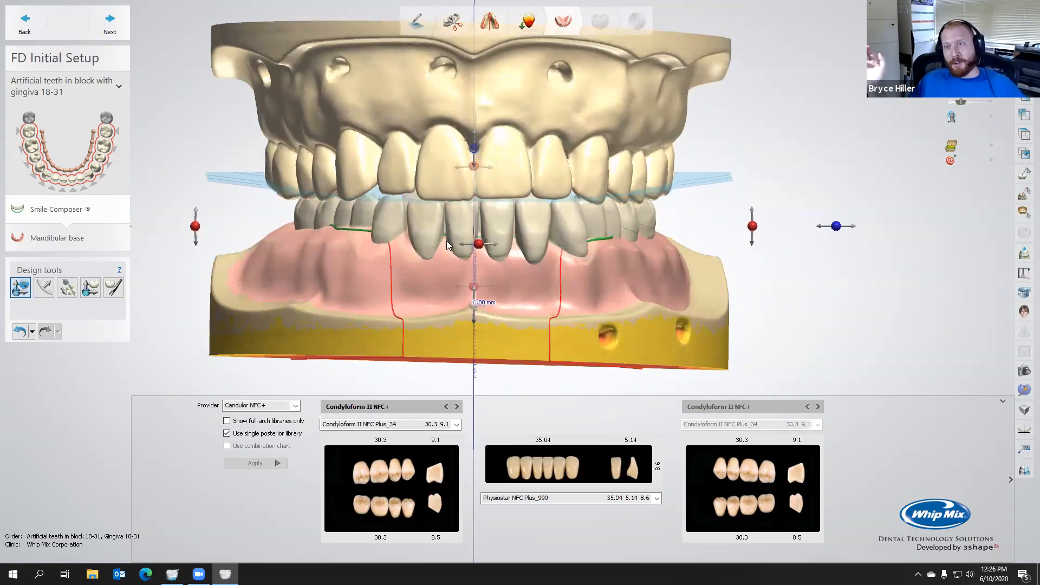
pyautogui.moveTo(480, 239); pyautogui.dragTo(466, 292, button='right')
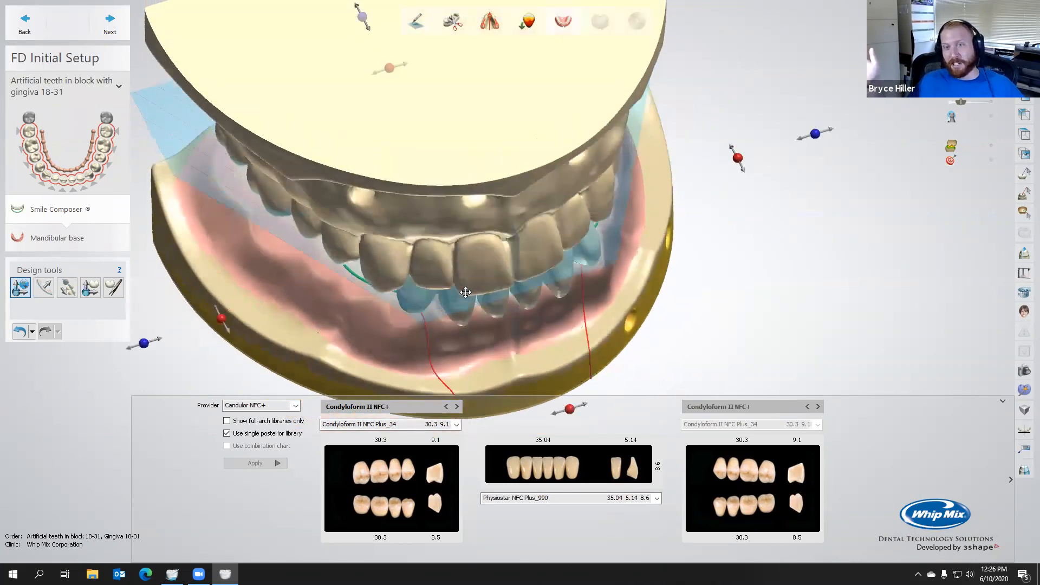
pyautogui.moveTo(460, 247); pyautogui.dragTo(531, 322, button='right')
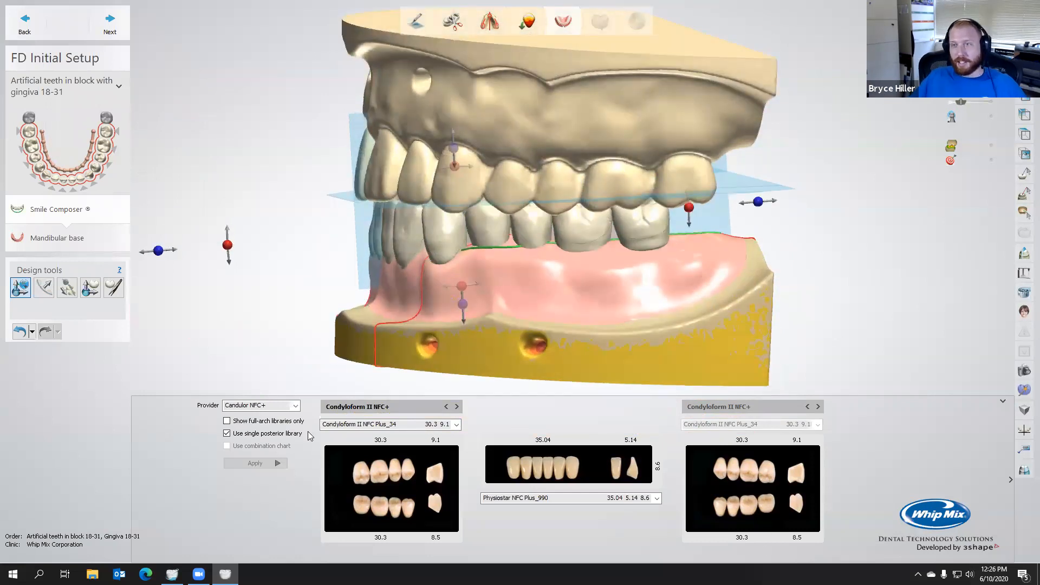
# Step: Turn the single posterior library option off and back on
pyautogui.click(228, 436)
pyautogui.moveTo(425, 287); pyautogui.dragTo(401, 330, button='right')
pyautogui.click(227, 434)
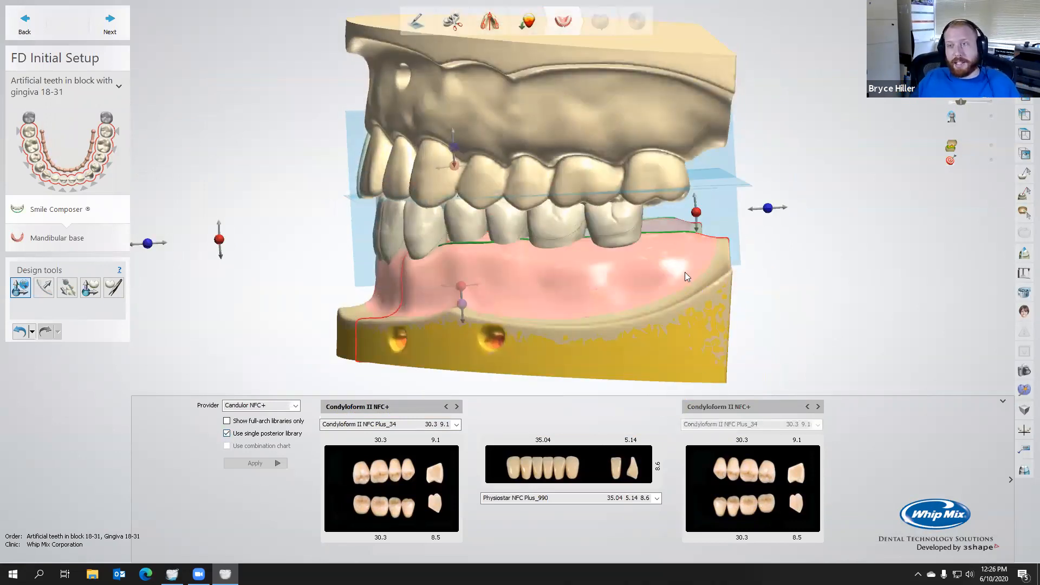
# Step: Examine the lower setup from above and from the side against the ridge guide lines and the upper teeth
pyautogui.press('p')
pyautogui.press('p')
pyautogui.press('a')
pyautogui.moveTo(719, 232); pyautogui.dragTo(616, 185, button='right')
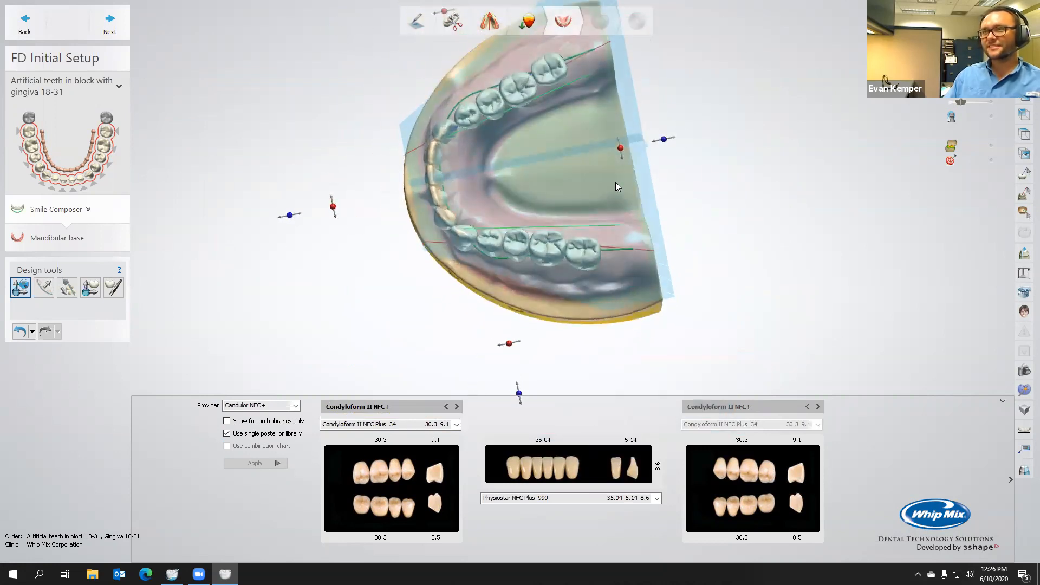
pyautogui.moveTo(551, 266); pyautogui.dragTo(573, 205, button='right')
pyautogui.moveTo(495, 217); pyautogui.dragTo(324, 240, button='right')
# Step: Change from whole-arch to tooth-group movement and shift the left lower posterior group about 0.85 mm relative to the ridge guide line
pyautogui.click(44, 288)
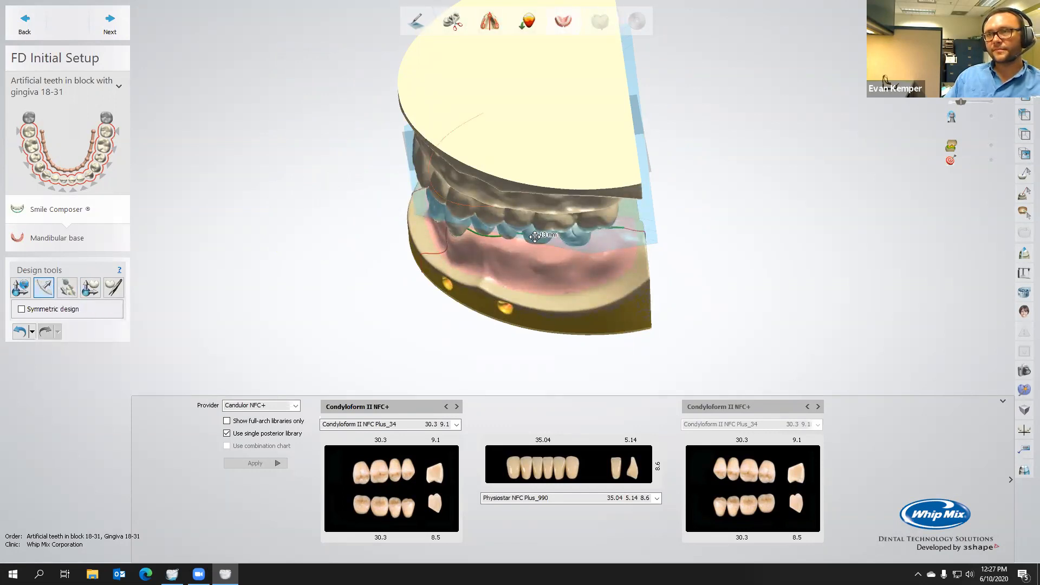
pyautogui.moveTo(186, 364); pyautogui.dragTo(185, 328, button='right')
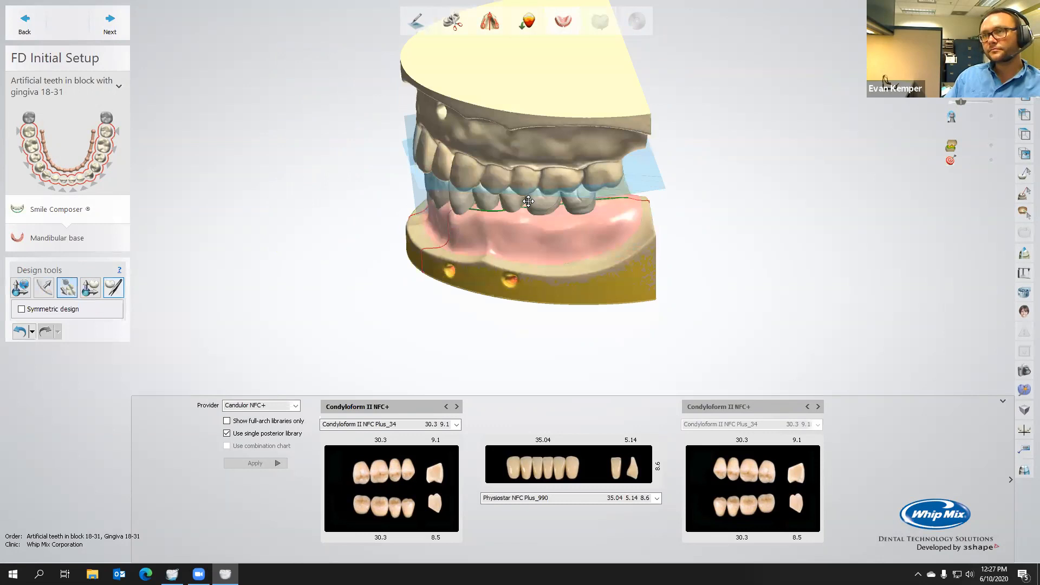
pyautogui.moveTo(529, 201); pyautogui.dragTo(600, 265, button='right')
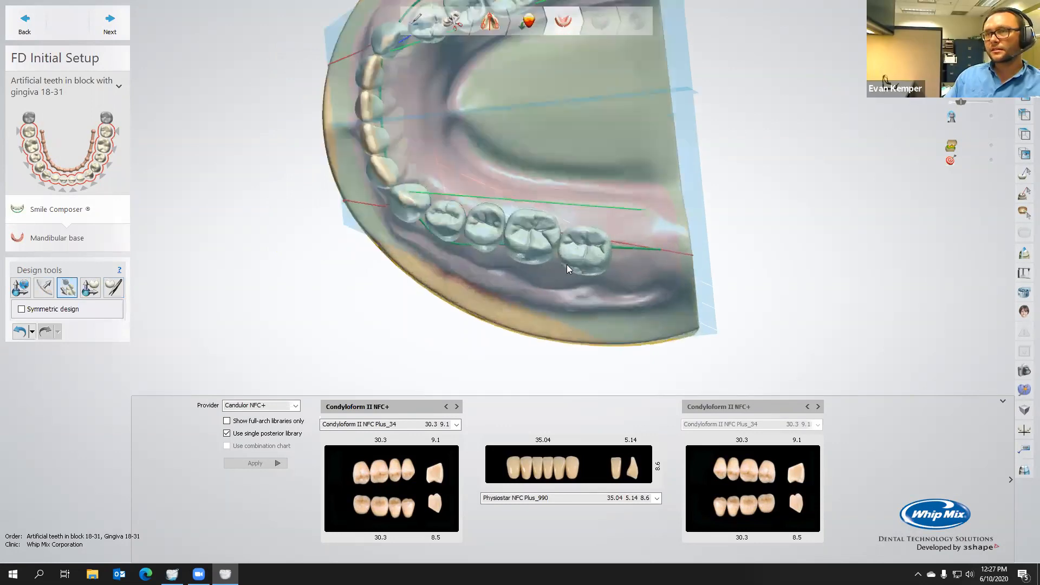
pyautogui.scroll(5, 567, 264)
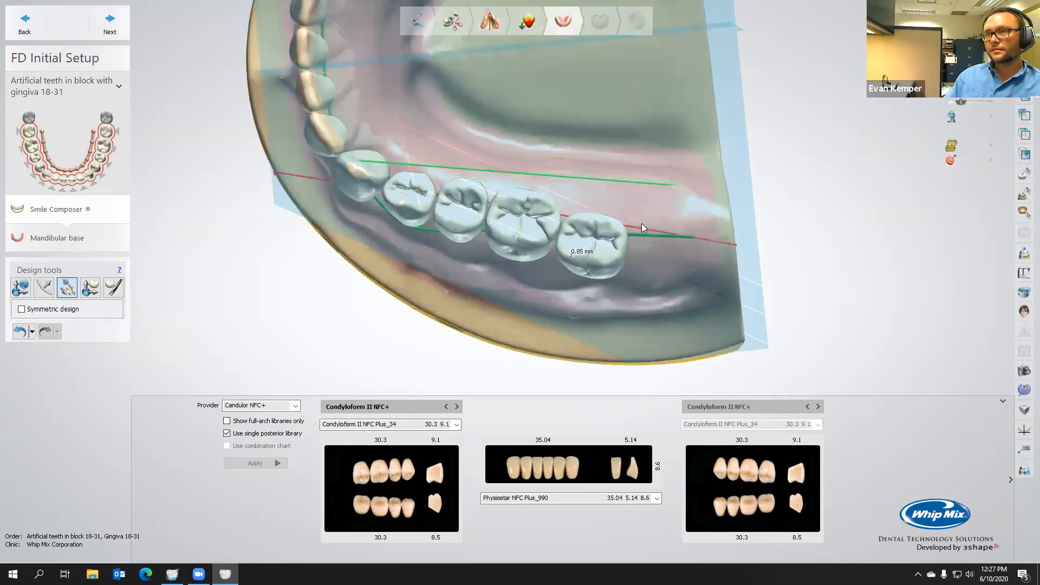
pyautogui.moveTo(770, 158); pyautogui.dragTo(304, 311, button='right')
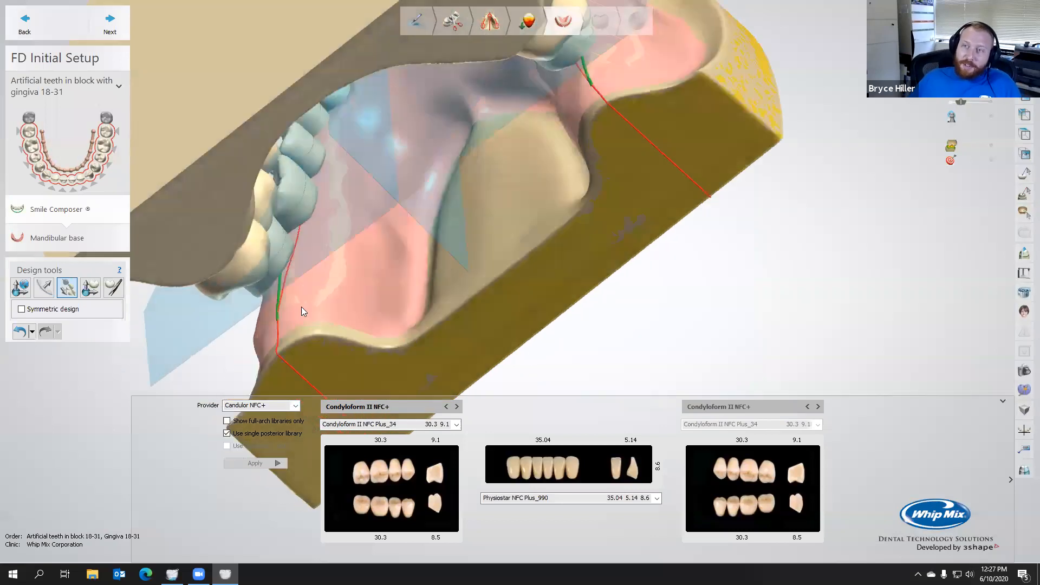
# Step: Center the left and right lower posterior groups over their ridge guide lines, shifting the right group about 2 mm
pyautogui.moveTo(283, 254); pyautogui.dragTo(289, 252)
pyautogui.moveTo(290, 250); pyautogui.dragTo(344, 318, button='right')
pyautogui.press('1')
pyautogui.press('2')
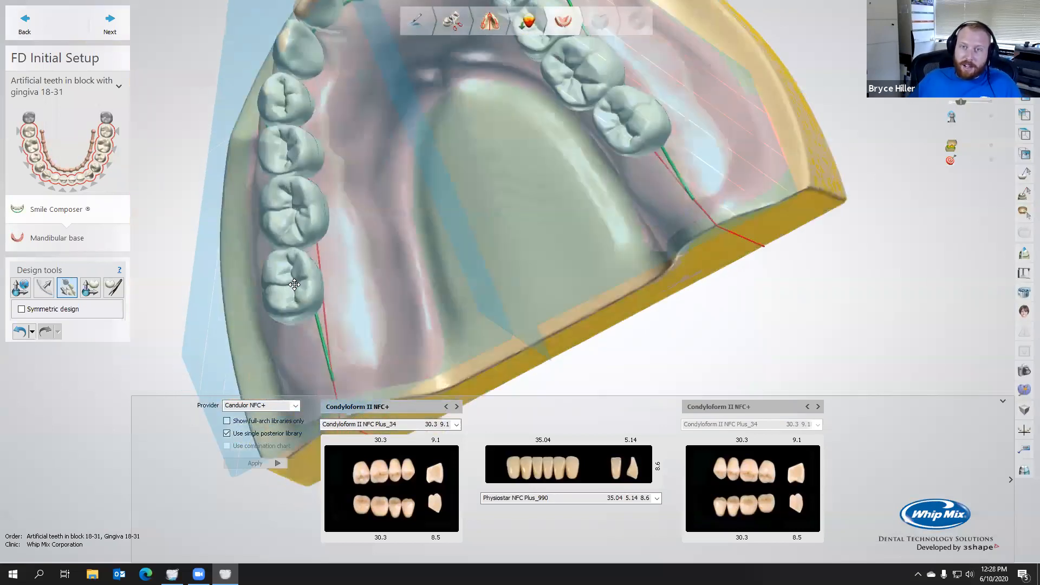
pyautogui.moveTo(296, 290); pyautogui.dragTo(303, 290)
pyautogui.moveTo(289, 291); pyautogui.dragTo(476, 167, button='right')
pyautogui.moveTo(479, 269); pyautogui.dragTo(569, 207, button='right')
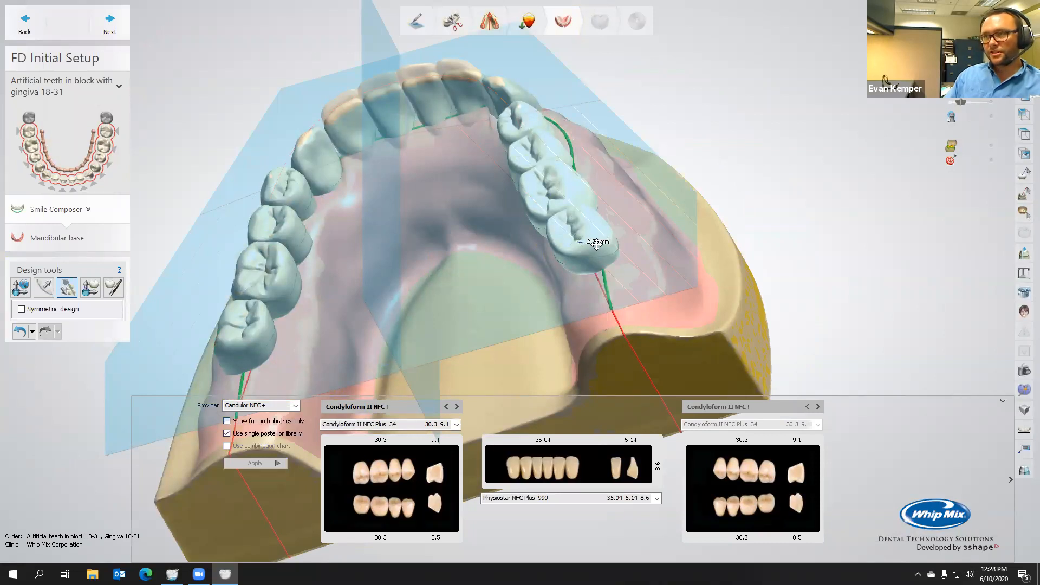
# Step: Activate single-tooth movement and move the right lower premolars and first molar slightly outward beneath the upper arch
pyautogui.moveTo(606, 322); pyautogui.dragTo(360, 258, button='right')
pyautogui.scroll(-3, 341, 222)
pyautogui.press('a')
pyautogui.press('a')
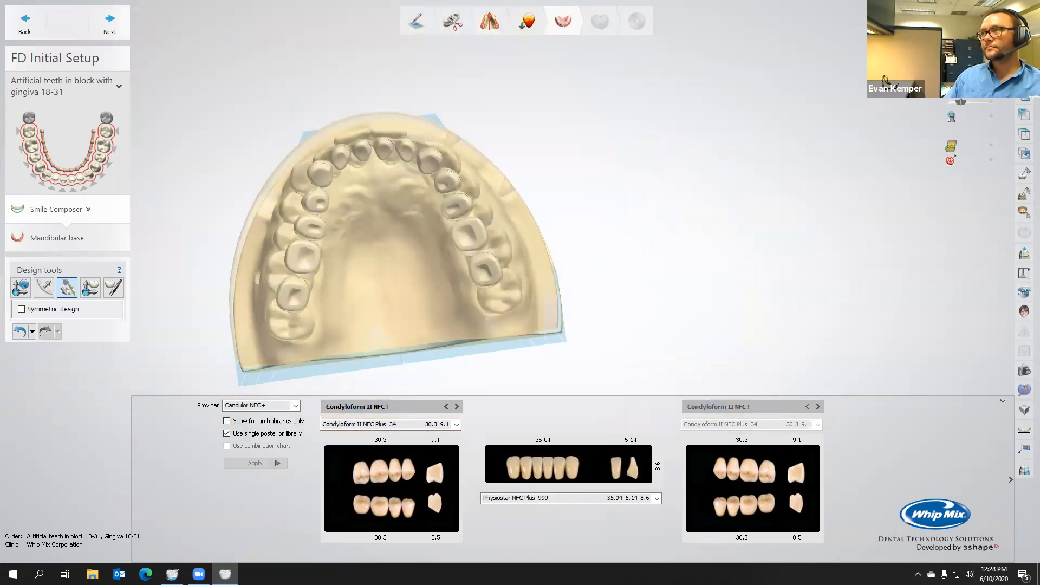
pyautogui.scroll(3, 349, 179)
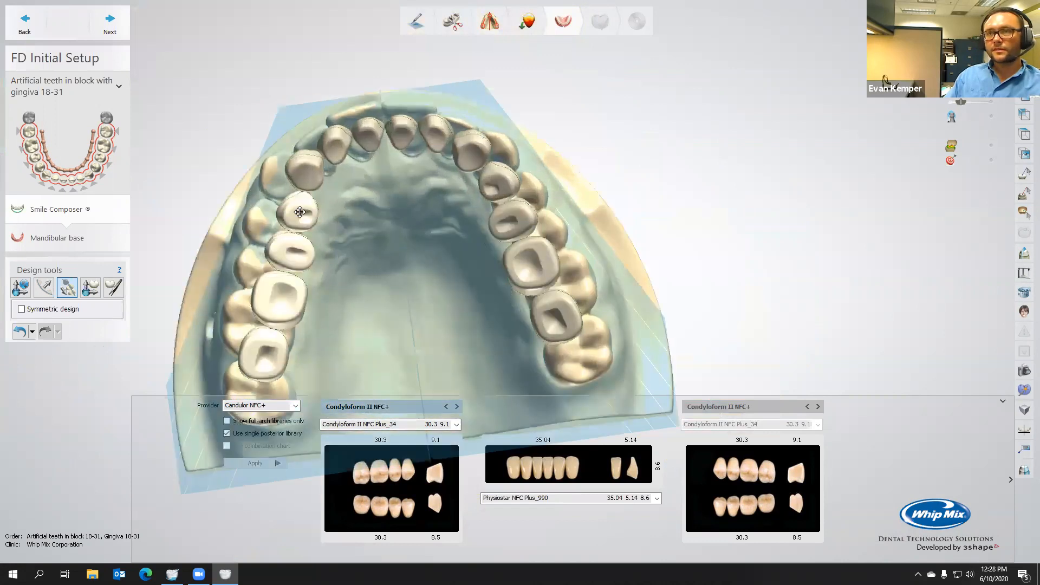
pyautogui.moveTo(571, 249); pyautogui.dragTo(559, 281, button='right')
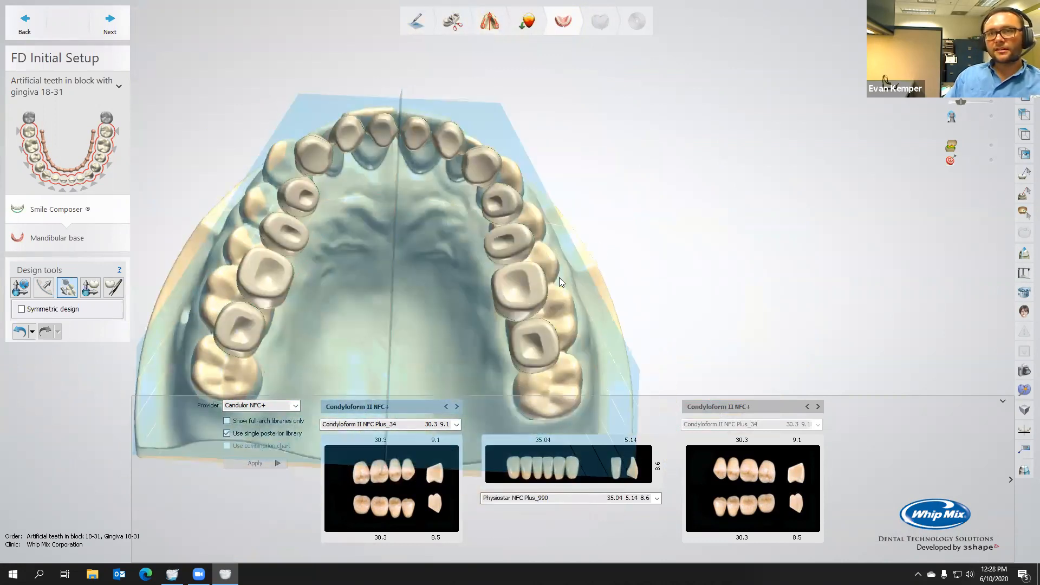
pyautogui.click(87, 289)
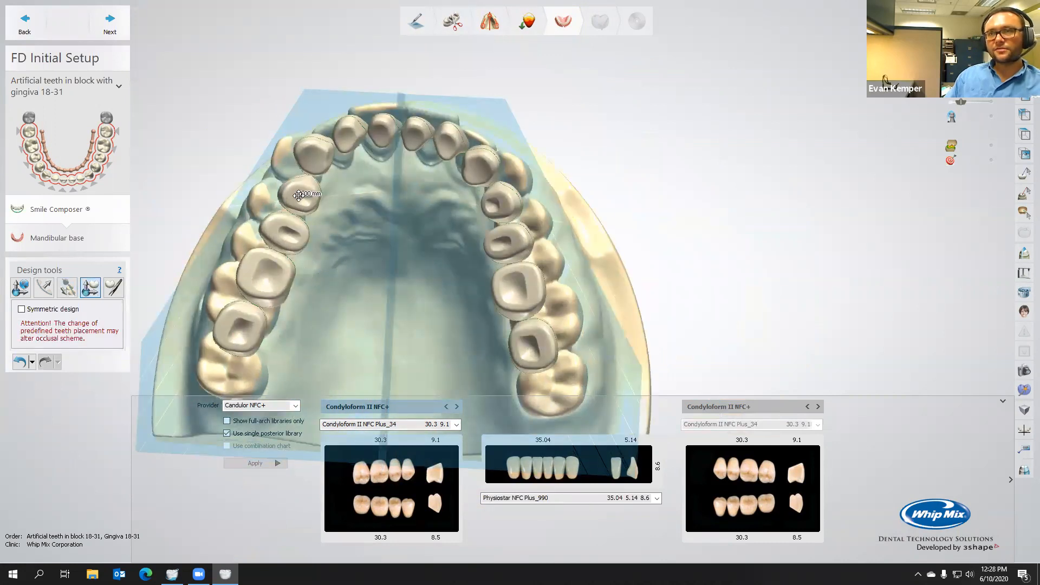
pyautogui.moveTo(297, 198); pyautogui.dragTo(285, 189)
pyautogui.moveTo(275, 232)
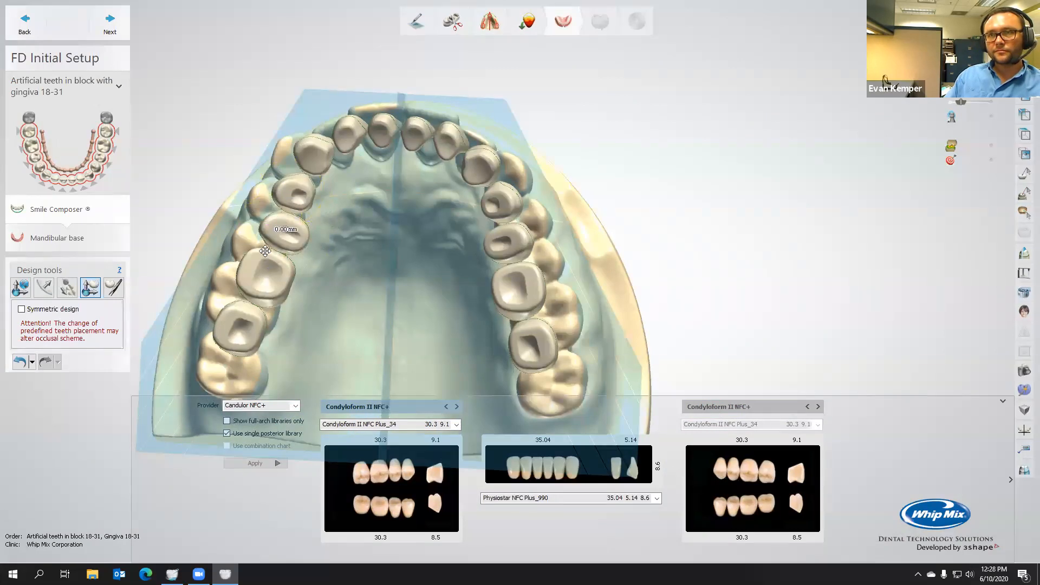
pyautogui.moveTo(275, 231); pyautogui.dragTo(269, 228)
pyautogui.moveTo(250, 264); pyautogui.dragTo(247, 262)
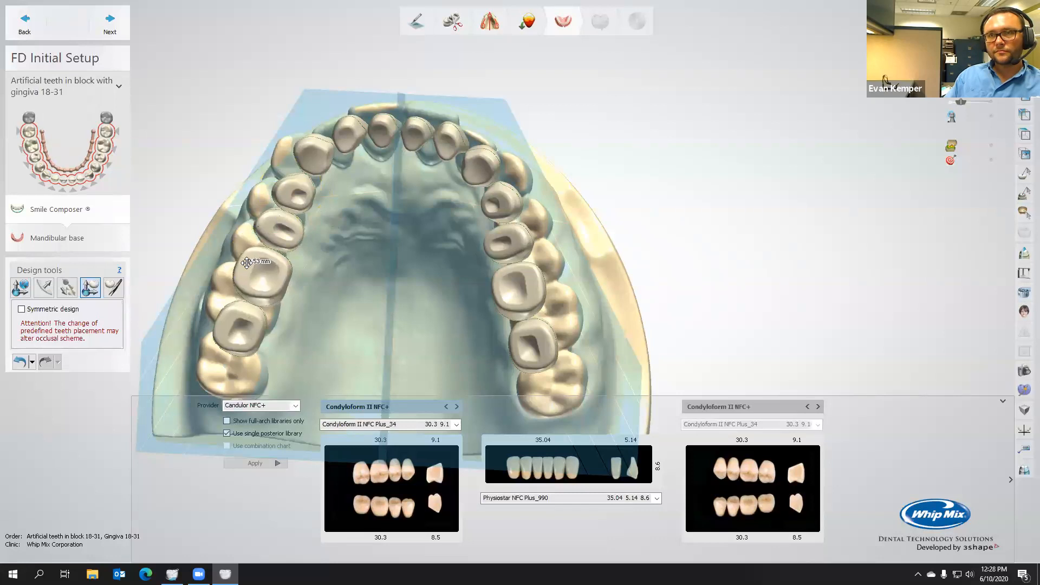
# Step: Move the left lower molars slightly outward beneath the upper teeth and nudge the first premolar
pyautogui.moveTo(541, 334); pyautogui.dragTo(545, 333)
pyautogui.moveTo(535, 286); pyautogui.dragTo(539, 288)
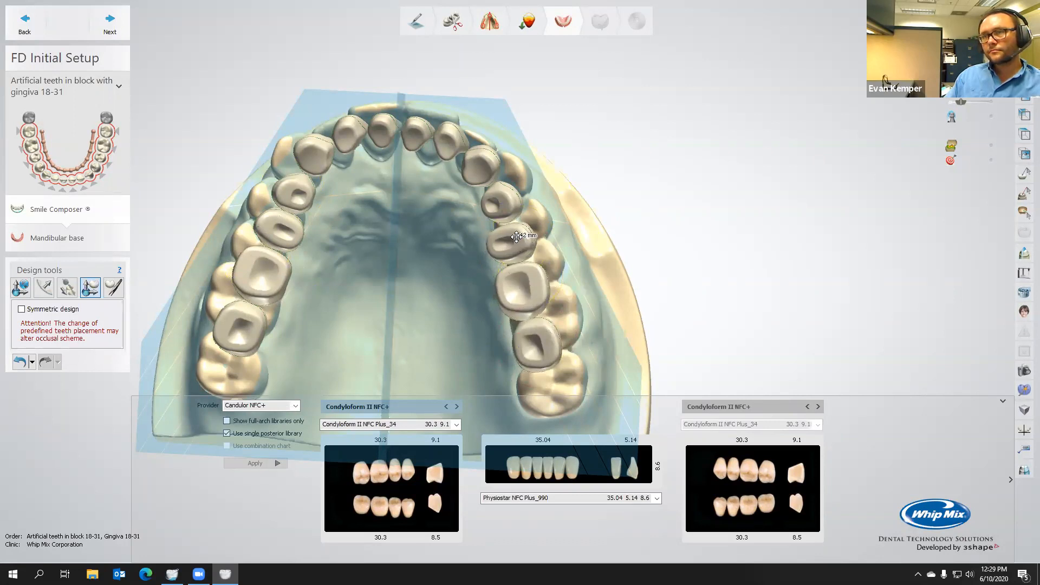
pyautogui.moveTo(510, 195); pyautogui.dragTo(509, 196)
# Step: Fine-tune individual lower posterior teeth in height and position against the upper teeth, working from close side views
pyautogui.moveTo(576, 130); pyautogui.dragTo(645, 232, button='right')
pyautogui.scroll(3, 430, 202)
pyautogui.click(310, 212)
pyautogui.moveTo(309, 185); pyautogui.dragTo(310, 184)
pyautogui.click(237, 168)
pyautogui.moveTo(238, 163); pyautogui.dragTo(238, 161)
pyautogui.moveTo(236, 161)
pyautogui.mouseDown(button='right')
pyautogui.moveTo(210, 142)
pyautogui.moveTo(216, 154)
pyautogui.moveTo(251, 158)
pyautogui.mouseUp(button='right')
pyautogui.moveTo(262, 157); pyautogui.dragTo(209, 152)
pyautogui.click(209, 153)
pyautogui.moveTo(207, 96); pyautogui.dragTo(267, 122, button='middle')
pyautogui.moveTo(267, 123); pyautogui.dragTo(264, 124, button='right')
pyautogui.moveTo(245, 171); pyautogui.dragTo(245, 171)
pyautogui.moveTo(278, 147); pyautogui.dragTo(81, 129, button='right')
# Step: Bring the left lower second molar to contact with its antagonist, then shift it about 1.1 mm up and forward
pyautogui.moveTo(662, 161); pyautogui.dragTo(588, 183, button='right')
pyautogui.moveTo(587, 183); pyautogui.dragTo(589, 182)
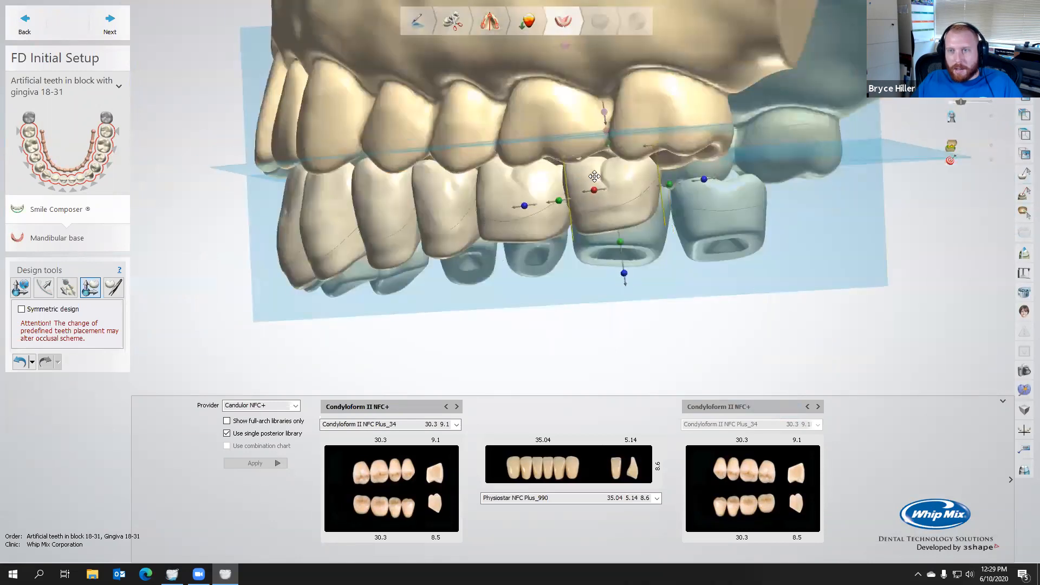
pyautogui.rightClick(594, 181)
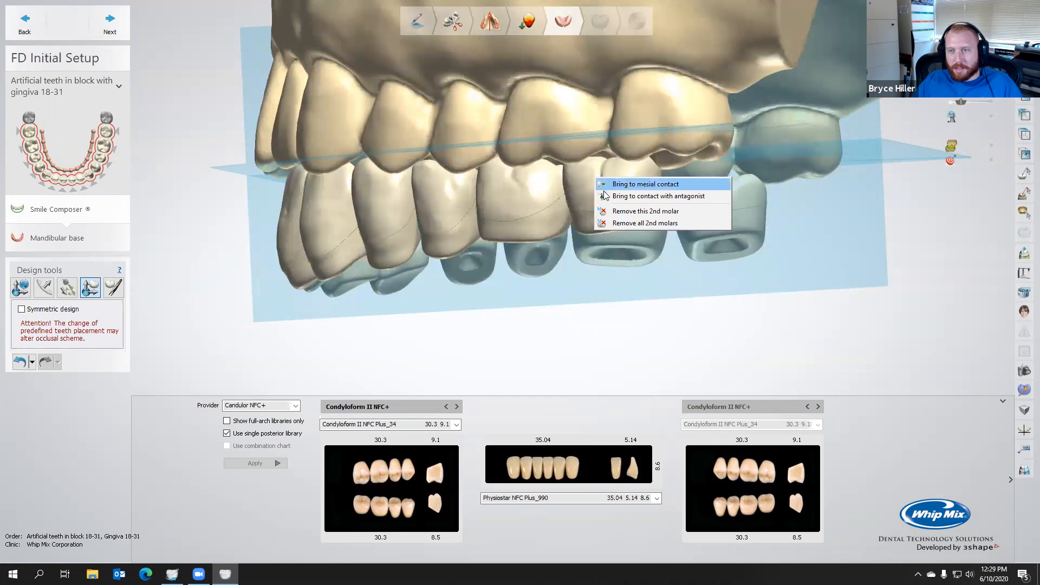
pyautogui.click(604, 196)
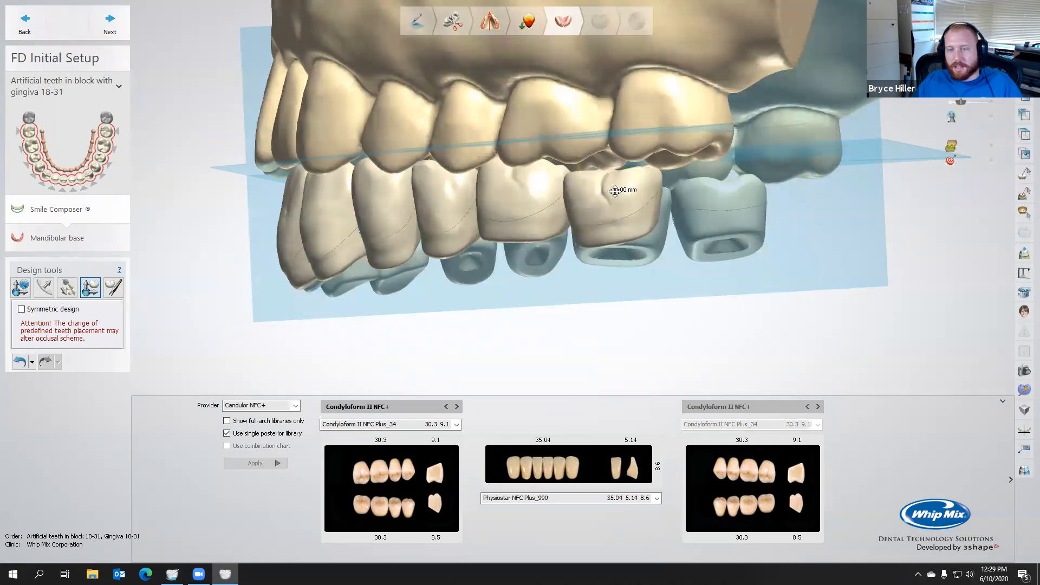
pyautogui.scroll(2, 623, 163)
pyautogui.moveTo(628, 165); pyautogui.dragTo(653, 161, button='right')
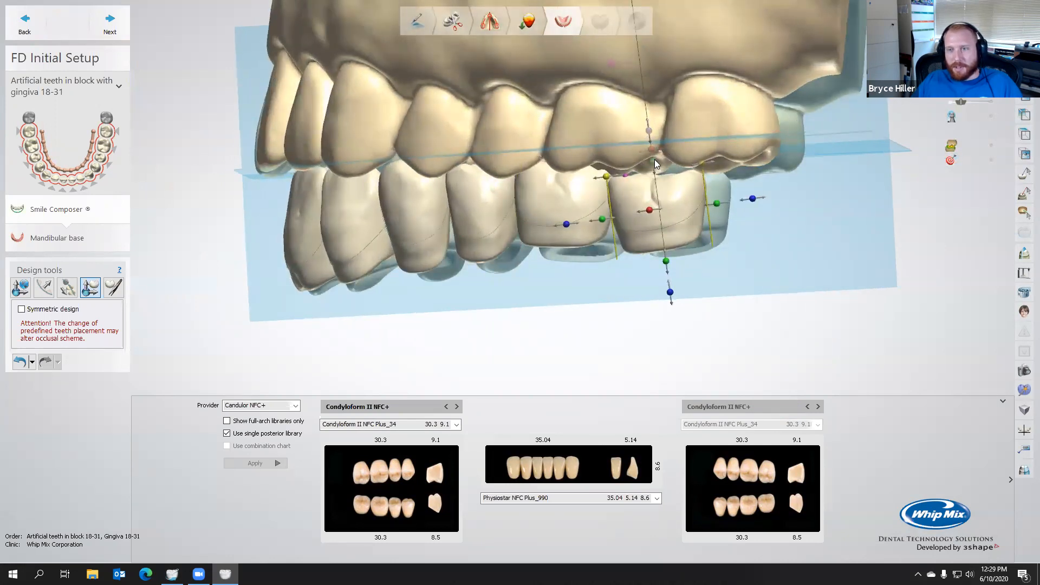
pyautogui.moveTo(647, 187); pyautogui.dragTo(640, 177)
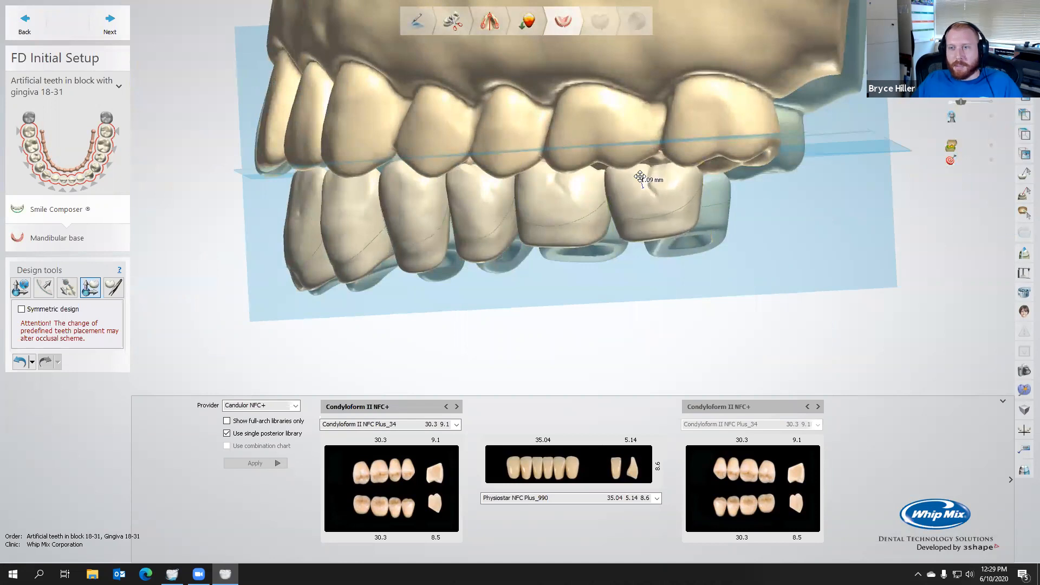
# Step: Realign the left lower first molar and second premolar with their neighbouring teeth, as seen from below
pyautogui.moveTo(588, 177); pyautogui.dragTo(561, 124, button='right')
pyautogui.moveTo(595, 330); pyautogui.dragTo(554, 139, button='right')
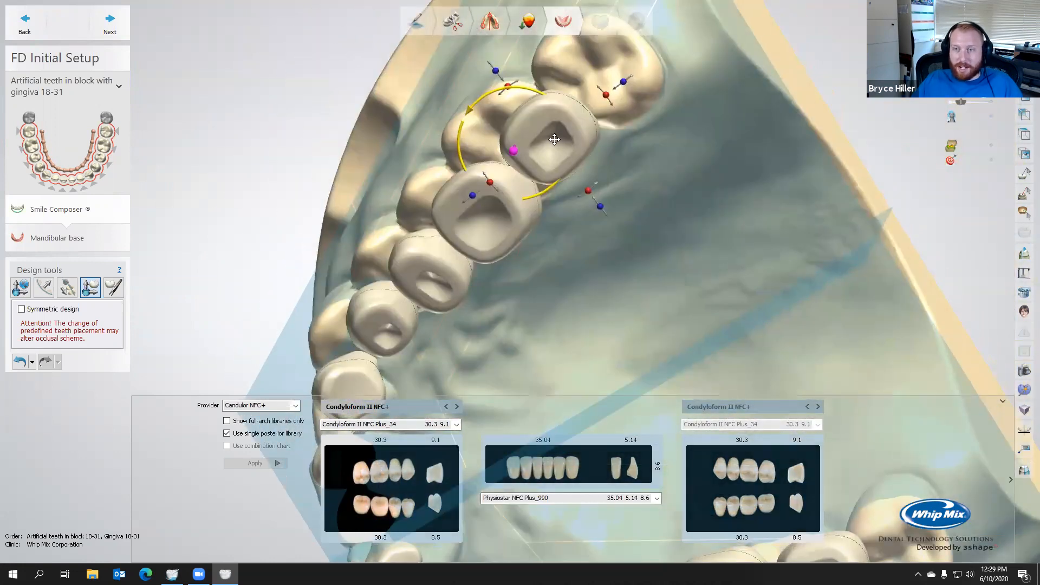
pyautogui.click(503, 196)
pyautogui.moveTo(455, 189); pyautogui.dragTo(370, 201, button='right')
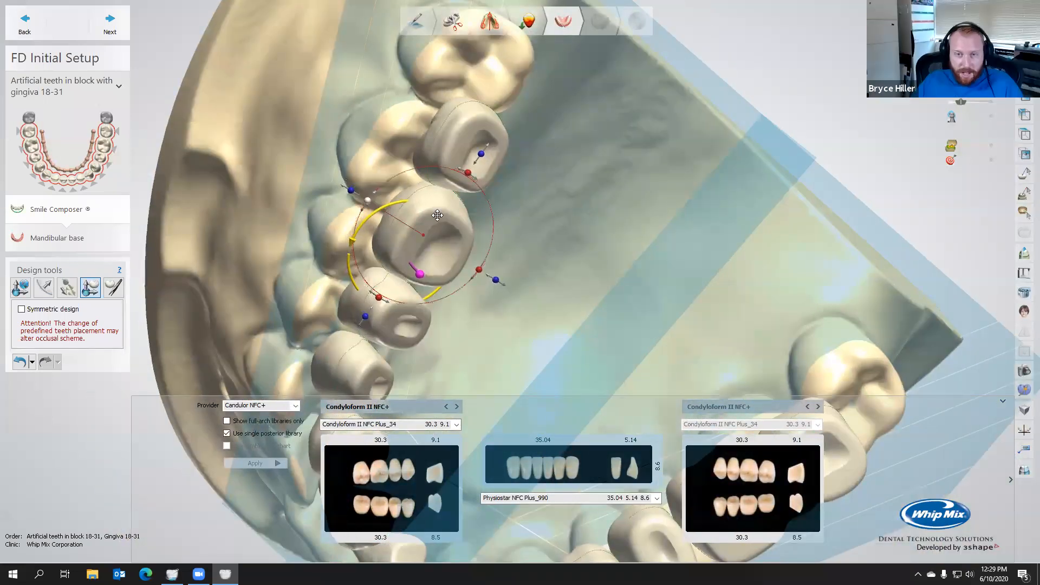
pyautogui.moveTo(430, 216); pyautogui.dragTo(434, 221)
pyautogui.moveTo(479, 323); pyautogui.dragTo(473, 298, button='right')
pyautogui.moveTo(374, 299); pyautogui.dragTo(371, 297)
# Step: Reposition the left lower first premolar, then rotate the left canine about 7° and shift it slightly inward
pyautogui.moveTo(459, 313); pyautogui.dragTo(519, 263, button='right')
pyautogui.scroll(2, 519, 263)
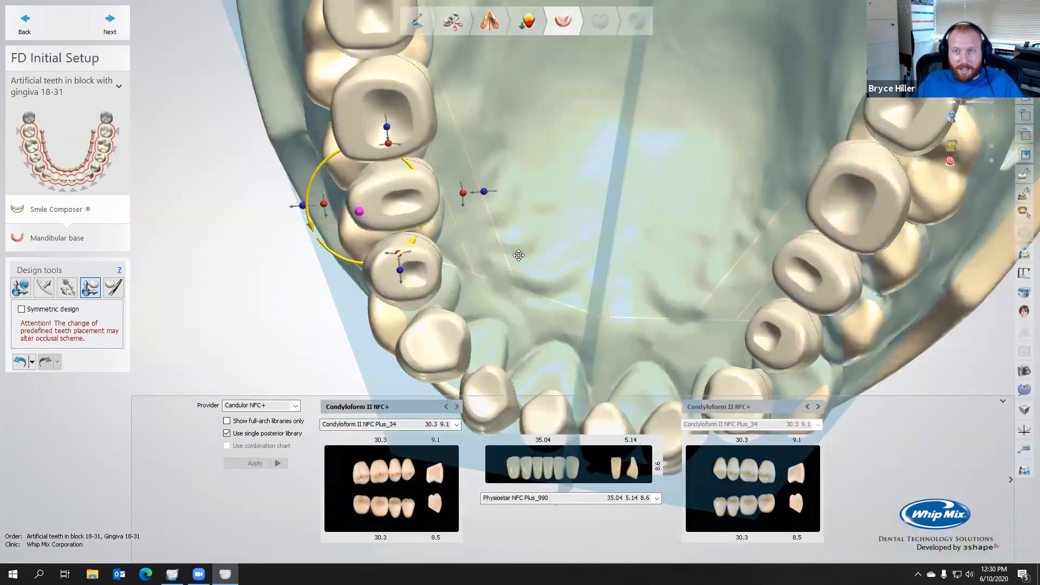
pyautogui.moveTo(383, 282); pyautogui.dragTo(386, 274, button='right')
pyautogui.moveTo(386, 277); pyautogui.dragTo(389, 284)
pyautogui.click(426, 358)
pyautogui.moveTo(489, 324); pyautogui.dragTo(492, 329)
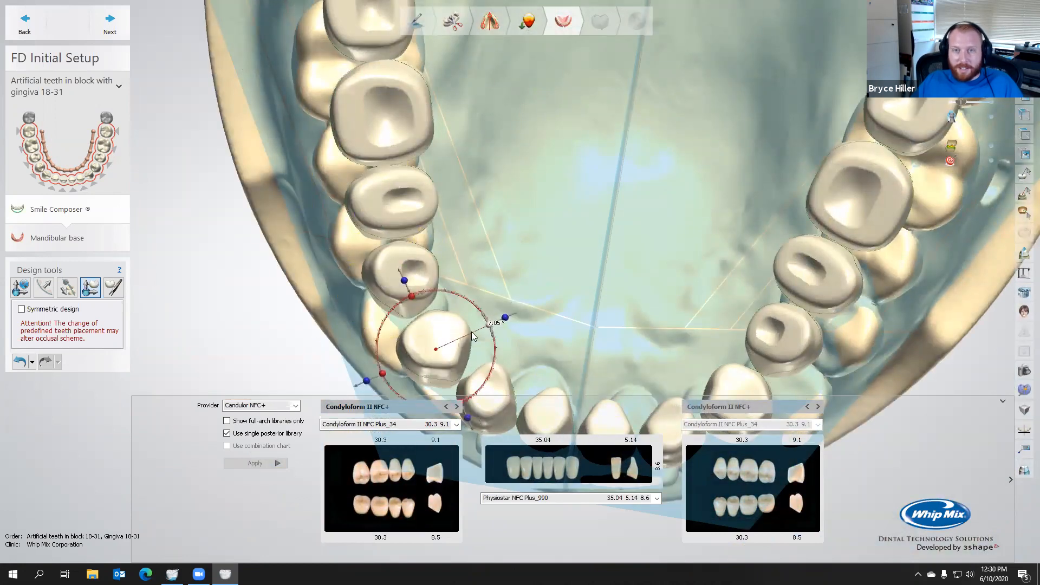
pyautogui.moveTo(410, 354); pyautogui.dragTo(416, 350)
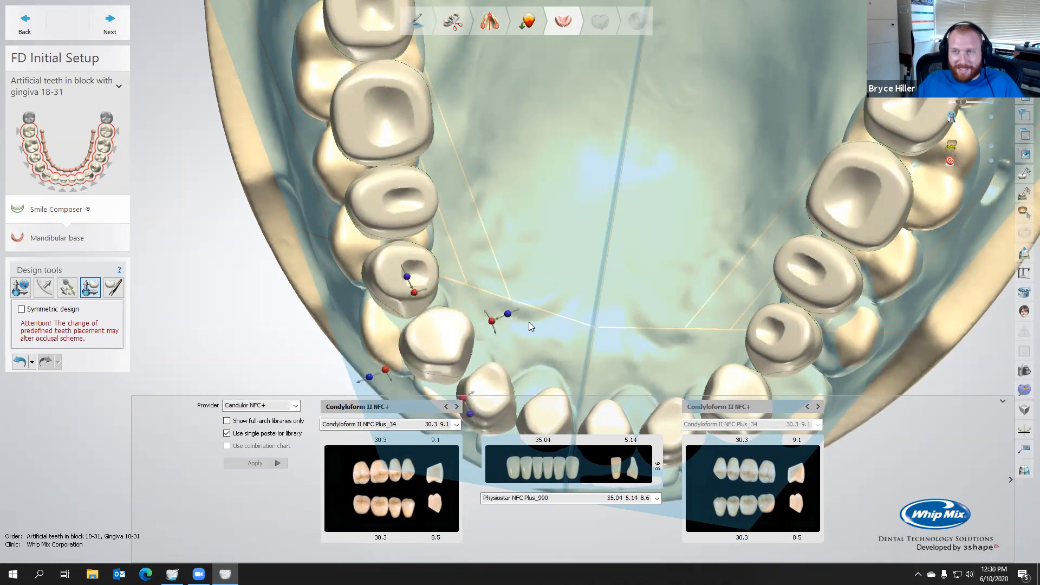
# Step: Rotate and nudge the left lower lateral and central incisors to follow the arch curve
pyautogui.moveTo(529, 322); pyautogui.dragTo(528, 223, button='middle')
pyautogui.moveTo(504, 287); pyautogui.dragTo(505, 286)
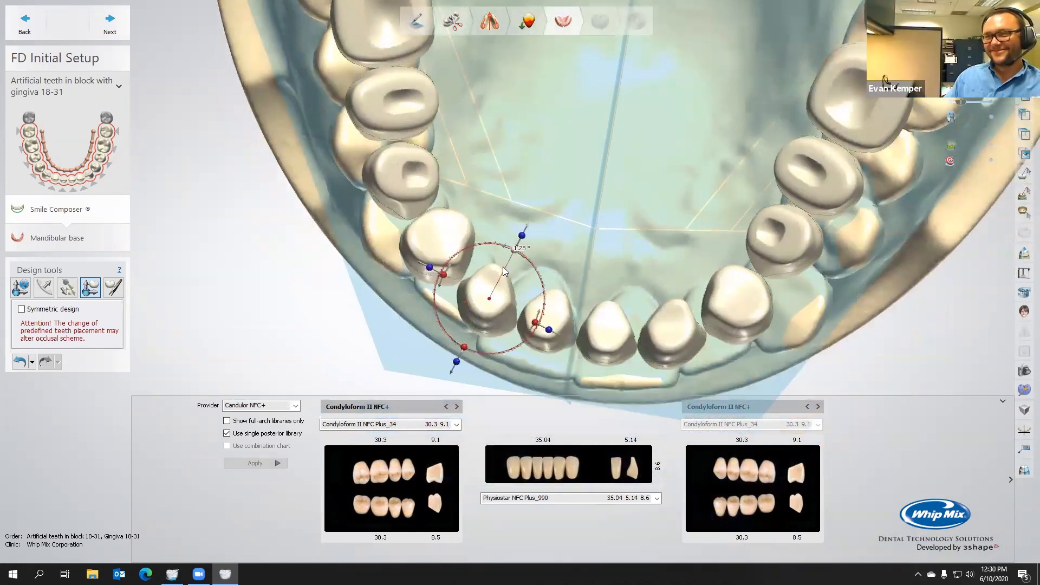
pyautogui.click(536, 332)
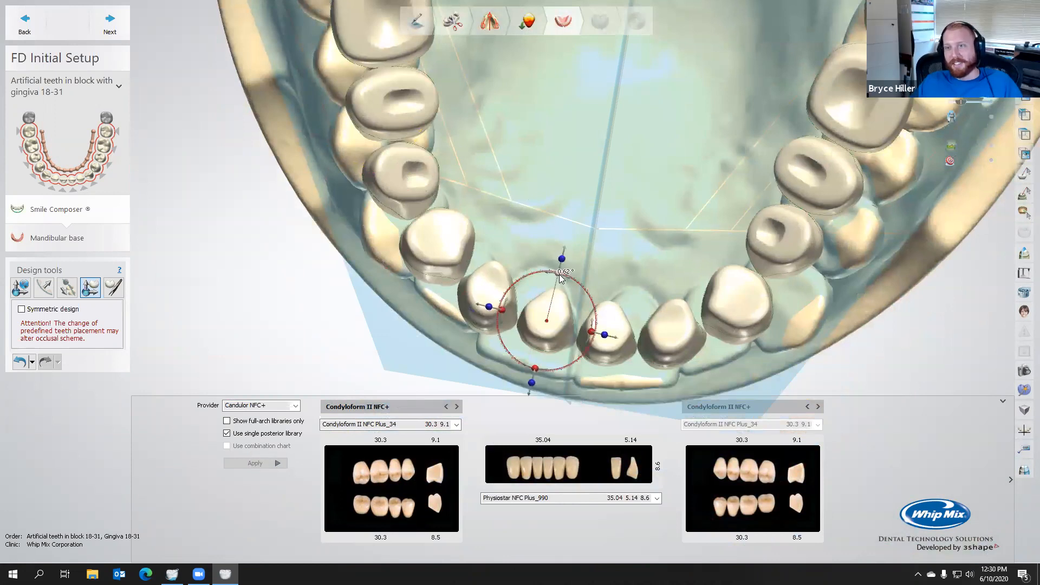
pyautogui.moveTo(543, 334); pyautogui.dragTo(544, 334)
# Step: Align the right lower central incisor, lateral incisor and canine along the arch with small individual moves
pyautogui.click(602, 342)
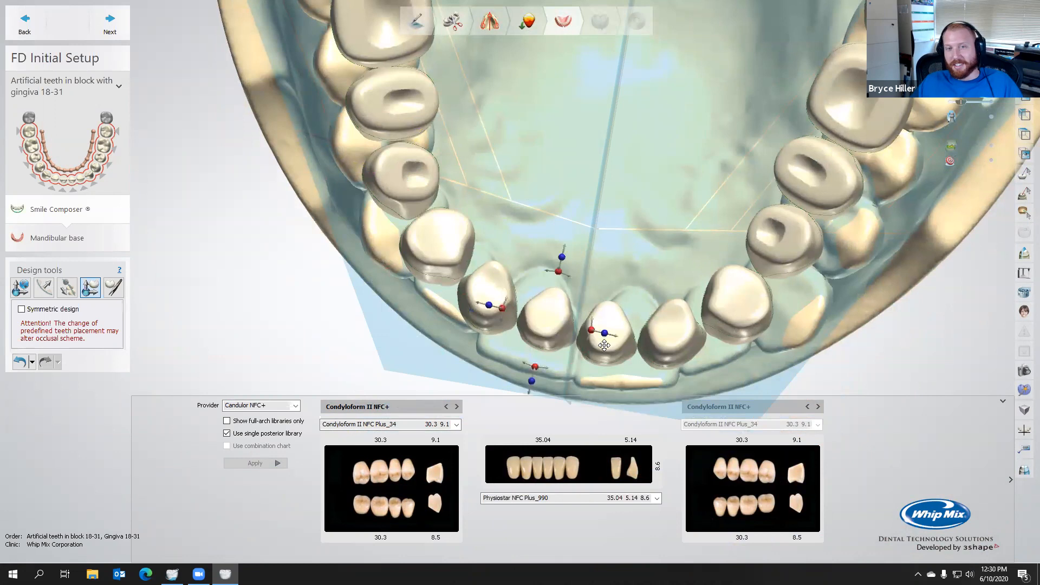
pyautogui.moveTo(607, 348); pyautogui.dragTo(608, 347)
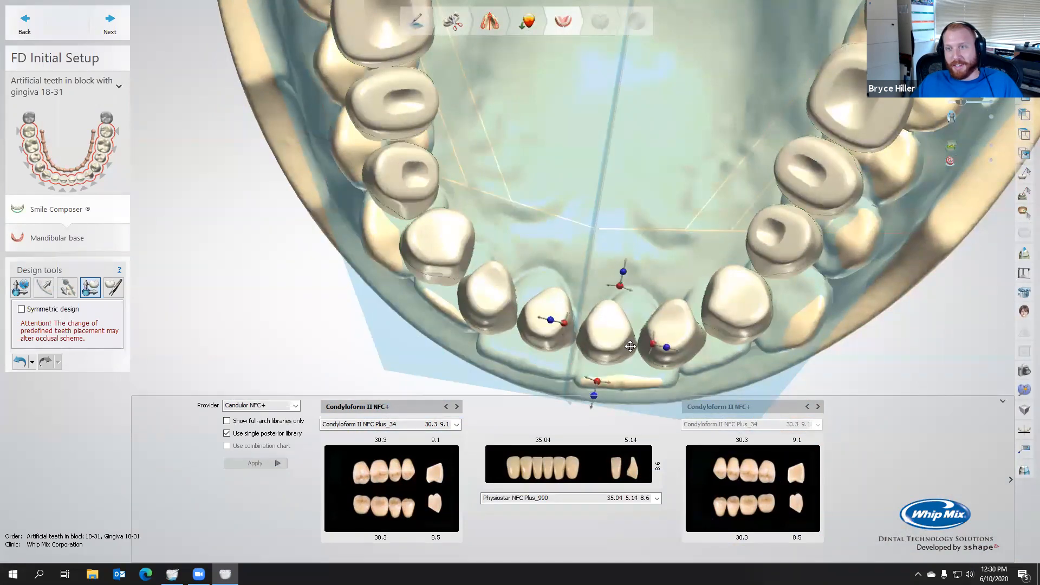
pyautogui.click(685, 343)
pyautogui.moveTo(683, 343); pyautogui.dragTo(684, 342)
pyautogui.click(766, 318)
pyautogui.moveTo(766, 316); pyautogui.dragTo(763, 316)
# Step: Adjust the incisal heights of both lower central incisors, the right lateral incisor and the right canine against the upper teeth
pyautogui.scroll(-5, 765, 317)
pyautogui.moveTo(723, 204); pyautogui.dragTo(768, 256, button='right')
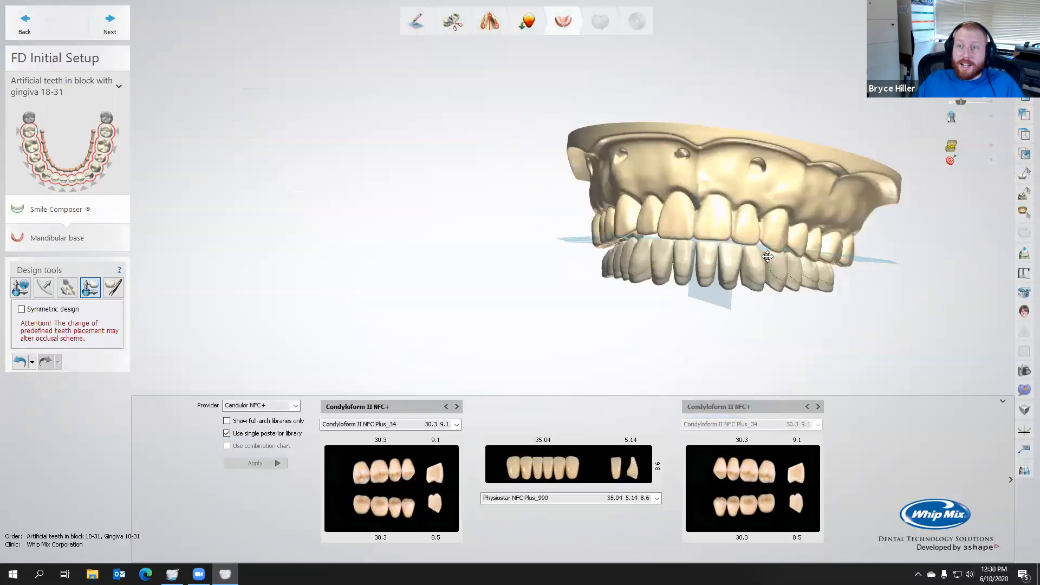
pyautogui.scroll(5, 743, 221)
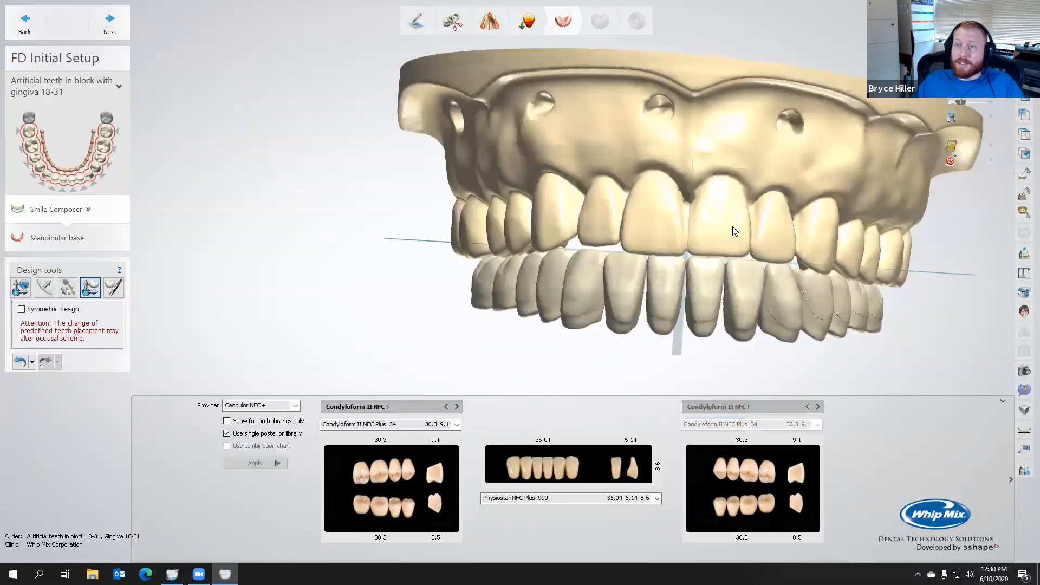
pyautogui.click(705, 276)
pyautogui.click(667, 278)
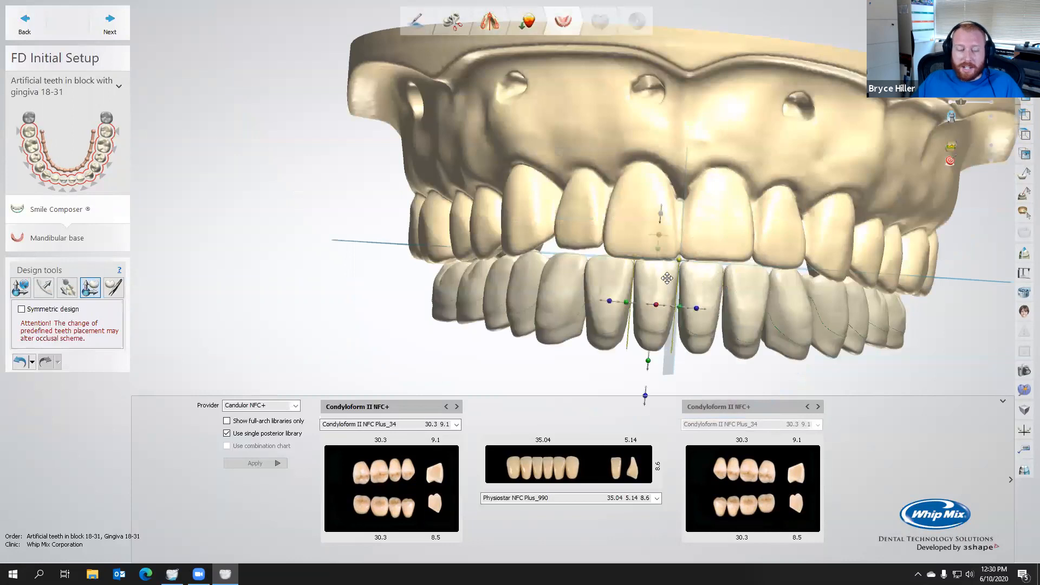
pyautogui.moveTo(661, 253); pyautogui.dragTo(702, 248)
pyautogui.click(702, 252)
pyautogui.click(621, 254)
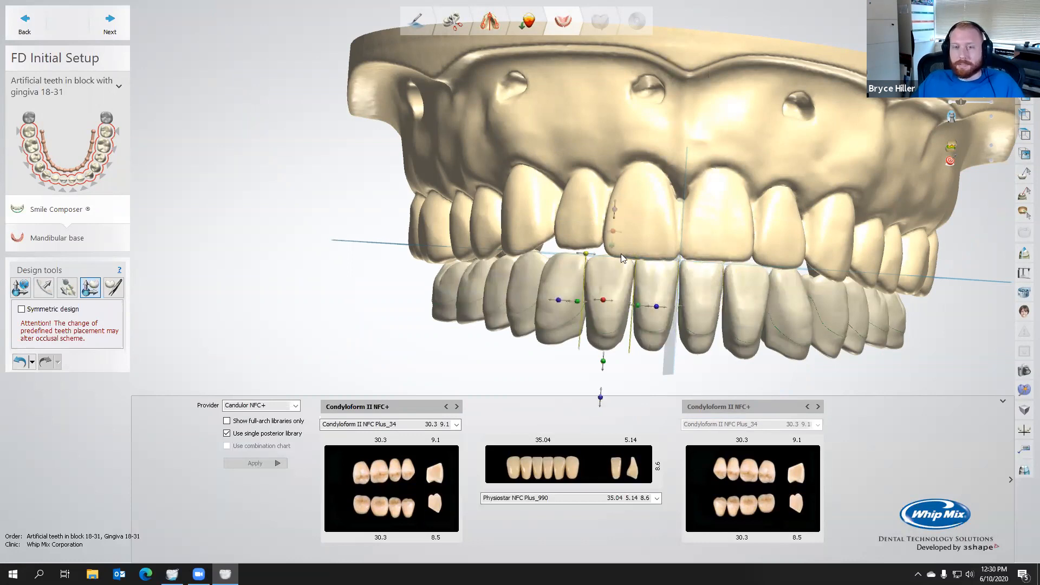
pyautogui.click(568, 246)
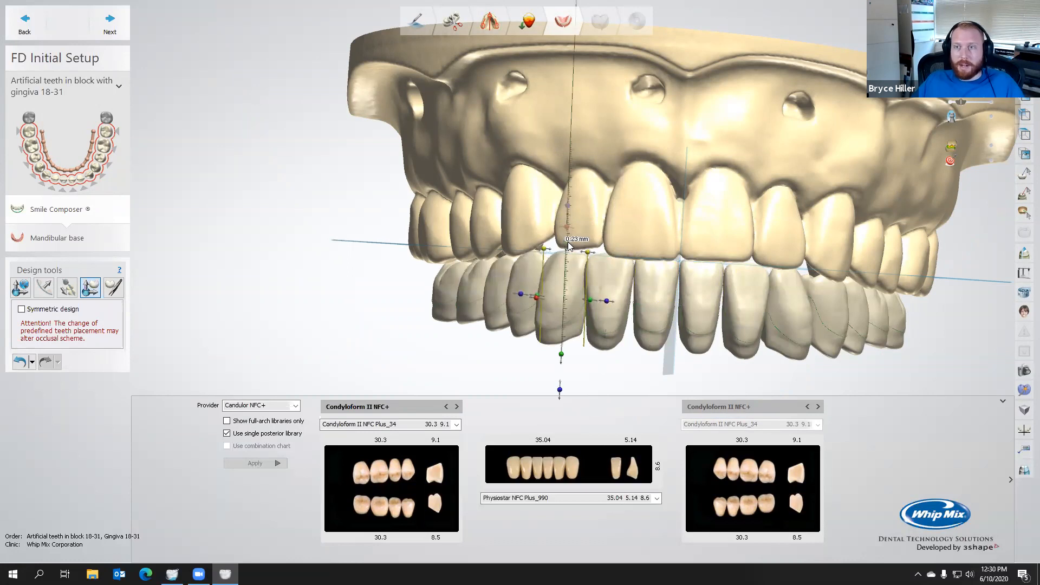
# Step: Fine-tune the incisal heights of the left lower lateral incisor and canine, and of the right lower canine in side view
pyautogui.click(756, 286)
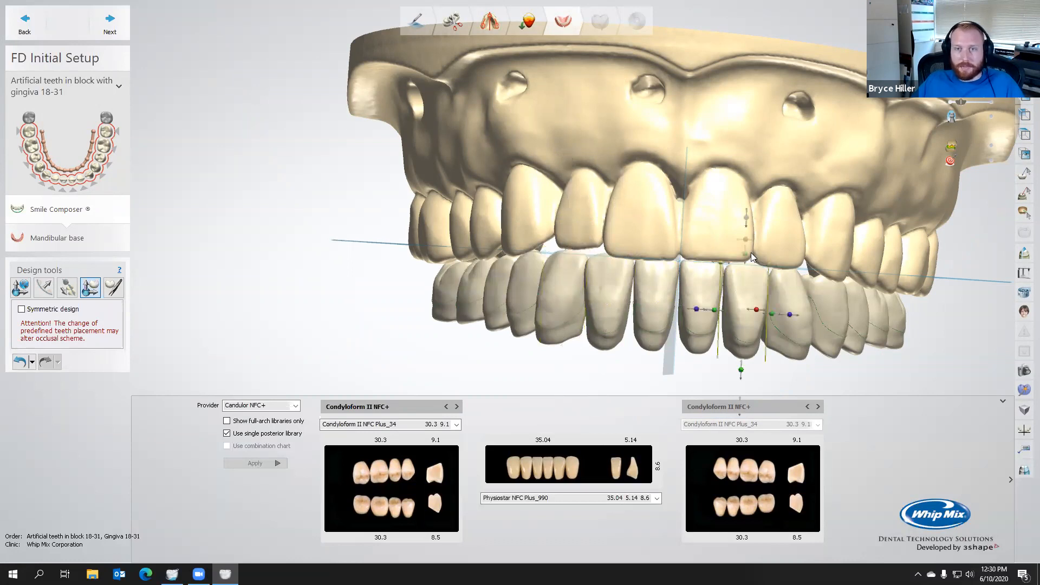
pyautogui.click(796, 274)
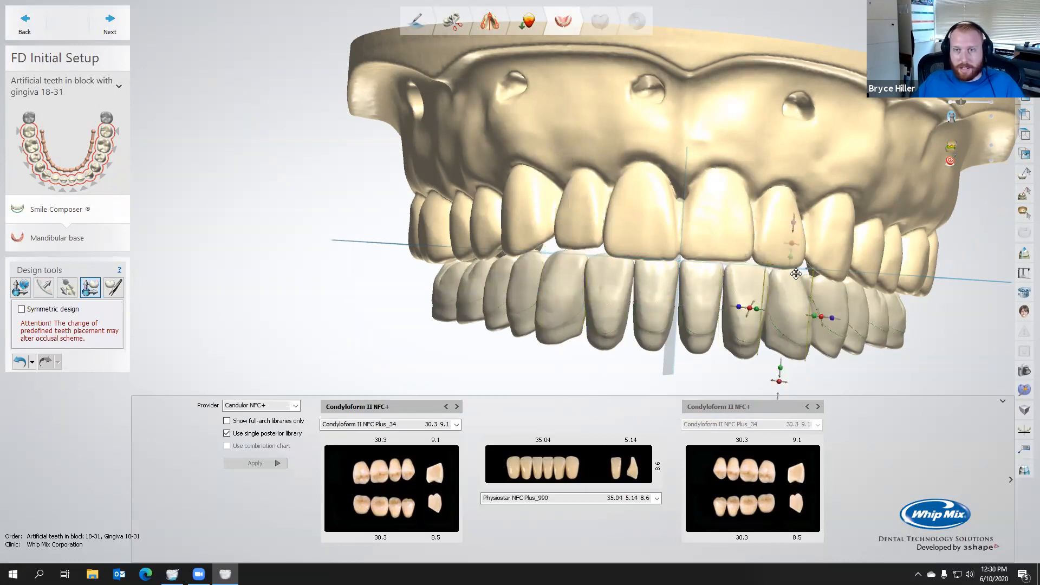
pyautogui.moveTo(731, 261); pyautogui.dragTo(750, 265, button='right')
pyautogui.click(673, 286)
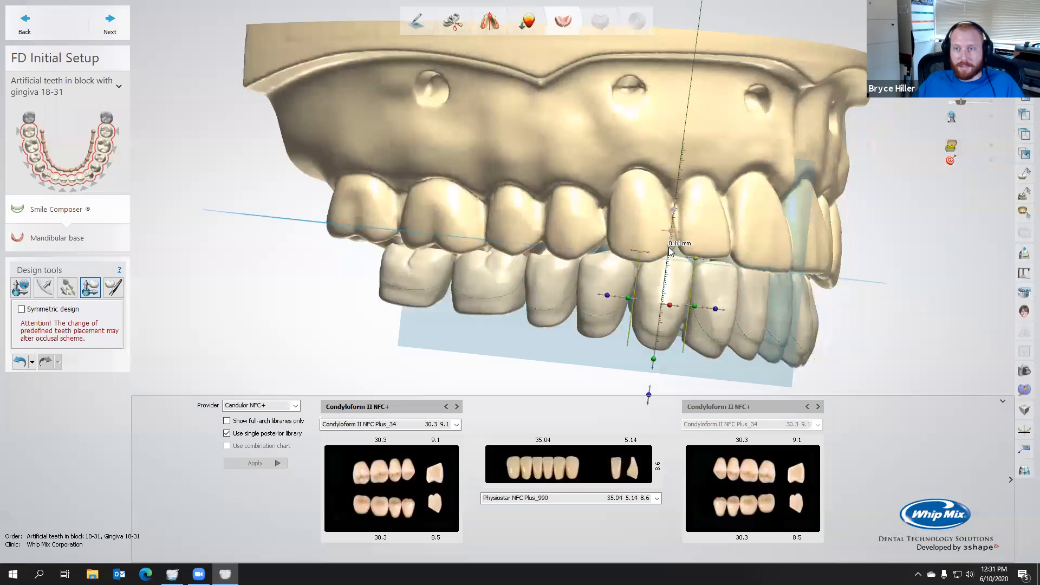
pyautogui.moveTo(642, 256); pyautogui.dragTo(721, 264, button='right')
pyautogui.moveTo(637, 242)
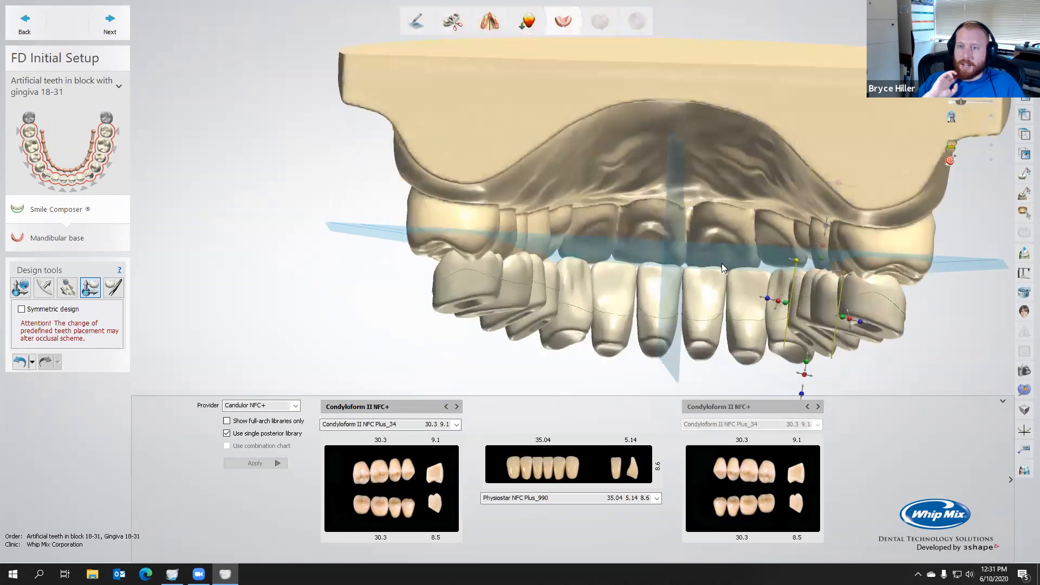
pyautogui.moveTo(606, 236); pyautogui.dragTo(681, 255, button='right')
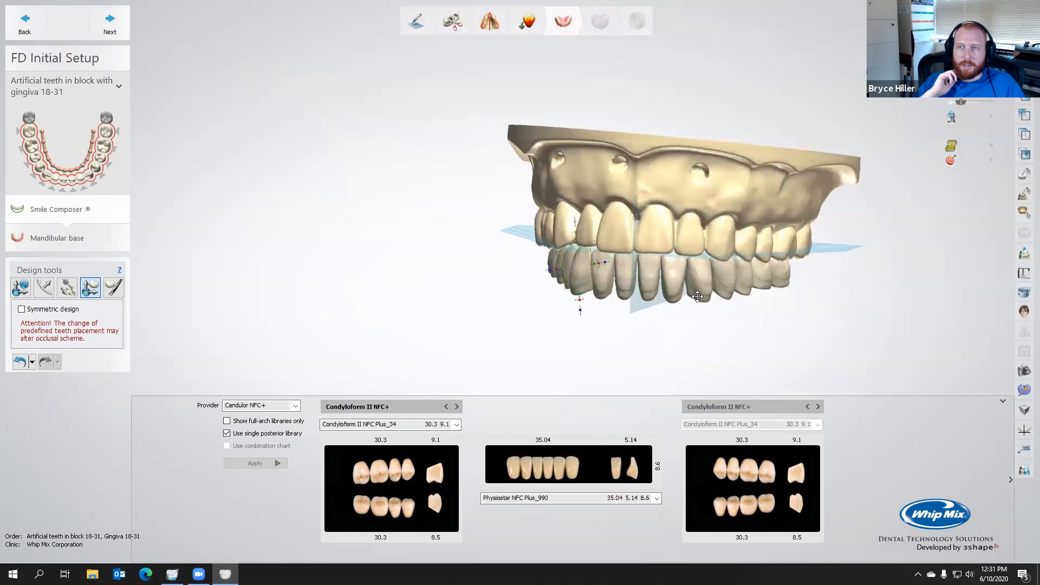
# Step: Adjust the cervical ends of the left lower canine, left lateral incisor and both central incisors relative to the gingiva
pyautogui.scroll(3, 721, 323)
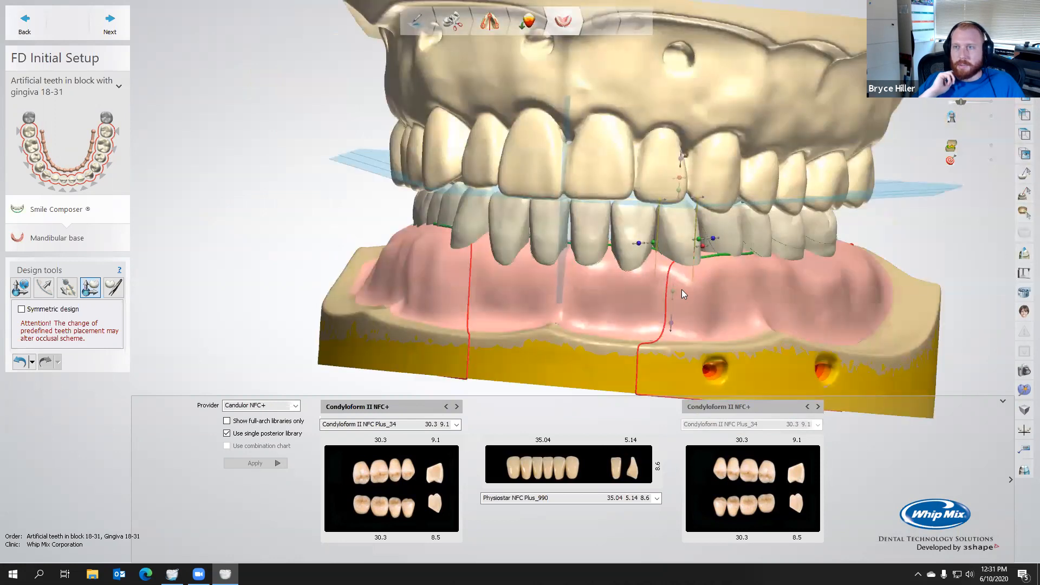
pyautogui.moveTo(673, 285); pyautogui.dragTo(791, 262)
pyautogui.moveTo(780, 262)
pyautogui.mouseDown(button='right')
pyautogui.moveTo(797, 262)
pyautogui.moveTo(775, 256)
pyautogui.mouseUp(button='right')
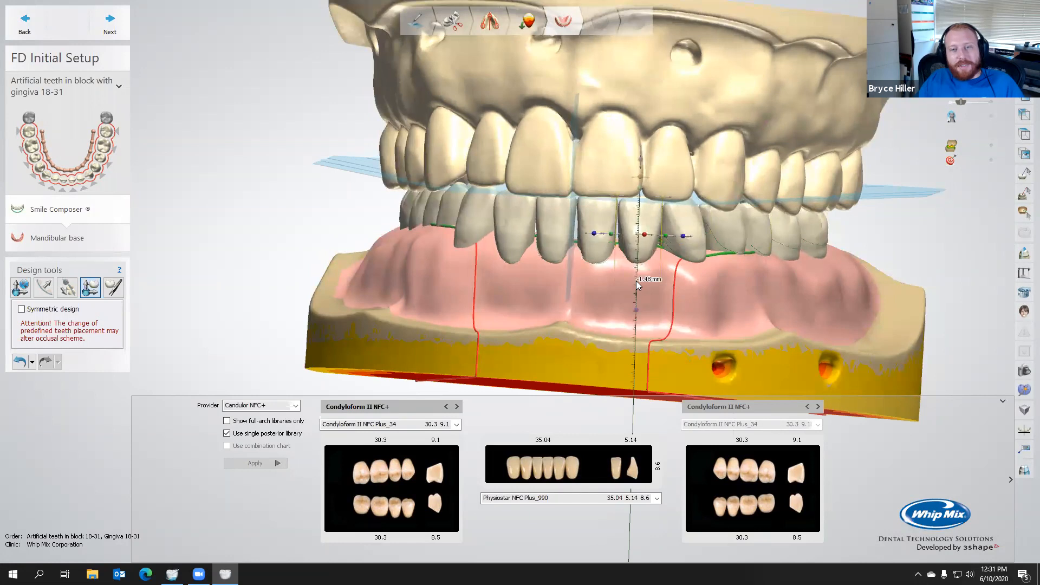
pyautogui.moveTo(596, 289); pyautogui.dragTo(551, 272)
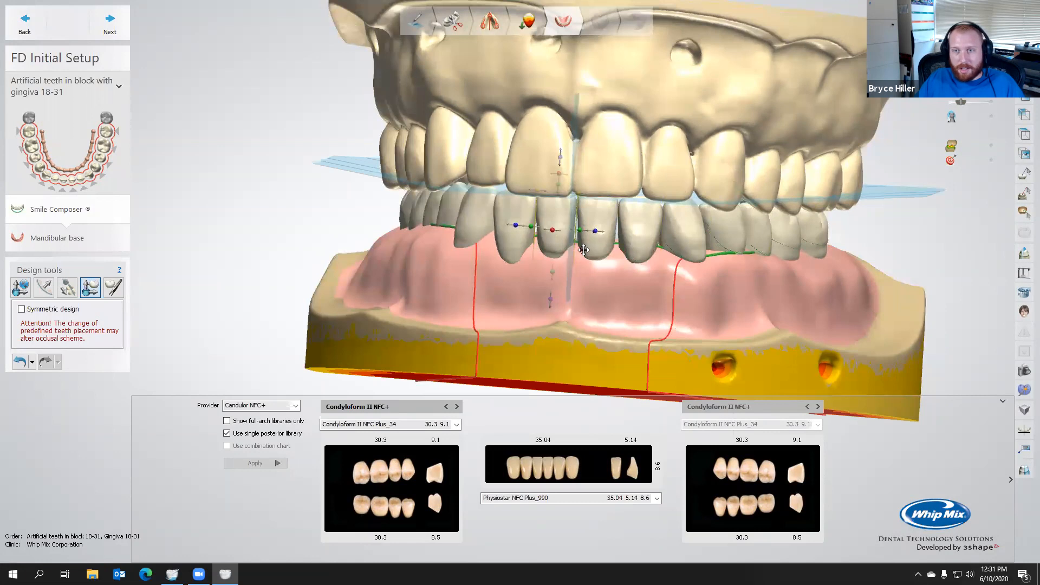
pyautogui.click(601, 250)
pyautogui.moveTo(593, 279); pyautogui.dragTo(635, 278)
# Step: Adjust the cervical ends of the right lower lateral incisor, canine and first premolar relative to the gingiva
pyautogui.moveTo(606, 271); pyautogui.dragTo(577, 282, button='right')
pyautogui.moveTo(563, 289); pyautogui.dragTo(522, 268)
pyautogui.click(515, 286)
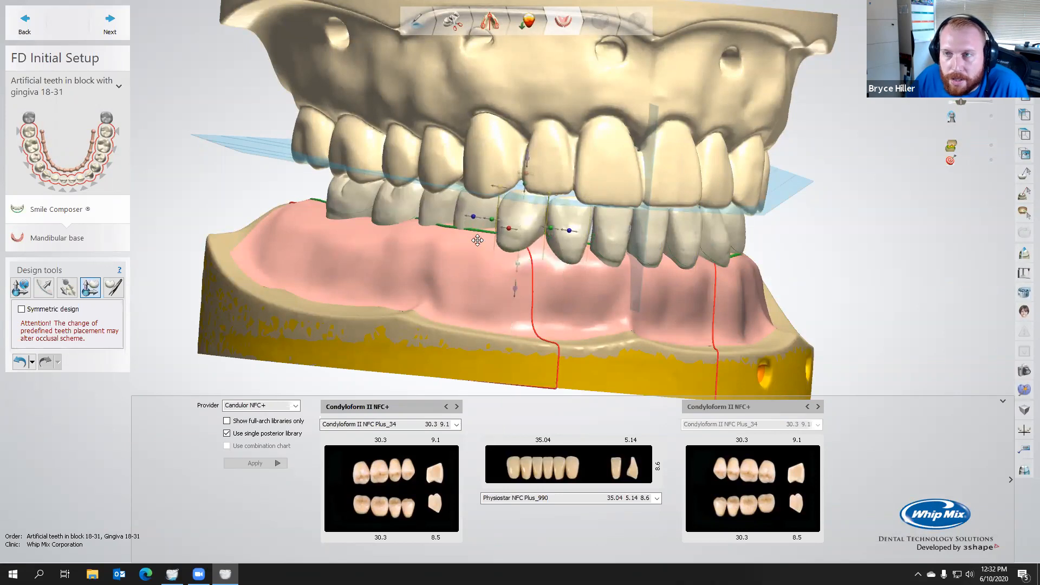
pyautogui.click(469, 227)
# Step: Nudge the right lower first and second premolars into line with the arch, as seen from below
pyautogui.moveTo(499, 269); pyautogui.dragTo(468, 164, button='right')
pyautogui.moveTo(466, 166); pyautogui.dragTo(465, 163)
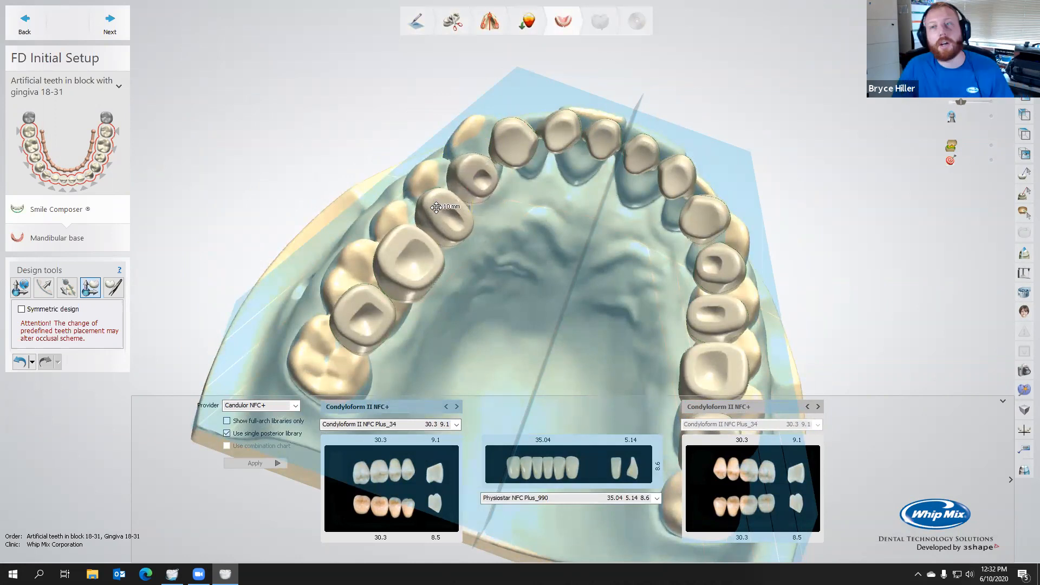
pyautogui.moveTo(435, 205); pyautogui.dragTo(434, 205)
pyautogui.moveTo(427, 234); pyautogui.dragTo(512, 269, button='right')
pyautogui.moveTo(512, 269); pyautogui.dragTo(563, 249)
pyautogui.moveTo(564, 245); pyautogui.dragTo(485, 228, button='right')
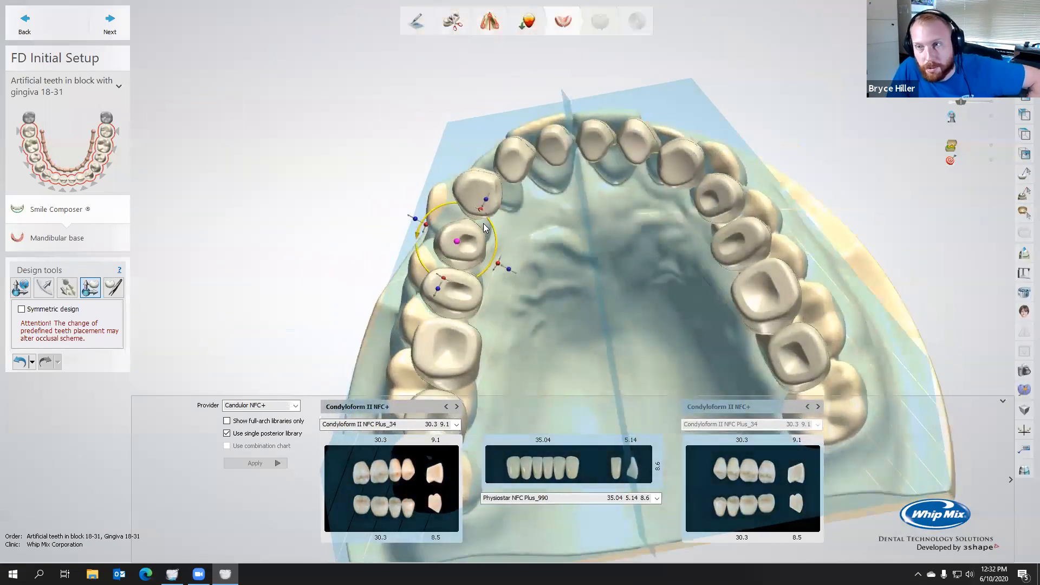
# Step: Shift the right lower first and second molars slightly to line up with the premolars
pyautogui.scroll(-5, 488, 227)
pyautogui.click(464, 262)
pyautogui.moveTo(463, 264); pyautogui.dragTo(464, 264)
pyautogui.click(475, 302)
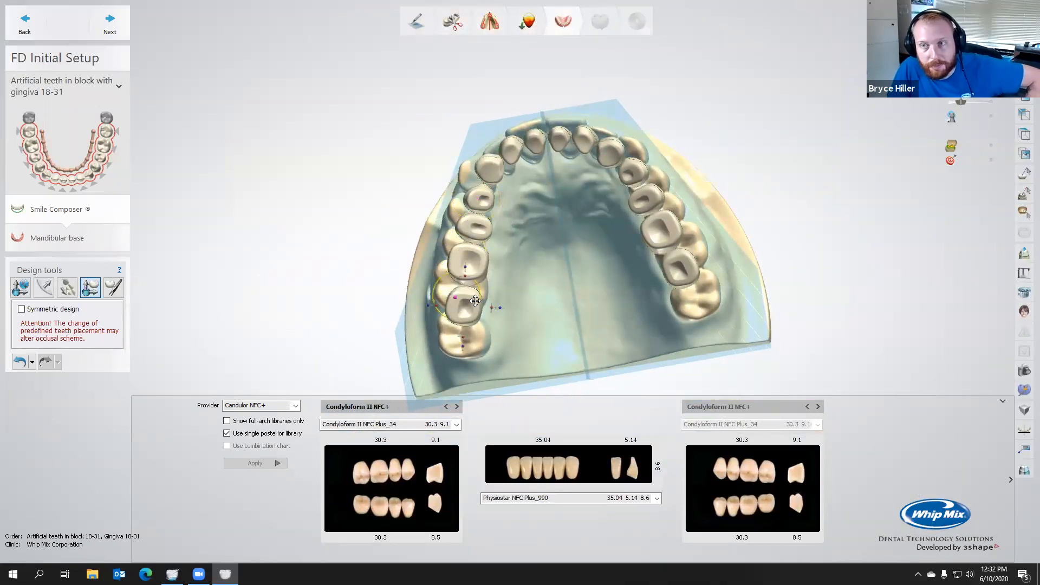
# Step: Refine the right lower second molar's position against the upper molars, checking it from the side and from below
pyautogui.moveTo(492, 302); pyautogui.dragTo(570, 348, button='right')
pyautogui.click(463, 260)
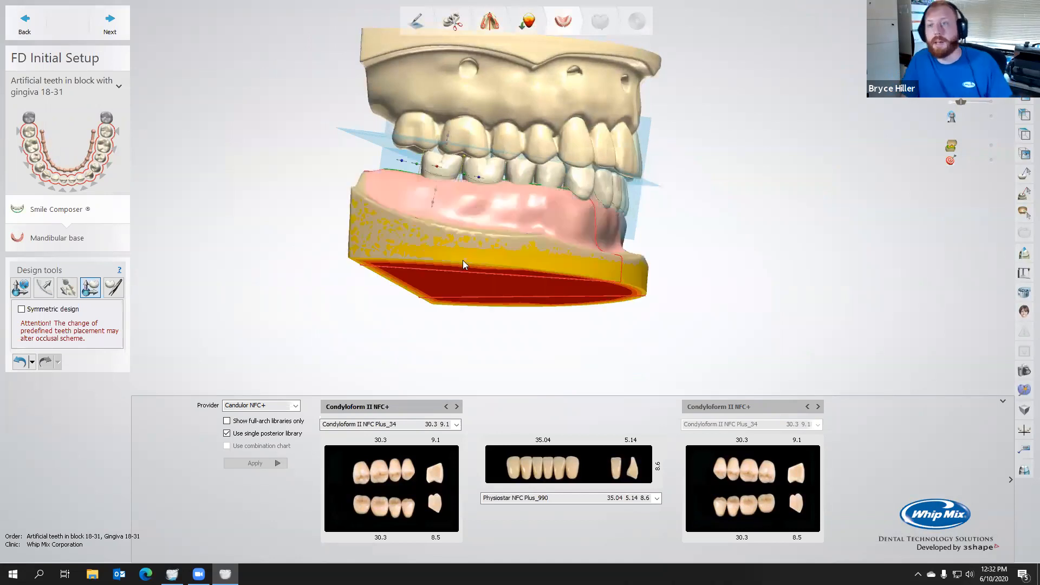
pyautogui.moveTo(488, 225); pyautogui.dragTo(492, 202, button='right')
pyautogui.moveTo(489, 207); pyautogui.dragTo(542, 210)
pyautogui.scroll(3, 564, 201)
pyautogui.moveTo(542, 210); pyautogui.dragTo(453, 172, button='right')
pyautogui.scroll(5, 388, 156)
pyautogui.scroll(2, 389, 157)
pyautogui.click(383, 160)
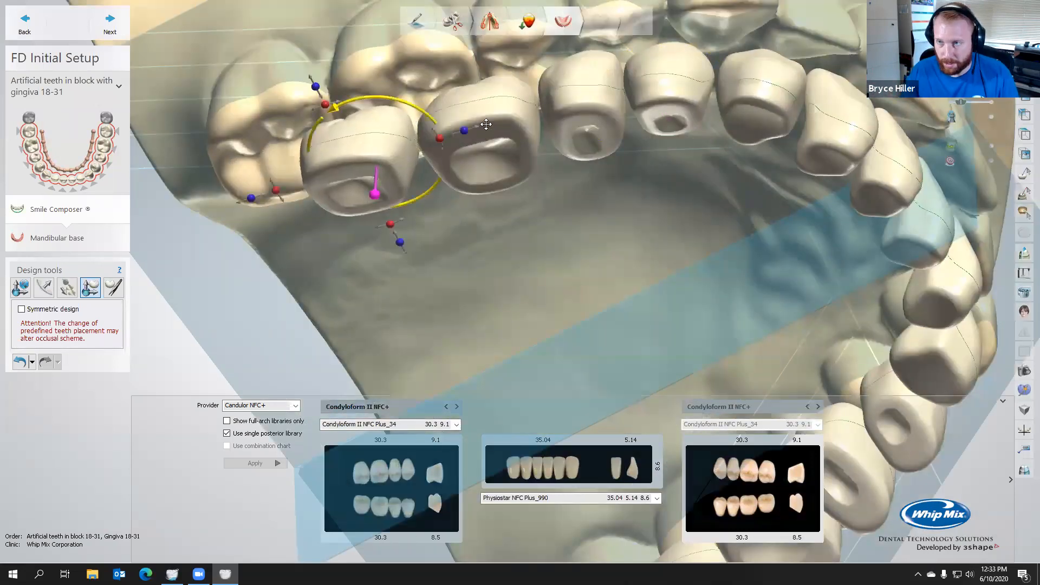
# Step: Try shifting the right lower first molar and undo the last move
pyautogui.click(485, 123)
pyautogui.moveTo(469, 146); pyautogui.dragTo(408, 194, button='right')
pyautogui.moveTo(408, 194); pyautogui.dragTo(440, 198)
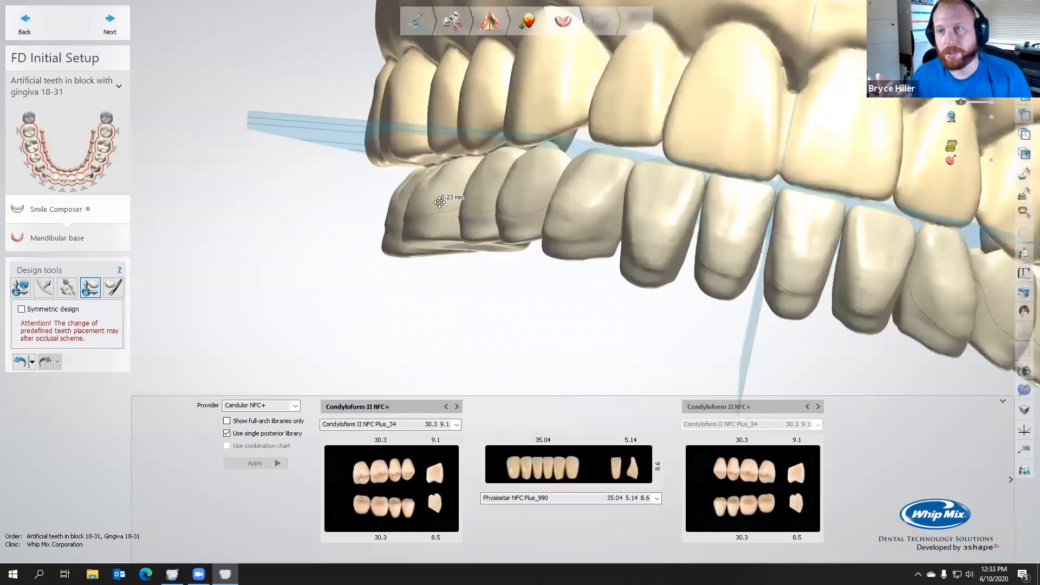
pyautogui.rightClick(442, 203)
pyautogui.click(464, 233)
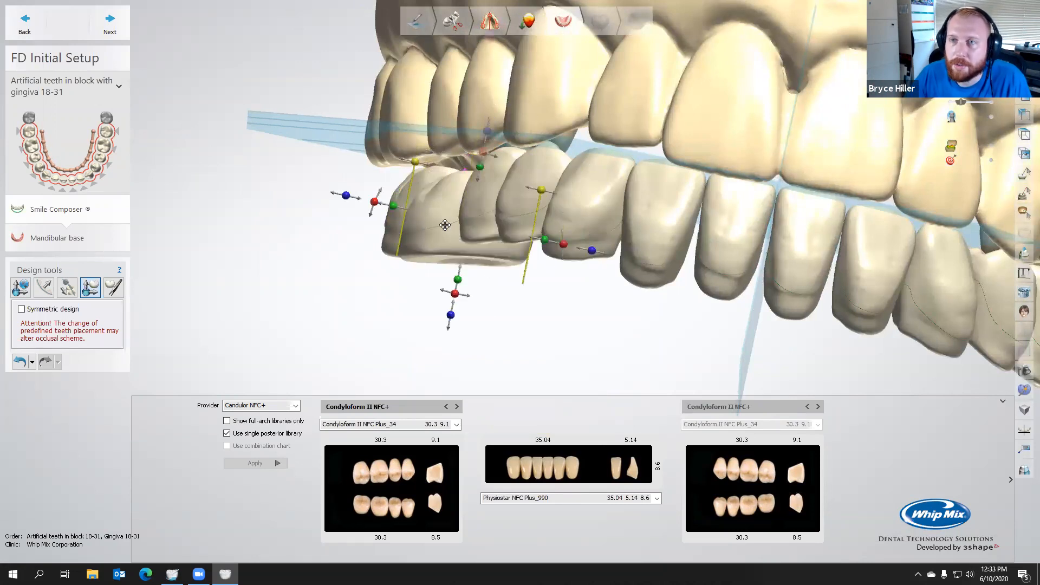
pyautogui.hotkey('ctrl', 'z')
# Step: Activate the local morphing tool and show the occlusal distance color map on the lower teeth, viewed from above
pyautogui.moveTo(446, 202); pyautogui.dragTo(498, 210, button='right')
pyautogui.moveTo(342, 217); pyautogui.dragTo(364, 218, button='right')
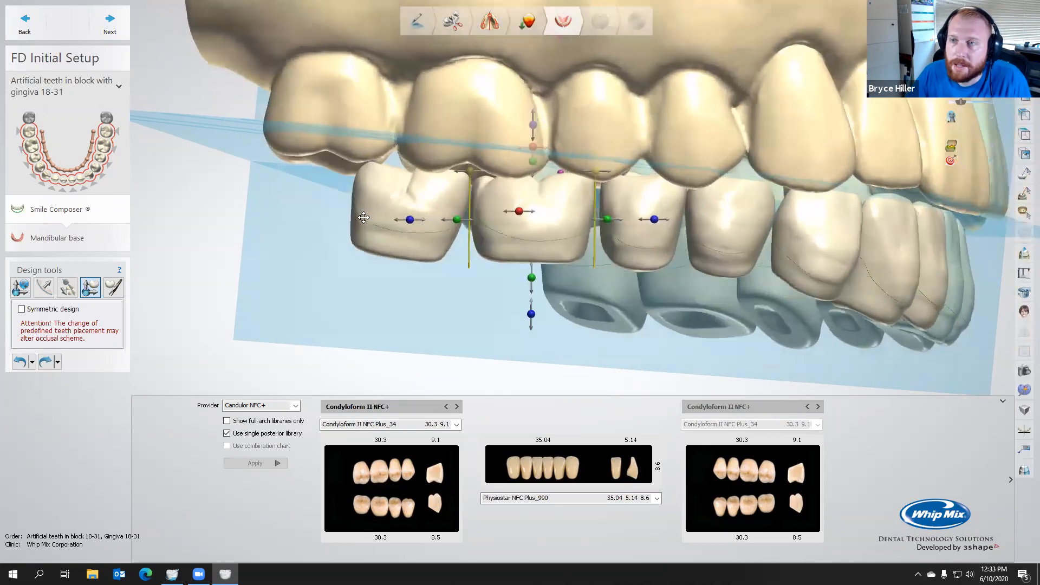
pyautogui.click(115, 291)
pyautogui.click(93, 291)
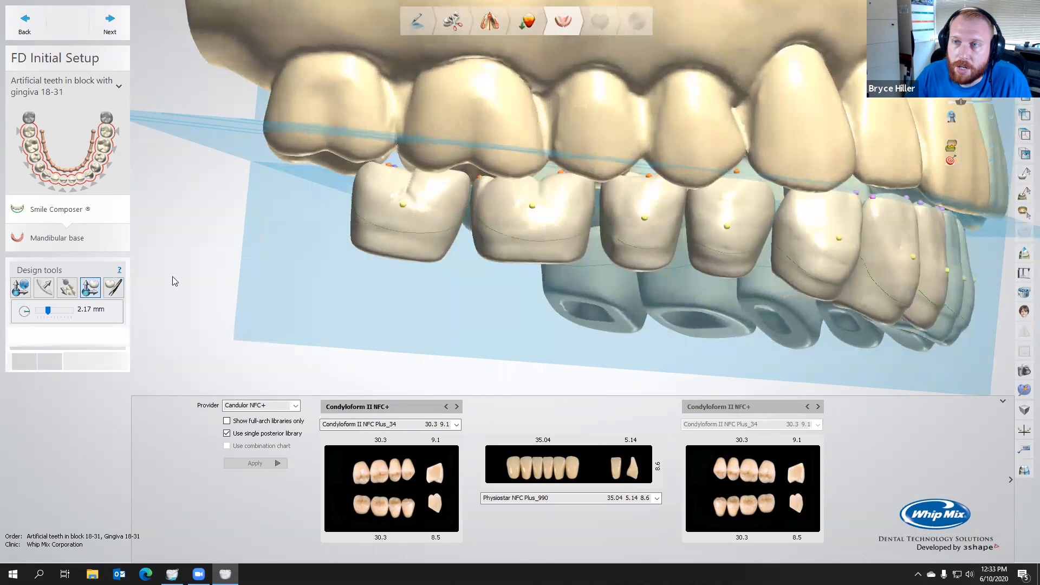
pyautogui.scroll(-4, 364, 236)
pyautogui.moveTo(352, 218); pyautogui.dragTo(177, 251, button='right')
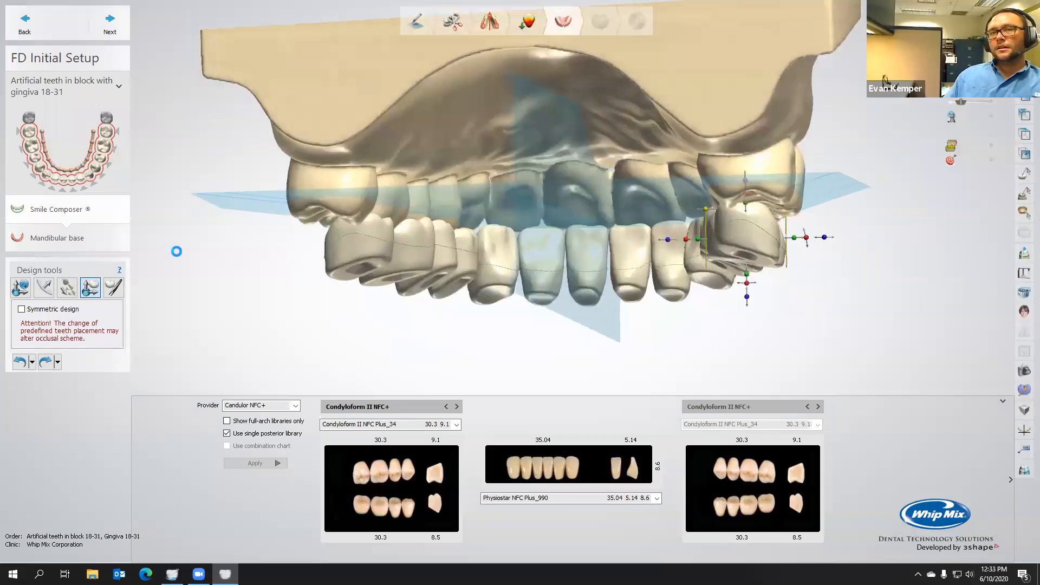
pyautogui.click(113, 287)
pyautogui.moveTo(398, 257); pyautogui.dragTo(527, 287, button='right')
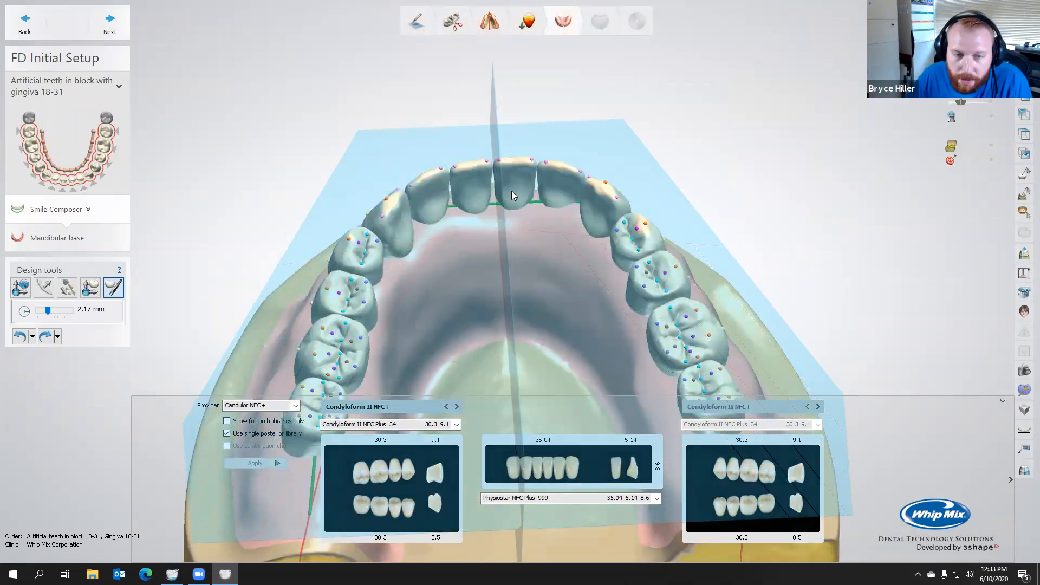
pyautogui.click(993, 147)
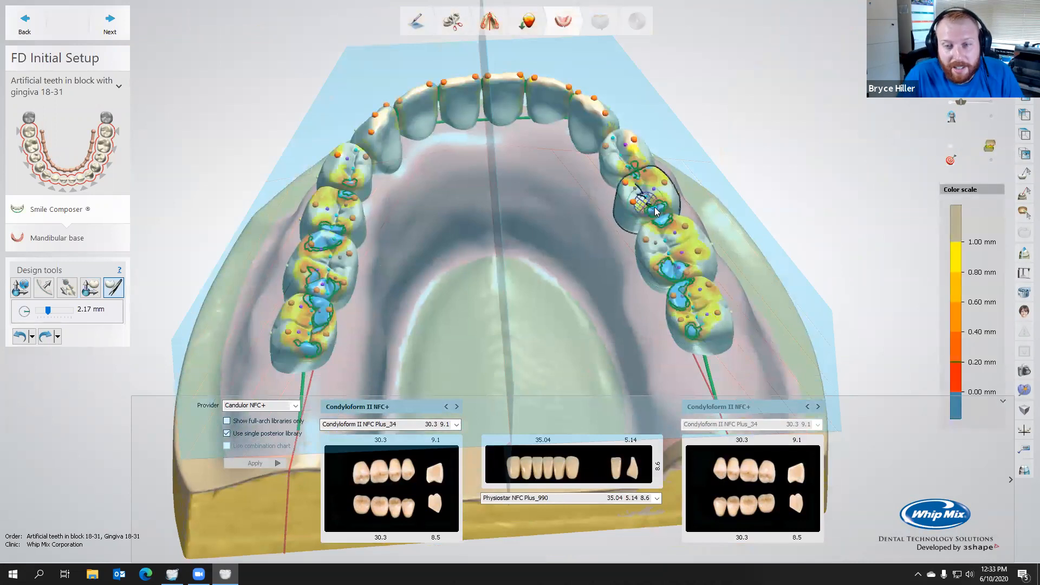
# Step: Morph the facing marginal ridges of the right lower second premolar and first molar at their contact spots with the 2.17 mm brush
pyautogui.scroll(2, 657, 210)
pyautogui.scroll(3, 657, 210)
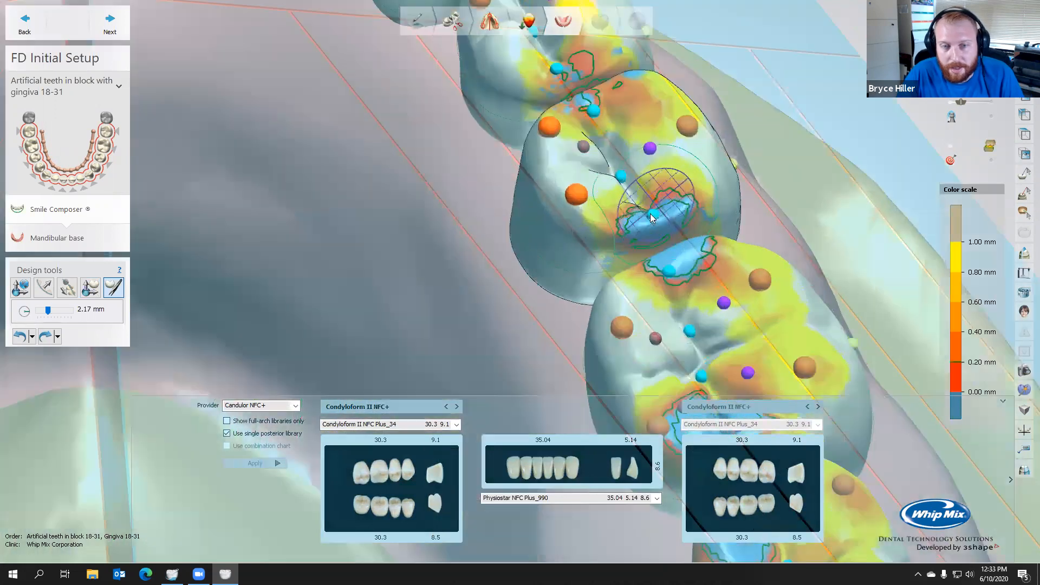
pyautogui.moveTo(652, 220); pyautogui.dragTo(654, 236)
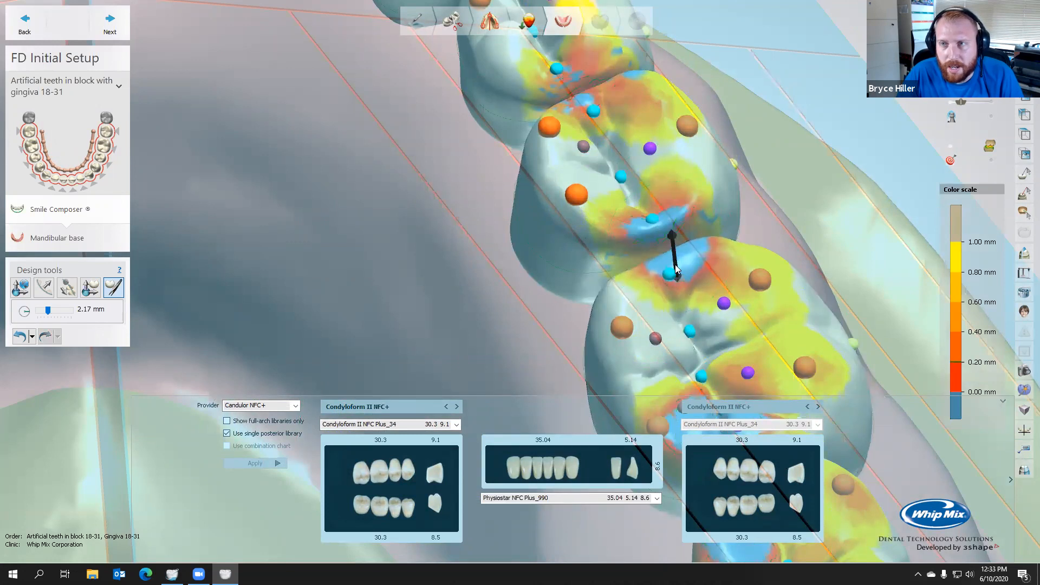
pyautogui.moveTo(661, 231); pyautogui.dragTo(667, 270)
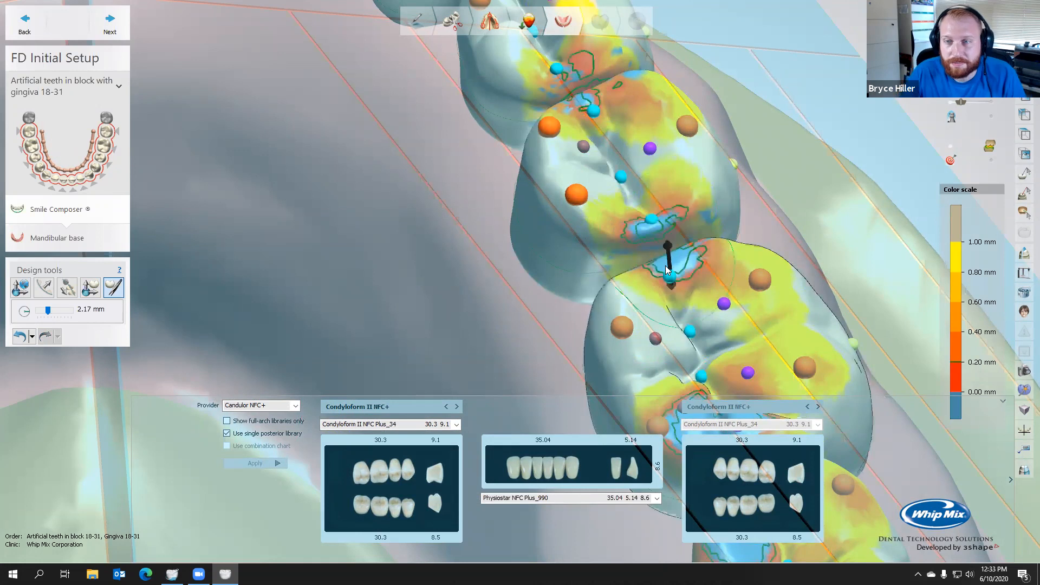
pyautogui.moveTo(662, 226); pyautogui.dragTo(670, 265, button='right')
# Step: Morph the contact area on the distal part of the right lower first molar's chewing surface
pyautogui.scroll(-5, 662, 227)
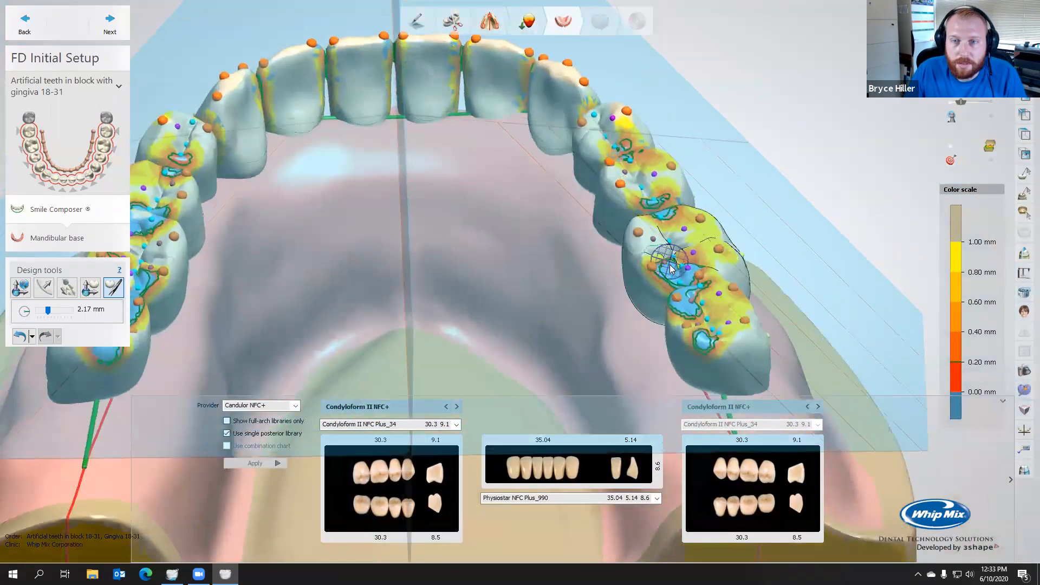
pyautogui.scroll(2, 670, 269)
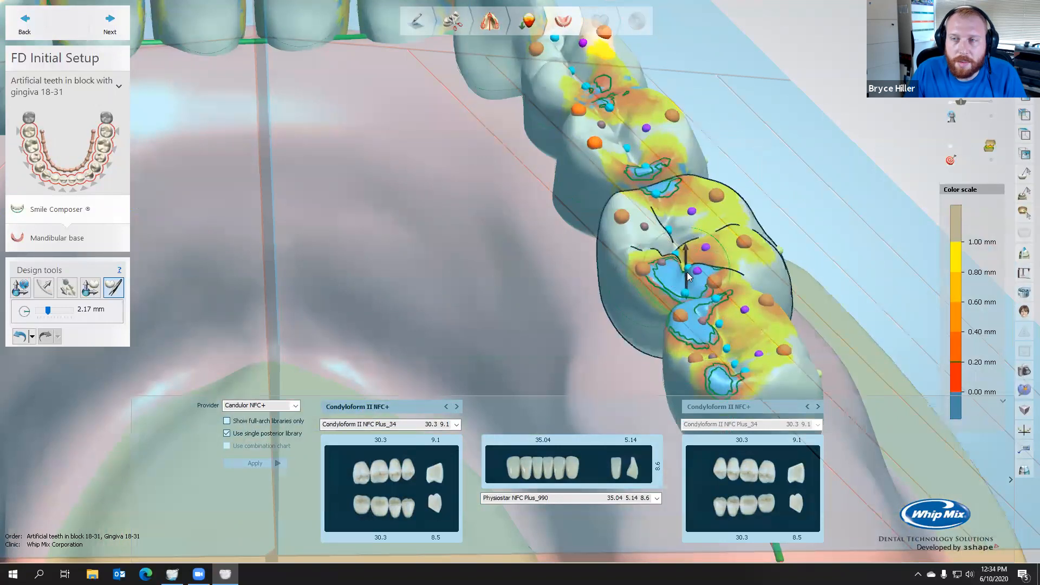
pyautogui.moveTo(686, 276); pyautogui.dragTo(687, 276)
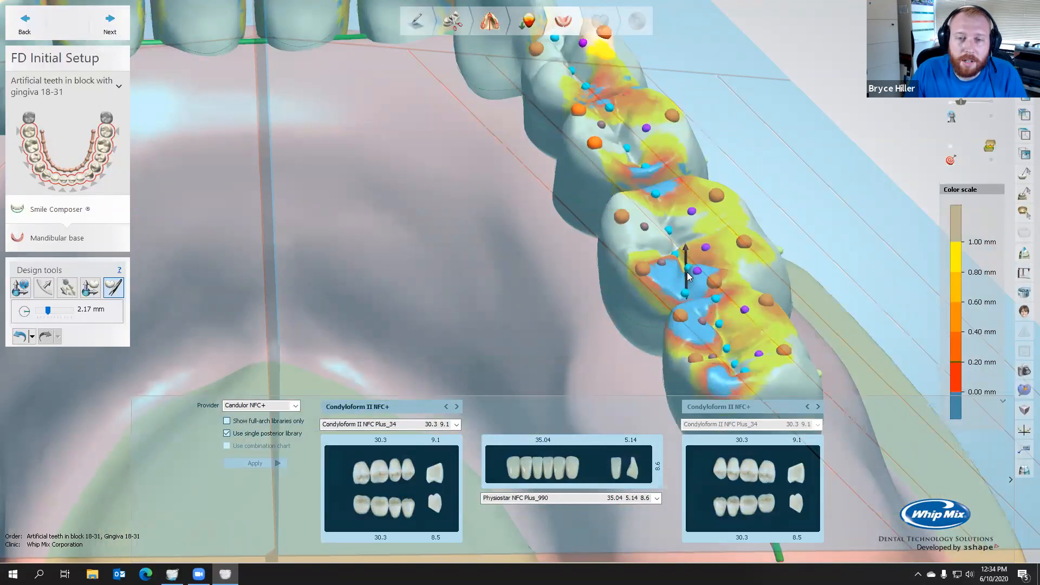
pyautogui.scroll(-3, 340, 233)
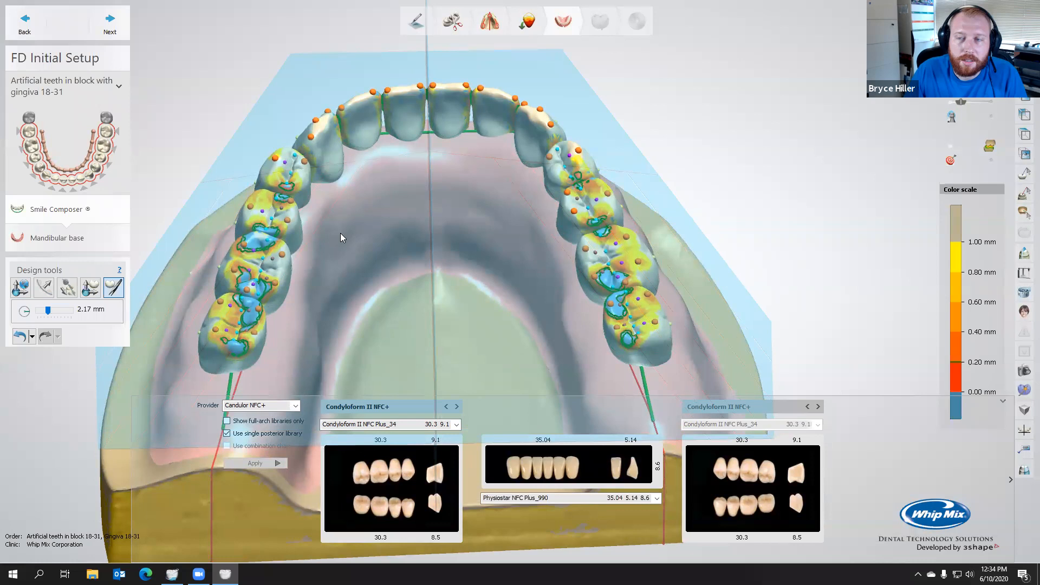
# Step: Activate single-tooth positioning, bring the left lower second molar to contact with its antagonist, and check the fit against the upper arch
pyautogui.click(91, 288)
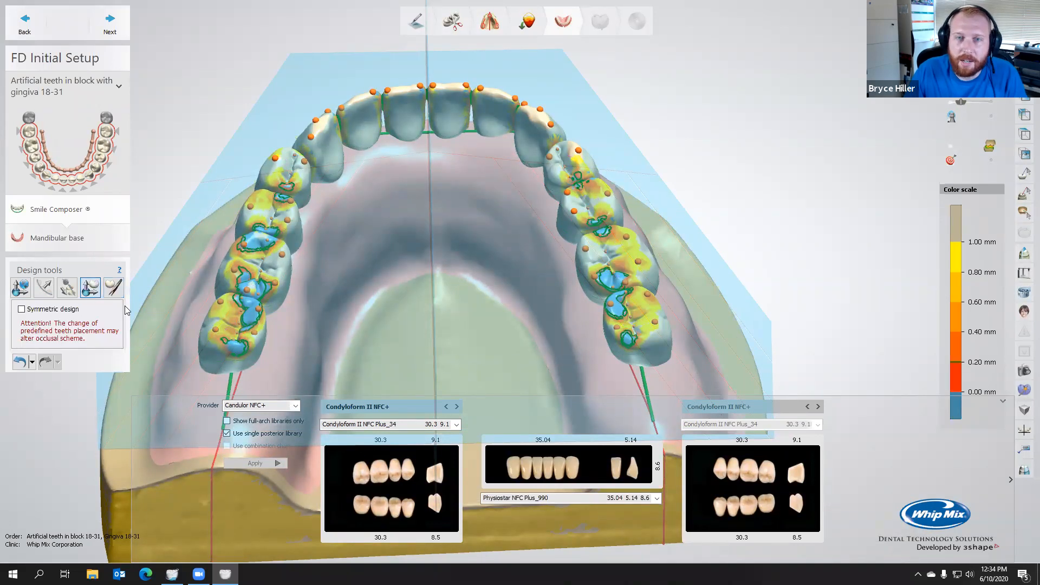
pyautogui.moveTo(323, 285); pyautogui.dragTo(246, 255, button='right')
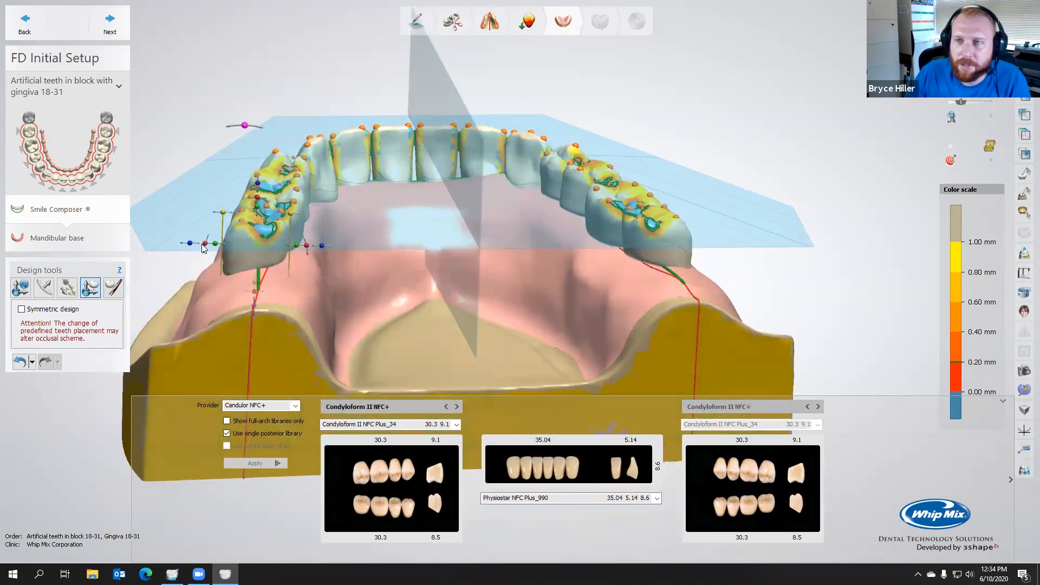
pyautogui.rightClick(240, 241)
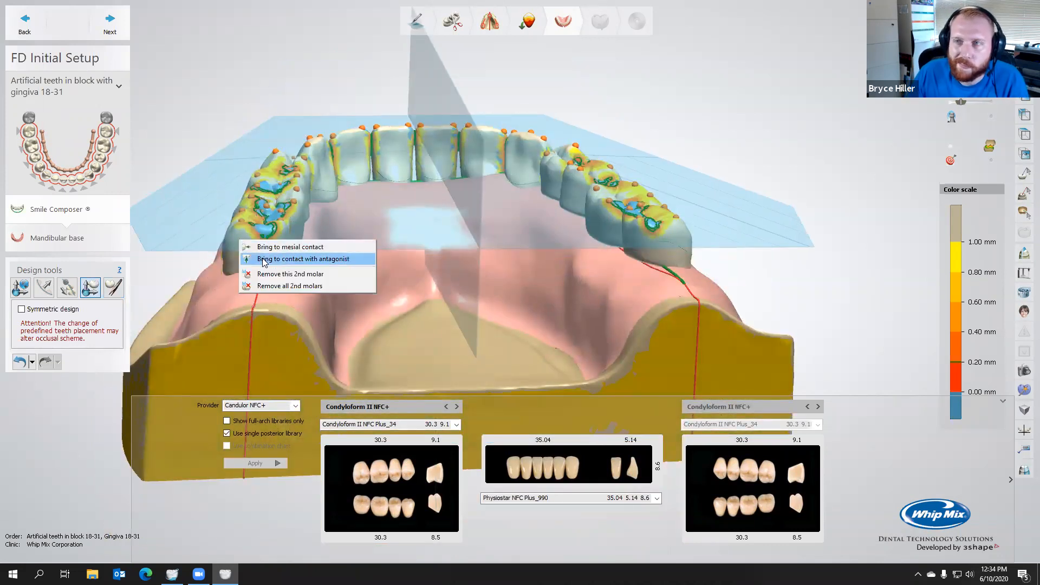
pyautogui.click(263, 260)
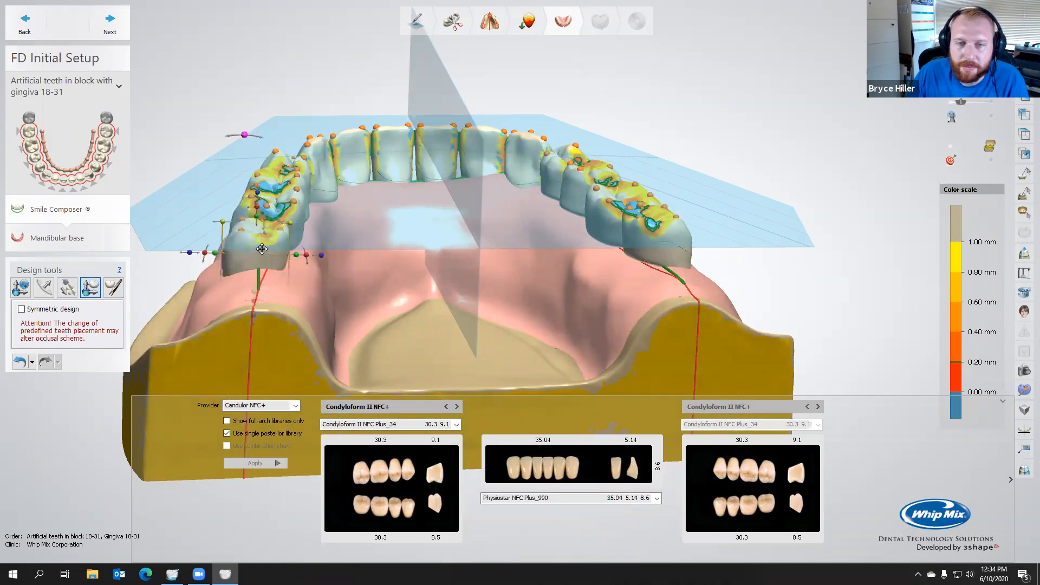
pyautogui.moveTo(273, 258); pyautogui.dragTo(275, 215, button='right')
pyautogui.press('1')
pyautogui.press('1')
pyautogui.press('2')
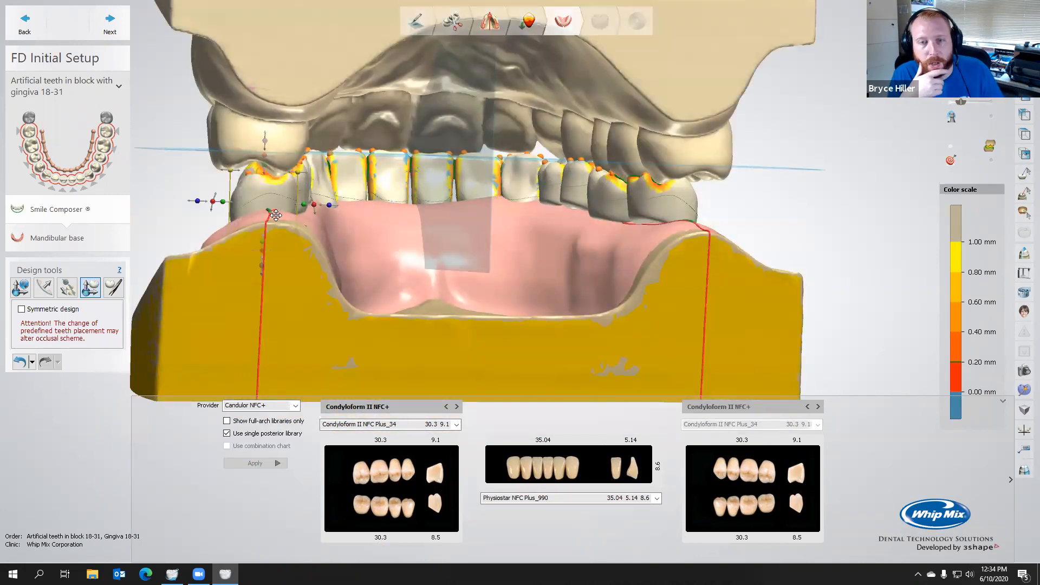
pyautogui.press('2')
# Step: Bring the left lower first molar, second premolar and first premolar to contact with their antagonists
pyautogui.moveTo(259, 164); pyautogui.dragTo(263, 214, button='right')
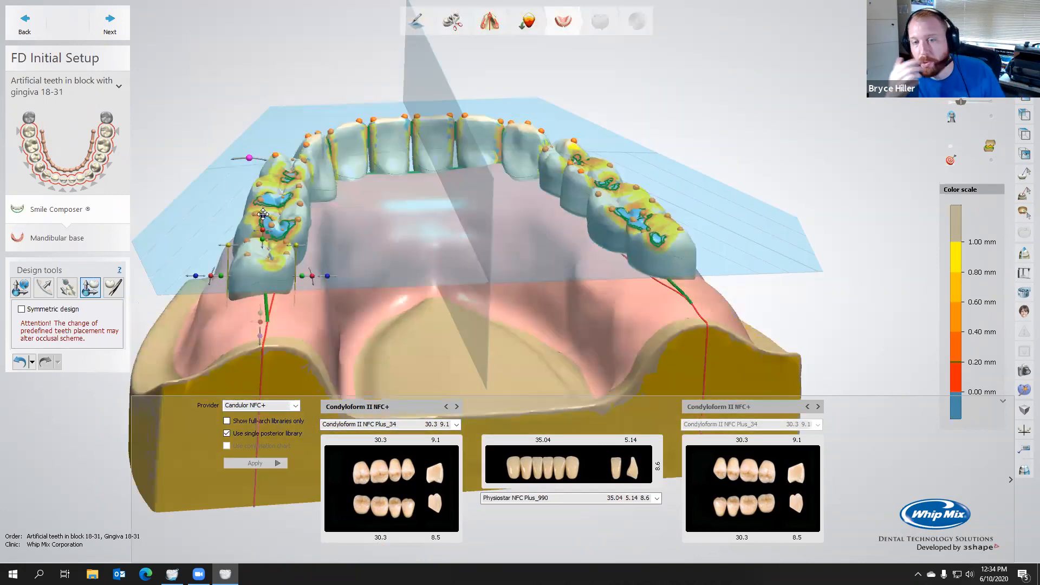
pyautogui.rightClick(263, 215)
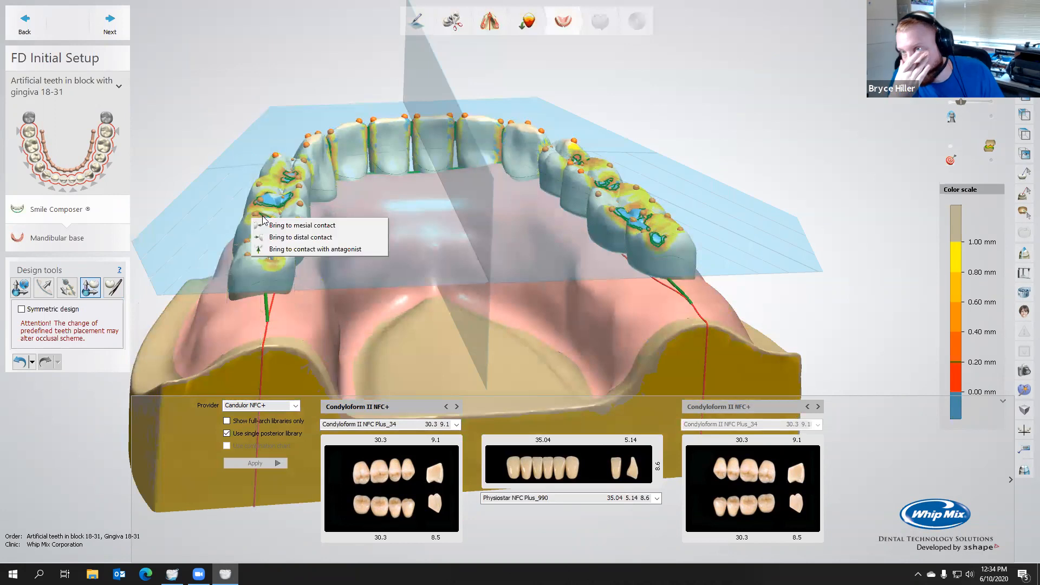
pyautogui.click(281, 250)
pyautogui.moveTo(281, 179); pyautogui.dragTo(278, 203, button='right')
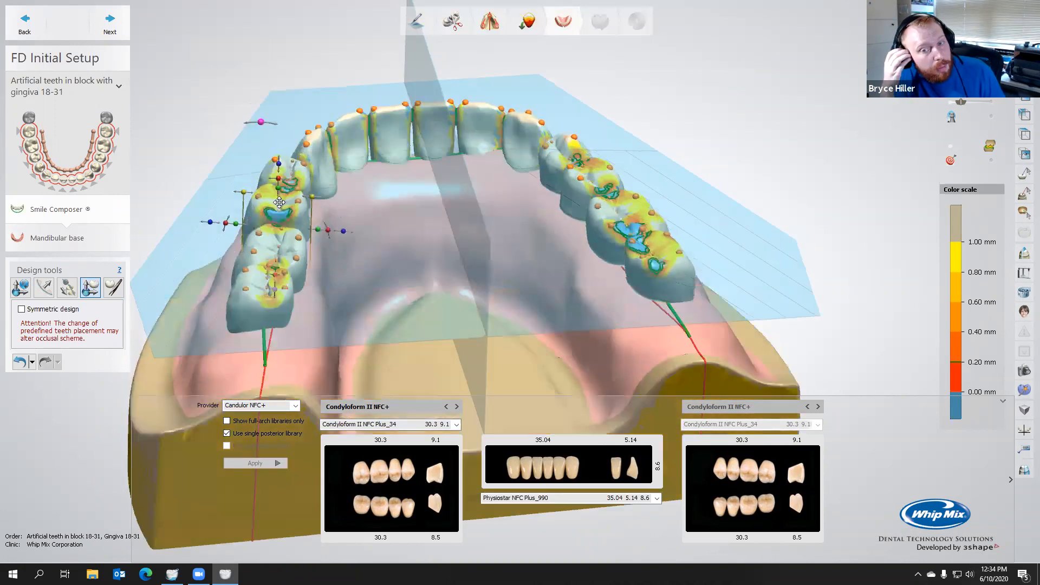
pyautogui.rightClick(271, 217)
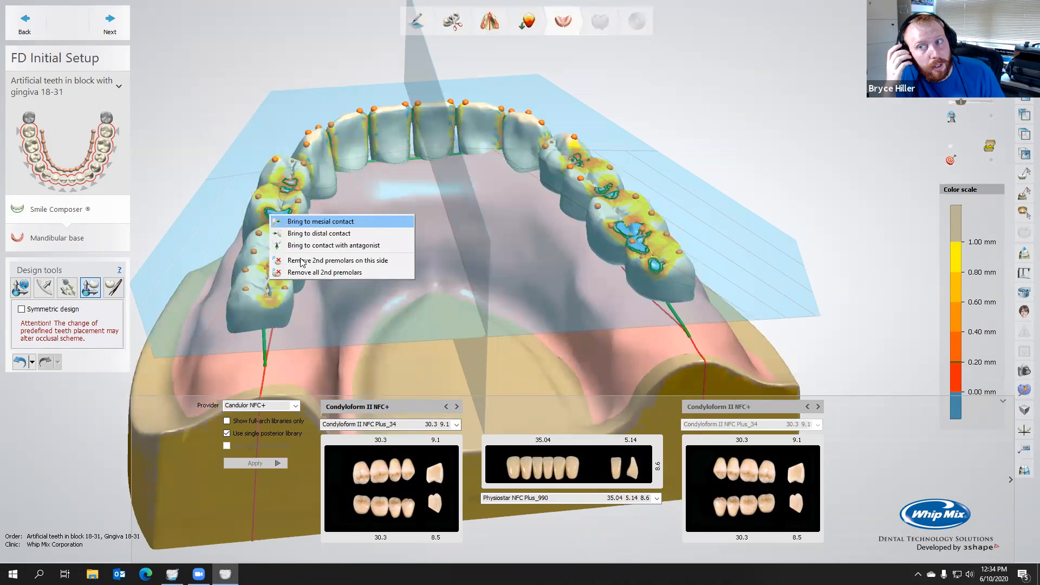
pyautogui.click(303, 245)
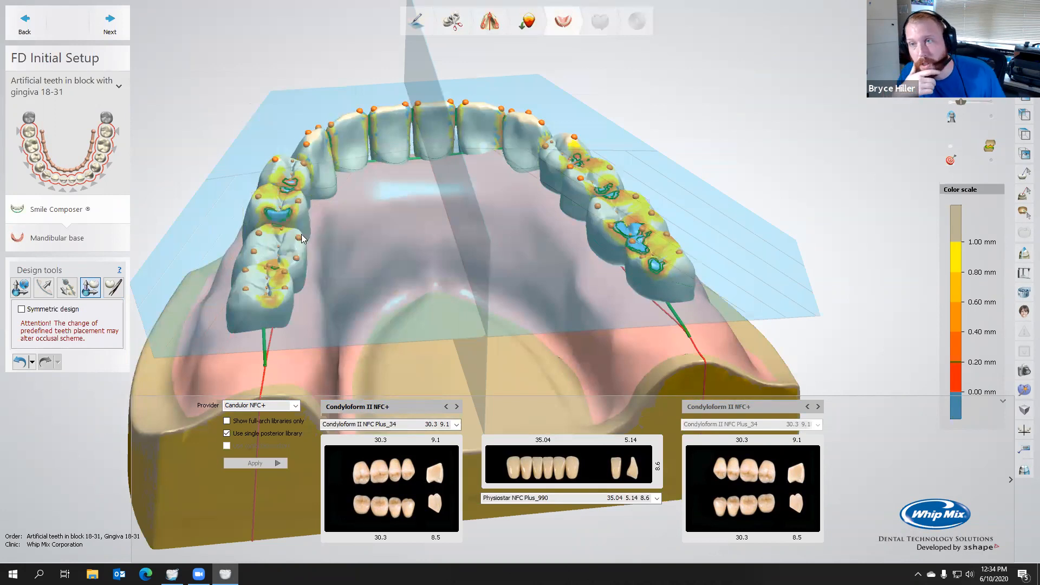
pyautogui.rightClick(295, 188)
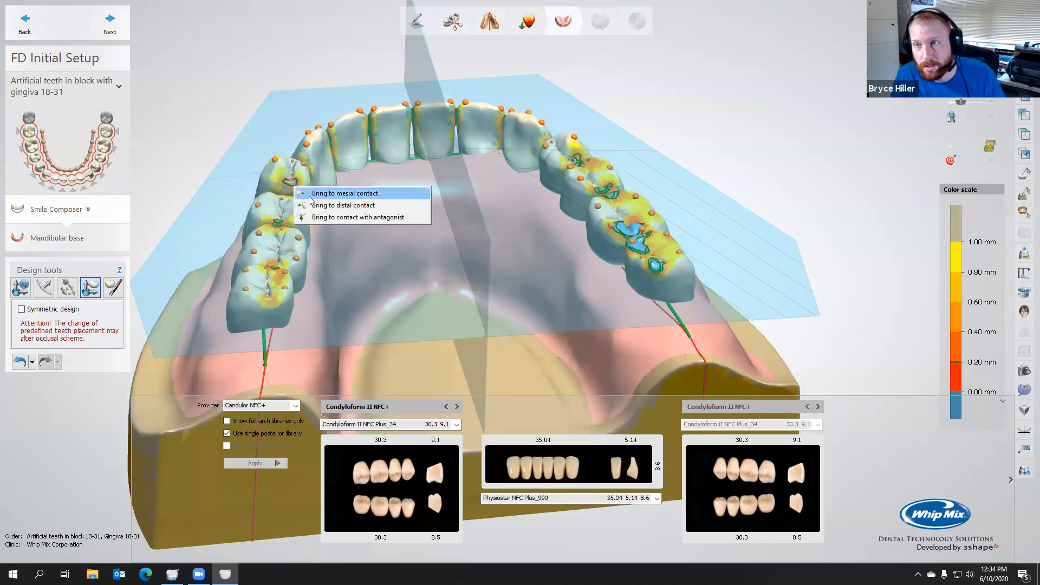
pyautogui.click(352, 217)
# Step: Bring the right lower second molar and first molar to contact with their antagonists
pyautogui.moveTo(426, 182); pyautogui.dragTo(395, 135, button='right')
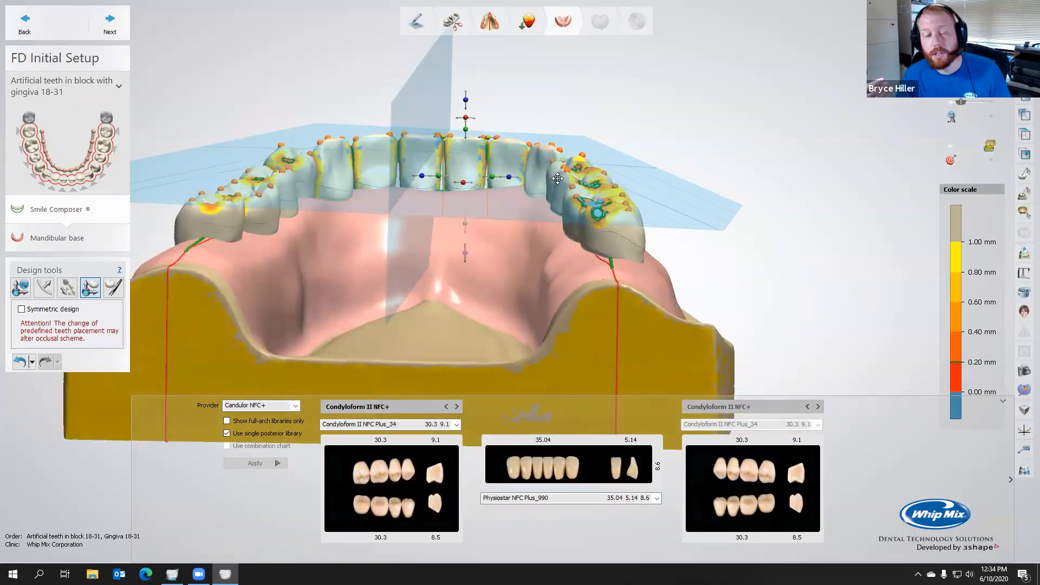
pyautogui.moveTo(557, 179); pyautogui.dragTo(585, 313, button='right')
pyautogui.rightClick(583, 311)
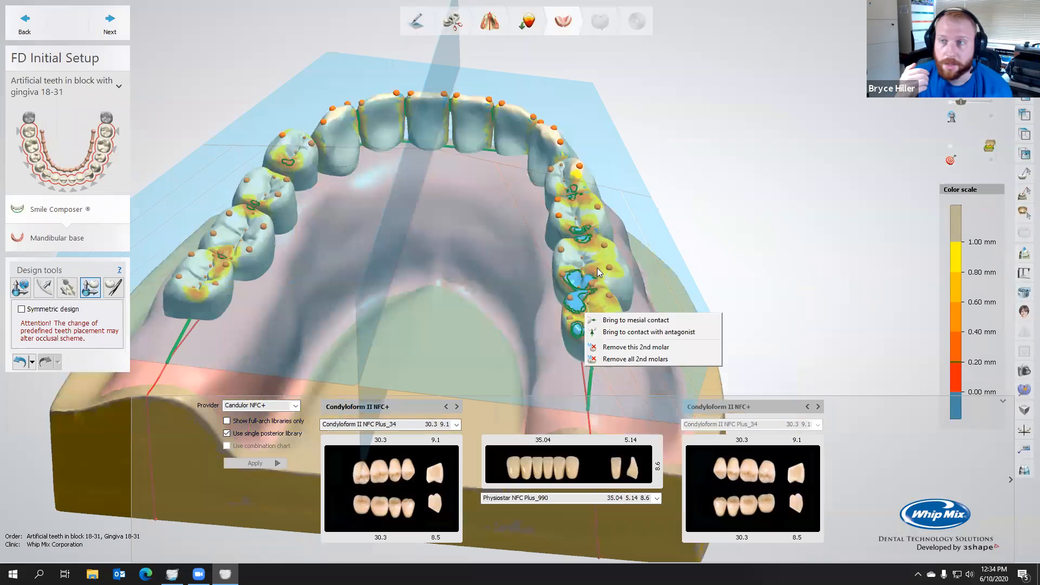
pyautogui.click(610, 332)
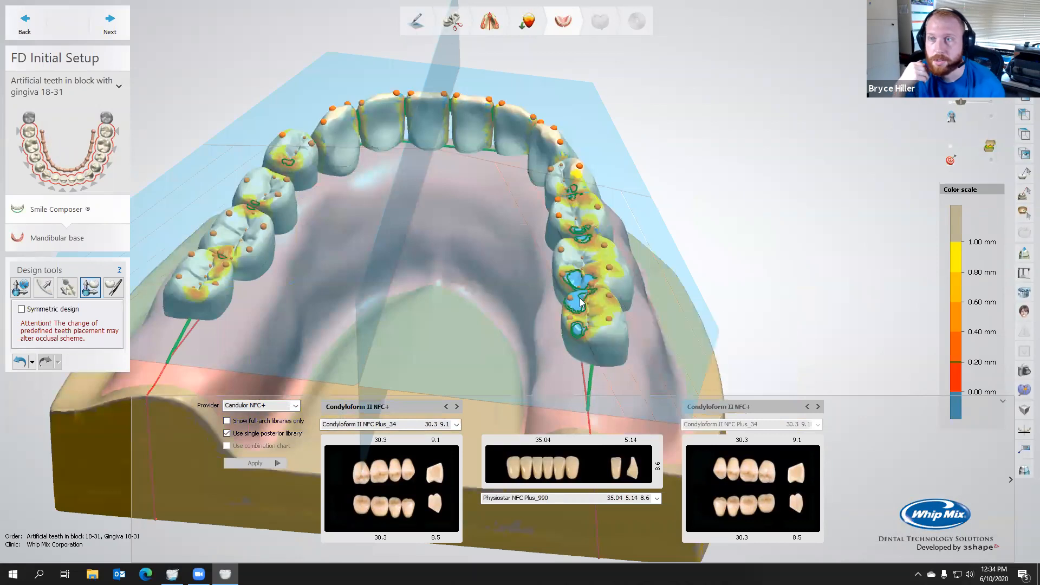
pyautogui.rightClick(573, 258)
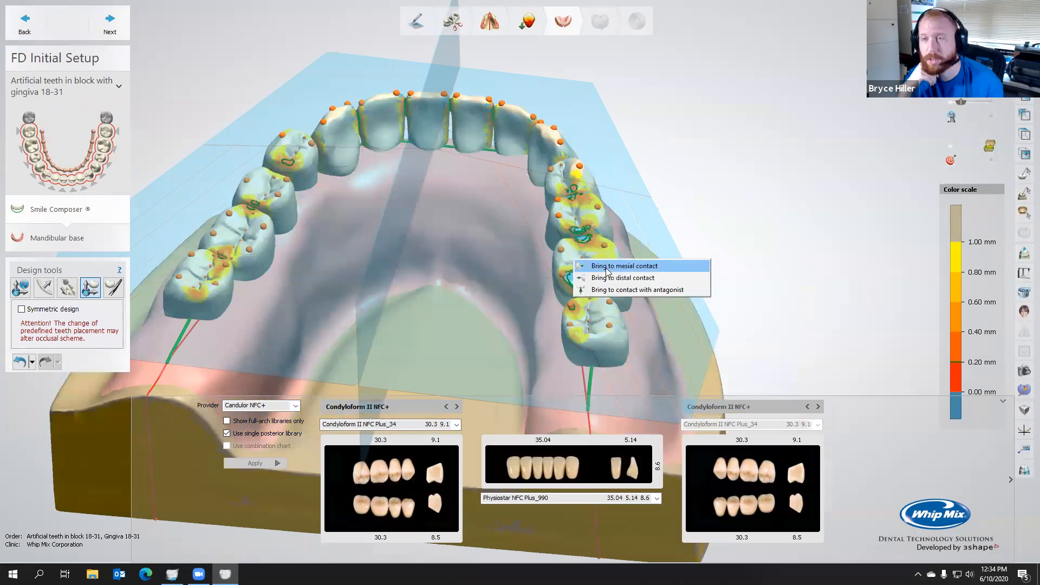
pyautogui.click(577, 228)
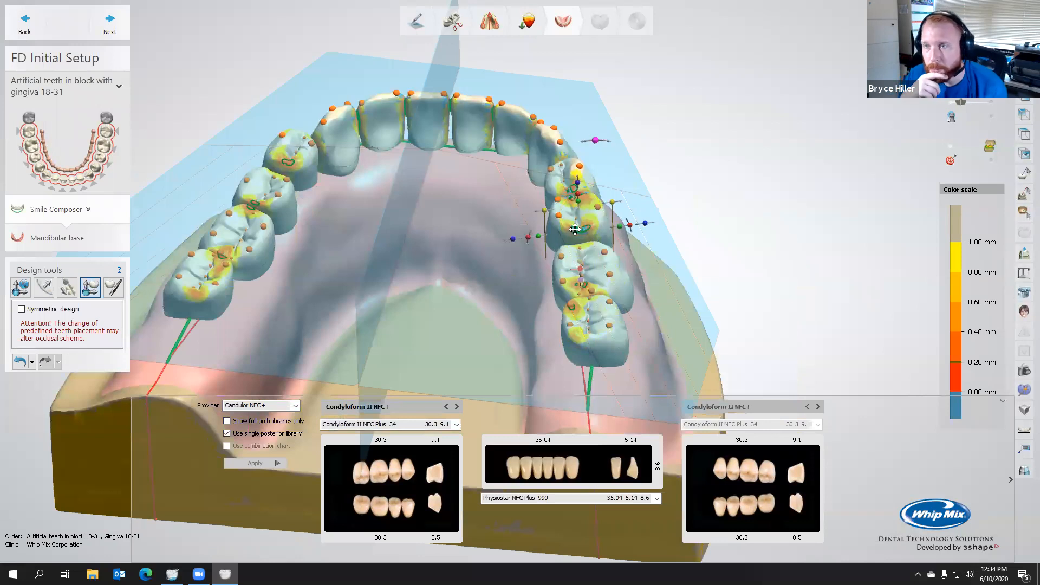
# Step: Bring the right lower second premolar and first premolar to contact with their antagonists
pyautogui.rightClick(575, 229)
pyautogui.click(607, 261)
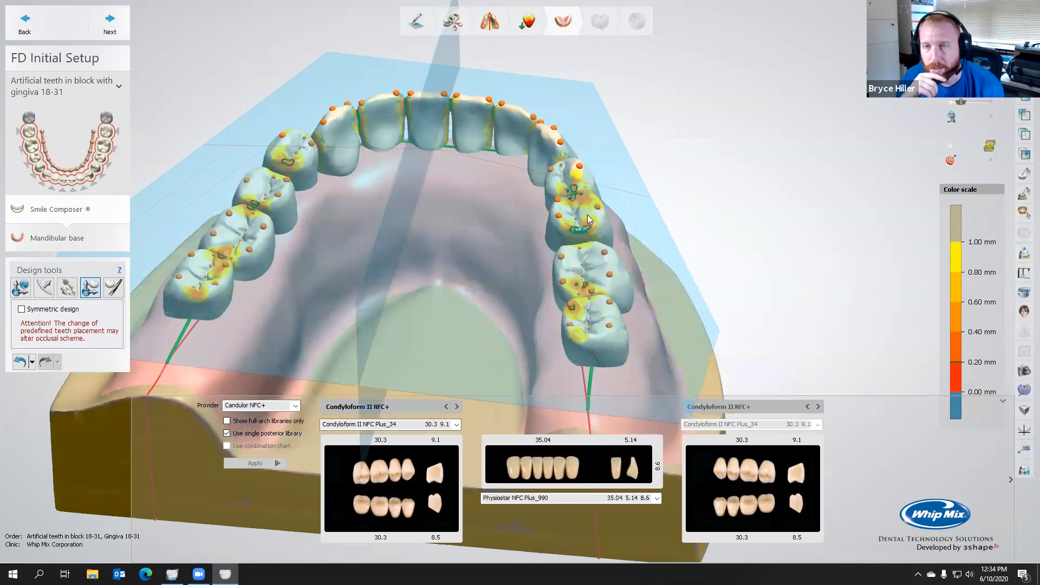
pyautogui.click(578, 208)
pyautogui.rightClick(567, 192)
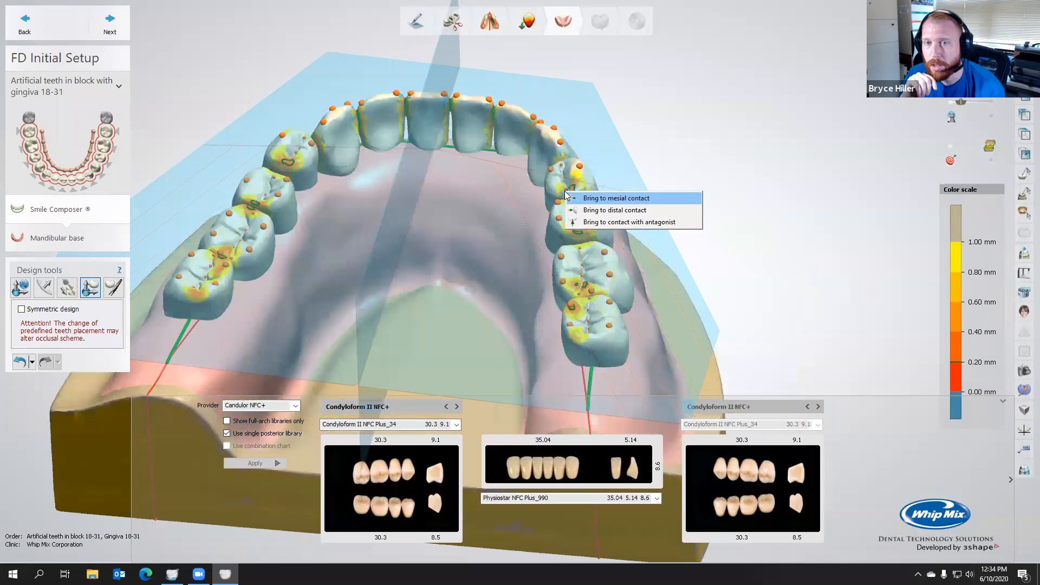
pyautogui.click(588, 222)
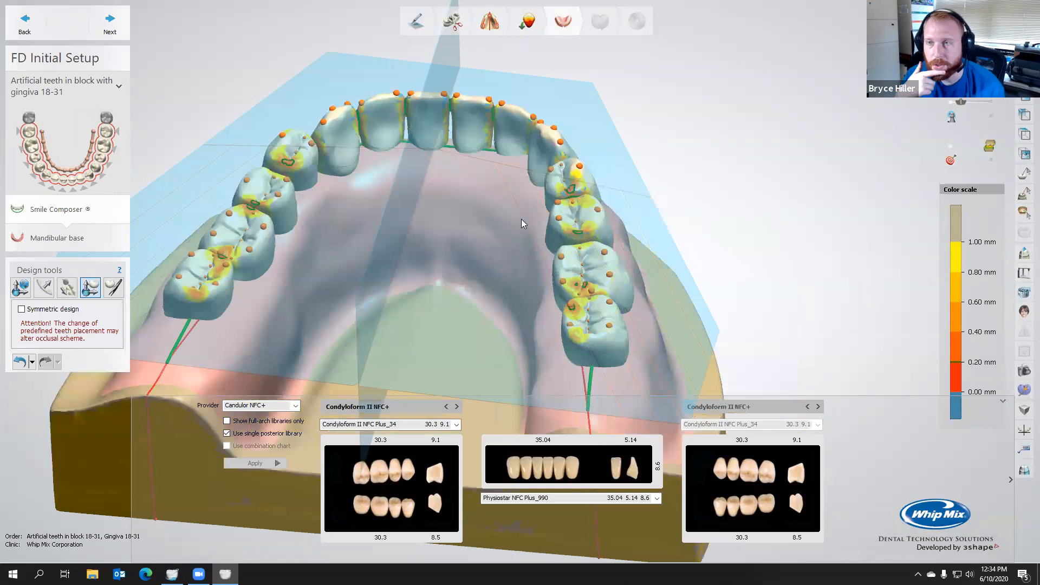
# Step: Adjust the tilt and position of the right lower second molar slightly, and bring it back to contact with its antagonist
pyautogui.moveTo(518, 259); pyautogui.dragTo(227, 202, button='right')
pyautogui.scroll(4, 226, 203)
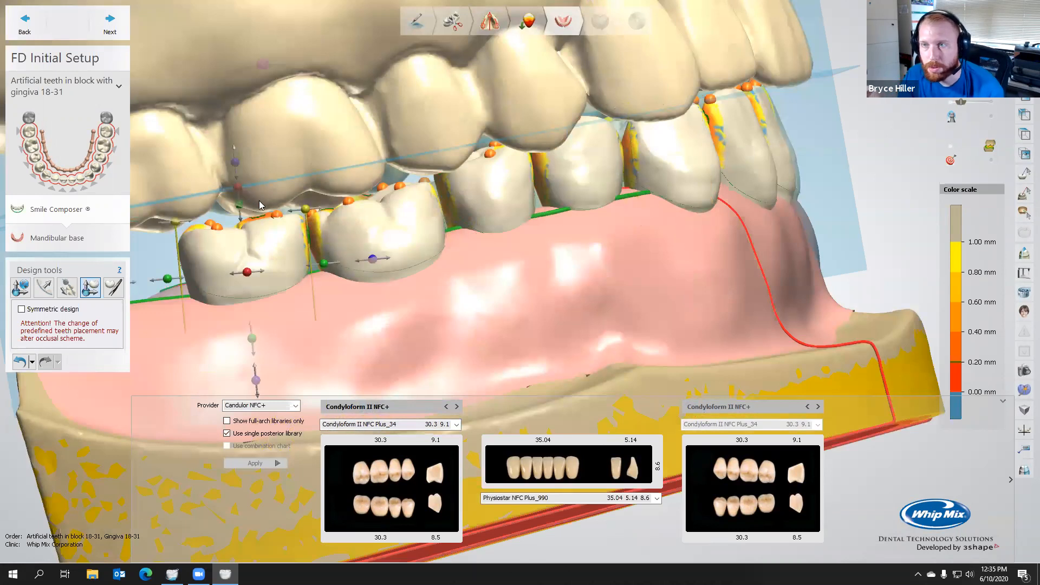
pyautogui.moveTo(242, 189); pyautogui.dragTo(249, 190)
pyautogui.moveTo(234, 244); pyautogui.dragTo(229, 244)
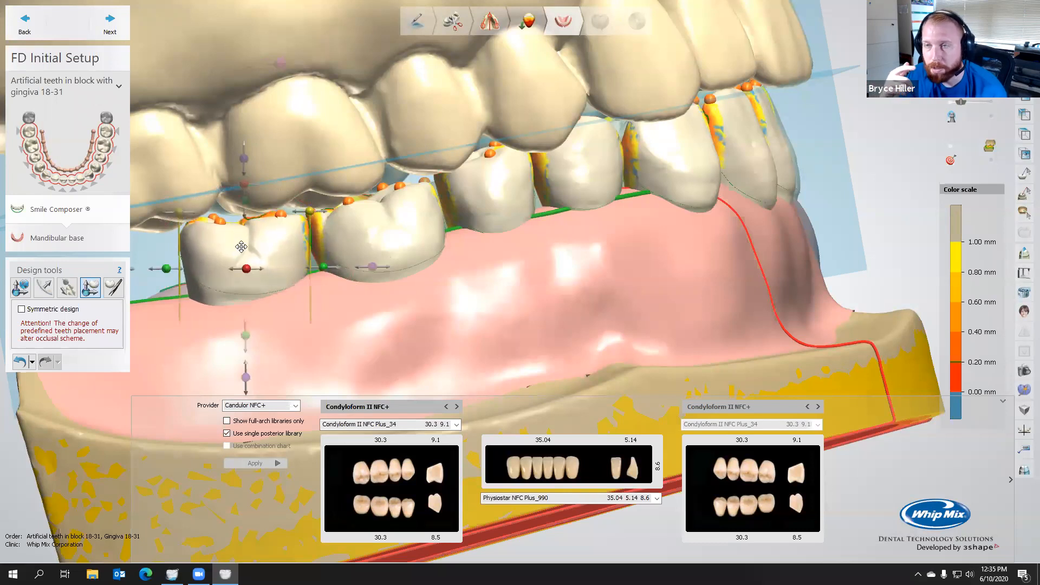
pyautogui.rightClick(242, 248)
pyautogui.click(277, 266)
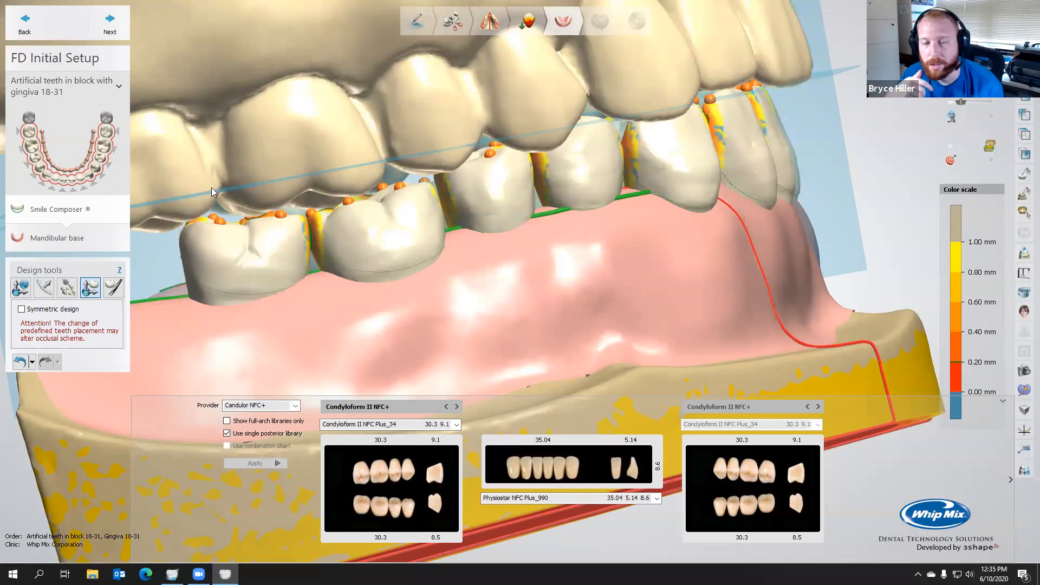
# Step: Examine how the lower teeth occlude with the upper arch from the right side, left side and front
pyautogui.moveTo(321, 191); pyautogui.dragTo(379, 188, button='right')
pyautogui.moveTo(268, 188); pyautogui.dragTo(358, 216, button='right')
pyautogui.scroll(-5, 401, 211)
pyautogui.moveTo(433, 204); pyautogui.dragTo(270, 217, button='right')
pyautogui.scroll(5, 369, 220)
pyautogui.scroll(-6, 260, 216)
pyautogui.moveTo(335, 218); pyautogui.dragTo(384, 214, button='right')
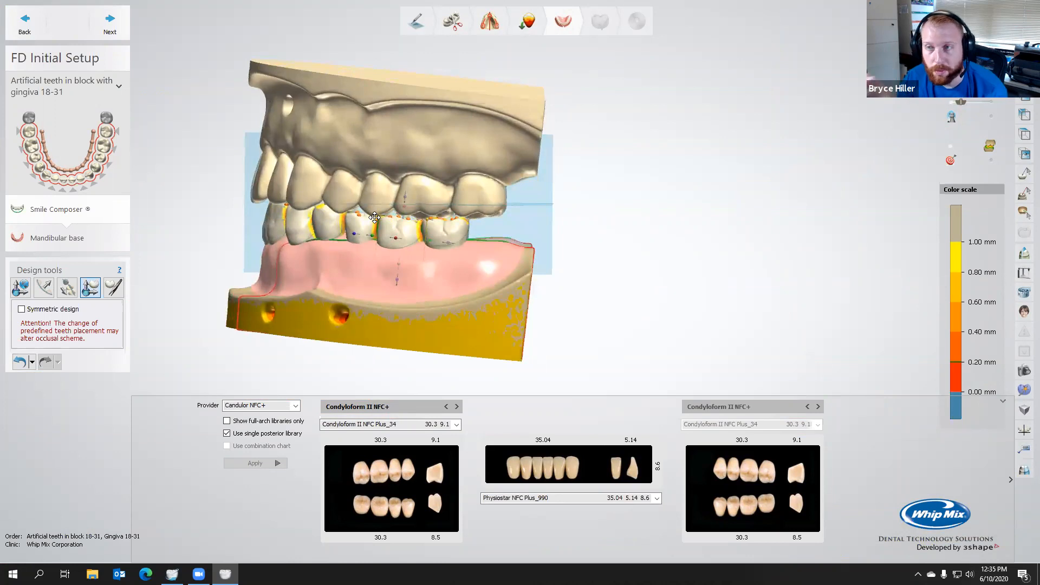
pyautogui.scroll(-3, 375, 217)
pyautogui.moveTo(494, 215); pyautogui.dragTo(470, 236, button='right')
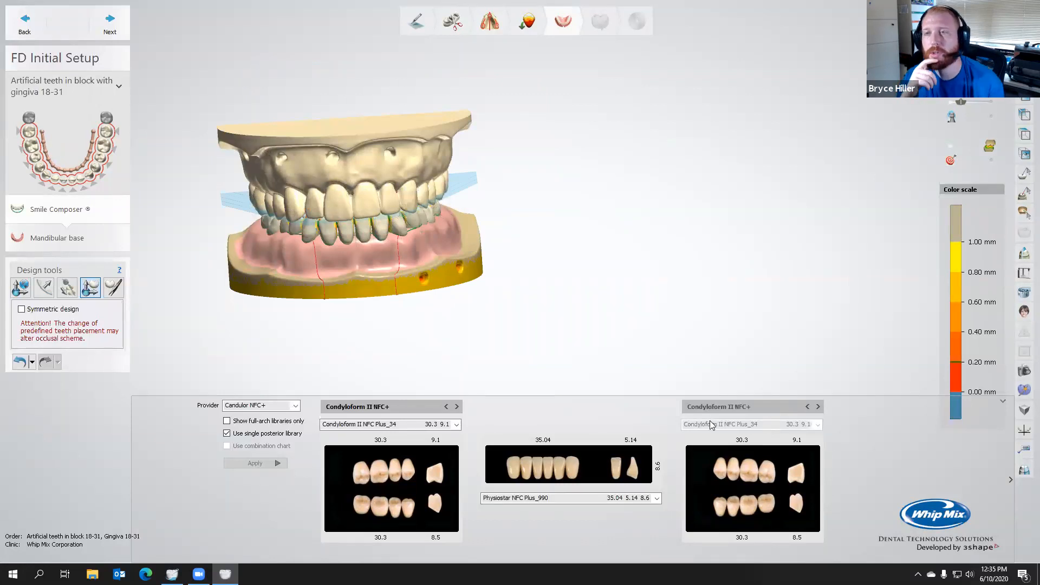
# Step: Replace the posterior teeth with the library set Condyloform II NFC Plus_38 (34.9 / 10.5) and apply it to the setup
pyautogui.click(453, 424)
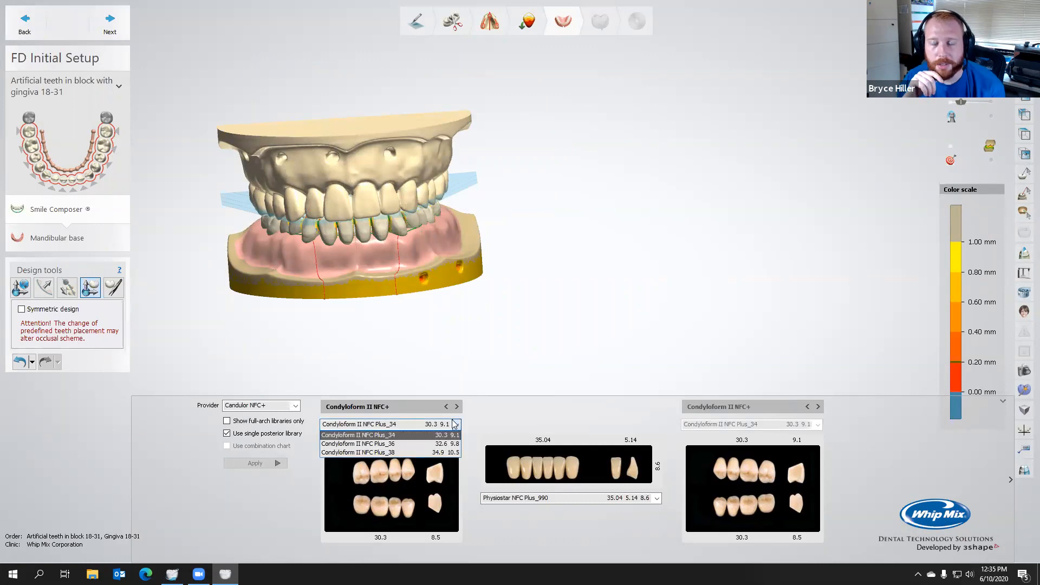
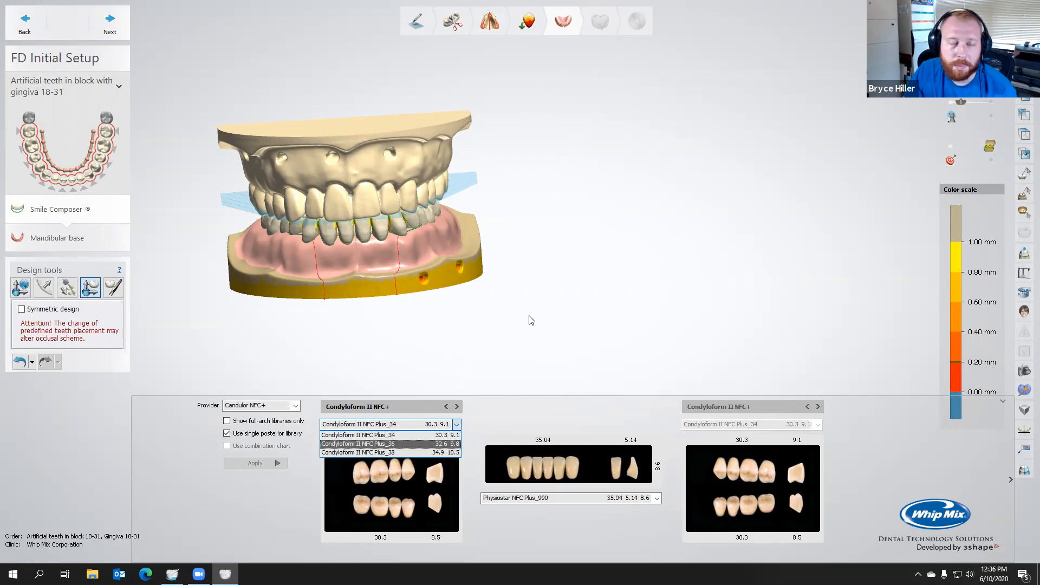
pyautogui.click(596, 324)
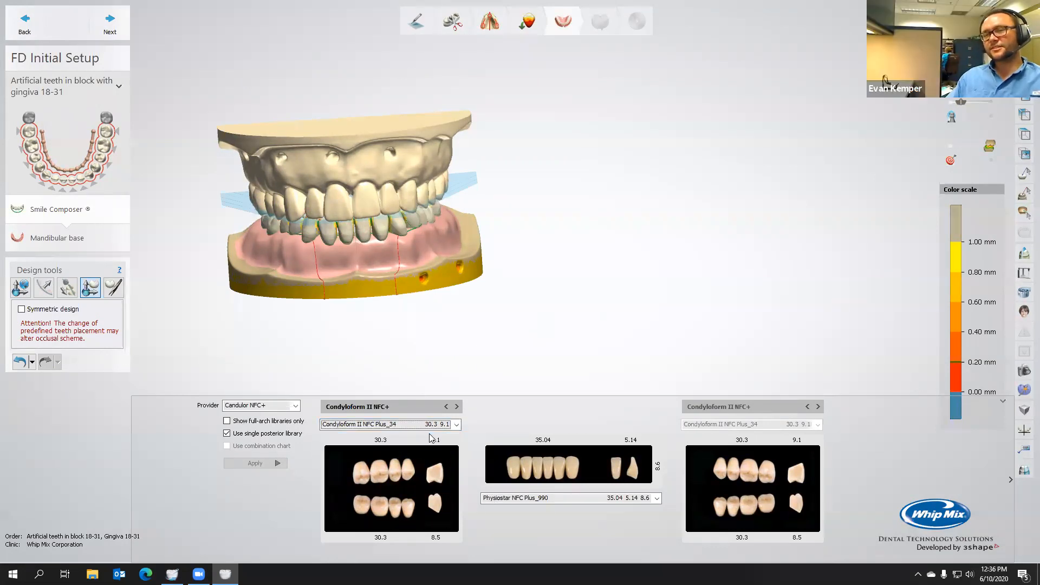
pyautogui.click(456, 426)
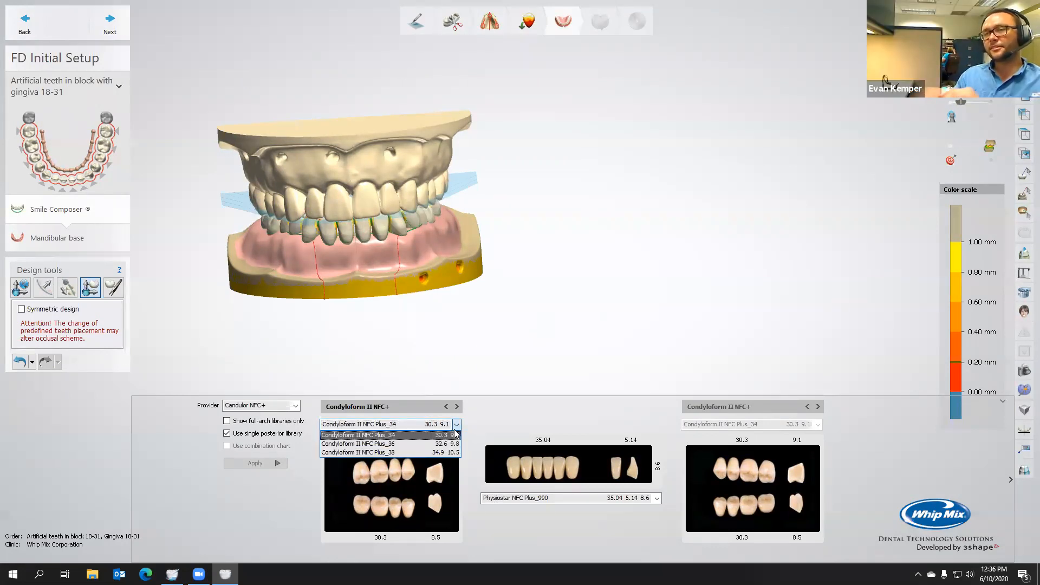
pyautogui.click(445, 452)
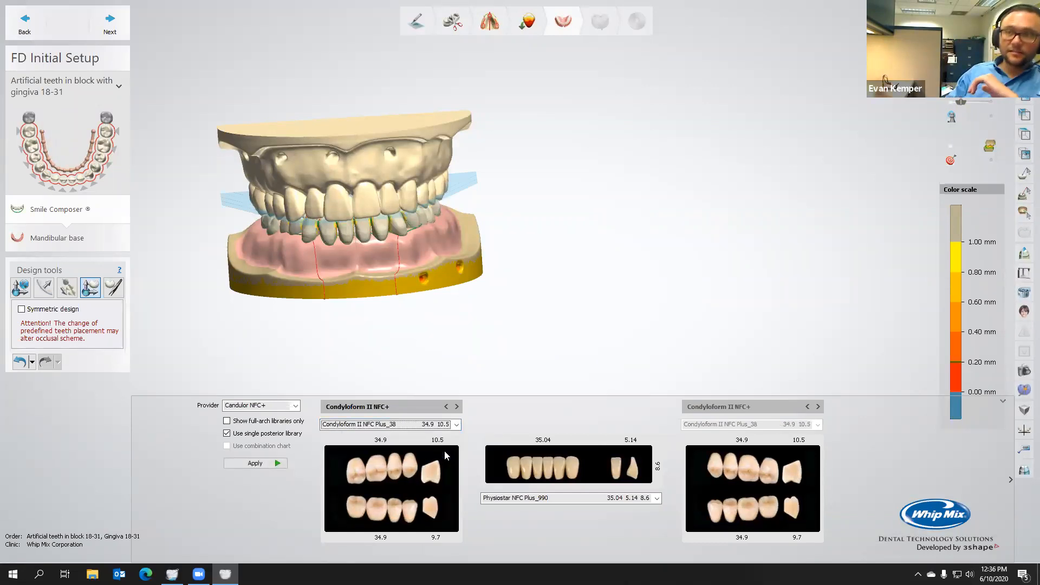
pyautogui.click(256, 464)
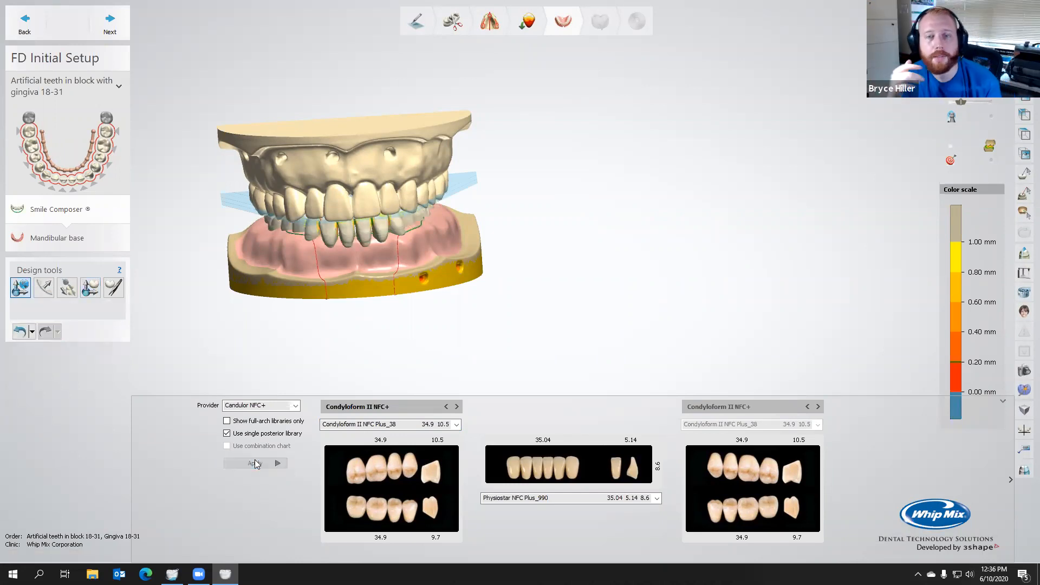
# Step: Try shifting the whole lower tooth set slightly and undo the last move
pyautogui.moveTo(355, 254); pyautogui.dragTo(382, 183, button='right')
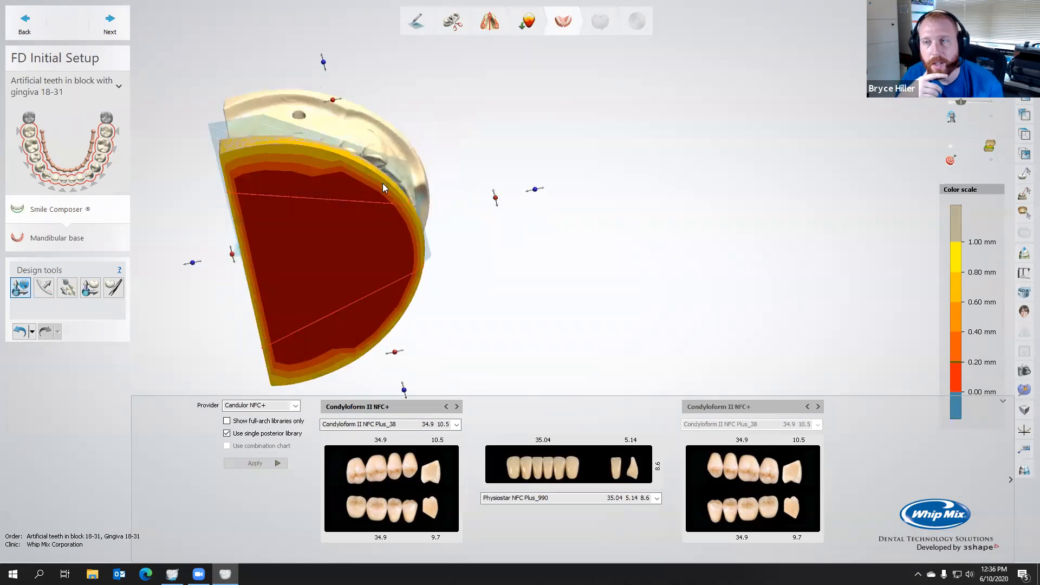
pyautogui.keyDown('ctrl'); pyautogui.click(382, 183); pyautogui.keyUp('ctrl')
pyautogui.moveTo(298, 156); pyautogui.dragTo(269, 166, button='right')
pyautogui.scroll(4, 307, 143)
pyautogui.scroll(3, 307, 143)
pyautogui.moveTo(231, 188); pyautogui.dragTo(230, 185)
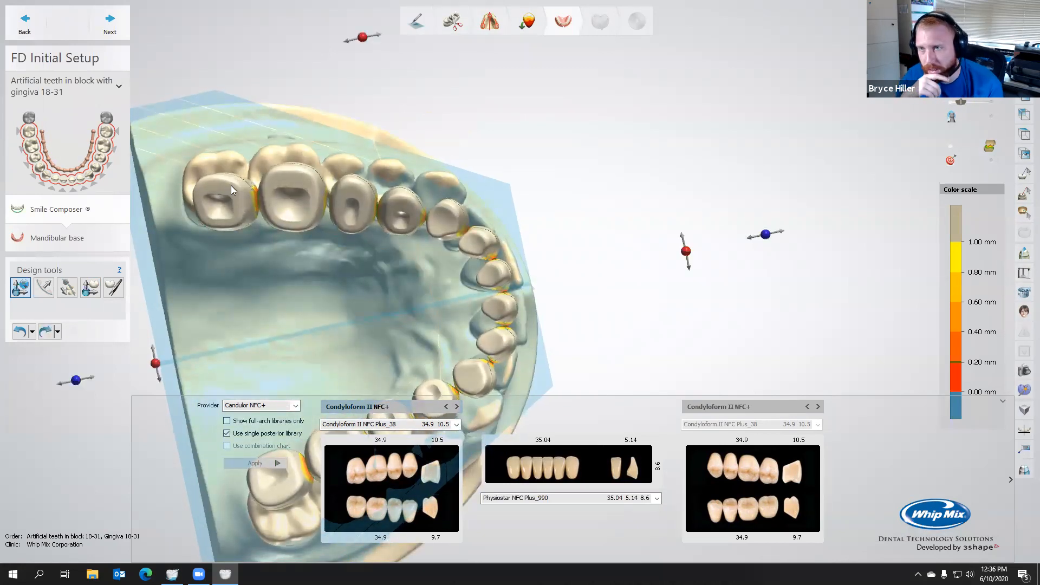
pyautogui.hotkey('ctrl', 'z')
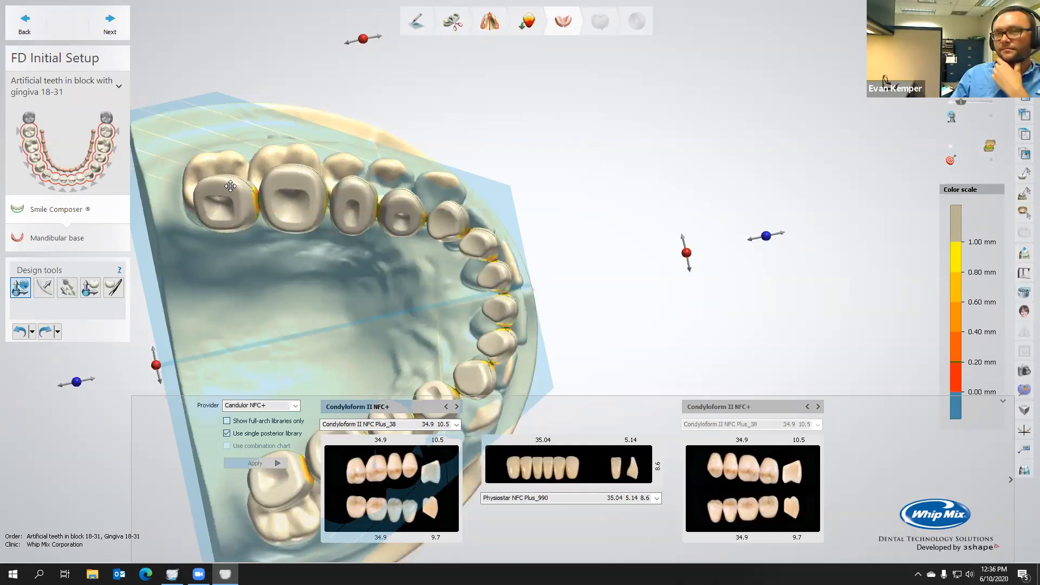
# Step: Enable individual tooth movement and shift the right lower second molar, first molar and neighbouring premolar slightly toward the cheek
pyautogui.click(90, 287)
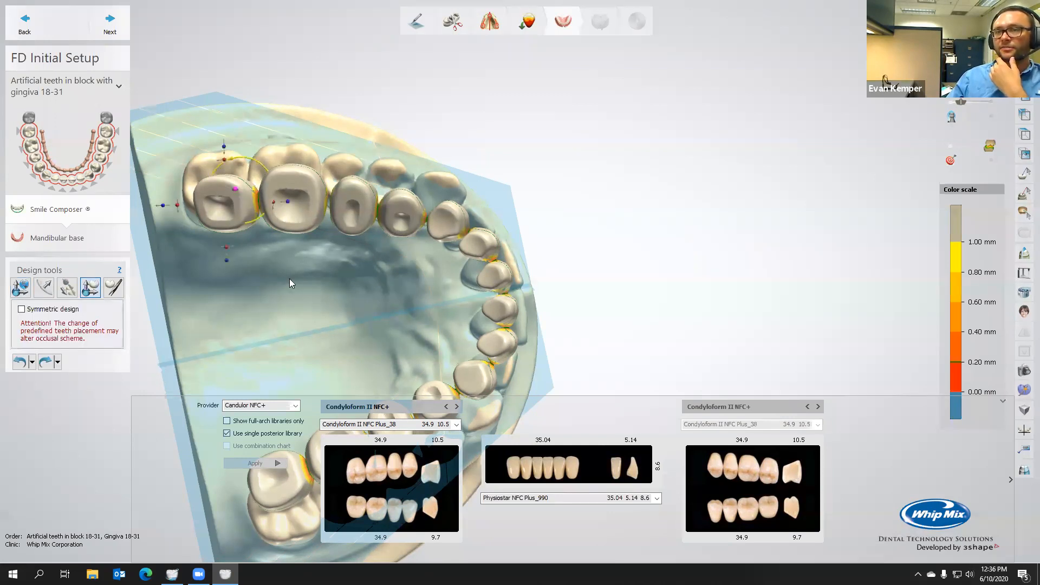
pyautogui.click(295, 405)
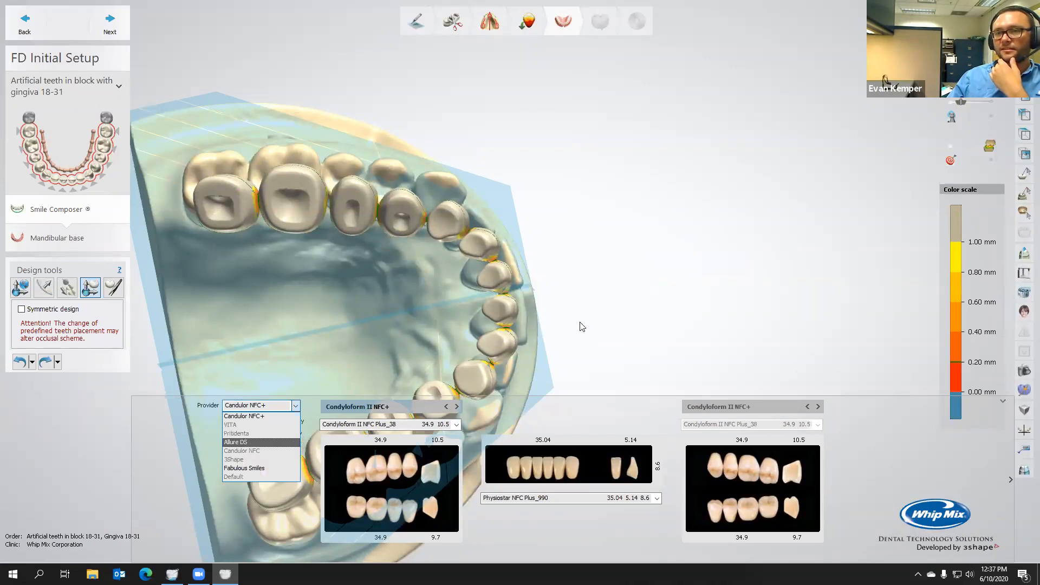
pyautogui.click(605, 304)
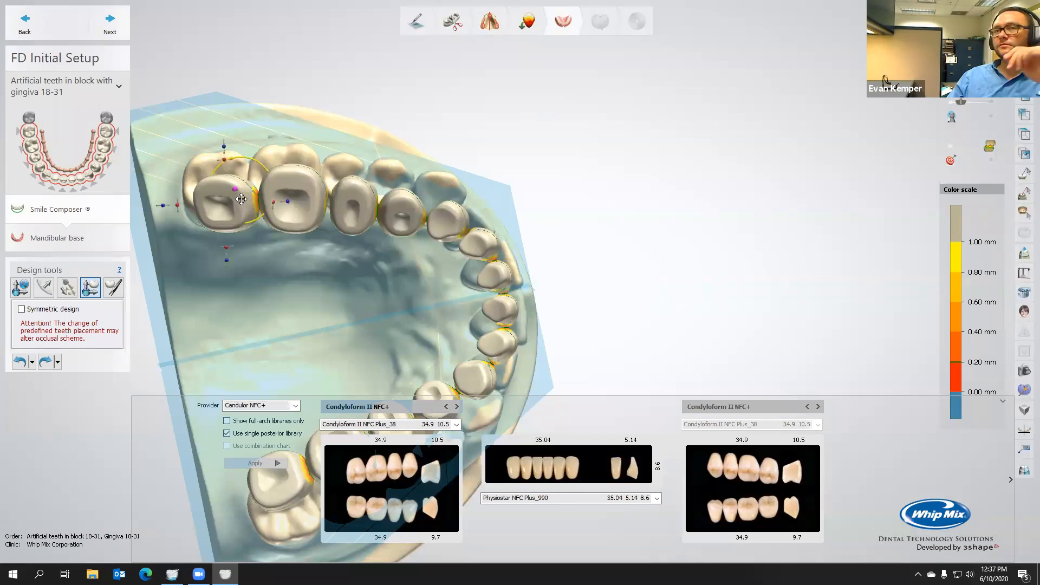
pyautogui.moveTo(239, 204); pyautogui.dragTo(239, 200)
pyautogui.moveTo(303, 184); pyautogui.dragTo(303, 180)
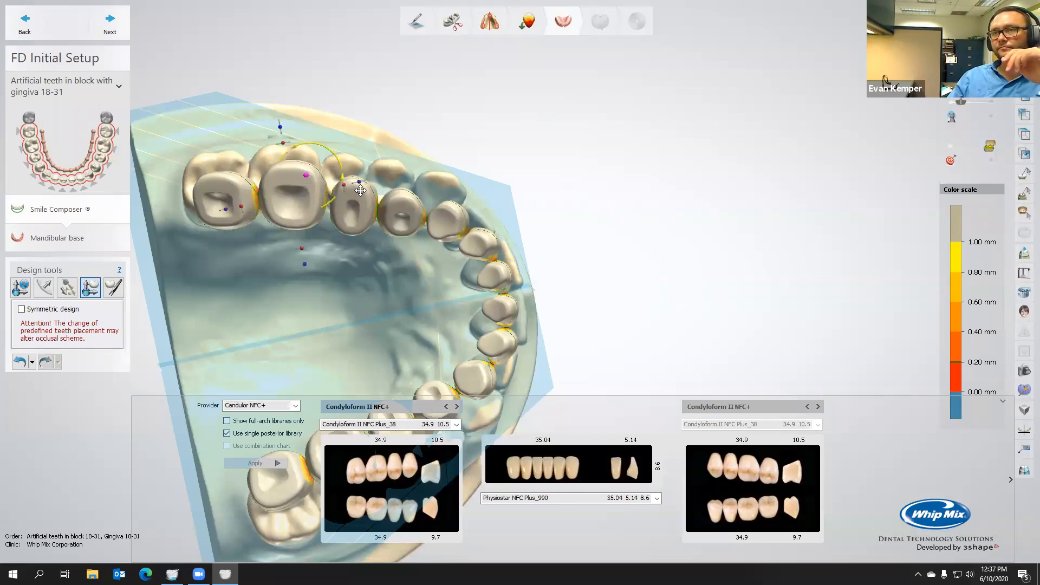
pyautogui.moveTo(362, 193); pyautogui.dragTo(386, 194)
# Step: Shift the left lower second and first molars slightly toward the cheek
pyautogui.scroll(-3, 296, 327)
pyautogui.moveTo(297, 328); pyautogui.dragTo(377, 275, button='right')
pyautogui.scroll(4, 377, 274)
pyautogui.click(290, 357)
pyautogui.moveTo(291, 363); pyautogui.dragTo(292, 367)
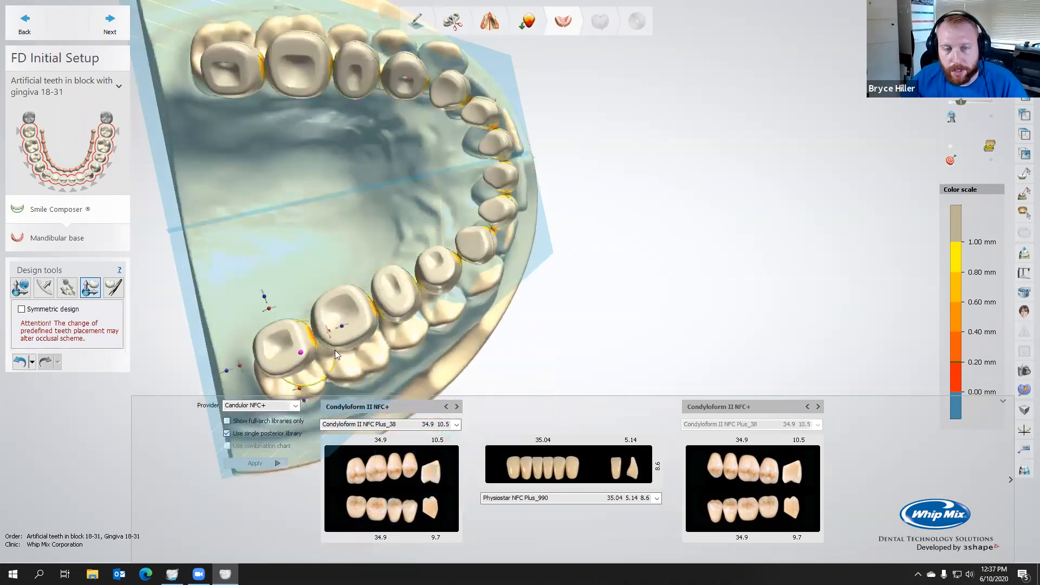
pyautogui.click(353, 338)
pyautogui.moveTo(355, 336); pyautogui.dragTo(356, 339)
# Step: Shift the left lower second and first premolars slightly toward the cheek, in line with the molars
pyautogui.click(392, 316)
pyautogui.moveTo(400, 312); pyautogui.dragTo(403, 317)
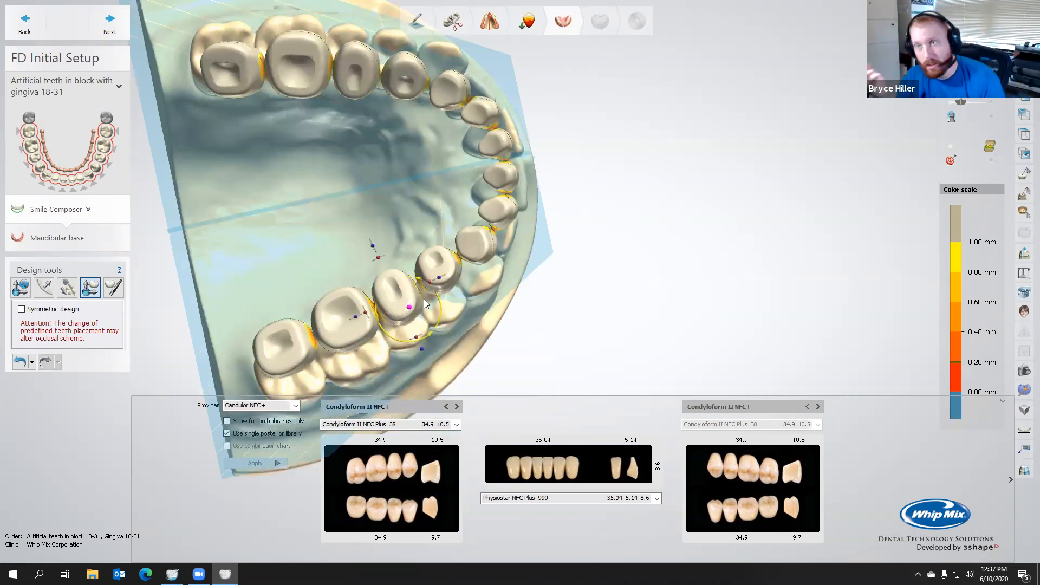
pyautogui.click(445, 277)
pyautogui.moveTo(447, 279); pyautogui.dragTo(450, 282)
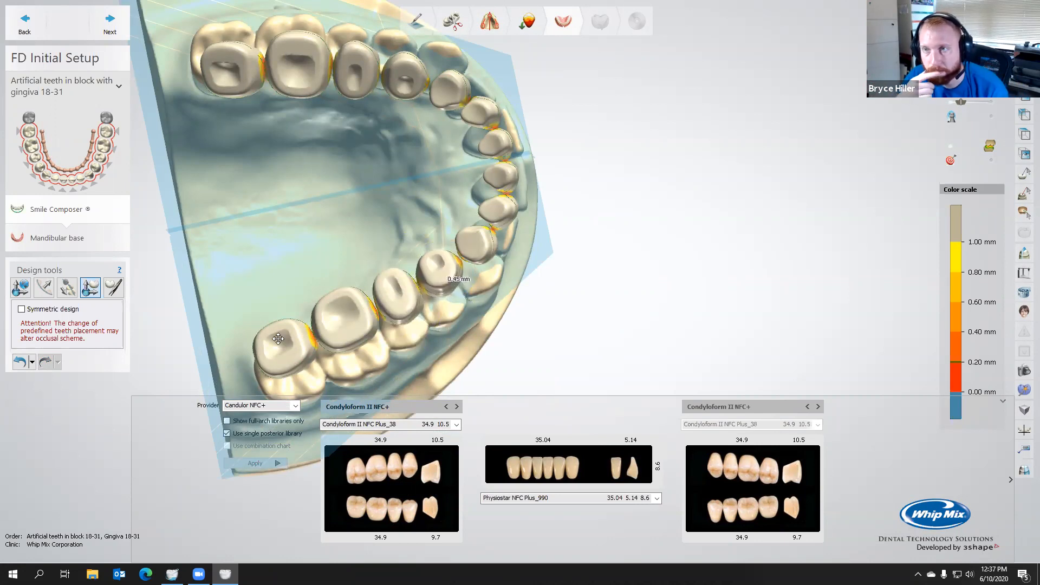
pyautogui.click(295, 406)
pyautogui.click(293, 411)
# Step: Bring the left lower second premolar, first molar and second molar to contact with their antagonists
pyautogui.moveTo(594, 295); pyautogui.dragTo(401, 362, button='right')
pyautogui.moveTo(406, 344); pyautogui.dragTo(371, 342, button='right')
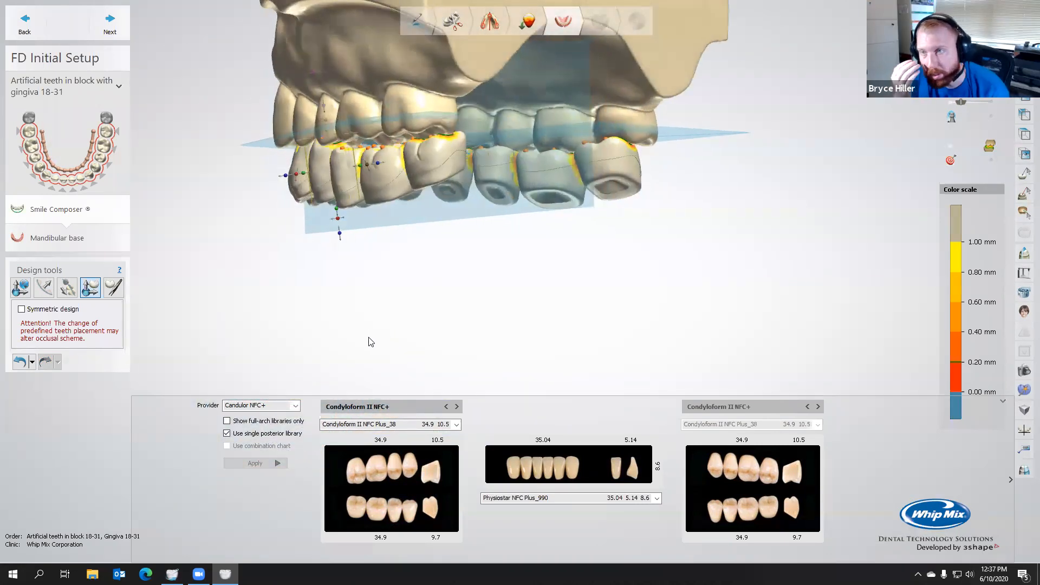
pyautogui.rightClick(344, 178)
pyautogui.click(360, 206)
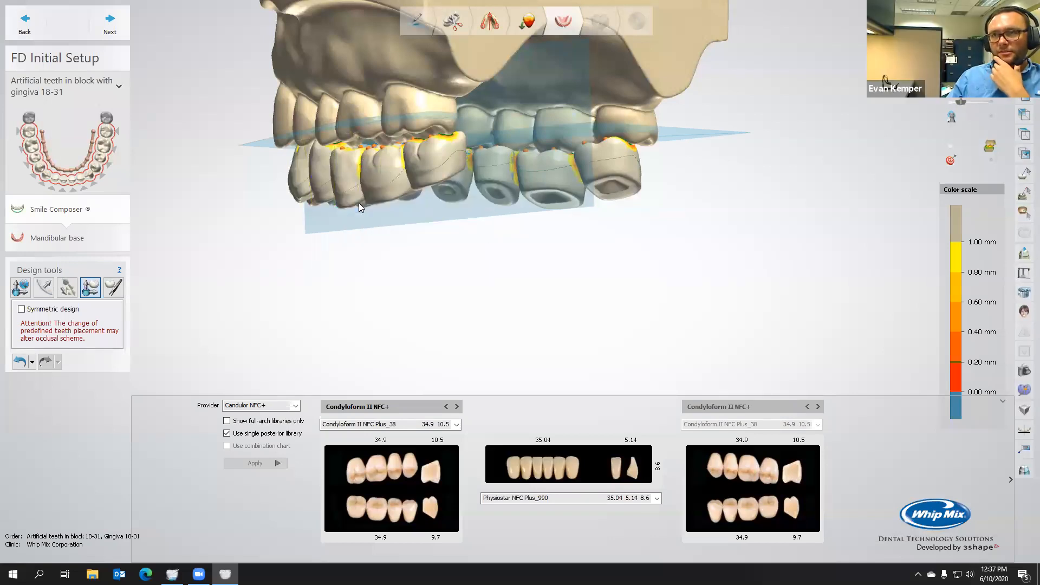
pyautogui.rightClick(390, 166)
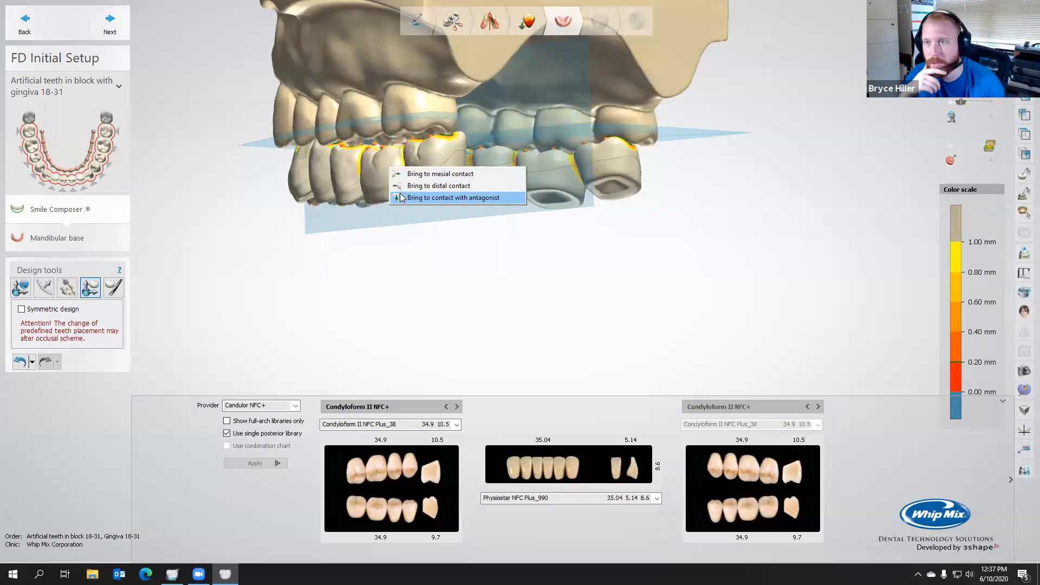
pyautogui.click(399, 196)
pyautogui.rightClick(423, 160)
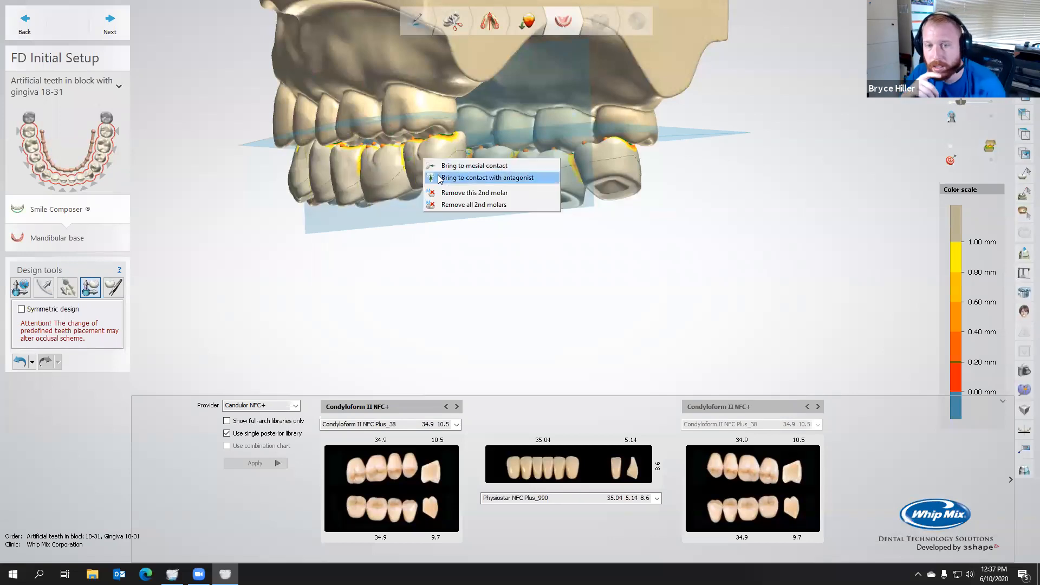
pyautogui.click(445, 179)
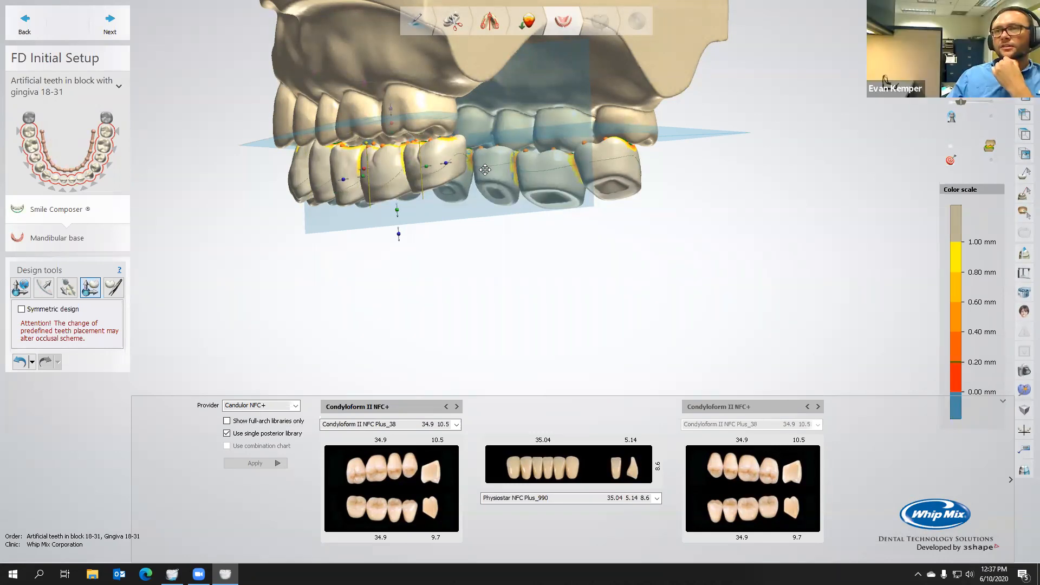
# Step: Fine-adjust the right lower canine, premolars and molars slightly outward beneath the upper arch
pyautogui.moveTo(507, 177); pyautogui.dragTo(384, 180, button='right')
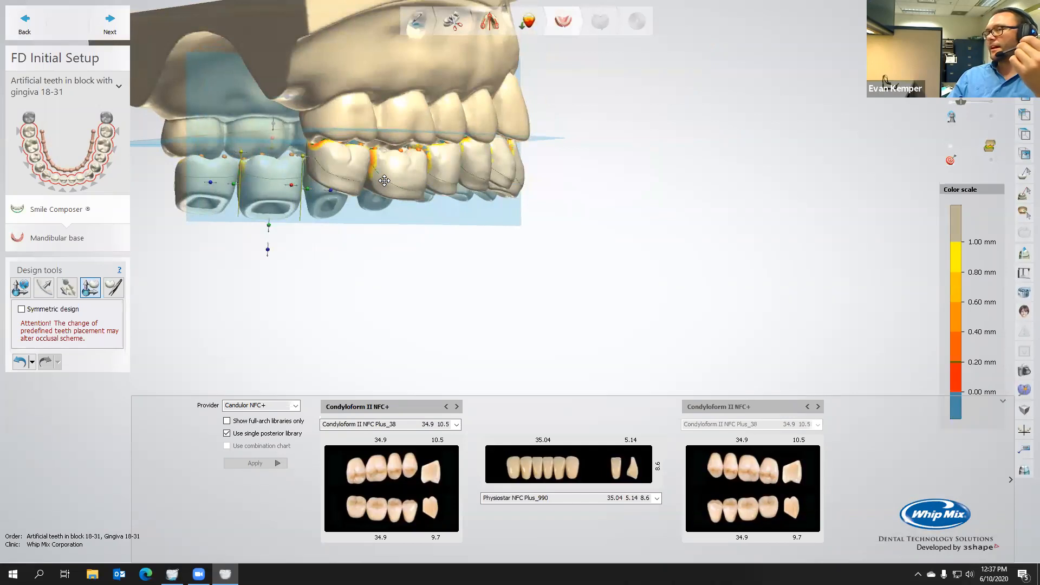
pyautogui.moveTo(499, 183); pyautogui.dragTo(437, 204, button='right')
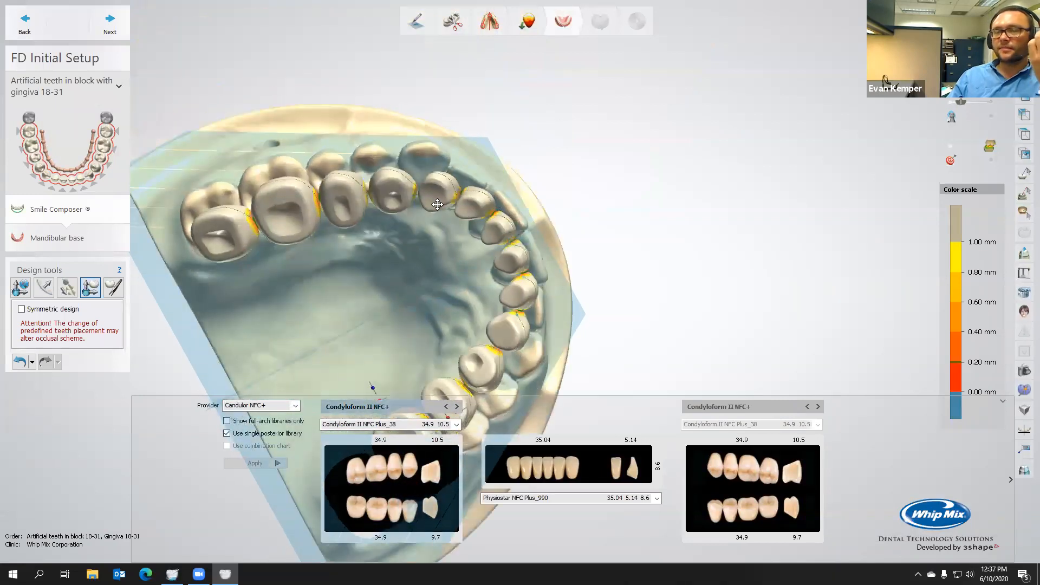
pyautogui.moveTo(438, 195); pyautogui.dragTo(444, 194)
pyautogui.click(469, 203)
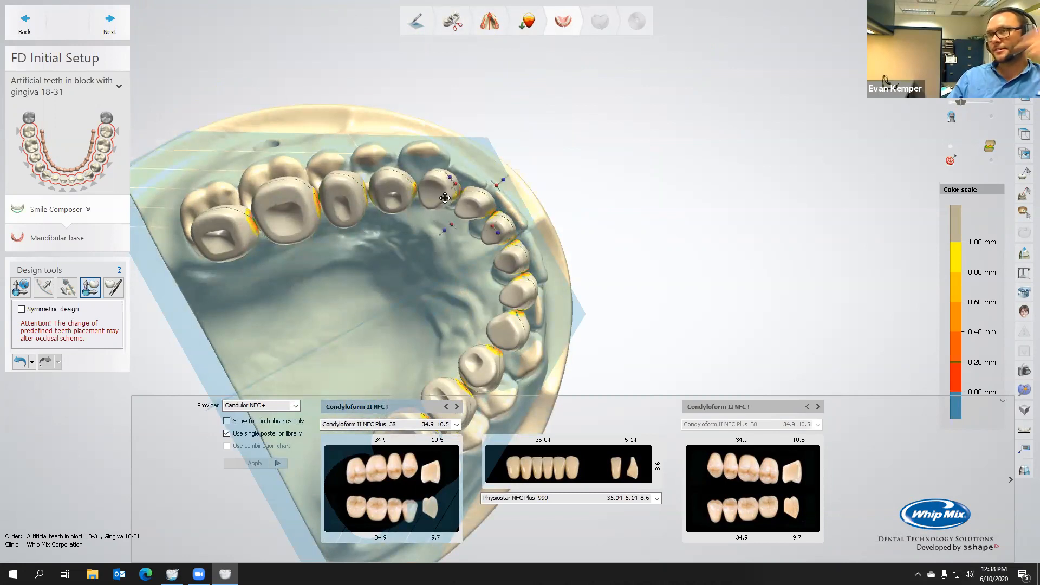
pyautogui.moveTo(440, 196); pyautogui.dragTo(478, 206)
pyautogui.click(396, 183)
pyautogui.moveTo(394, 183); pyautogui.dragTo(395, 181)
pyautogui.click(344, 189)
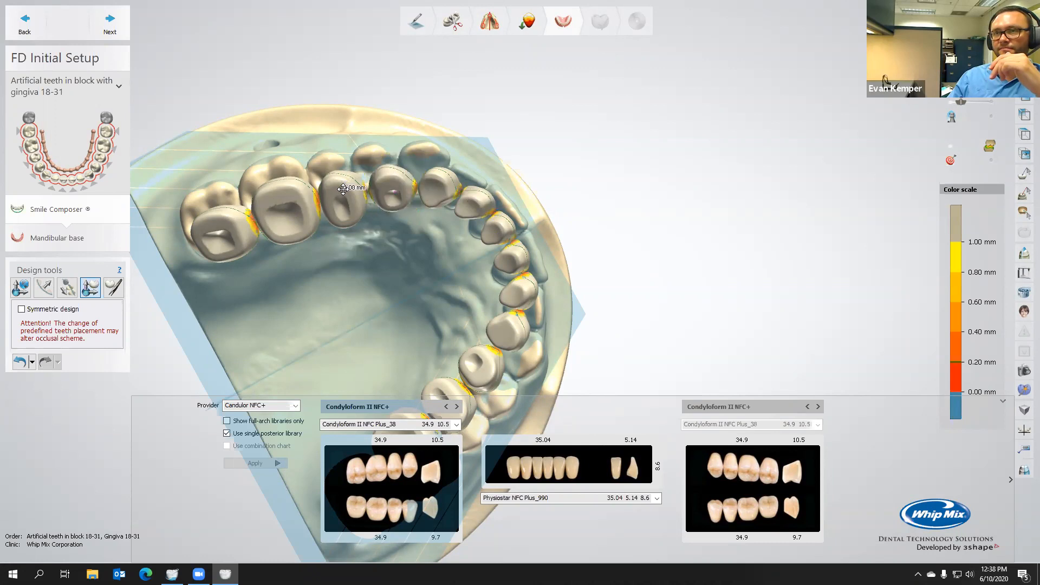
pyautogui.click(284, 191)
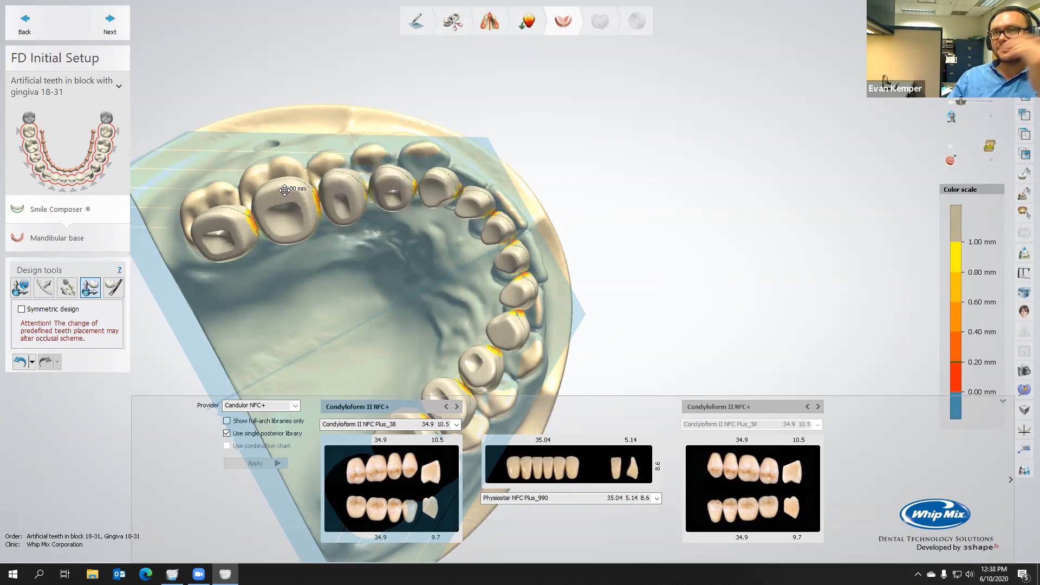
pyautogui.moveTo(285, 190); pyautogui.dragTo(284, 188)
pyautogui.click(239, 217)
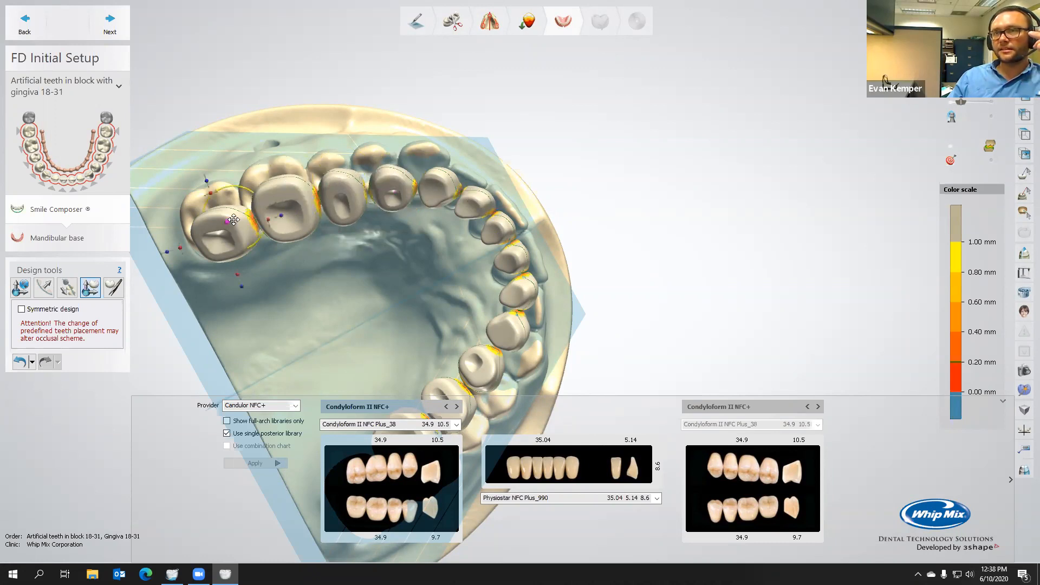
# Step: Bring the right lower second molar, first molar, second premolar and first premolar to contact with their antagonists
pyautogui.moveTo(274, 186); pyautogui.dragTo(285, 267, button='right')
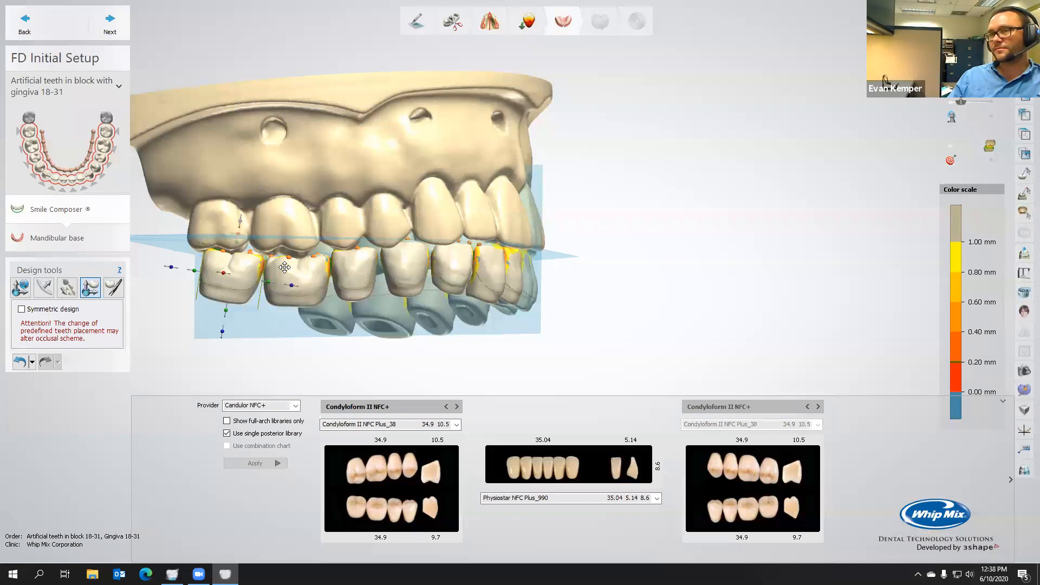
pyautogui.rightClick(244, 277)
pyautogui.click(266, 296)
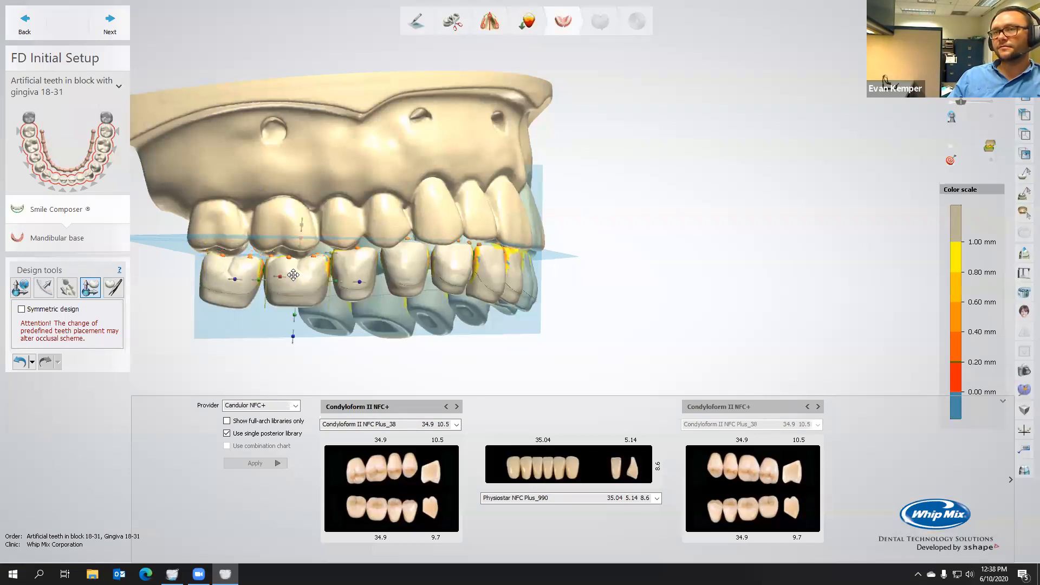
pyautogui.rightClick(294, 276)
pyautogui.click(333, 305)
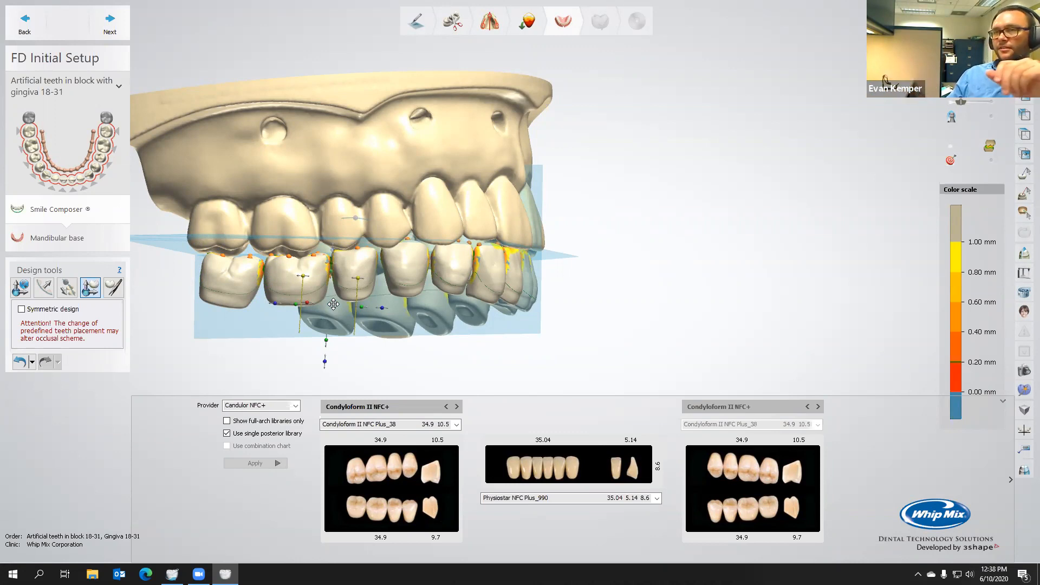
pyautogui.rightClick(362, 269)
pyautogui.click(387, 301)
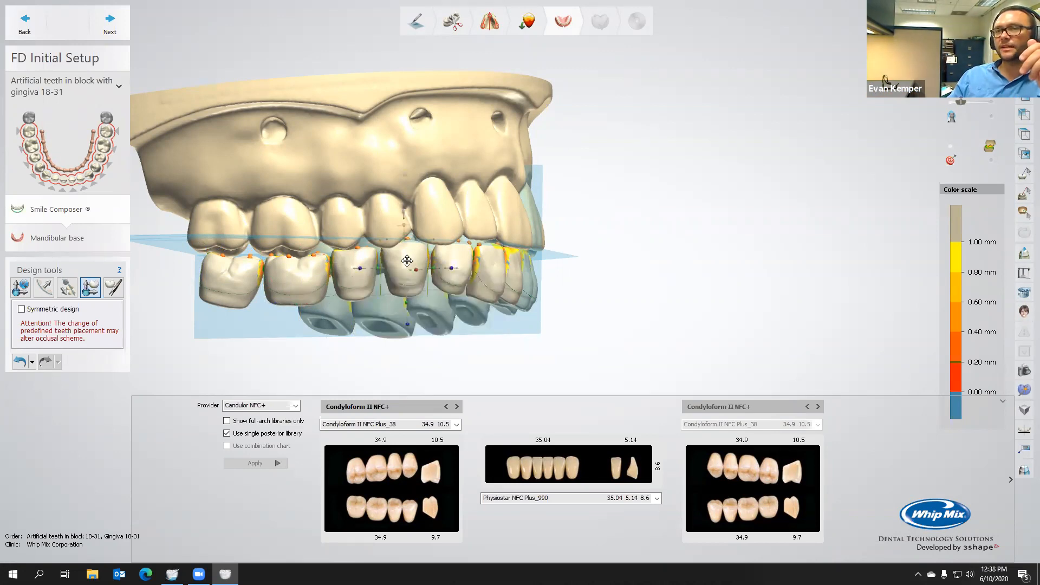
pyautogui.rightClick(409, 263)
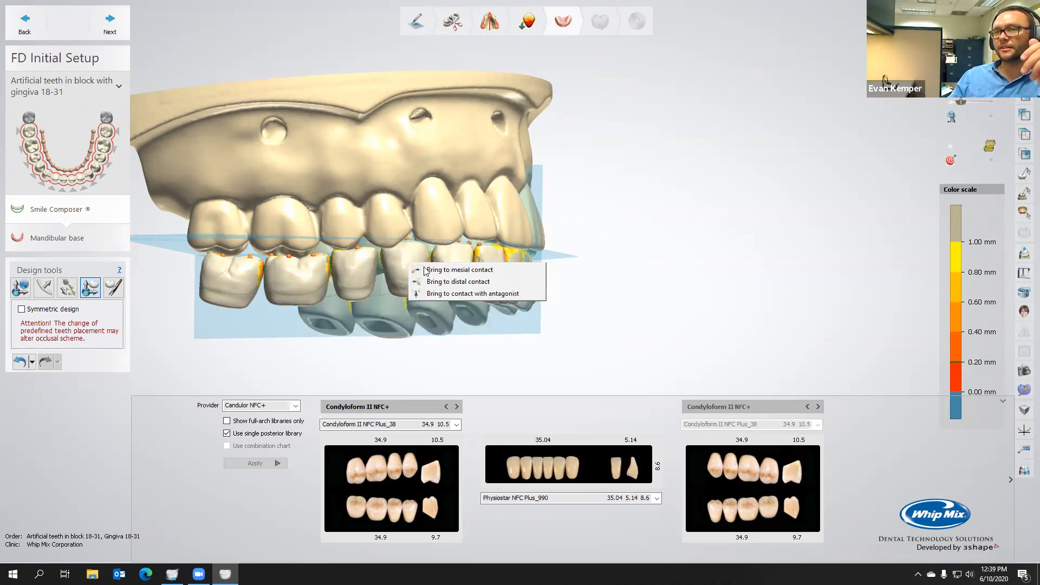
pyautogui.click(436, 293)
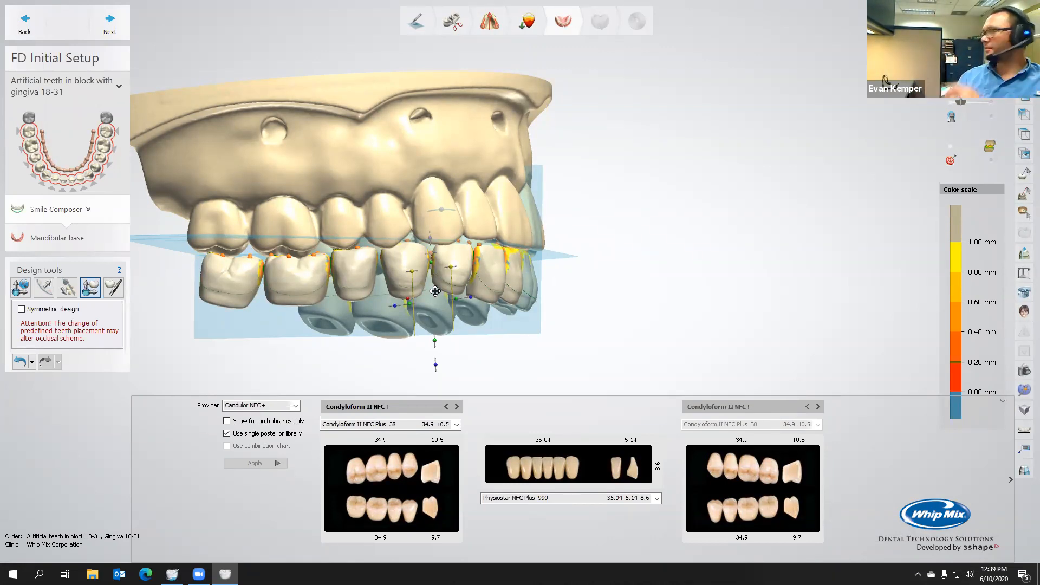
# Step: Activate the gingiva line editing tool and set its radius to 3.15 mm
pyautogui.scroll(-4, 435, 291)
pyautogui.moveTo(435, 292); pyautogui.dragTo(530, 287, button='right')
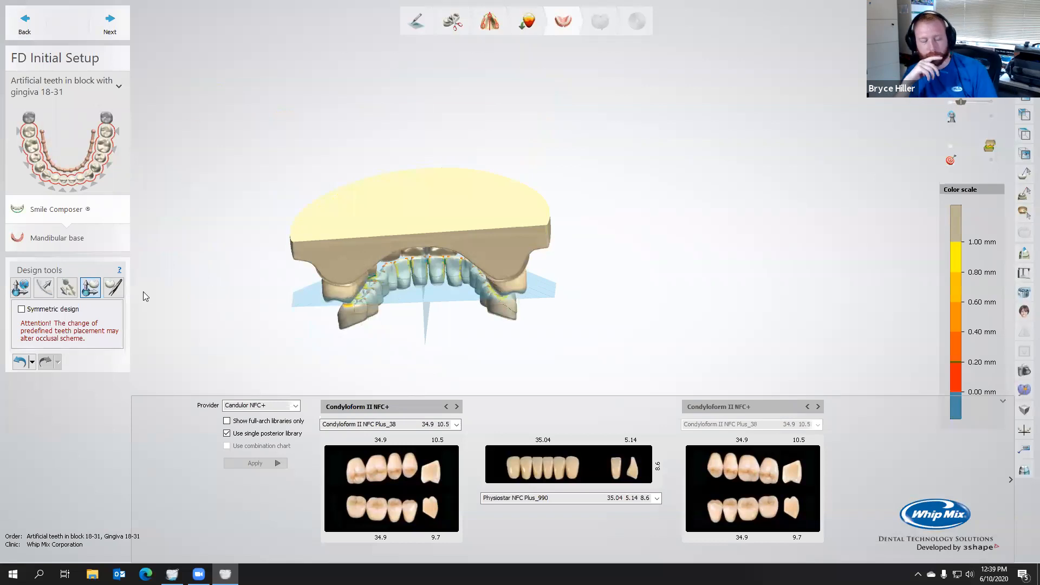
pyautogui.click(114, 291)
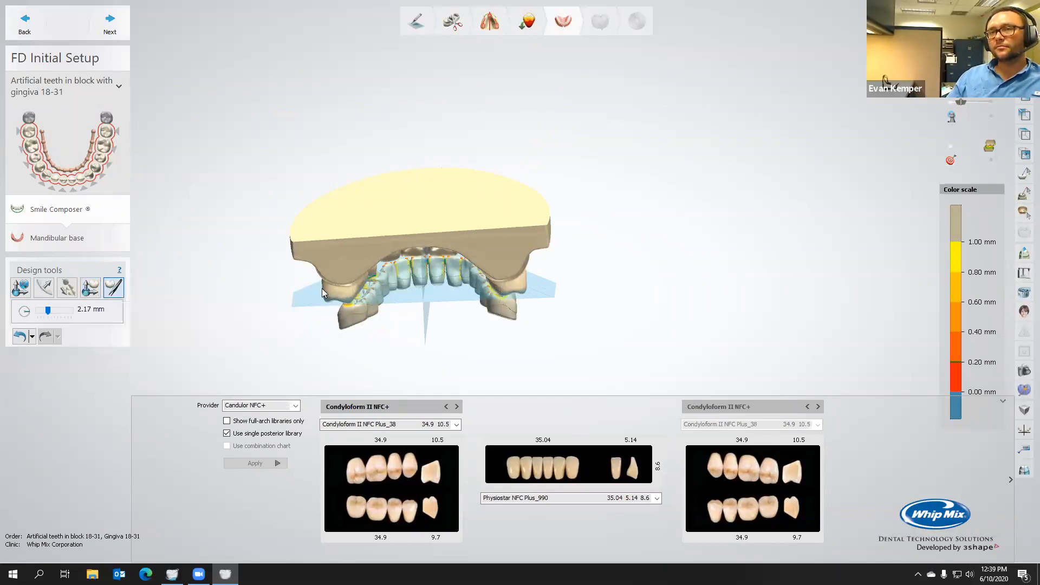
pyautogui.scroll(-5, 173, 307)
pyautogui.moveTo(432, 248); pyautogui.dragTo(446, 236, button='right')
pyautogui.scroll(3, 308, 323)
pyautogui.scroll(3, 307, 325)
pyautogui.moveTo(308, 325)
pyautogui.mouseDown(button='right')
pyautogui.moveTo(331, 314)
pyautogui.moveTo(322, 325)
pyautogui.mouseUp(button='right')
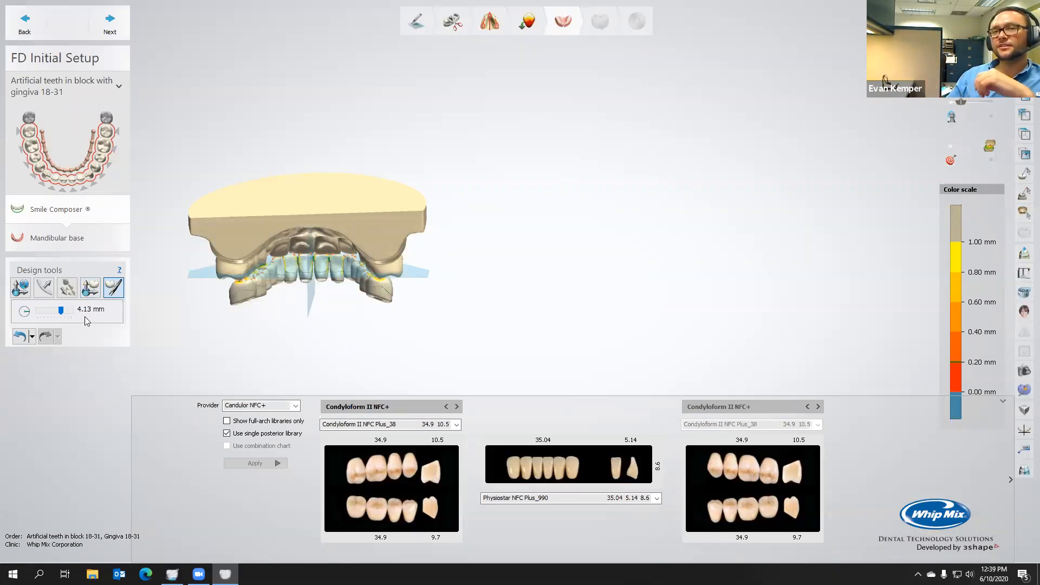
pyautogui.keyDown('shift'); pyautogui.scroll(3, 256, 272); pyautogui.keyUp('shift')
pyautogui.keyDown('shift'); pyautogui.scroll(-5, 253, 274); pyautogui.keyUp('shift')
pyautogui.scroll(5, 261, 343)
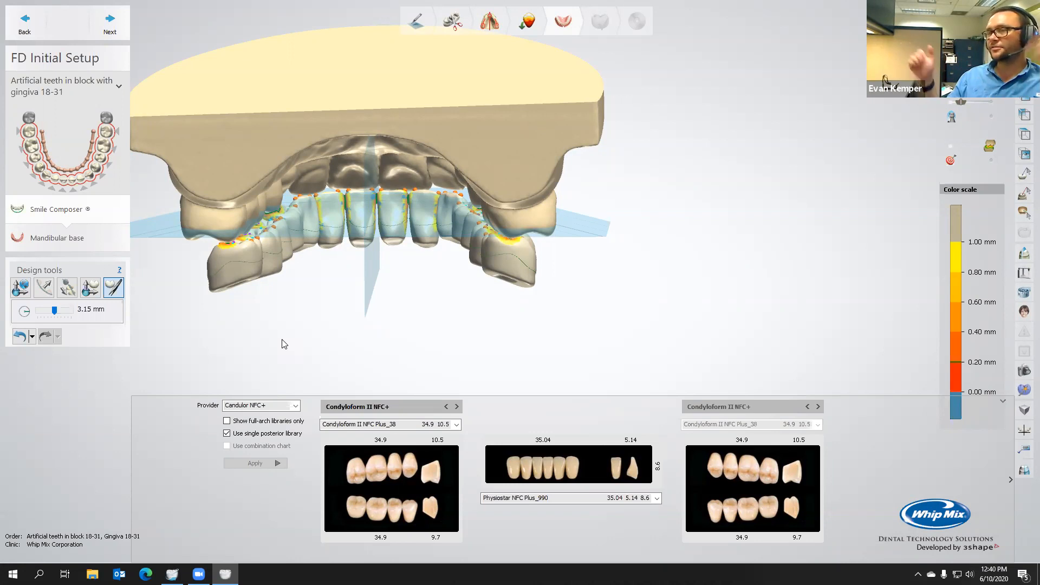
# Step: Continue to the denture base design, ignoring the gingiva lines violation, and choose the first Gingiva Esthetics preset
pyautogui.click(121, 30)
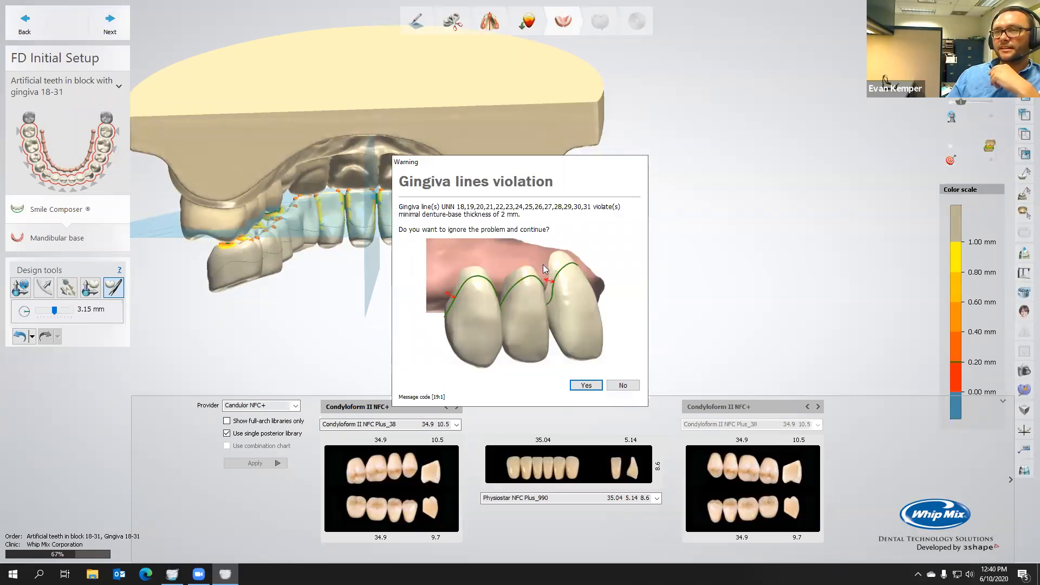
pyautogui.click(587, 386)
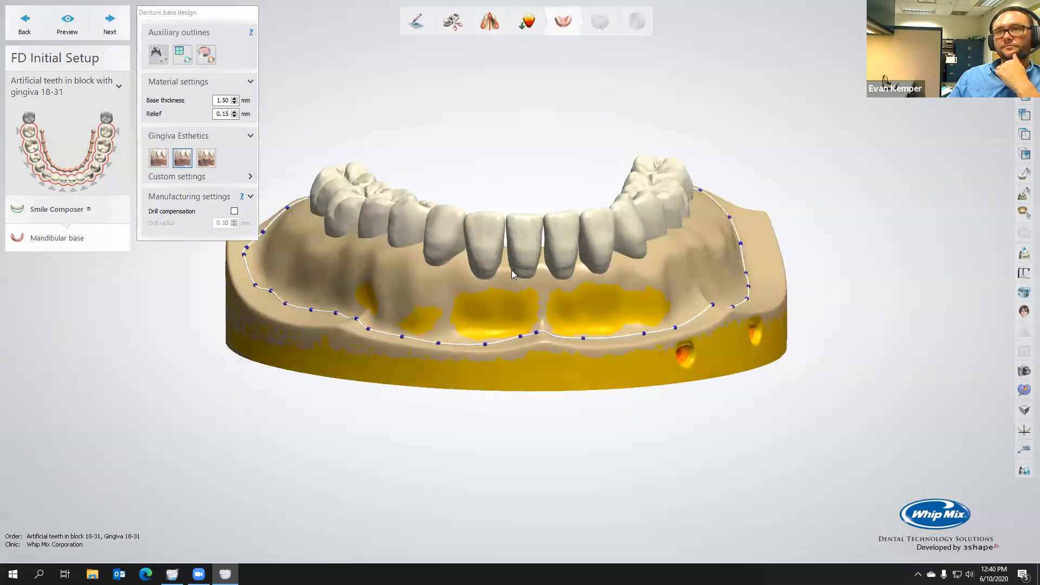
pyautogui.click(161, 162)
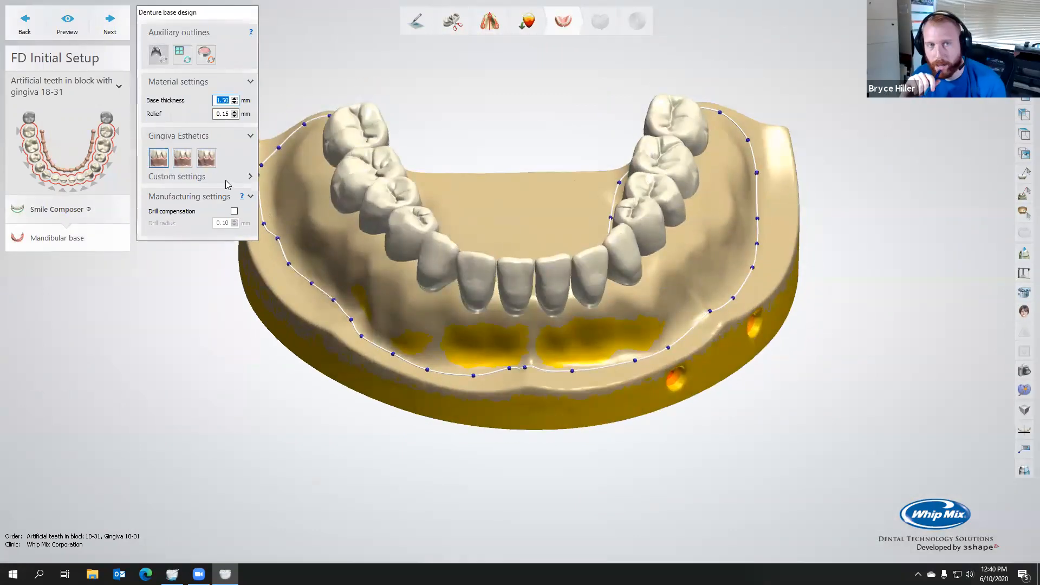
# Step: Generate a preview of the mandibular denture base and look it over from the front
pyautogui.click(79, 22)
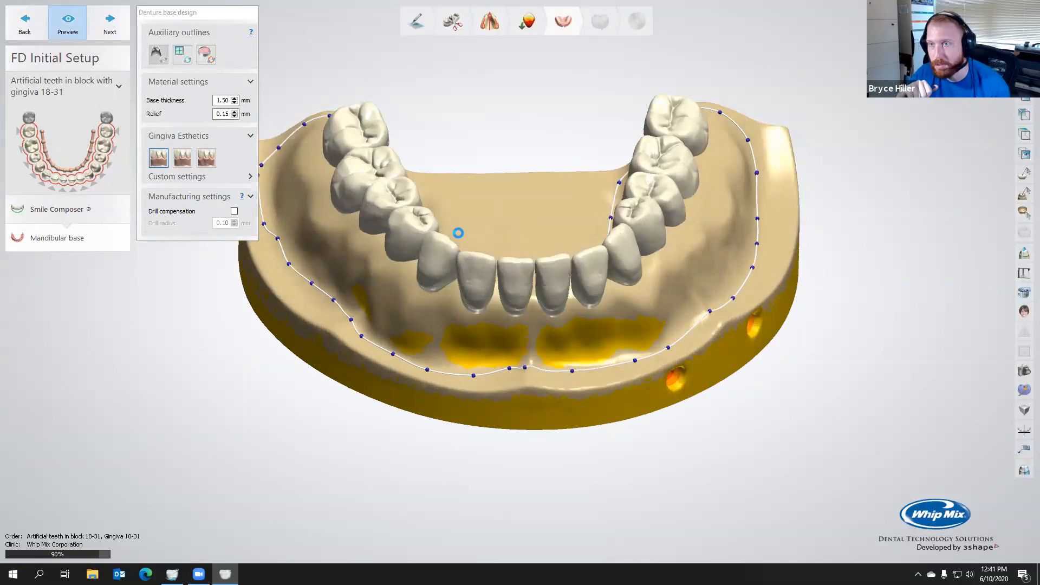
pyautogui.moveTo(630, 250)
pyautogui.mouseDown(button='right')
pyautogui.moveTo(626, 275)
pyautogui.moveTo(631, 231)
pyautogui.mouseUp(button='right')
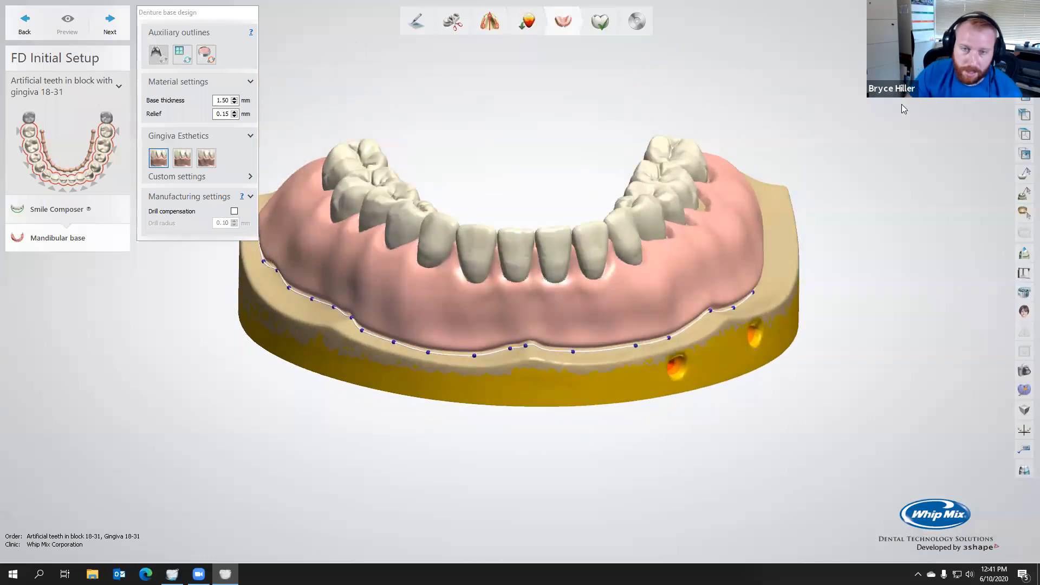
pyautogui.click(942, 65)
pyautogui.moveTo(942, 65); pyautogui.dragTo(939, 71, button='right')
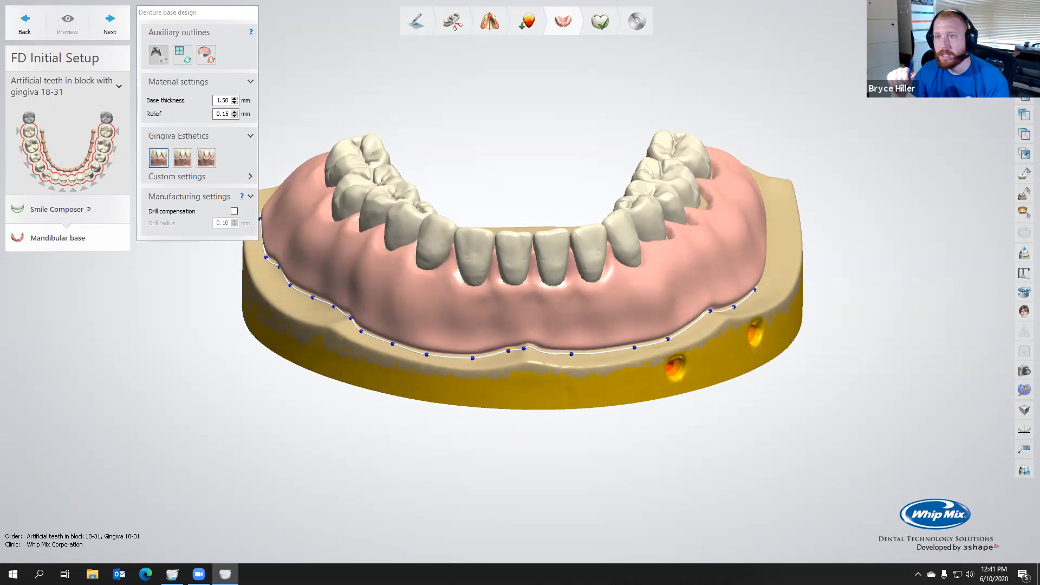
pyautogui.moveTo(722, 204); pyautogui.dragTo(721, 209, button='right')
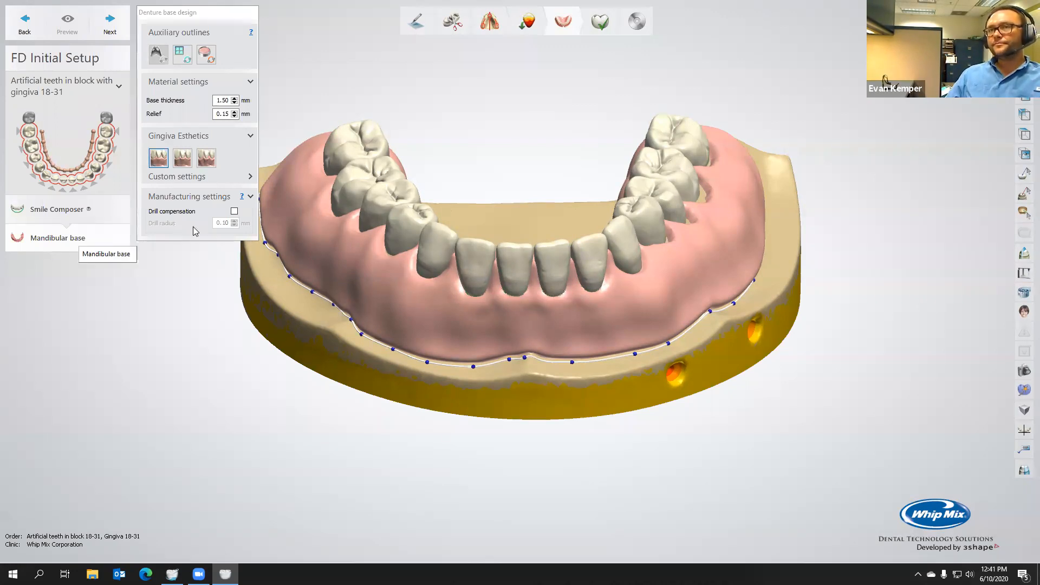
# Step: Accept the mandibular base and advance through anatomy design past the connectors to tooth anatomy sculpting
pyautogui.moveTo(470, 217); pyautogui.dragTo(504, 281, button='right')
pyautogui.click(114, 30)
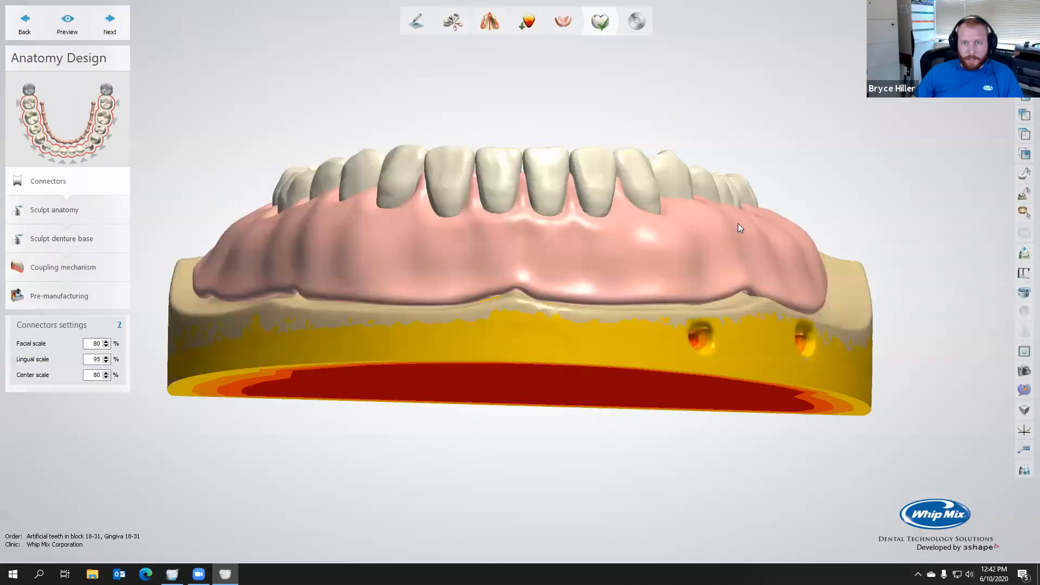
pyautogui.moveTo(738, 222); pyautogui.dragTo(741, 258, button='right')
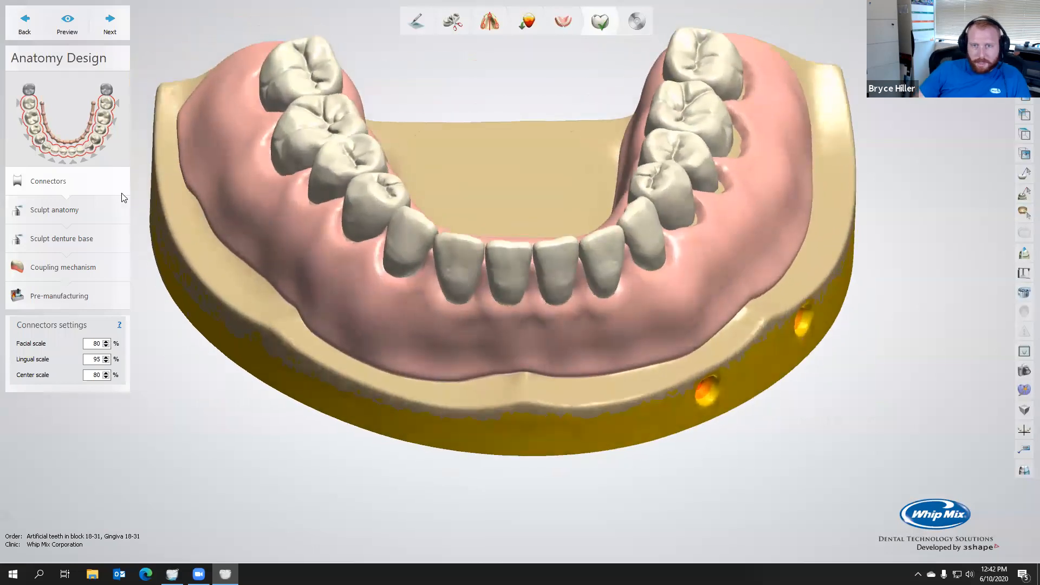
pyautogui.click(109, 34)
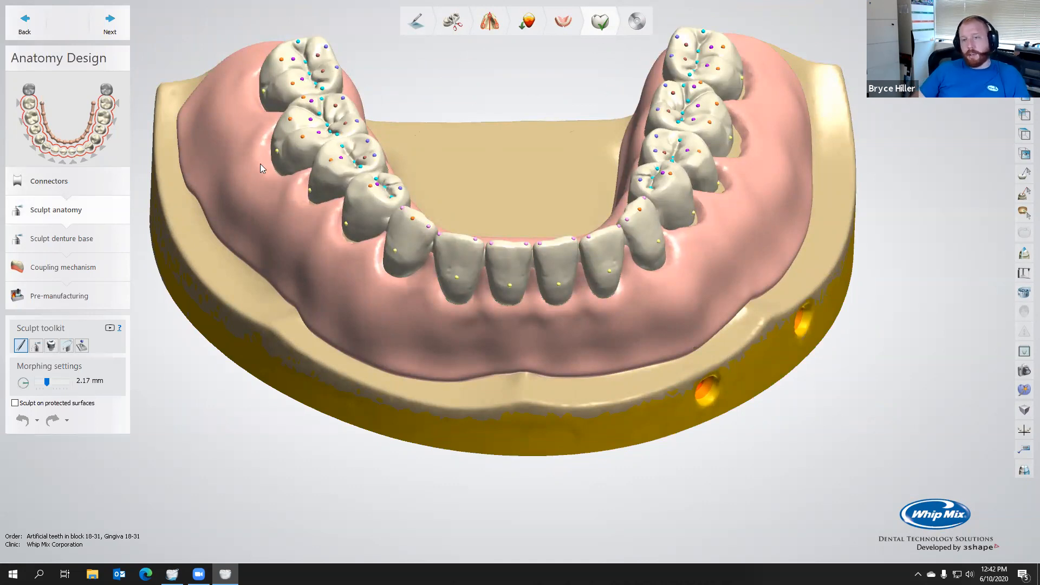
# Step: Set the tooth anatomy wax knife to smoothing with a 3.00 mm radius, and continue to denture base sculpting
pyautogui.click(36, 346)
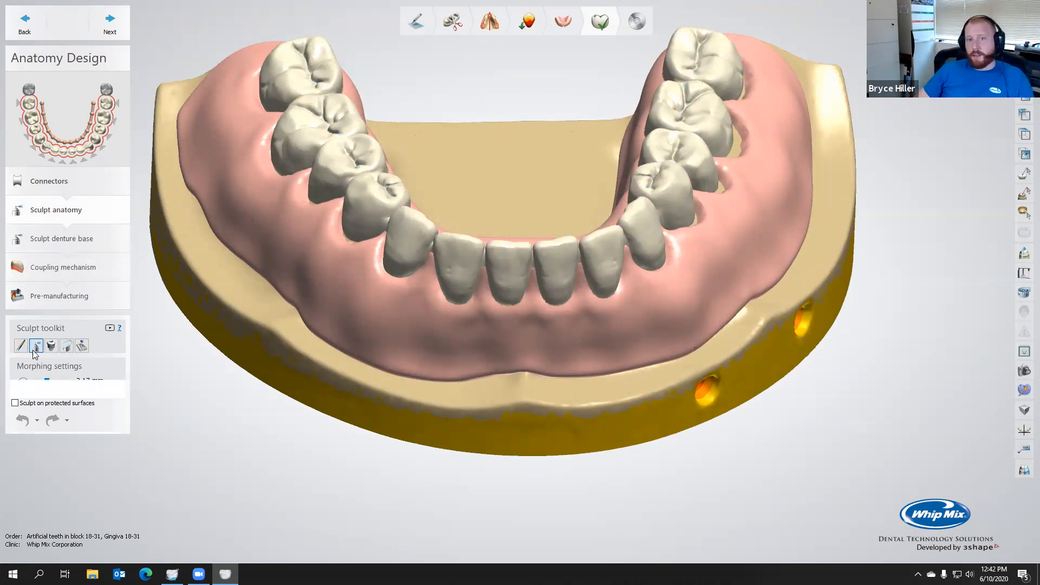
pyautogui.click(86, 385)
pyautogui.keyDown('shift'); pyautogui.scroll(10, 740, 150); pyautogui.keyUp('shift')
pyautogui.moveTo(741, 150); pyautogui.dragTo(722, 184, button='right')
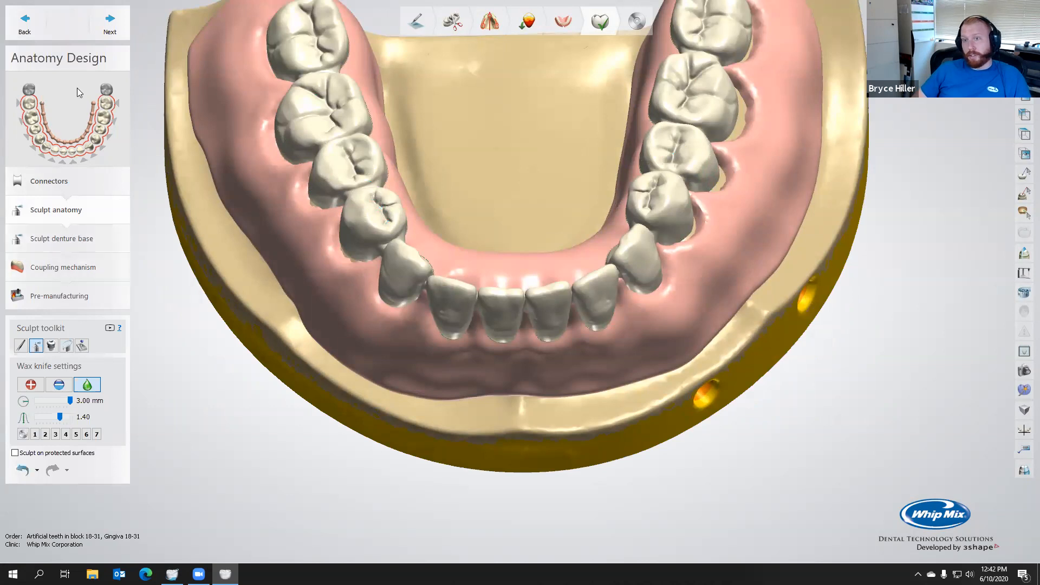
pyautogui.click(55, 237)
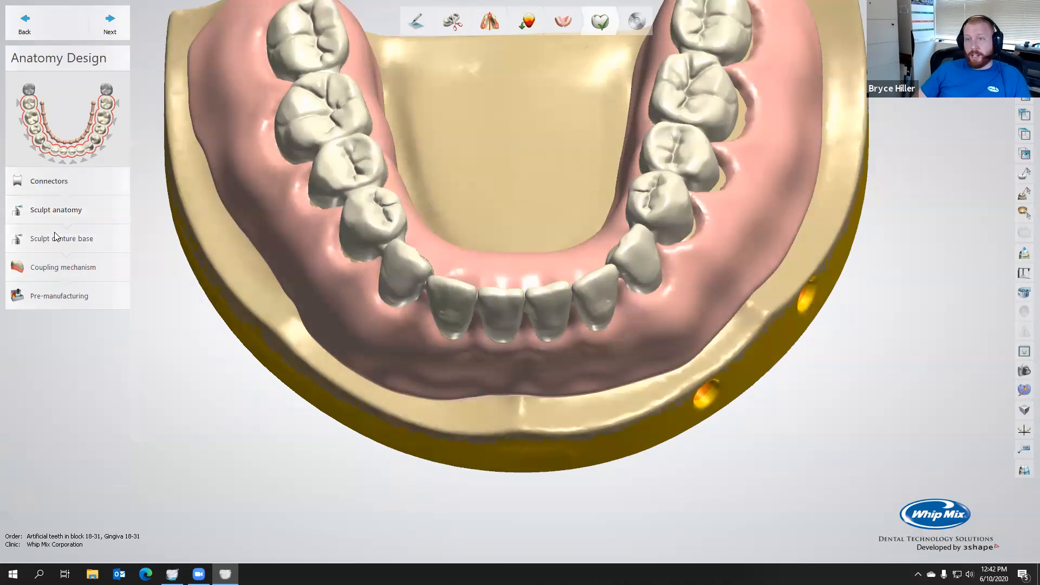
# Step: Try to morph the denture base beside the left premolars with a 5.11 mm radius, and undo it
pyautogui.keyDown('shift'); pyautogui.scroll(5, 717, 197); pyautogui.keyUp('shift')
pyautogui.moveTo(716, 198); pyautogui.dragTo(719, 178)
pyautogui.hotkey('ctrl', 'z')
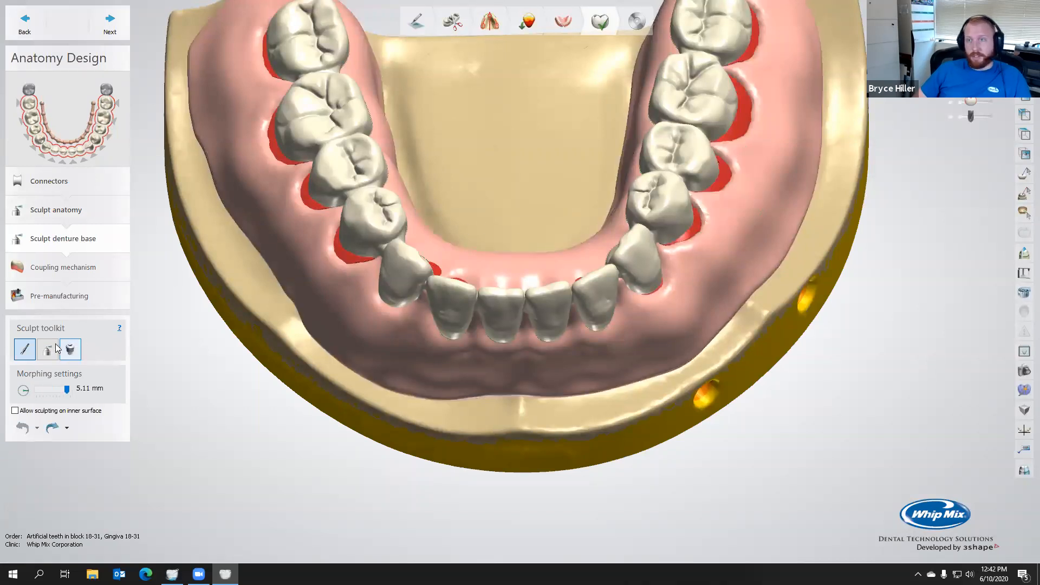
# Step: Set the denture base wax knife to add material and hide the teeth to expose the sockets
pyautogui.click(54, 348)
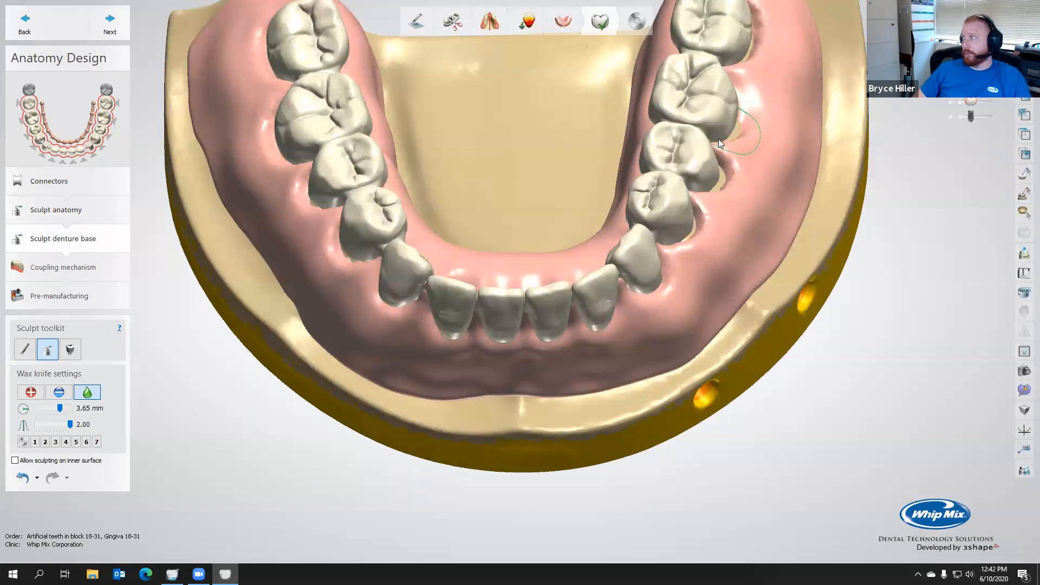
pyautogui.click(36, 393)
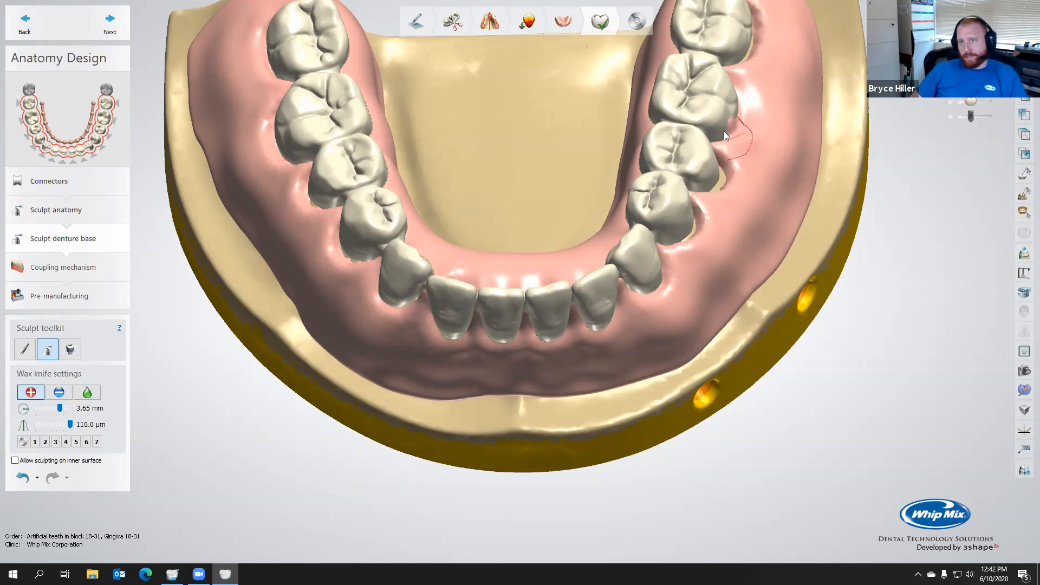
pyautogui.click(970, 86)
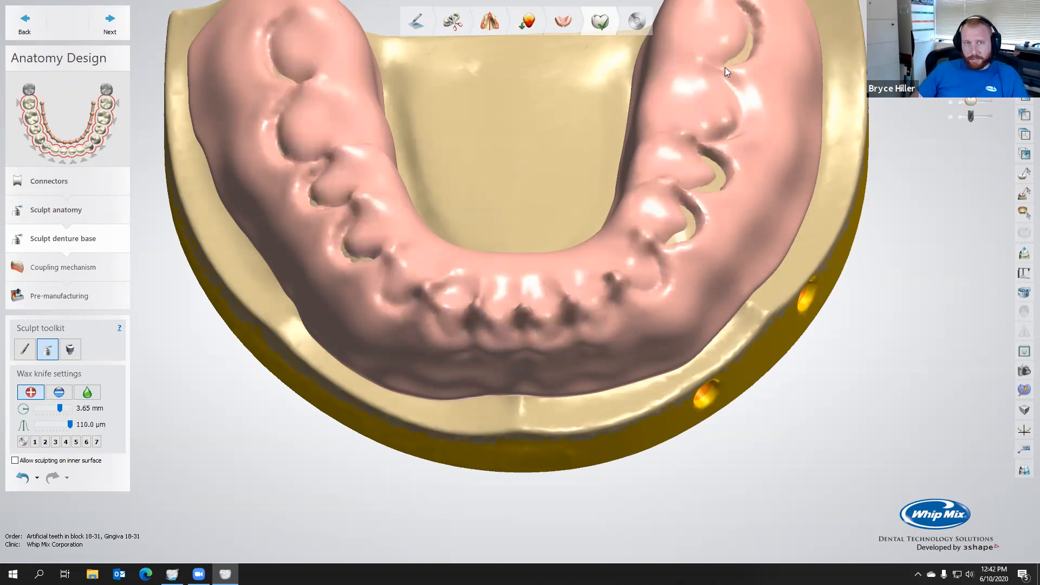
pyautogui.moveTo(714, 63); pyautogui.dragTo(719, 81, button='right')
pyautogui.moveTo(719, 80); pyautogui.dragTo(709, 140, button='middle')
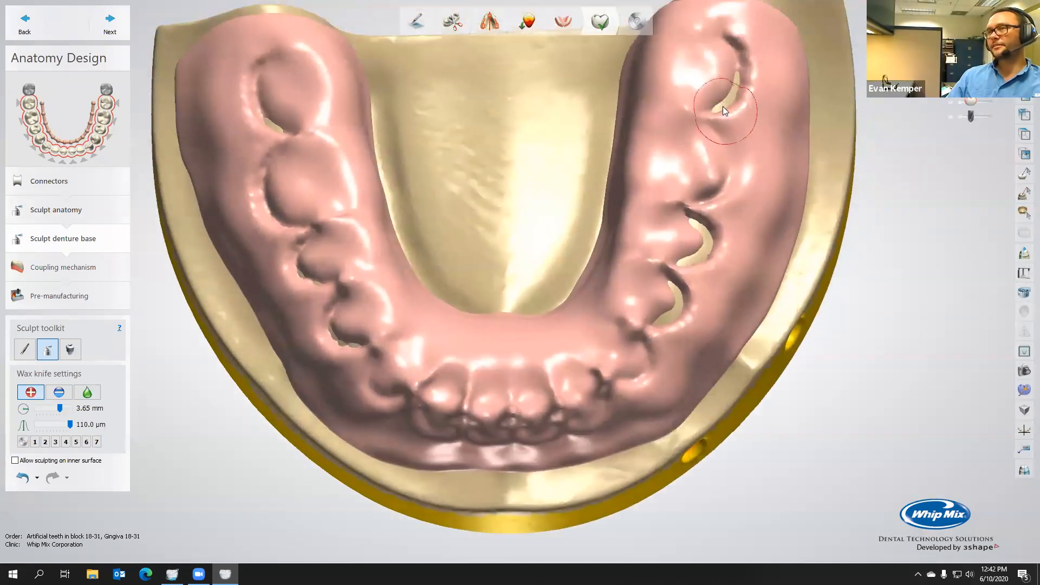
# Step: Hide the lower model and allow inner-surface sculpting with a wax knife radius of 2.75 mm
pyautogui.keyDown('shift'); pyautogui.scroll(-6, 718, 104); pyautogui.keyUp('shift')
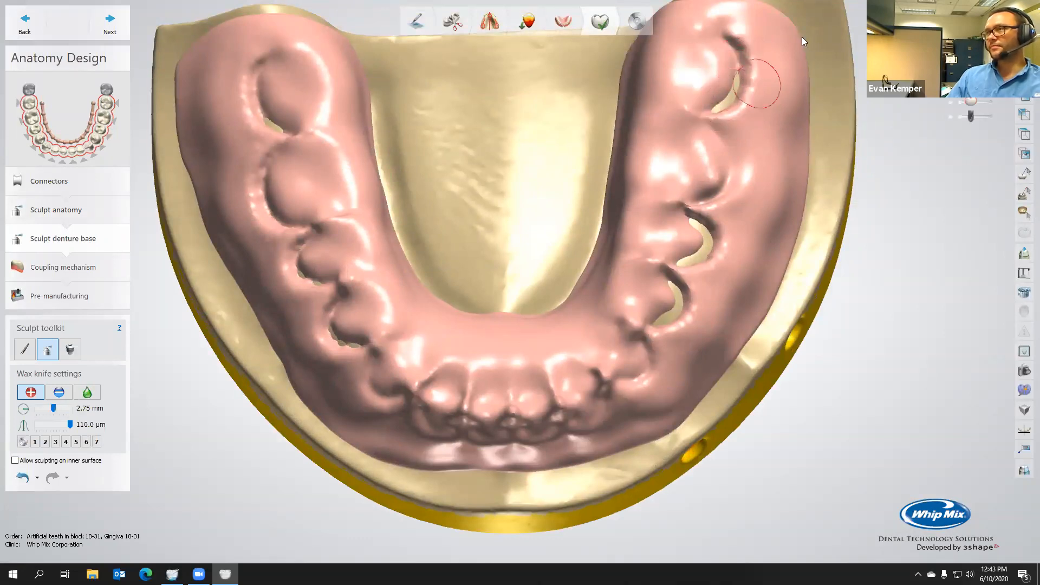
pyautogui.click(974, 57)
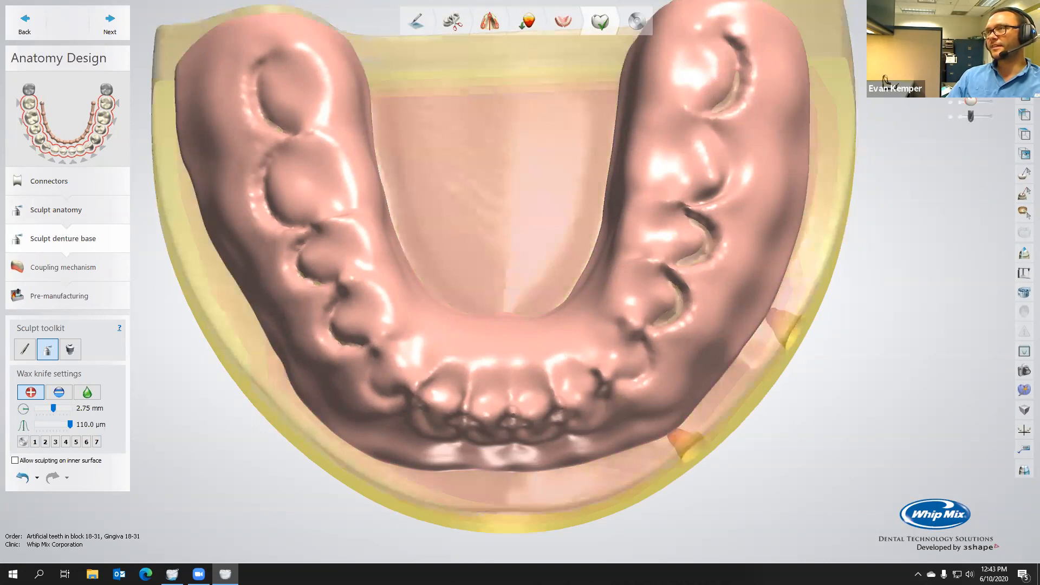
pyautogui.click(973, 57)
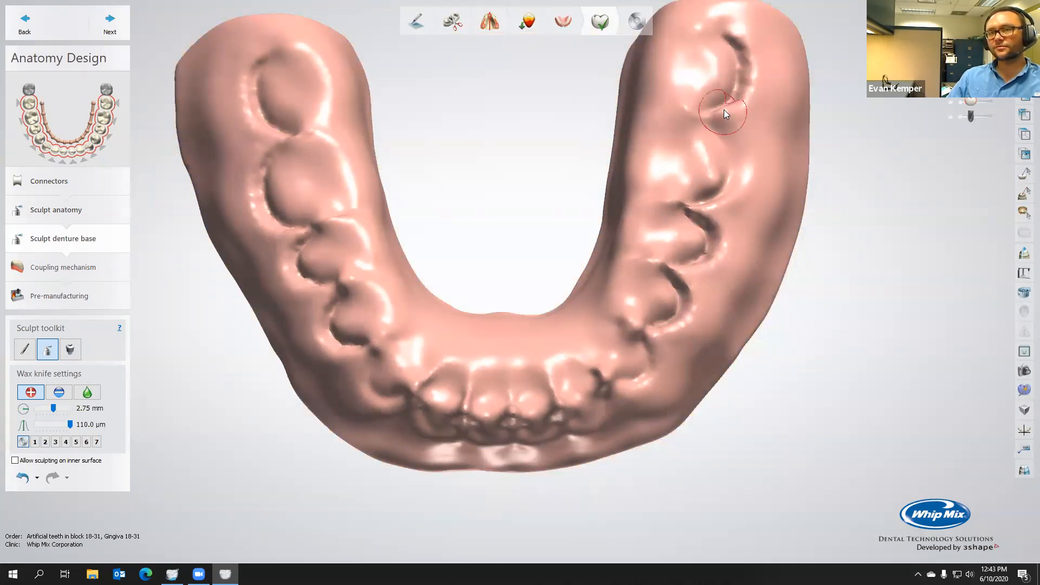
pyautogui.click(54, 462)
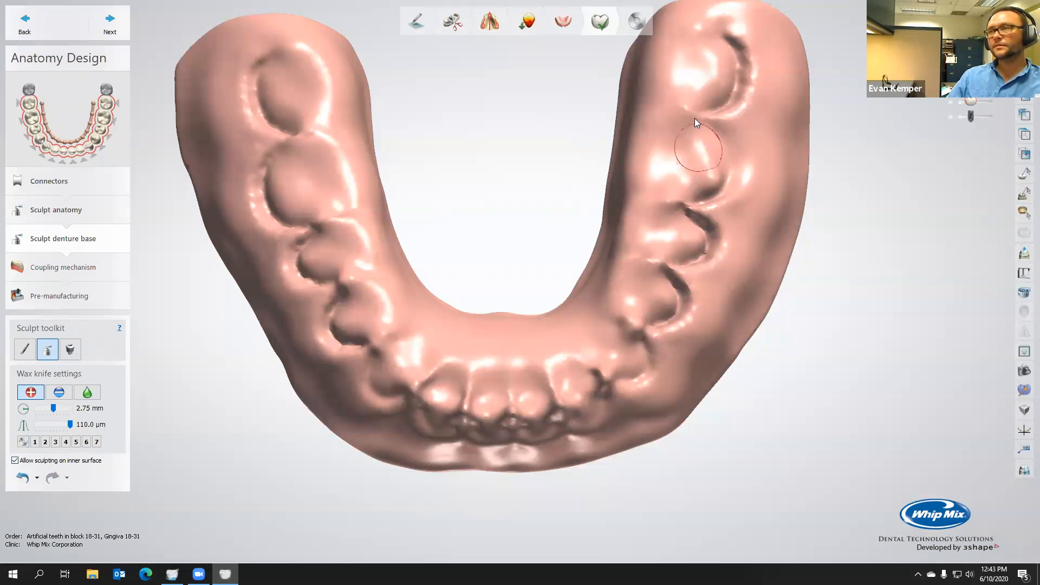
# Step: Add wax to fill the deep gaps in the left molar and premolar sockets of the denture base
pyautogui.moveTo(720, 113)
pyautogui.mouseDown()
pyautogui.moveTo(737, 71)
pyautogui.moveTo(731, 40)
pyautogui.moveTo(739, 88)
pyautogui.moveTo(721, 176)
pyautogui.moveTo(681, 213)
pyautogui.moveTo(696, 223)
pyautogui.mouseUp()
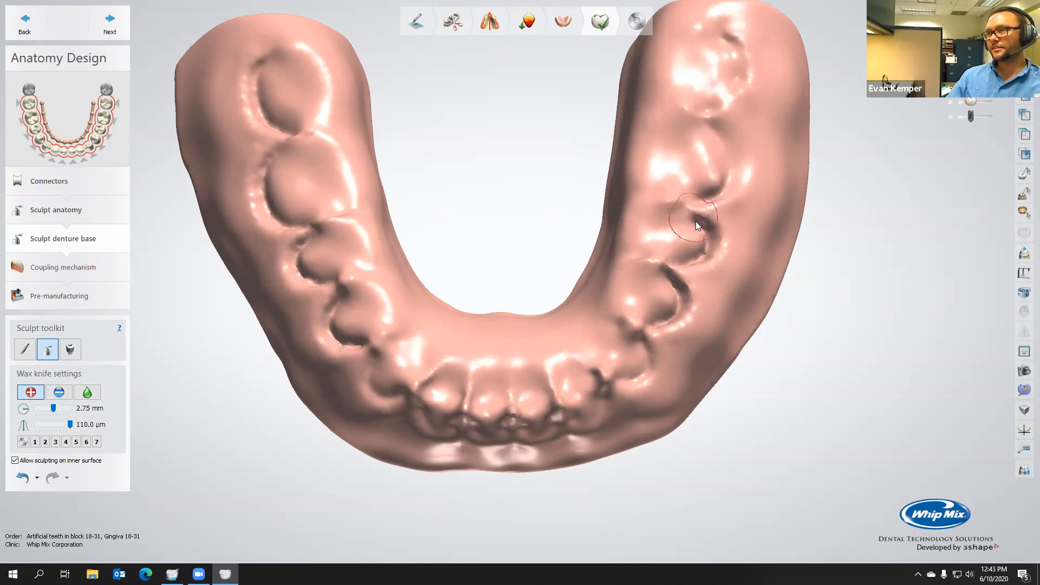
pyautogui.moveTo(685, 260); pyautogui.dragTo(679, 264)
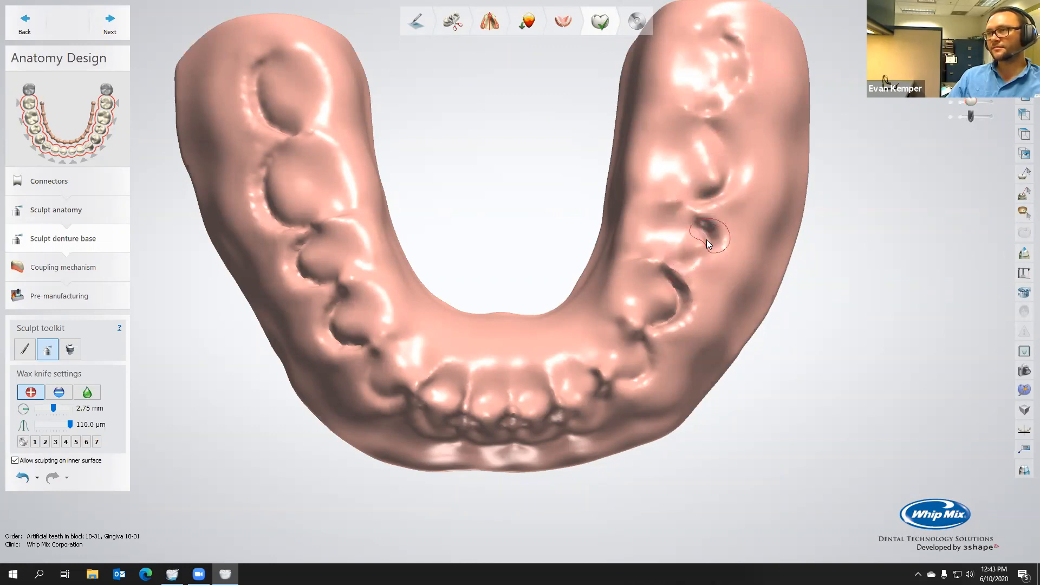
pyautogui.moveTo(671, 285); pyautogui.dragTo(675, 291)
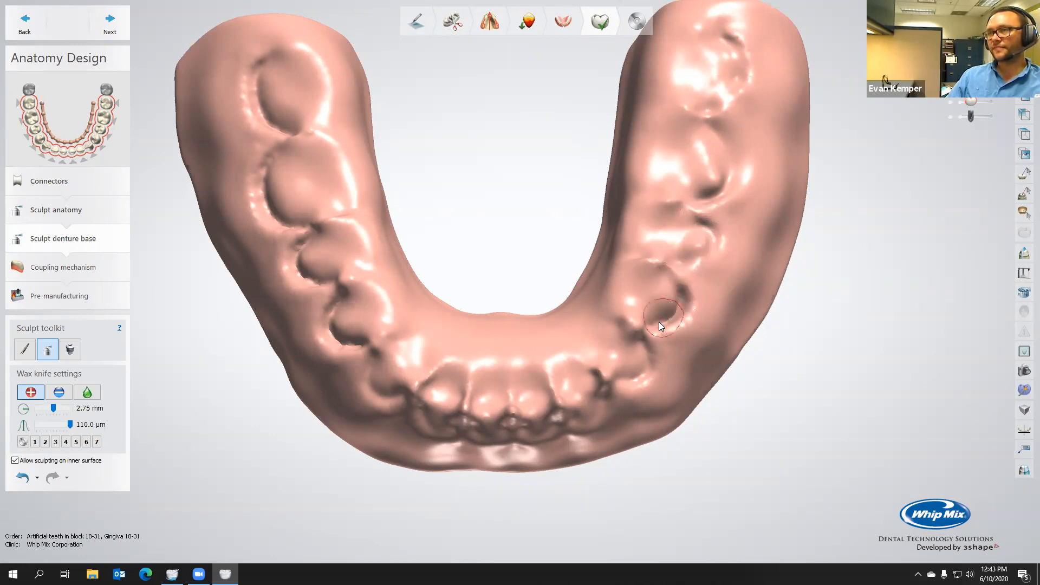
pyautogui.moveTo(662, 321)
pyautogui.mouseDown()
pyautogui.moveTo(677, 302)
pyautogui.moveTo(670, 294)
pyautogui.mouseUp()
# Step: Smooth the molar and premolar sockets on both sides of the base with a 4.10 mm wax knife radius
pyautogui.click(69, 391)
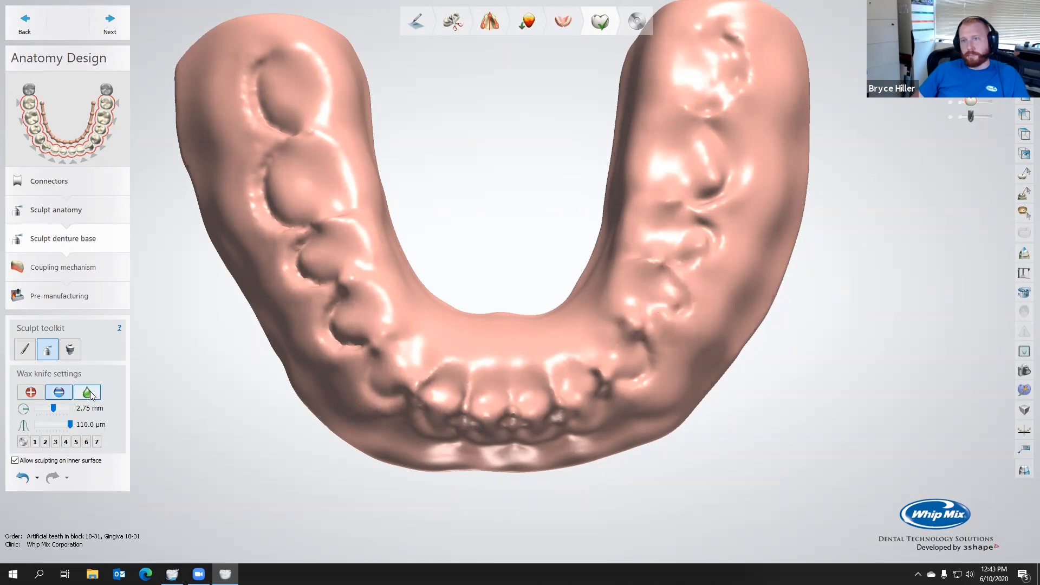
pyautogui.click(87, 391)
pyautogui.keyDown('shift'); pyautogui.scroll(9, 677, 309); pyautogui.keyUp('shift')
pyautogui.moveTo(692, 277)
pyautogui.mouseDown()
pyautogui.moveTo(715, 229)
pyautogui.moveTo(662, 252)
pyautogui.moveTo(666, 230)
pyautogui.moveTo(712, 178)
pyautogui.moveTo(709, 94)
pyautogui.moveTo(721, 190)
pyautogui.moveTo(680, 199)
pyautogui.moveTo(729, 169)
pyautogui.moveTo(719, 93)
pyautogui.moveTo(736, 62)
pyautogui.moveTo(689, 105)
pyautogui.moveTo(699, 146)
pyautogui.mouseUp()
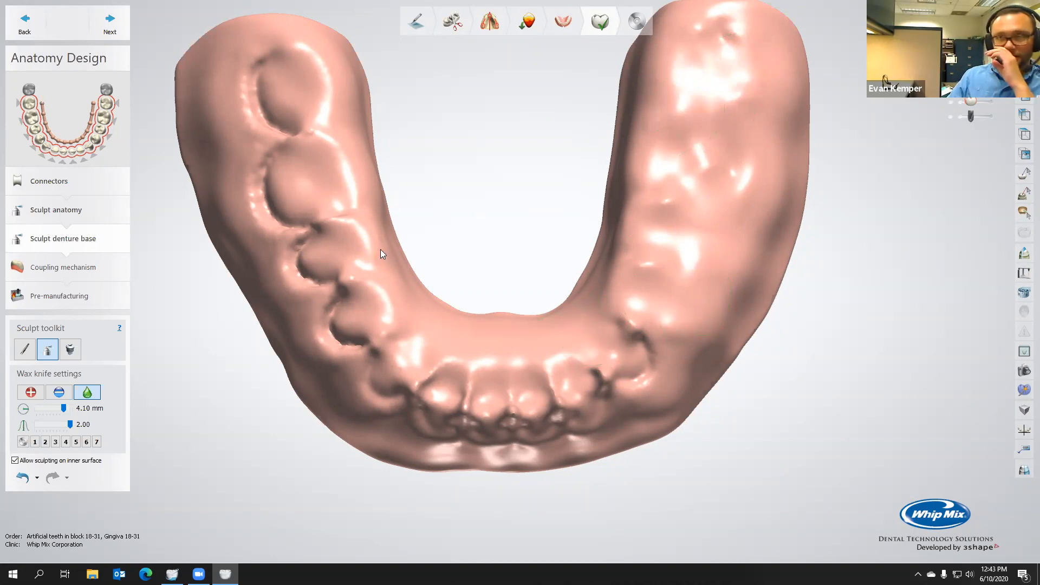
pyautogui.moveTo(305, 153)
pyautogui.mouseDown()
pyautogui.moveTo(276, 122)
pyautogui.moveTo(264, 203)
pyautogui.moveTo(311, 238)
pyautogui.moveTo(310, 286)
pyautogui.moveTo(353, 282)
pyautogui.moveTo(337, 334)
pyautogui.moveTo(369, 344)
pyautogui.moveTo(321, 325)
pyautogui.mouseUp()
pyautogui.moveTo(372, 285)
pyautogui.mouseDown(button='right')
pyautogui.moveTo(363, 218)
pyautogui.moveTo(367, 259)
pyautogui.moveTo(410, 319)
pyautogui.mouseUp(button='right')
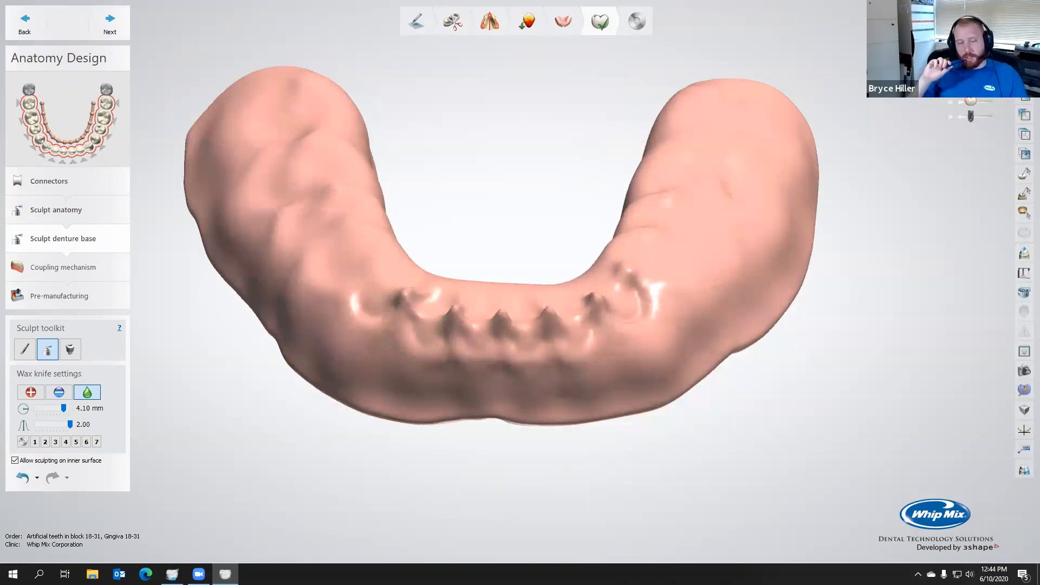
# Step: Show the teeth again and check how they sit in the smoothed base from the lingual and facial sides
pyautogui.moveTo(899, 81); pyautogui.dragTo(883, 233, button='right')
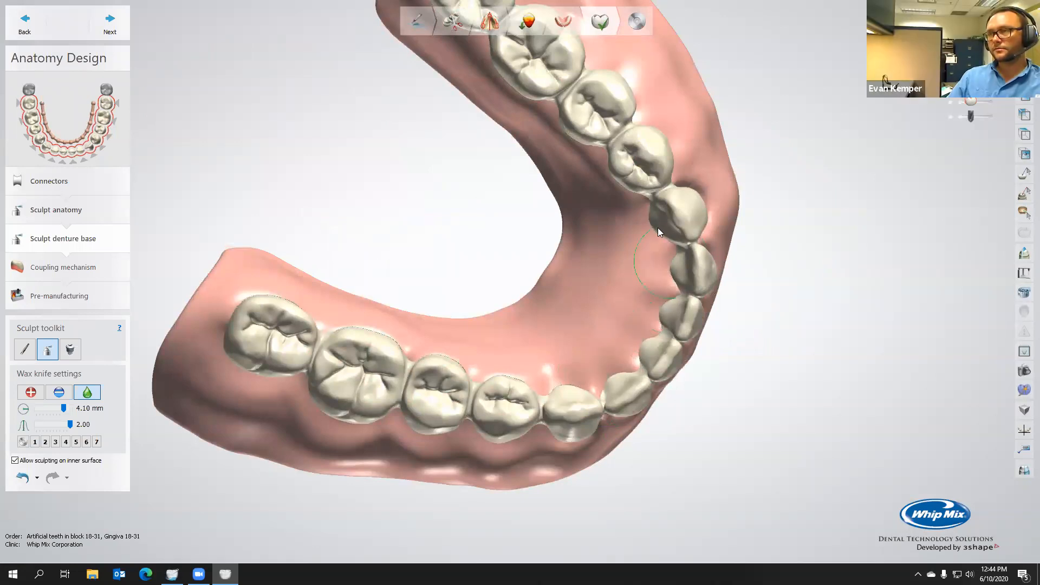
pyautogui.moveTo(677, 208); pyautogui.dragTo(684, 195, button='right')
pyautogui.moveTo(635, 186); pyautogui.dragTo(671, 252, button='right')
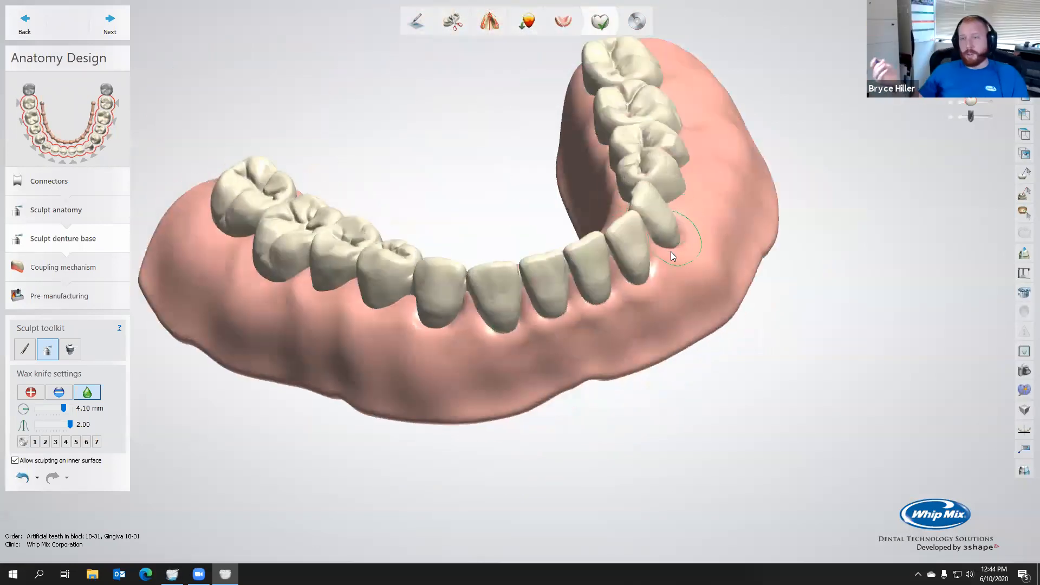
pyautogui.moveTo(672, 317)
pyautogui.mouseDown(button='right')
pyautogui.moveTo(687, 324)
pyautogui.moveTo(455, 316)
pyautogui.moveTo(447, 330)
pyautogui.moveTo(411, 336)
pyautogui.mouseUp(button='right')
# Step: Morph the denture base gingiva on the buccal side of the left premolars
pyautogui.click(25, 348)
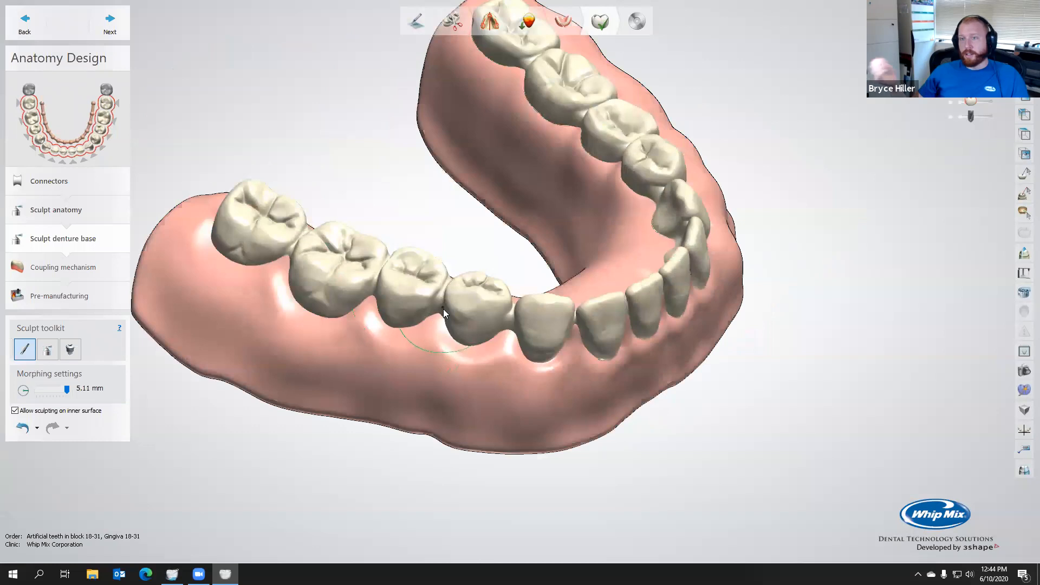
pyautogui.moveTo(442, 291)
pyautogui.mouseDown(button='right')
pyautogui.moveTo(504, 319)
pyautogui.moveTo(492, 388)
pyautogui.mouseUp(button='right')
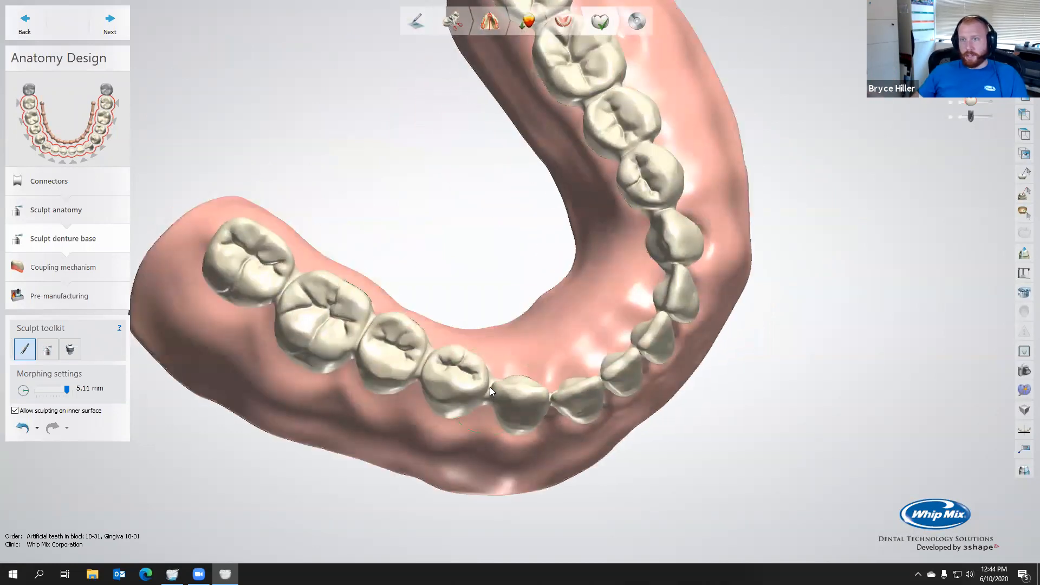
pyautogui.moveTo(584, 331); pyautogui.dragTo(634, 216, button='right')
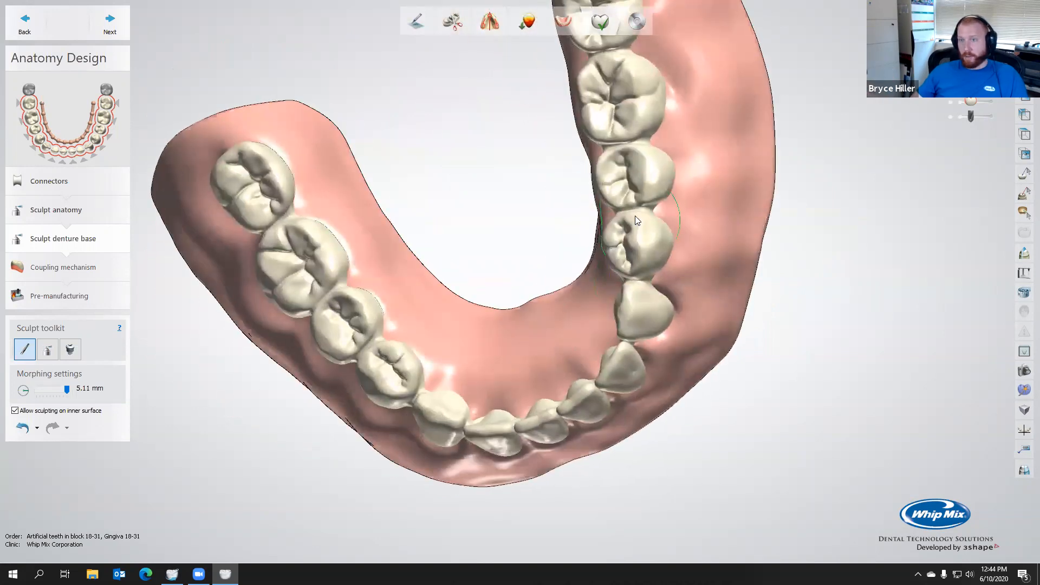
pyautogui.moveTo(637, 203); pyautogui.dragTo(649, 230, button='right')
pyautogui.keyDown('ctrl'); pyautogui.scroll(-4, 687, 235); pyautogui.keyUp('ctrl')
pyautogui.moveTo(679, 232); pyautogui.dragTo(682, 238)
pyautogui.moveTo(681, 237); pyautogui.dragTo(602, 172, button='right')
pyautogui.keyDown('ctrl'); pyautogui.scroll(4, 614, 161); pyautogui.keyUp('ctrl')
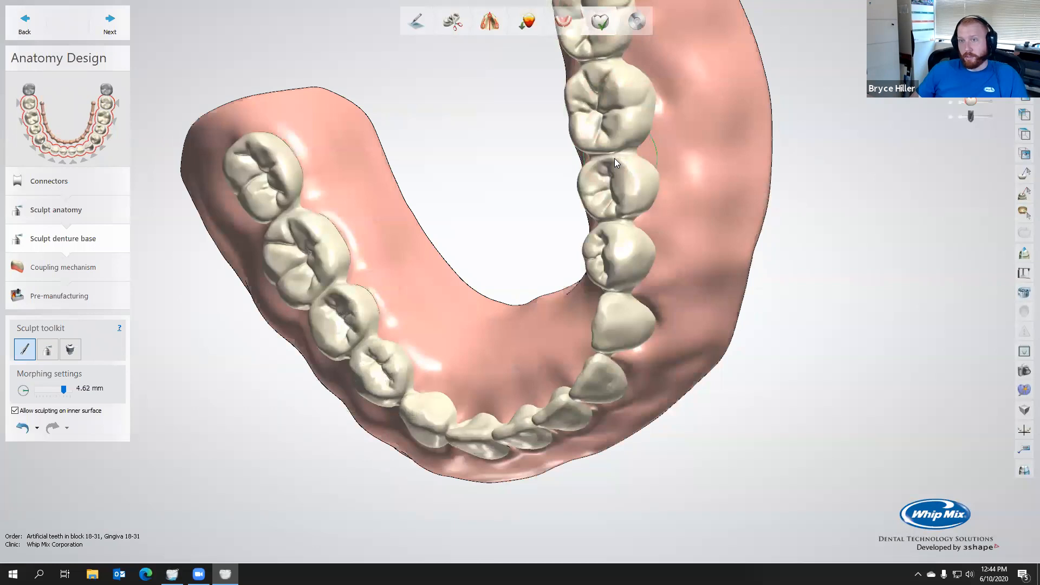
pyautogui.moveTo(615, 152); pyautogui.dragTo(659, 156, button='right')
pyautogui.moveTo(649, 118)
pyautogui.mouseDown(button='right')
pyautogui.moveTo(651, 191)
pyautogui.moveTo(650, 137)
pyautogui.moveTo(557, 104)
pyautogui.moveTo(585, 139)
pyautogui.moveTo(613, 140)
pyautogui.moveTo(619, 112)
pyautogui.moveTo(218, 268)
pyautogui.mouseUp(button='right')
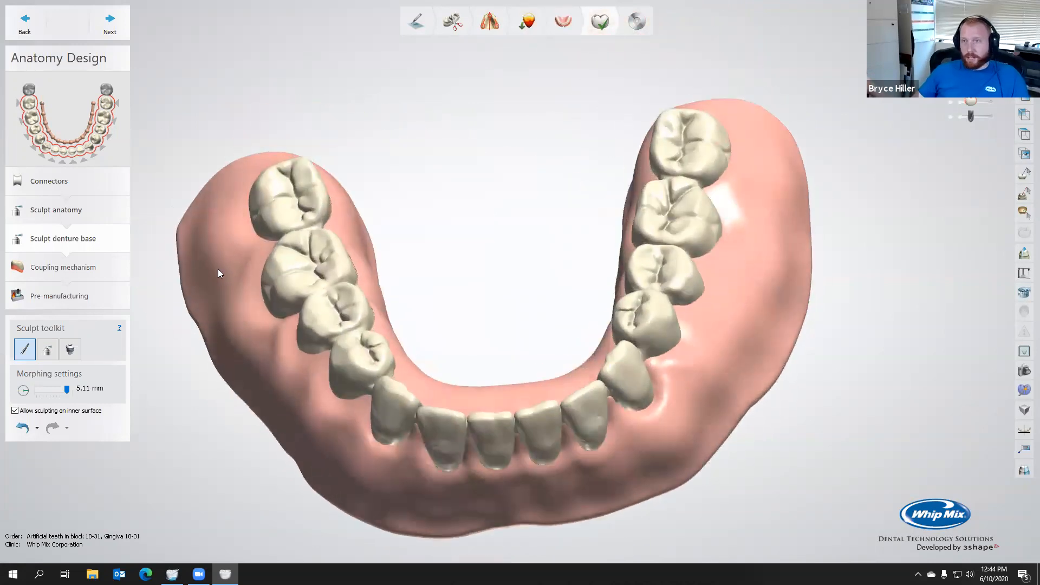
# Step: Smooth the outer facial surface of the denture base with the wax knife at a 5.00 mm radius
pyautogui.click(48, 349)
pyautogui.keyDown('shift'); pyautogui.scroll(5, 779, 258); pyautogui.keyUp('shift')
pyautogui.moveTo(779, 258)
pyautogui.mouseDown()
pyautogui.moveTo(781, 183)
pyautogui.moveTo(767, 291)
pyautogui.moveTo(720, 369)
pyautogui.moveTo(789, 239)
pyautogui.moveTo(786, 249)
pyautogui.mouseUp()
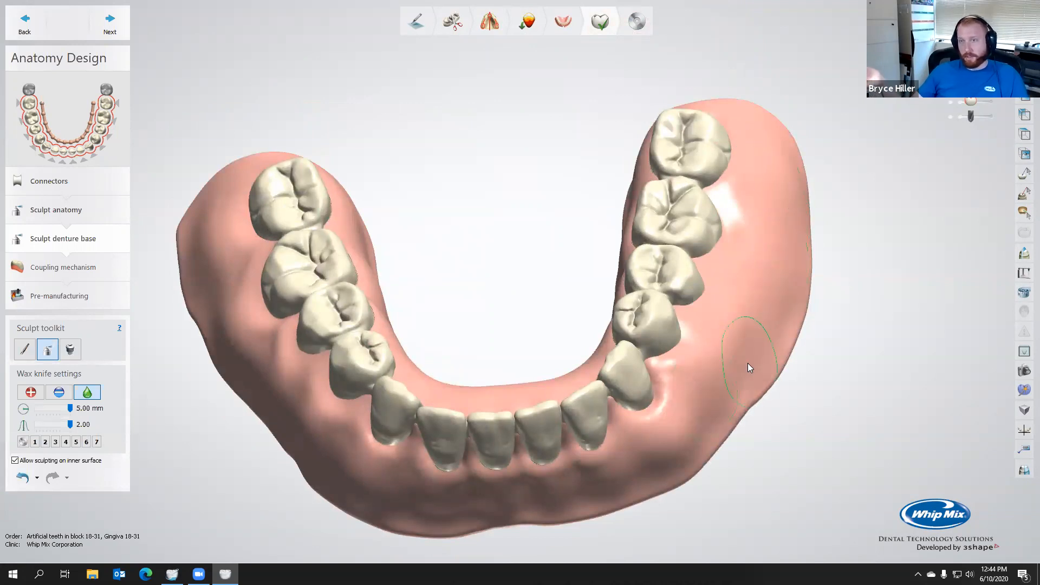
pyautogui.moveTo(748, 363); pyautogui.dragTo(647, 368, button='right')
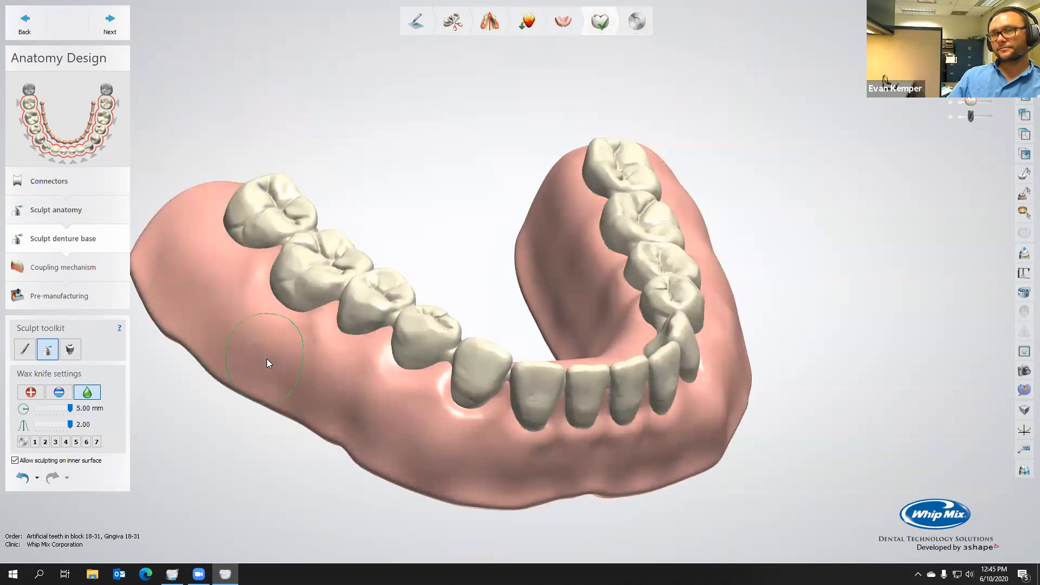
pyautogui.moveTo(573, 486); pyautogui.dragTo(529, 481, button='right')
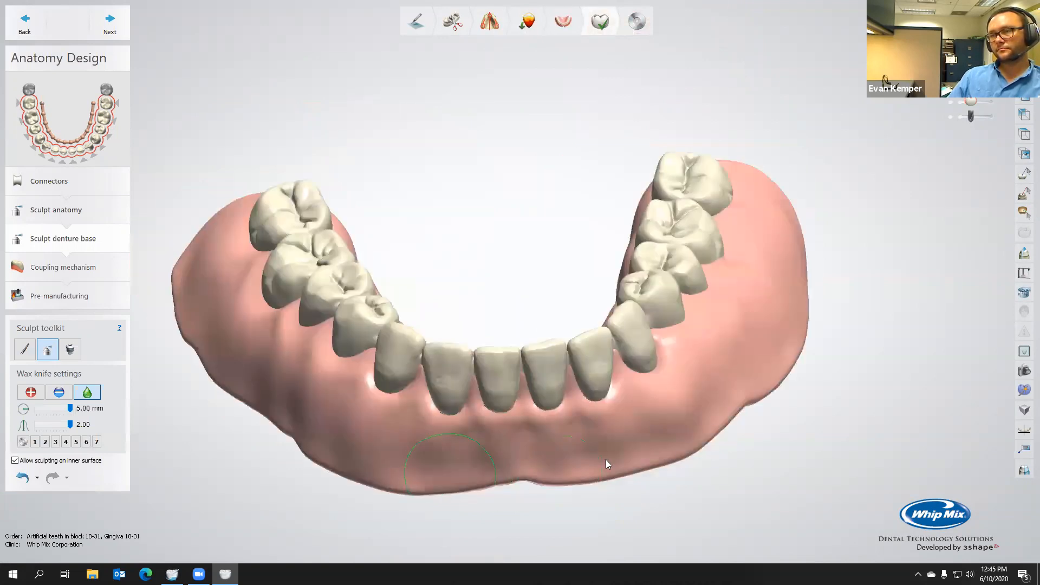
pyautogui.moveTo(697, 402); pyautogui.dragTo(536, 323, button='right')
pyautogui.scroll(-5, 552, 323)
pyautogui.moveTo(527, 270); pyautogui.dragTo(527, 258, button='right')
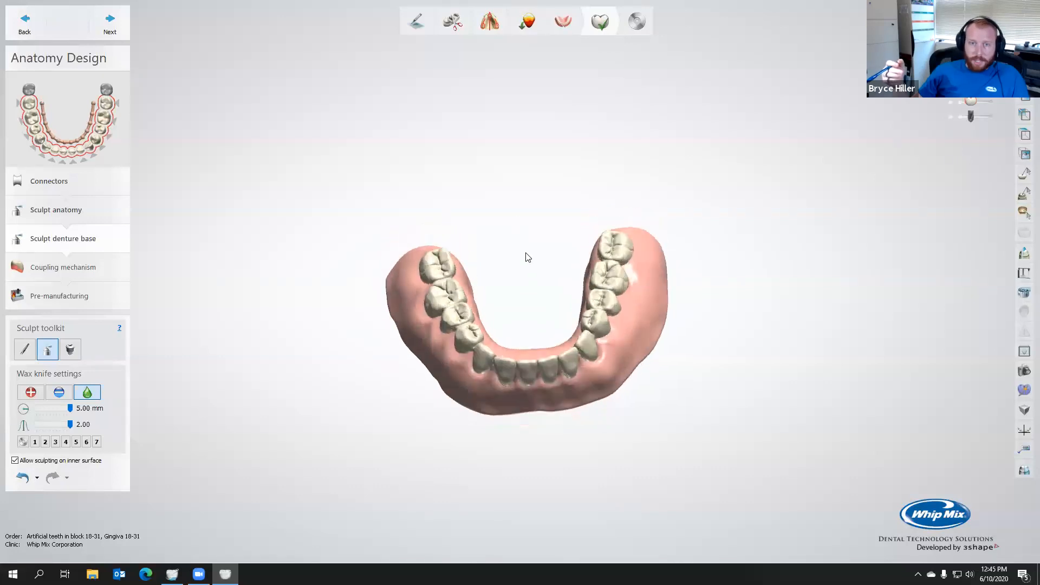
# Step: Continue to the coupling mechanism settings and orient the arch to an occlusal view along the insertion direction
pyautogui.click(105, 20)
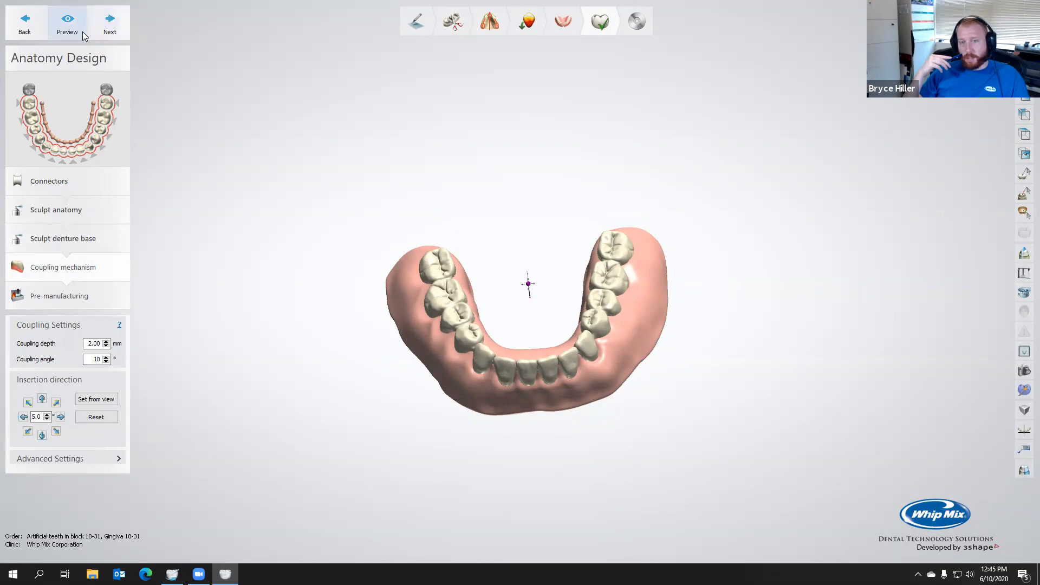
pyautogui.moveTo(209, 245); pyautogui.dragTo(185, 232, button='right')
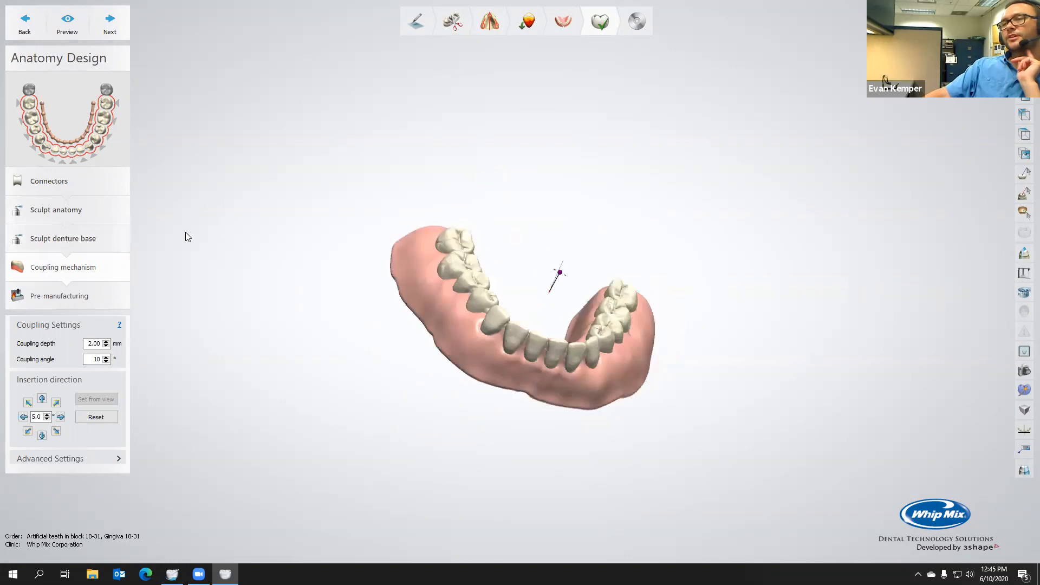
pyautogui.moveTo(353, 263); pyautogui.dragTo(367, 302, button='right')
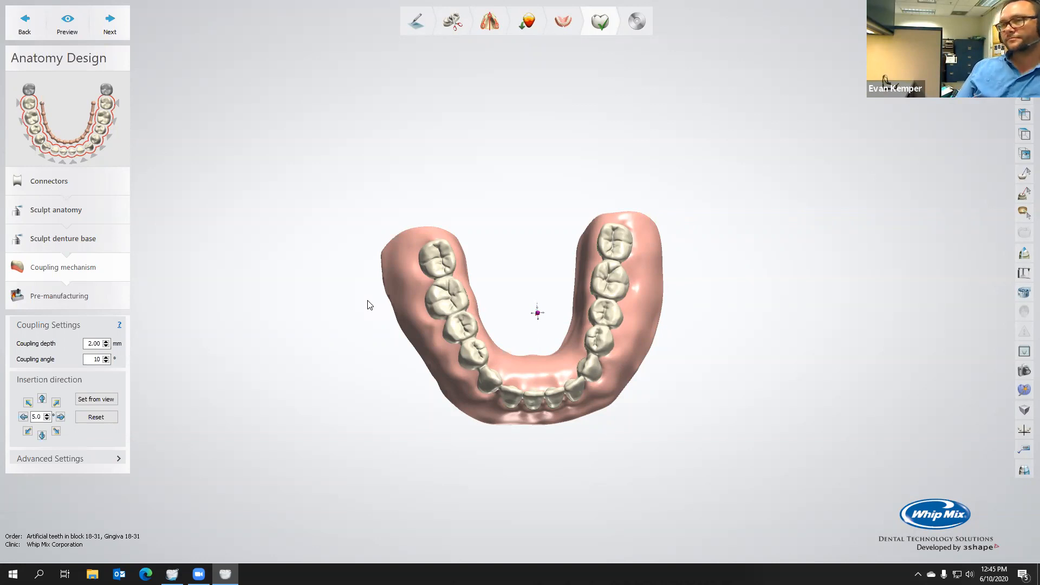
# Step: Set the coupling depth to 1.00 mm and view the denture from the front
pyautogui.moveTo(441, 366); pyautogui.dragTo(429, 422, button='right')
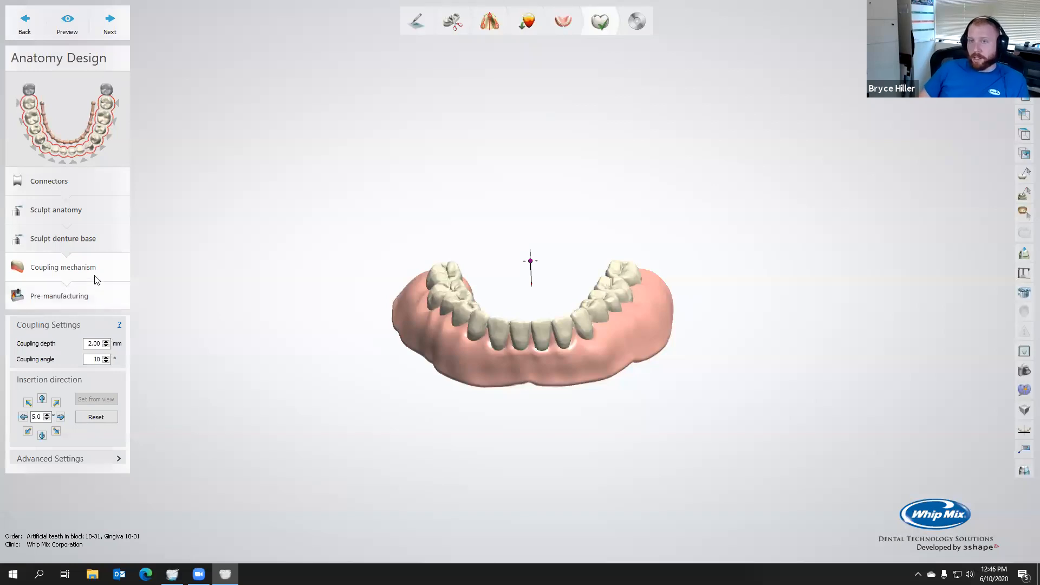
pyautogui.click(90, 343)
pyautogui.moveTo(293, 206); pyautogui.dragTo(280, 269, button='right')
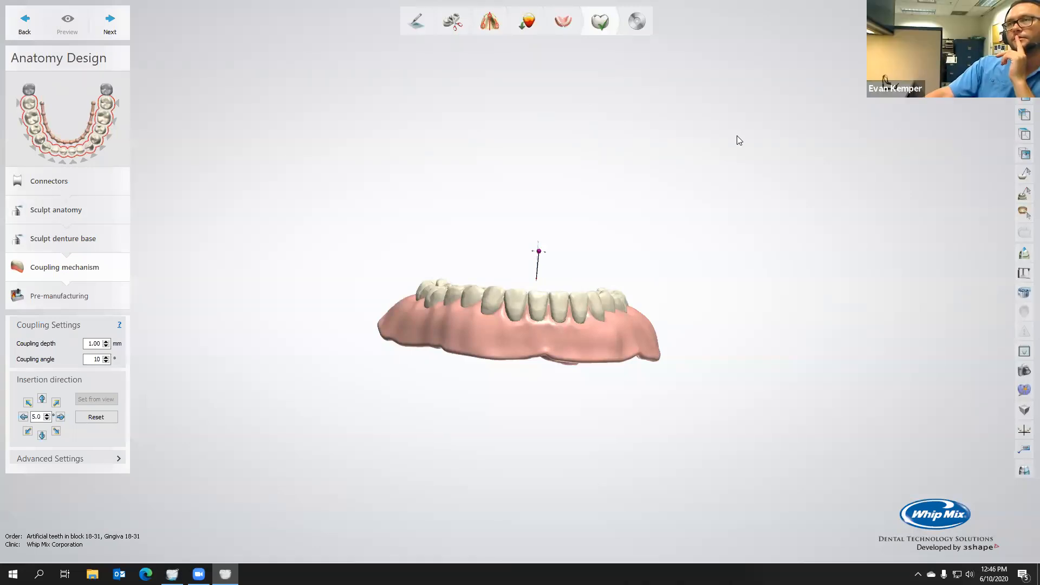
pyautogui.moveTo(714, 148); pyautogui.dragTo(692, 167, button='right')
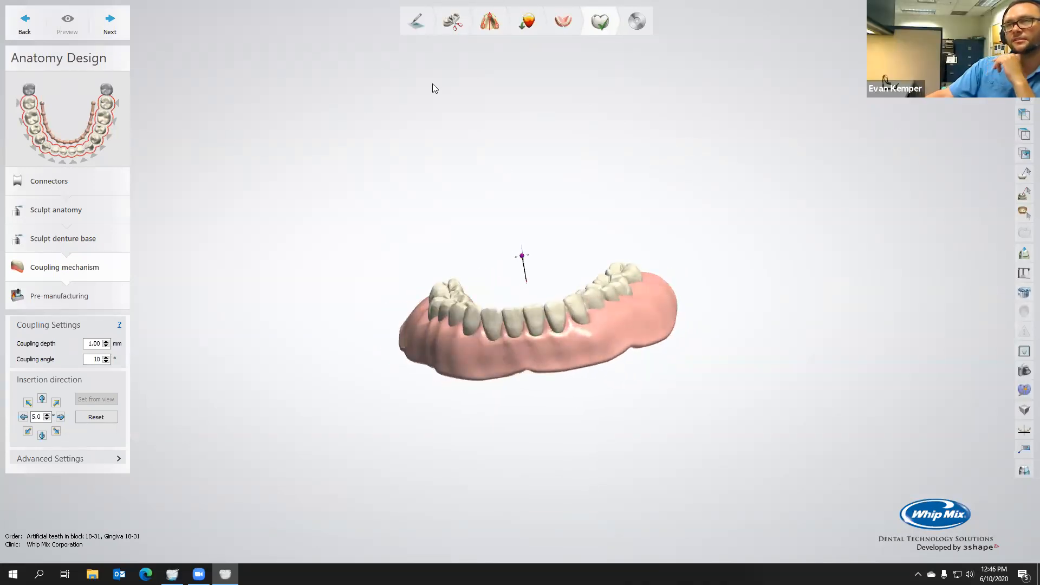
# Step: Go back by way of anatomy sculpting to the Smile Composer setup and activate individual tooth placement
pyautogui.click(24, 25)
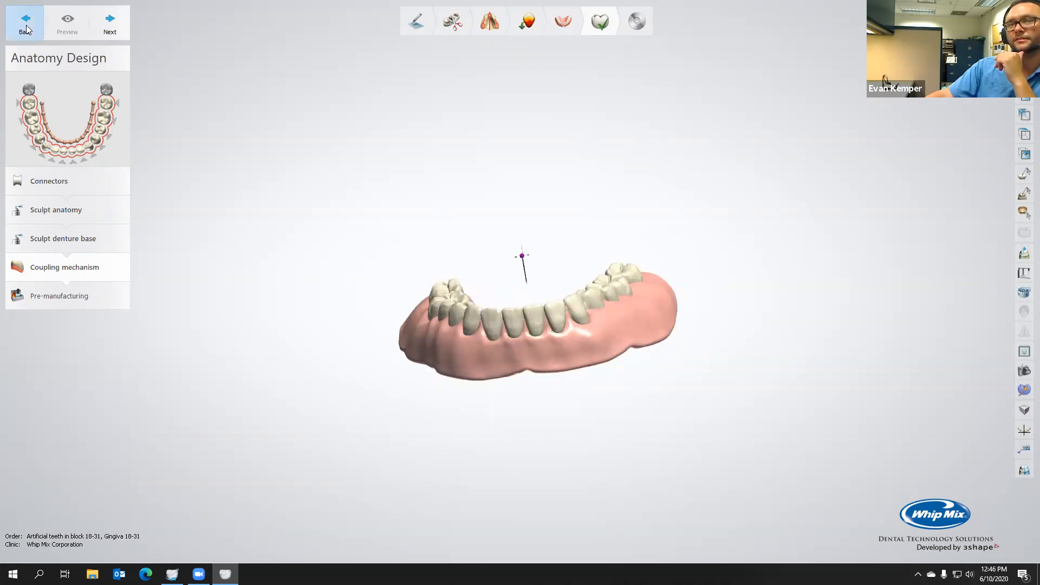
pyautogui.click(72, 215)
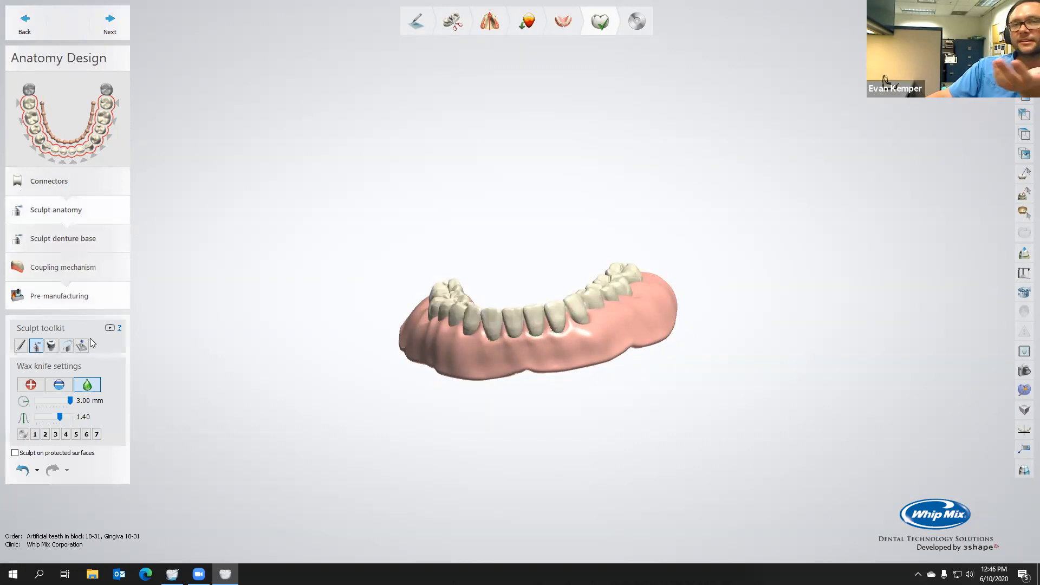
pyautogui.click(20, 346)
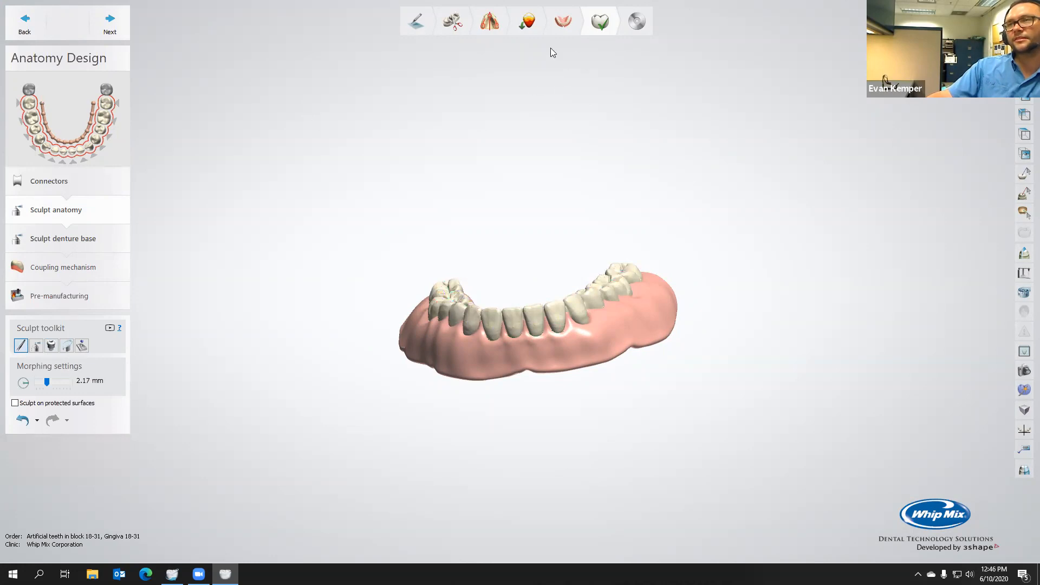
pyautogui.click(563, 27)
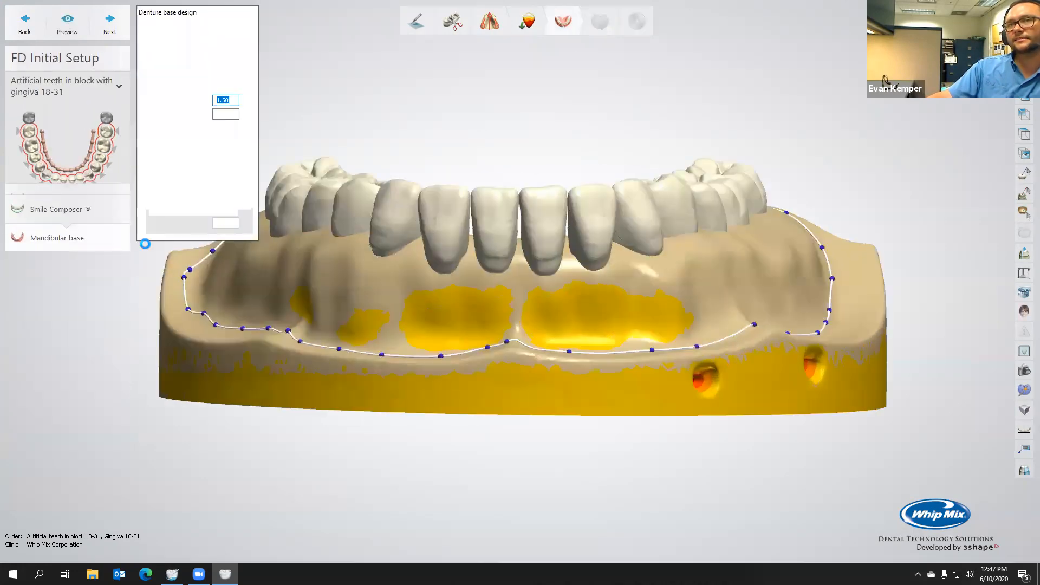
pyautogui.click(54, 210)
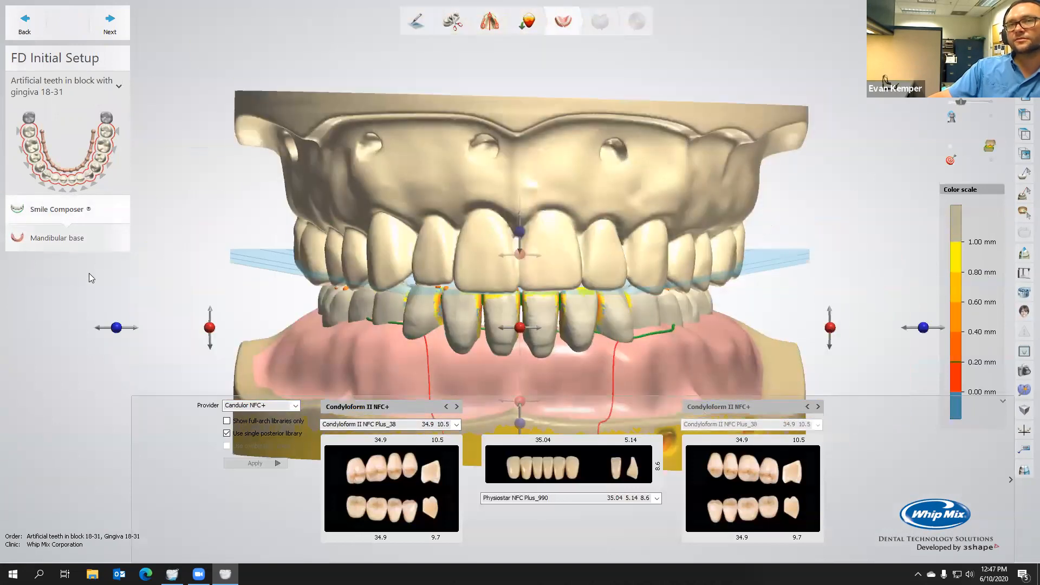
pyautogui.click(89, 293)
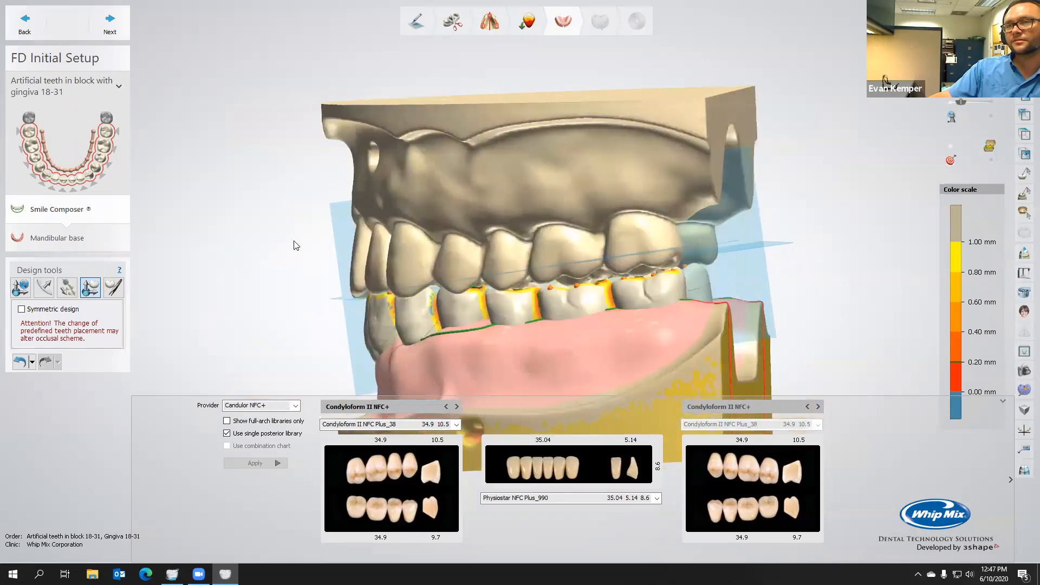
# Step: Try shifting the lower anterior teeth lingually relative to the upper incisors in a side view
pyautogui.moveTo(342, 240); pyautogui.dragTo(293, 241, button='right')
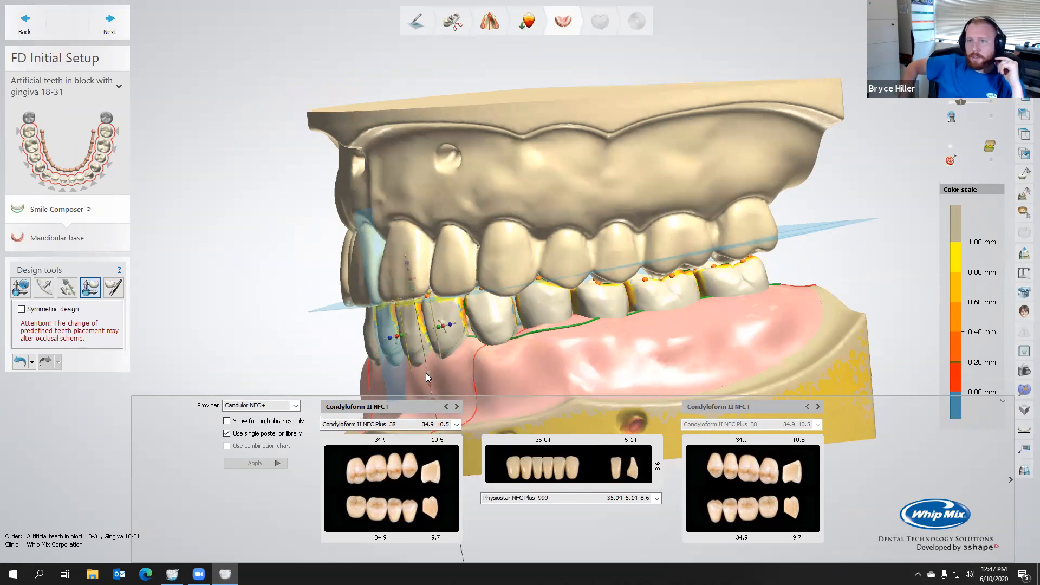
pyautogui.moveTo(422, 355); pyautogui.dragTo(386, 351, button='right')
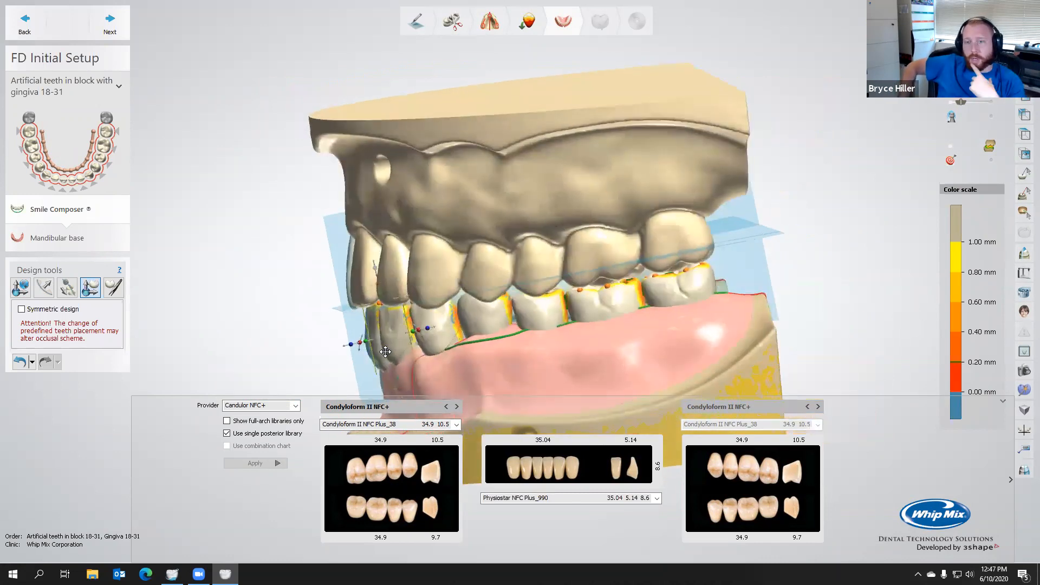
pyautogui.scroll(4, 364, 351)
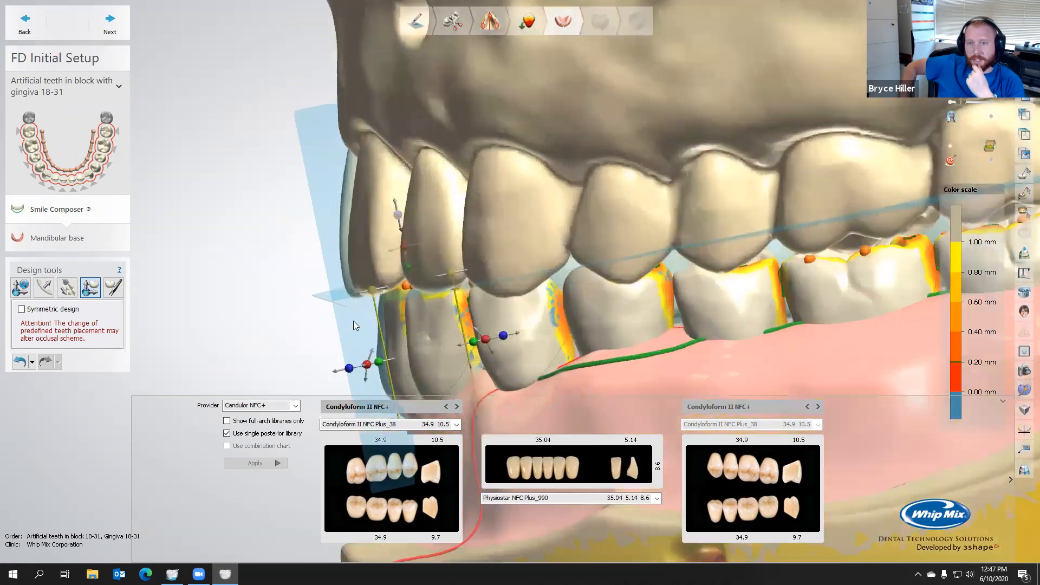
pyautogui.moveTo(367, 368); pyautogui.dragTo(395, 360)
pyautogui.moveTo(395, 358); pyautogui.dragTo(400, 356)
pyautogui.moveTo(390, 344); pyautogui.dragTo(397, 344, button='right')
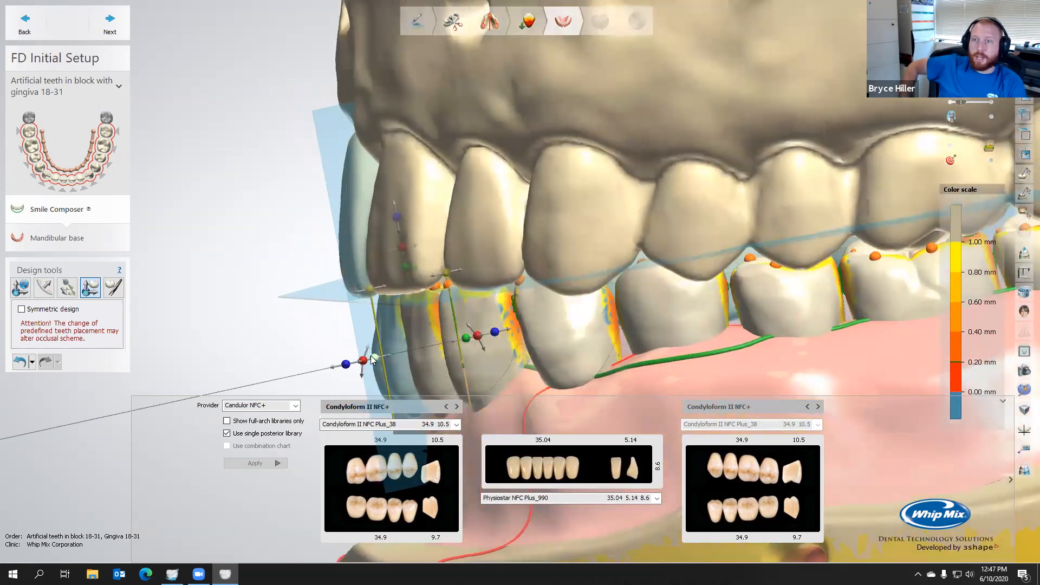
pyautogui.scroll(2, 390, 360)
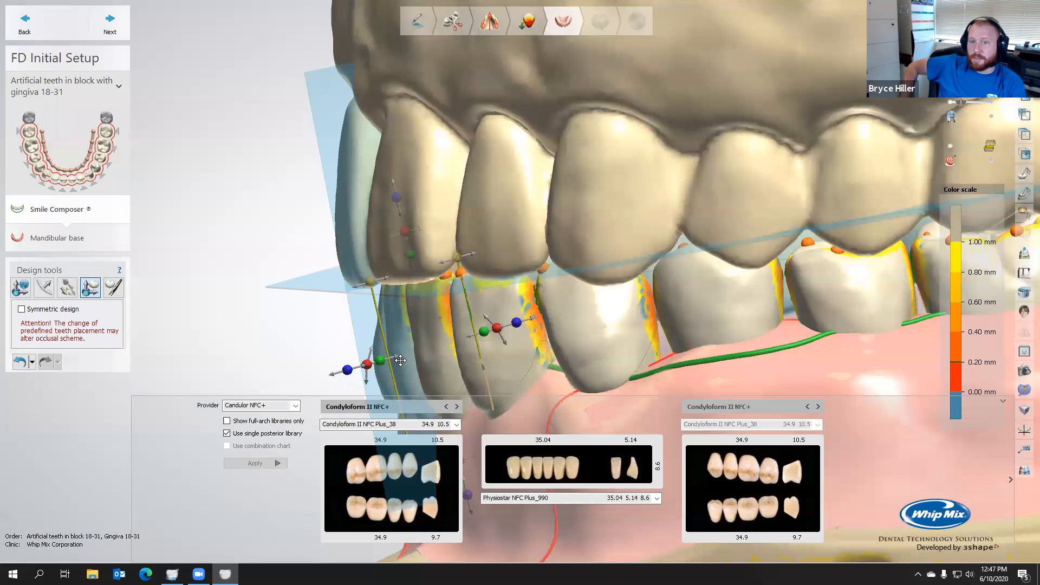
# Step: Open the virtual articulator with the Denar Mark 330 and run the jaw movement simulation with contact recording
pyautogui.scroll(-6, 401, 360)
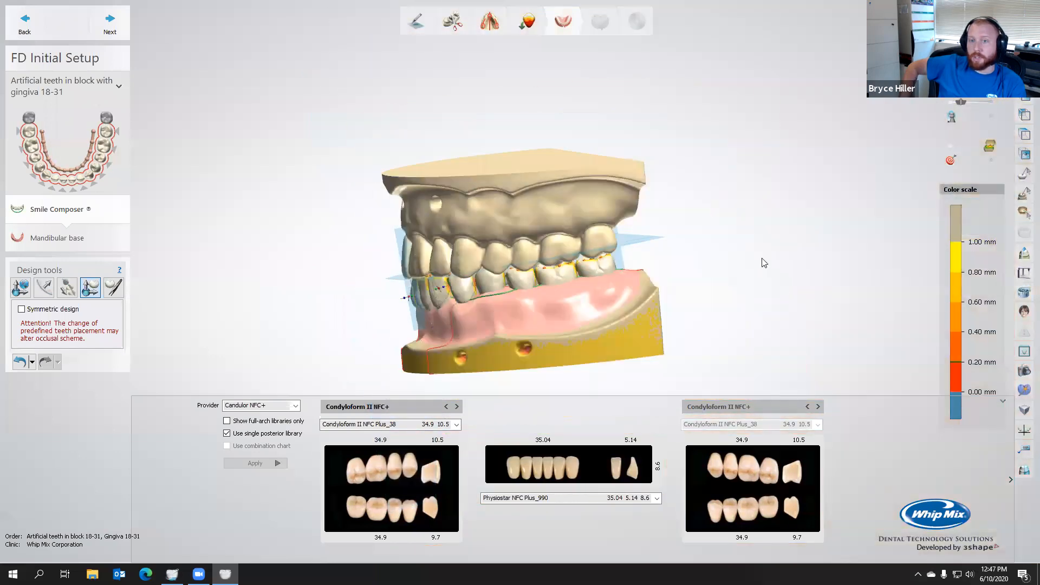
pyautogui.click(1024, 273)
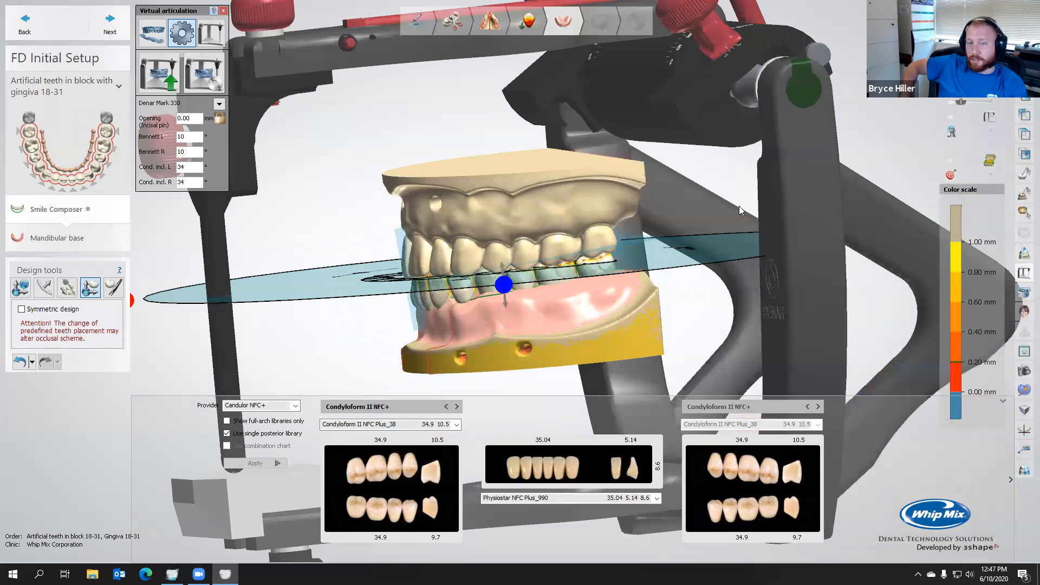
pyautogui.scroll(-5, 740, 209)
pyautogui.moveTo(657, 203); pyautogui.dragTo(802, 216, button='right')
pyautogui.click(218, 35)
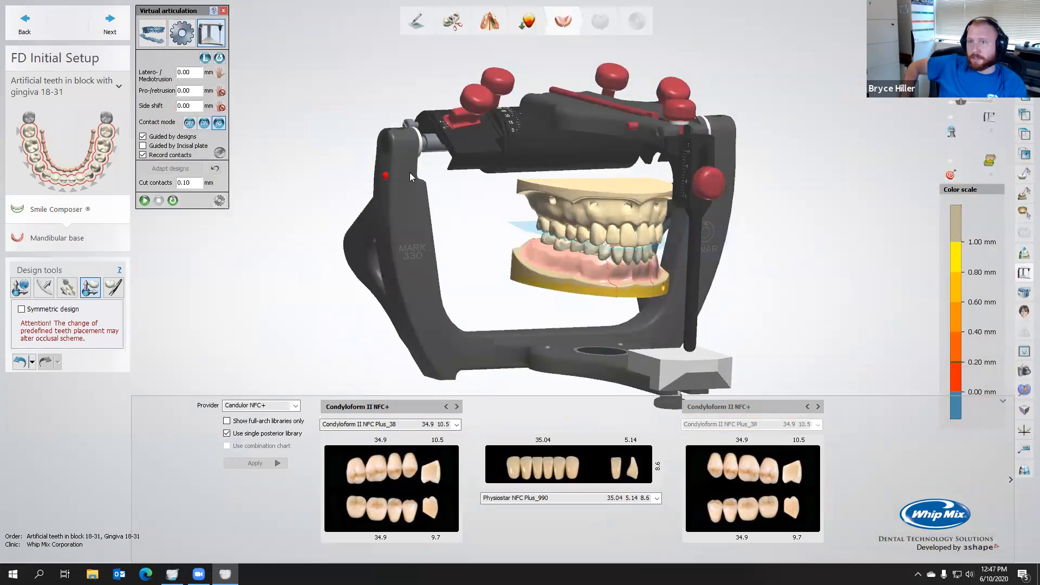
pyautogui.moveTo(409, 172); pyautogui.dragTo(282, 182, button='right')
pyautogui.click(144, 201)
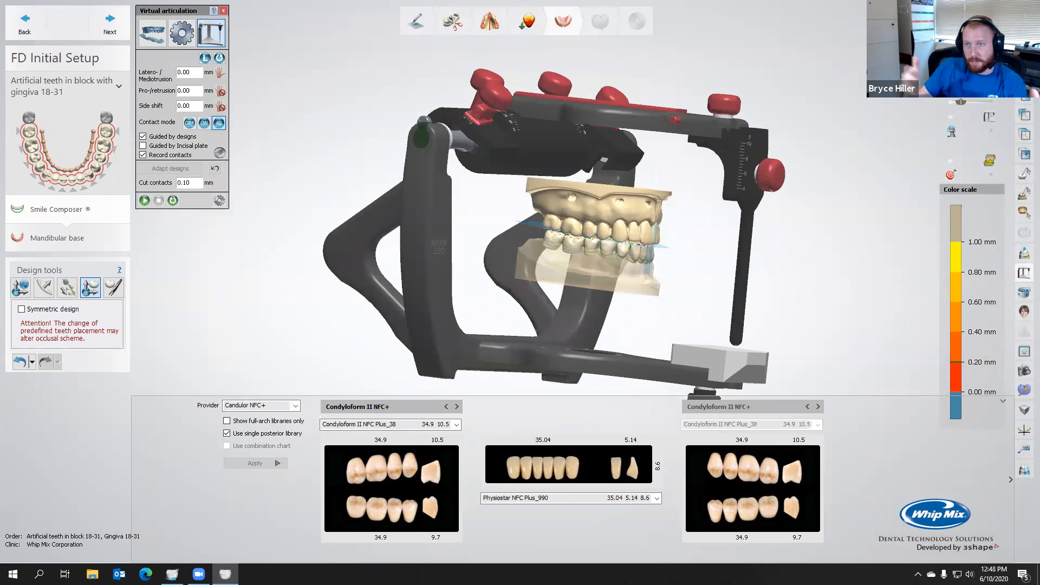
# Step: Hide the upper jaw, switch the contact display and examine the recorded contacts on the lower teeth from an occlusal angle
pyautogui.click(952, 87)
pyautogui.click(952, 44)
pyautogui.moveTo(681, 190); pyautogui.dragTo(970, 163, button='right')
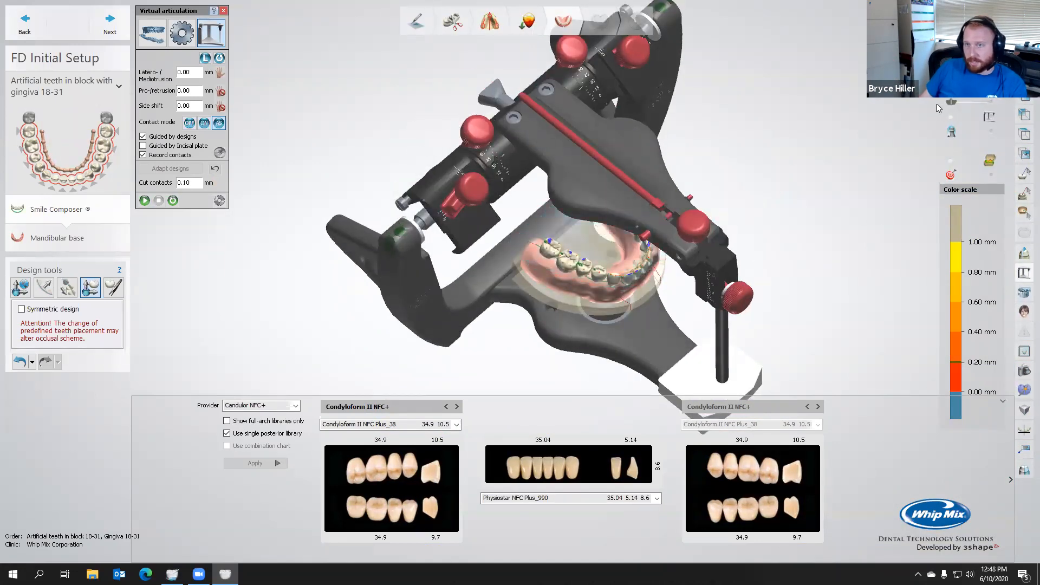
pyautogui.scroll(5, 557, 250)
pyautogui.scroll(1, 557, 251)
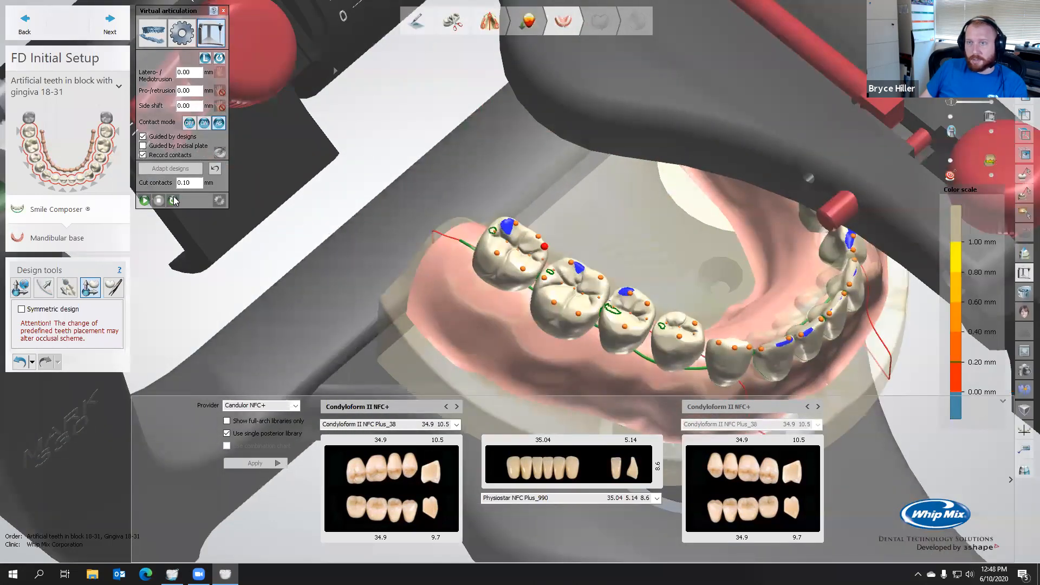
pyautogui.click(218, 156)
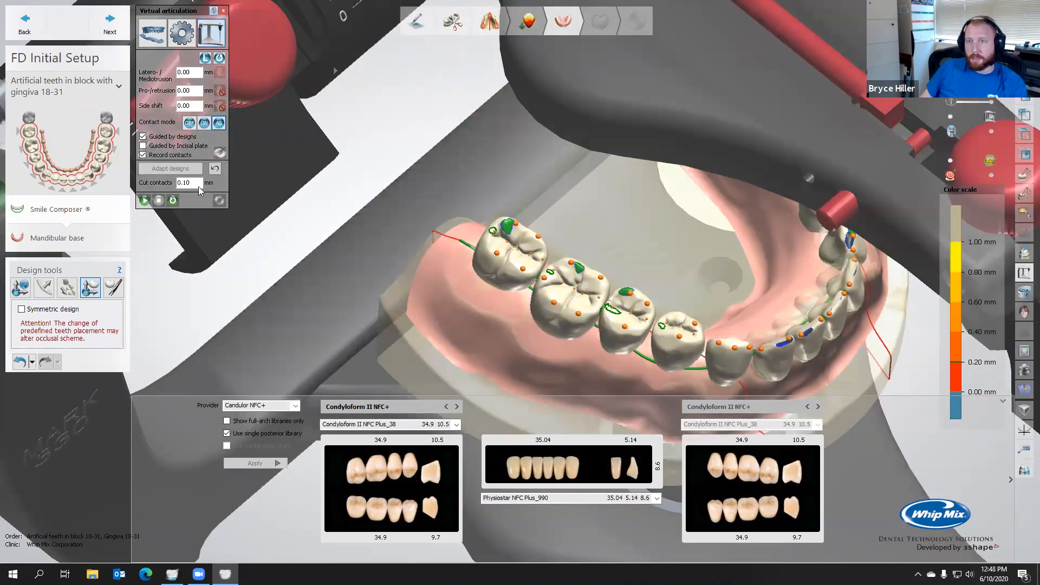
pyautogui.moveTo(356, 213); pyautogui.dragTo(458, 195, button='right')
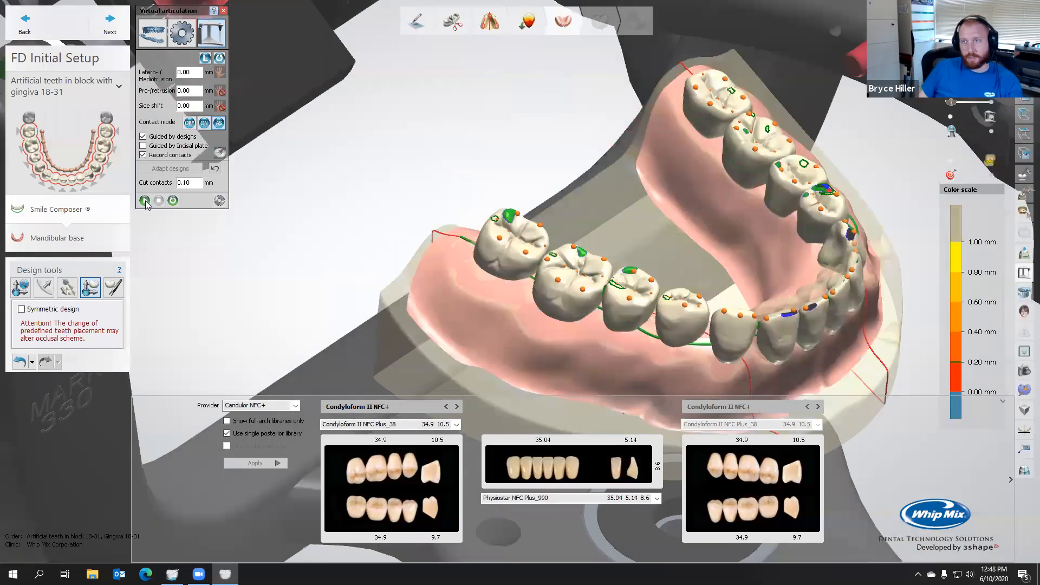
# Step: Replay the articulator movement over the lower teeth and stop it to check the recorded contacts
pyautogui.click(144, 201)
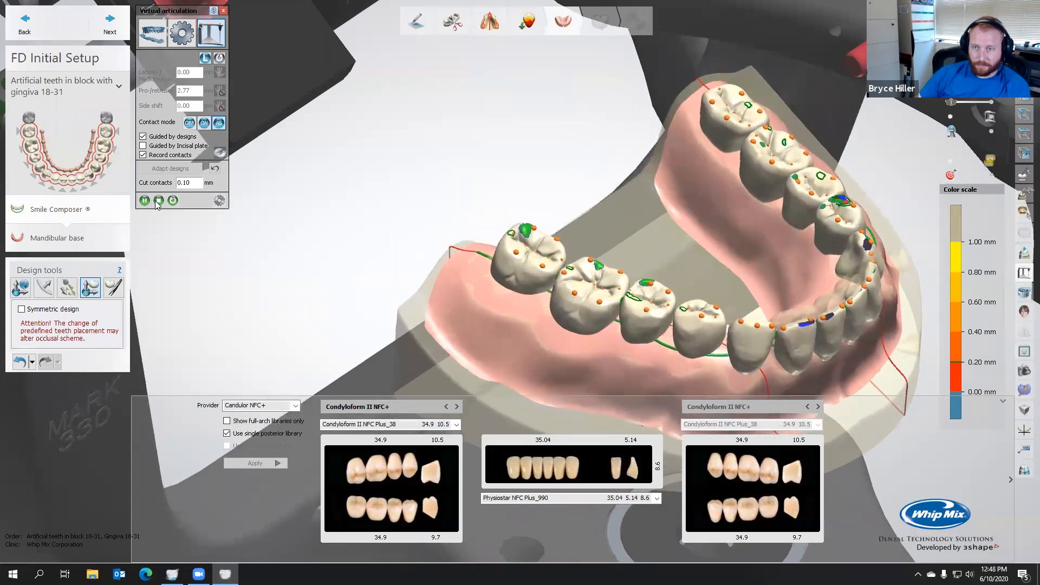
pyautogui.click(158, 200)
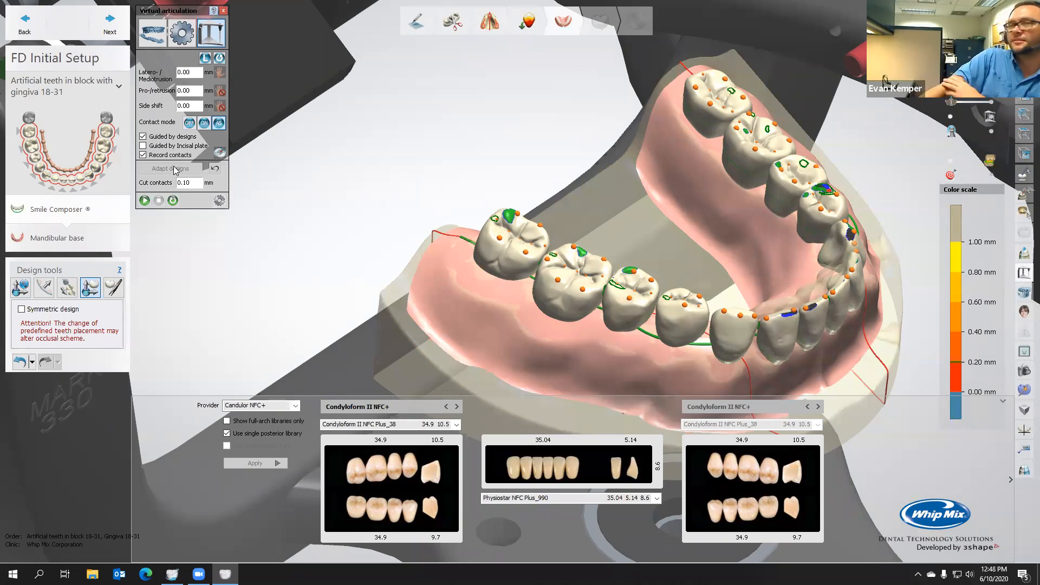
pyautogui.click(143, 204)
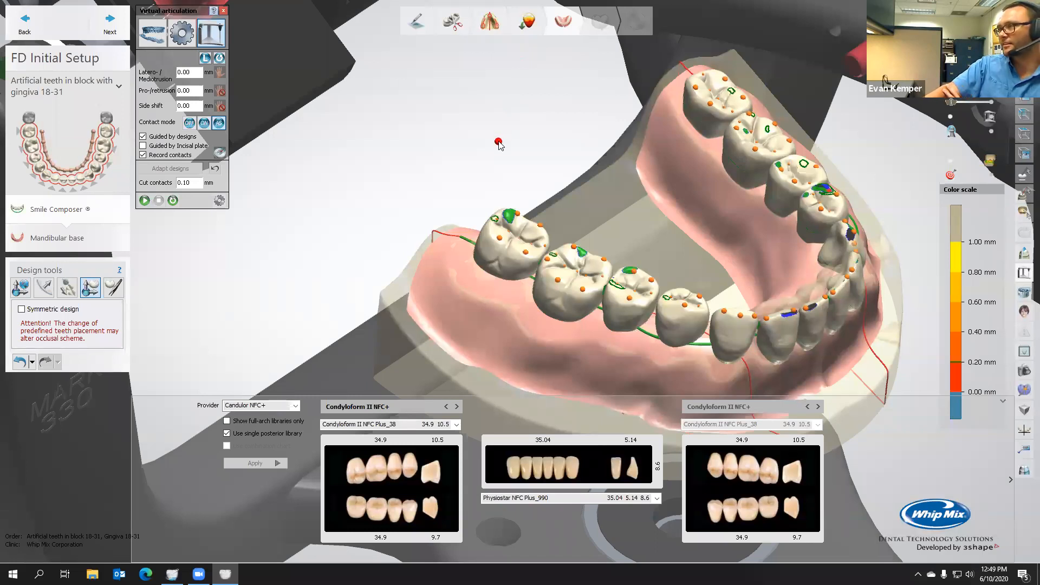
# Step: Proceed to the mandibular base despite the gingiva line violation, and continue to Anatomy Design with its existing settings
pyautogui.click(110, 28)
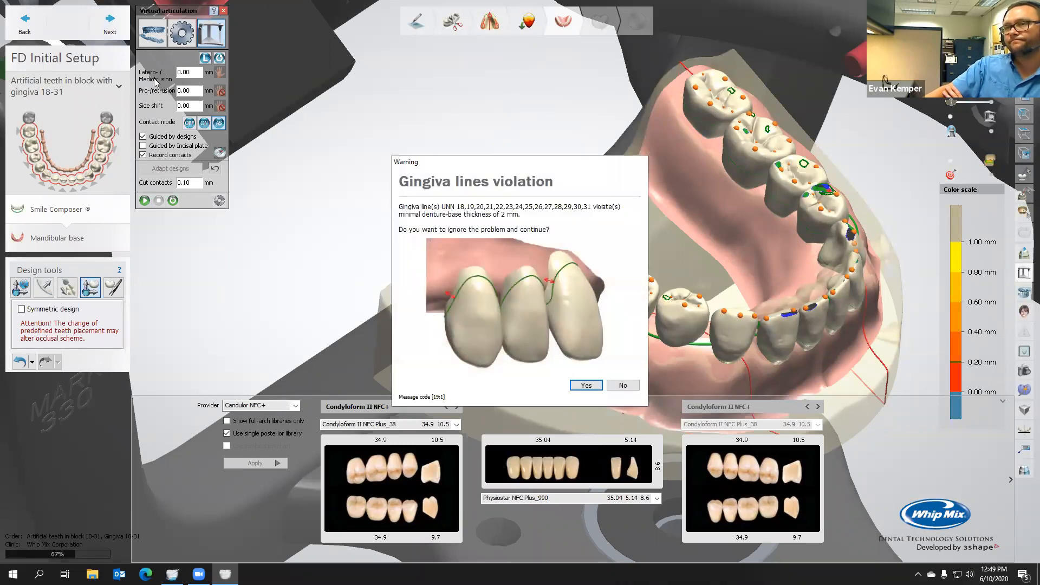
pyautogui.click(572, 383)
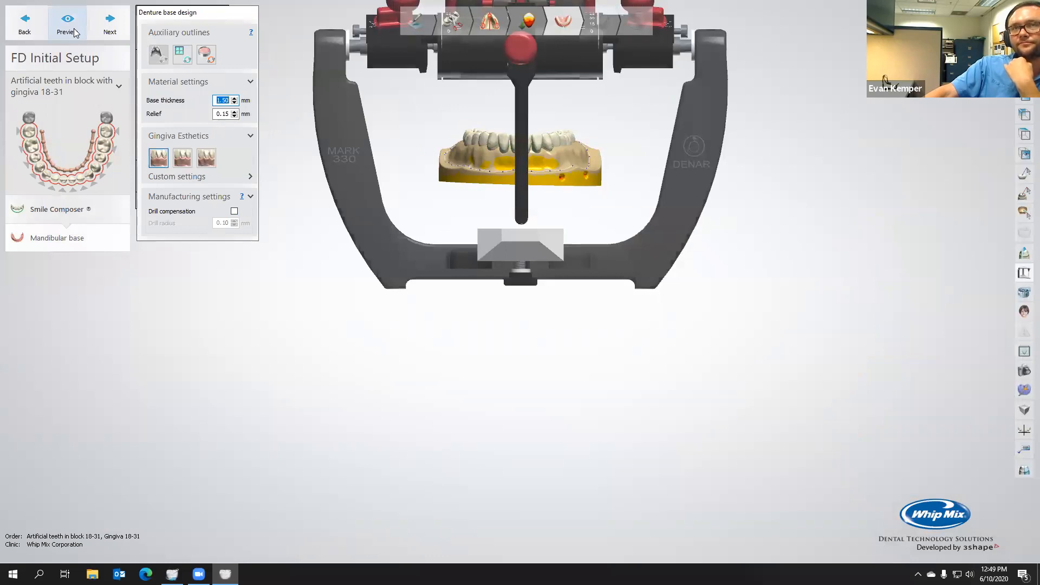
pyautogui.click(110, 23)
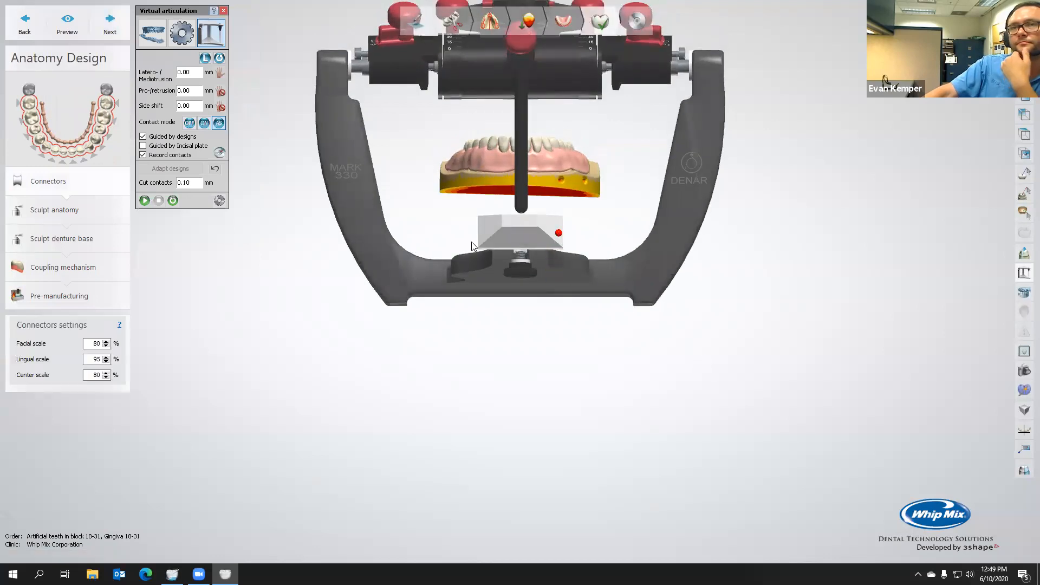
# Step: Run the articulator movement on the generated denture, stop it and examine the contact marks on the posterior teeth
pyautogui.moveTo(508, 175); pyautogui.dragTo(509, 252, button='middle')
pyautogui.moveTo(509, 252); pyautogui.dragTo(584, 274, button='right')
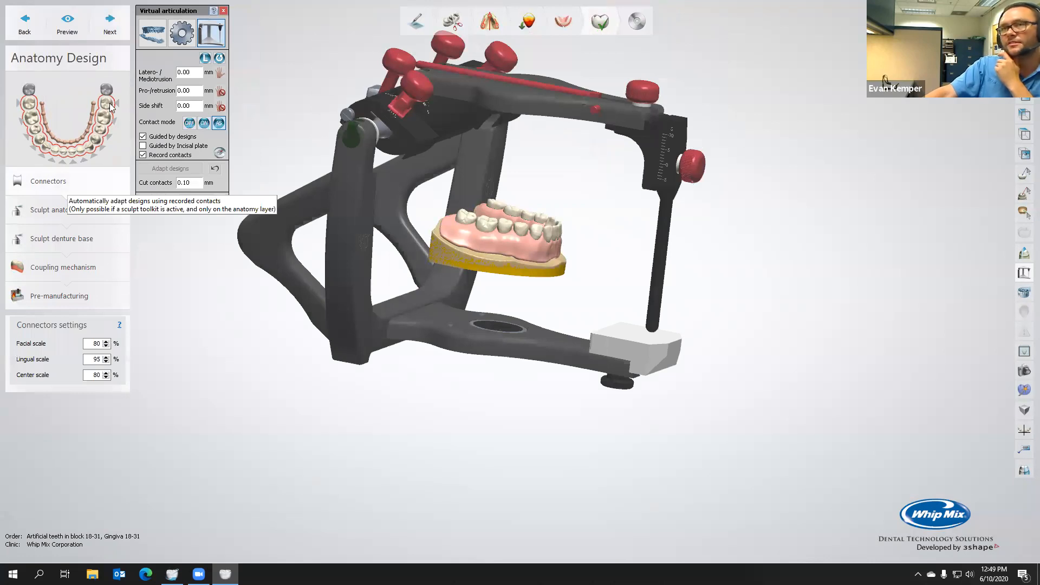
pyautogui.click(144, 200)
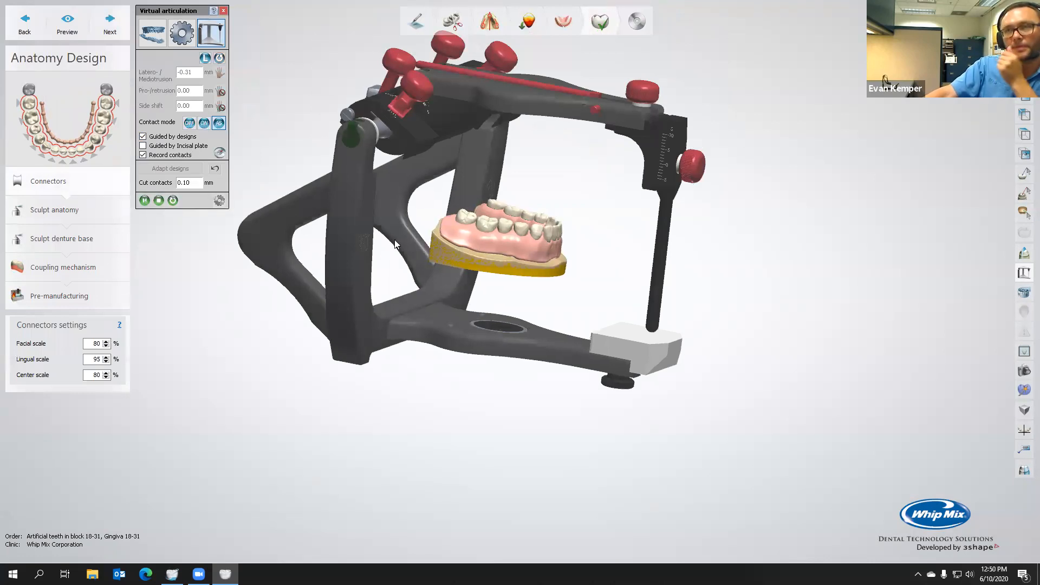
pyautogui.moveTo(435, 247); pyautogui.dragTo(430, 275, button='right')
pyautogui.scroll(3, 473, 238)
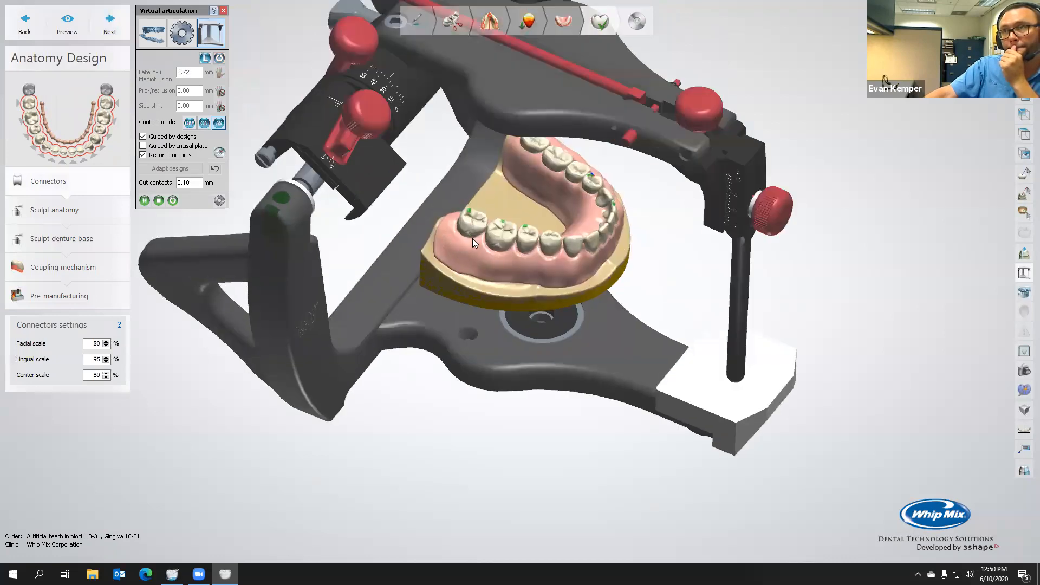
pyautogui.scroll(1, 472, 238)
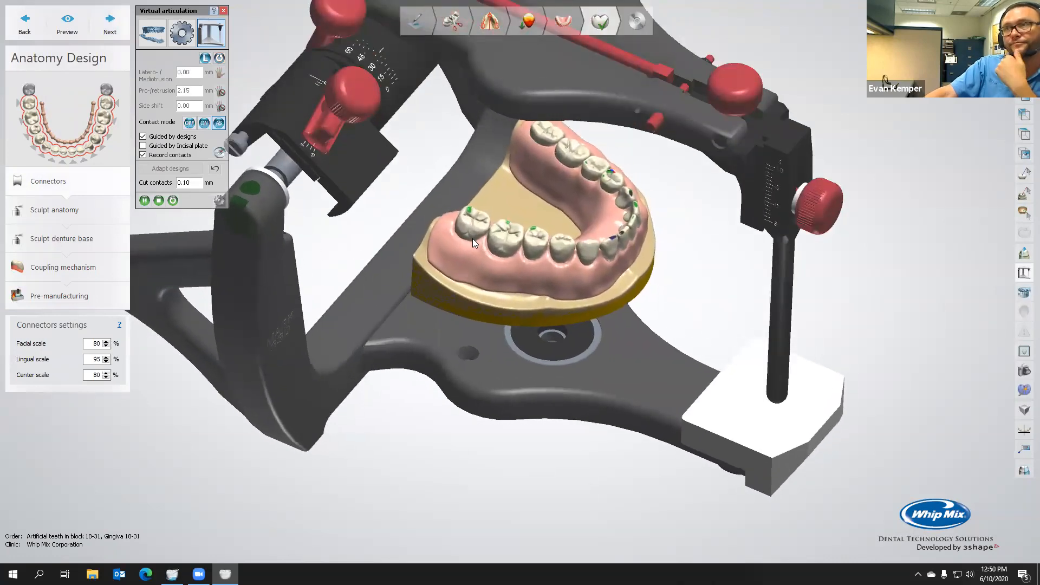
pyautogui.click(159, 200)
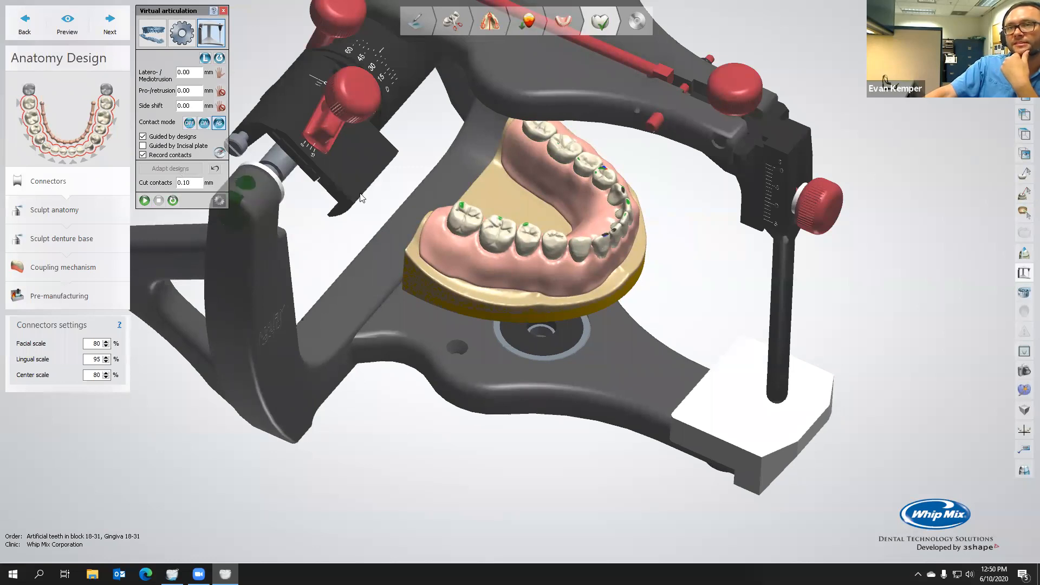
pyautogui.scroll(6, 516, 230)
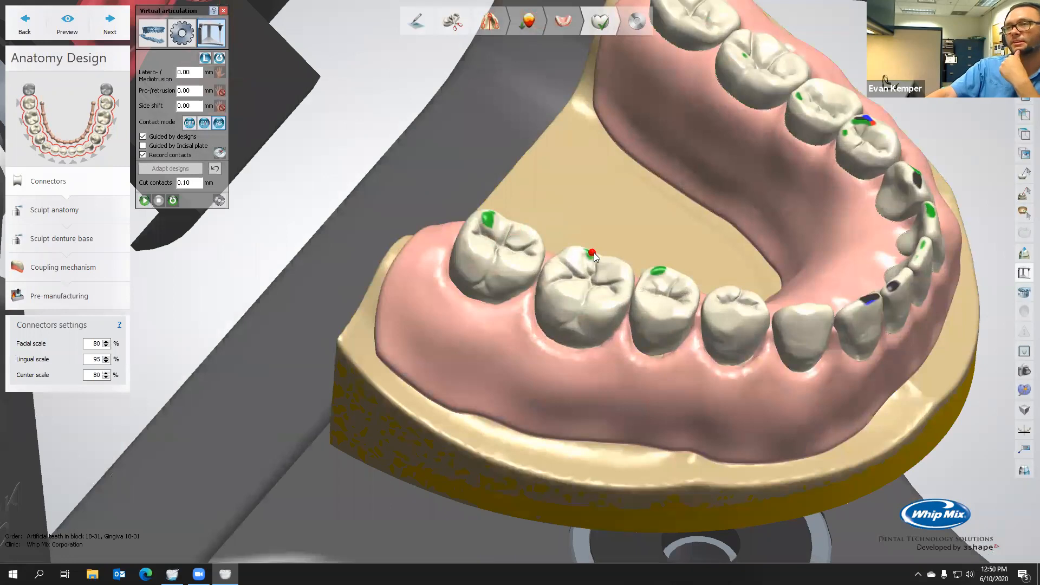
pyautogui.moveTo(711, 276); pyautogui.dragTo(652, 314, button='right')
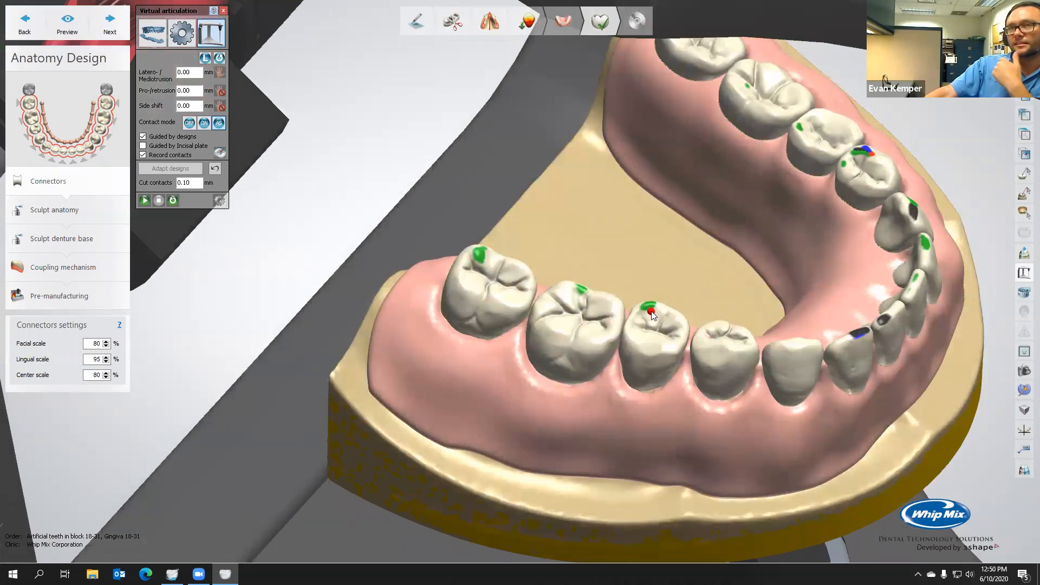
# Step: Start sculpting the anatomy with the wax knife set to remove material, and run the articulator movement to record contacts
pyautogui.moveTo(646, 309)
pyautogui.mouseDown(button='right')
pyautogui.moveTo(637, 302)
pyautogui.moveTo(653, 293)
pyautogui.mouseUp(button='right')
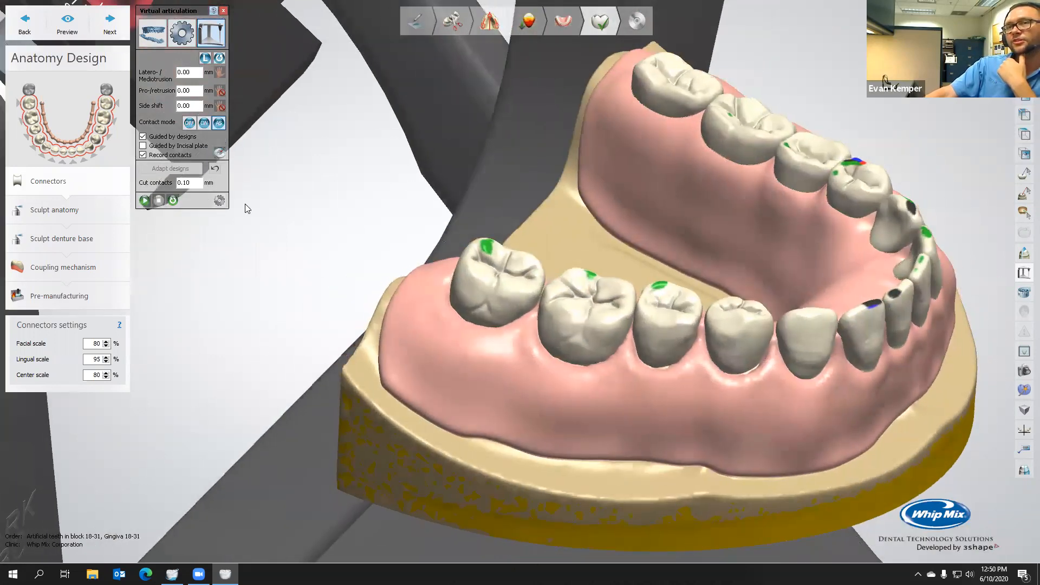
pyautogui.click(53, 211)
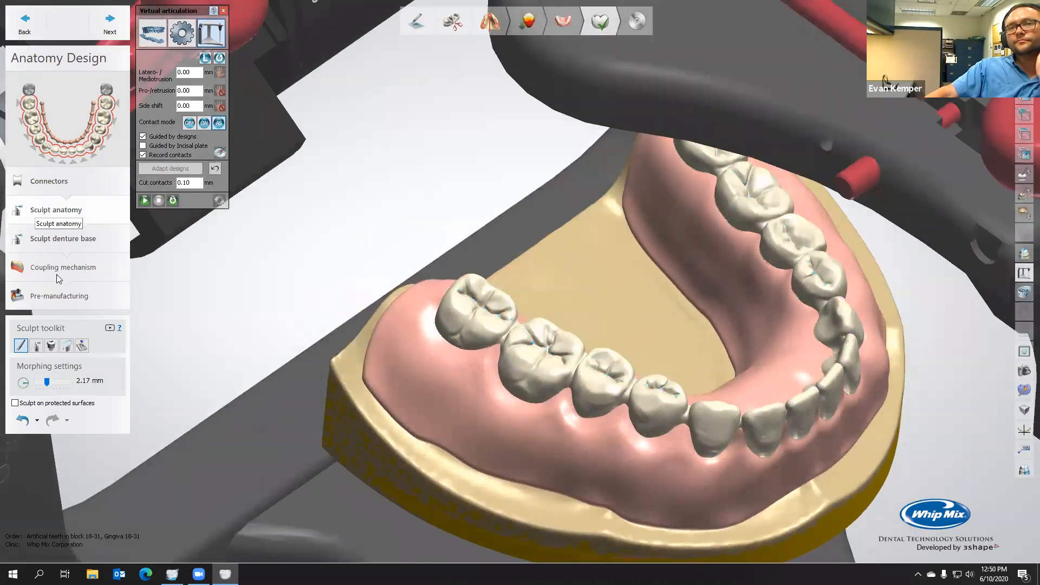
pyautogui.click(36, 346)
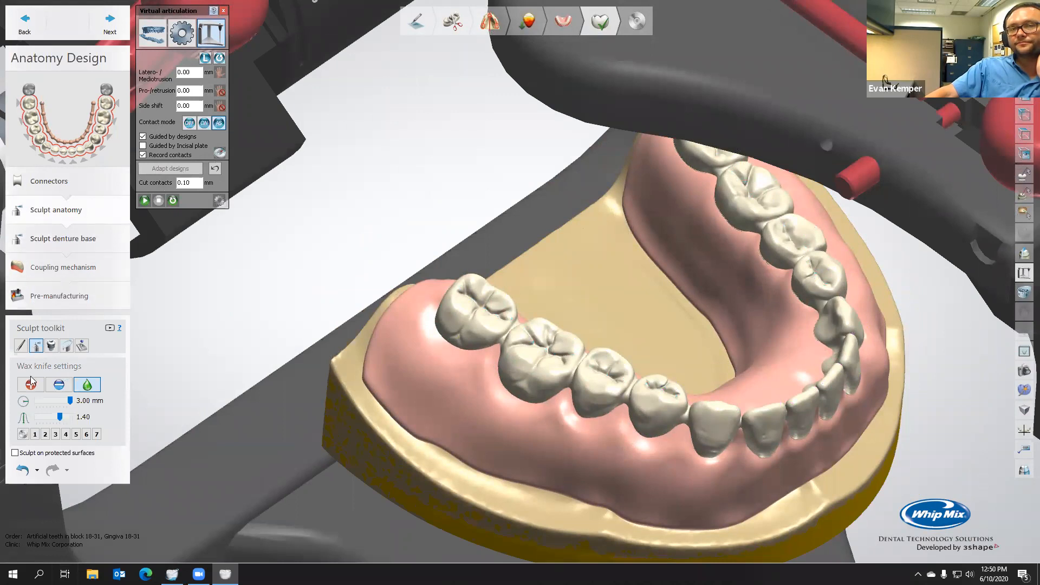
pyautogui.click(145, 200)
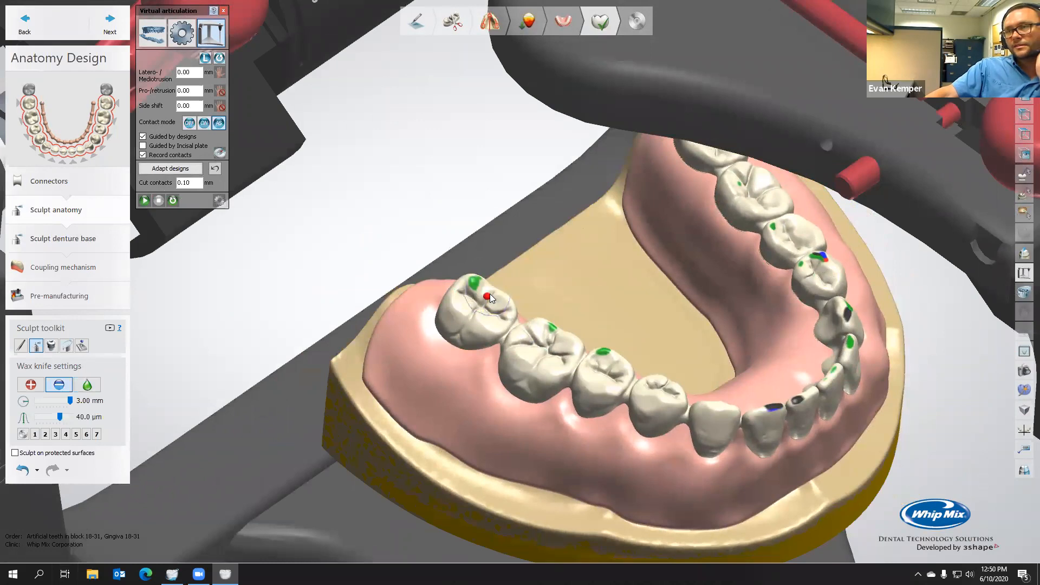
# Step: Set the wax knife radius to 1.60 mm, work on the last molar's contact area and switch the knife to adding material
pyautogui.scroll(6, 492, 291)
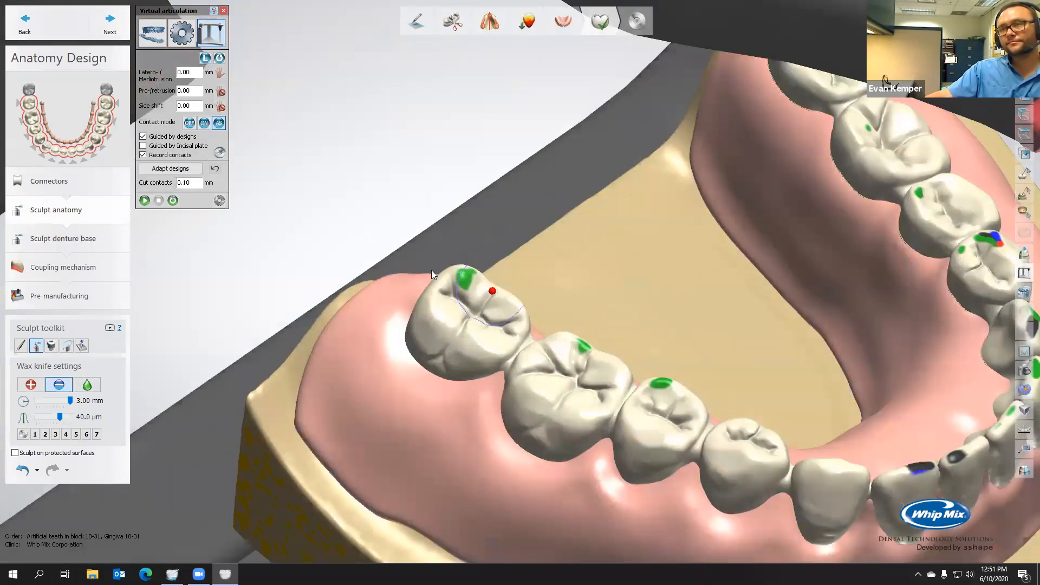
pyautogui.keyDown('shift'); pyautogui.scroll(-7, 448, 266); pyautogui.keyUp('shift')
pyautogui.click(447, 269)
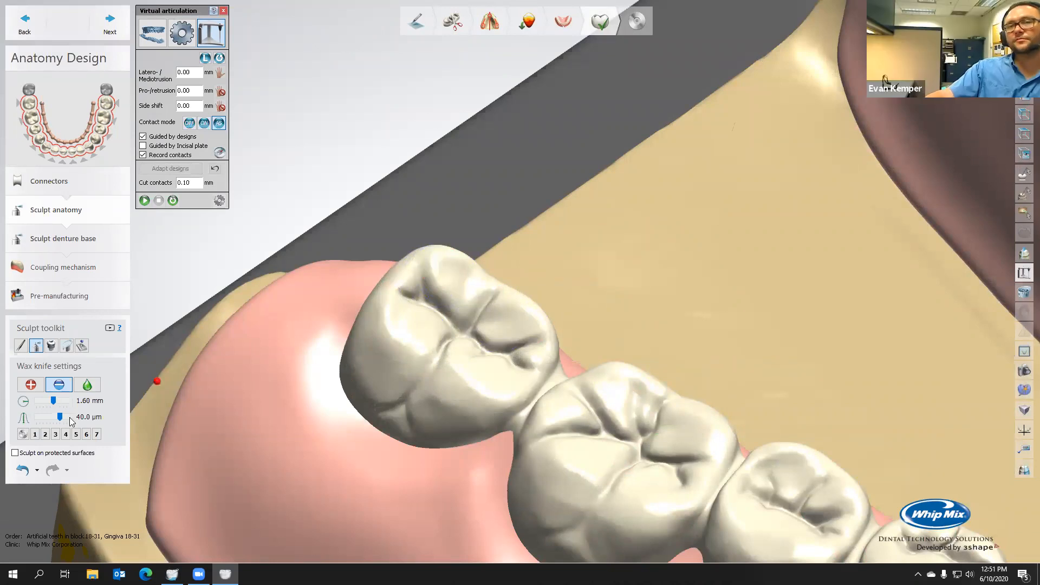
pyautogui.click(30, 385)
pyautogui.scroll(3, 428, 346)
pyautogui.scroll(-6, 426, 342)
# Step: Run the articulator movement again and adapt the designs to the recorded contacts with a 0.10 mm contact cut
pyautogui.click(150, 201)
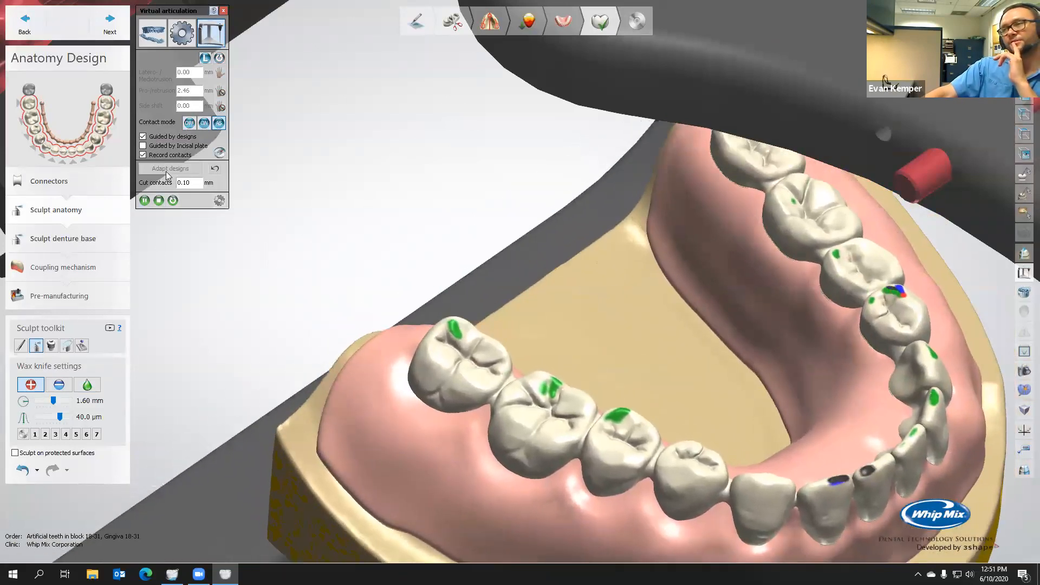
pyautogui.click(188, 170)
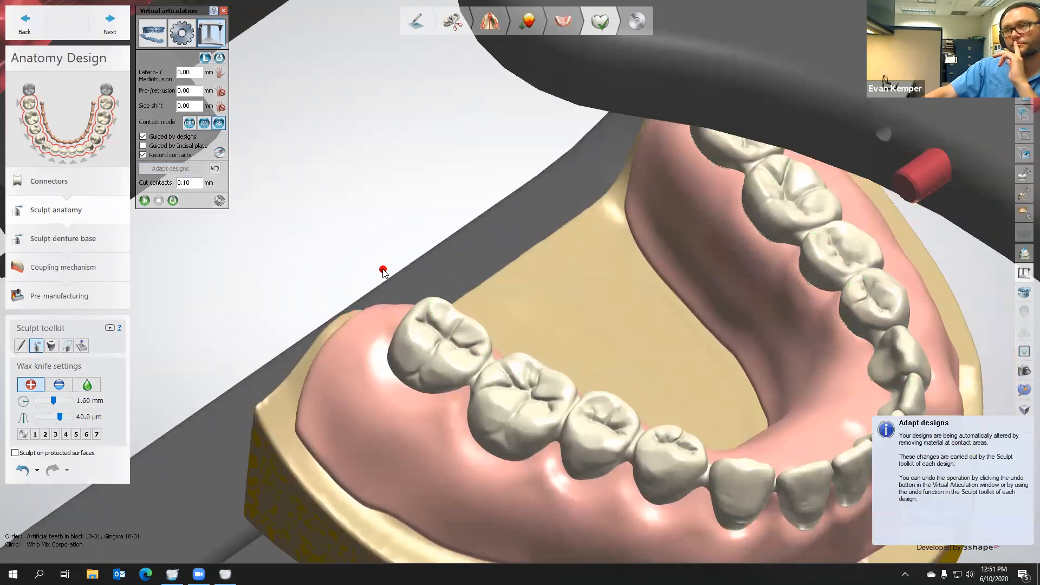
pyautogui.moveTo(415, 275); pyautogui.dragTo(424, 239, button='right')
pyautogui.scroll(-4, 425, 239)
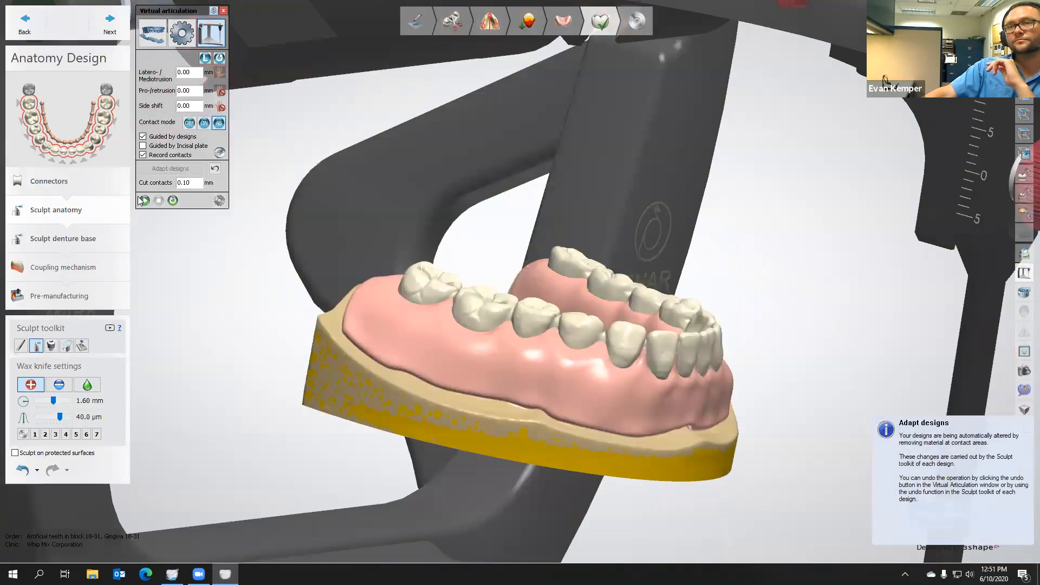
# Step: Replay the articulator movement on the adapted teeth and examine the contact marks along the arch
pyautogui.moveTo(515, 270); pyautogui.dragTo(508, 298, button='right')
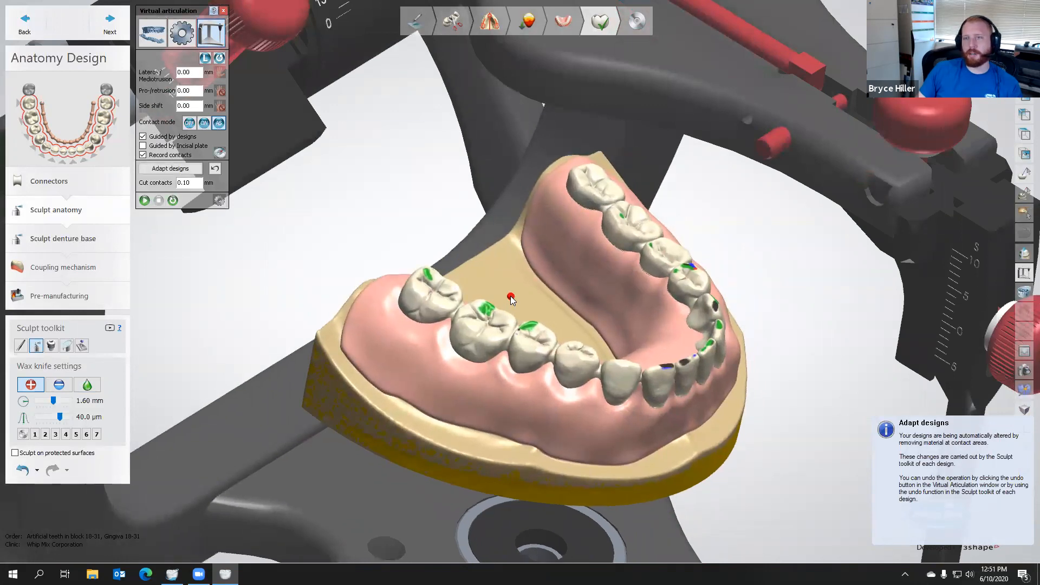
pyautogui.moveTo(502, 315); pyautogui.dragTo(522, 436, button='right')
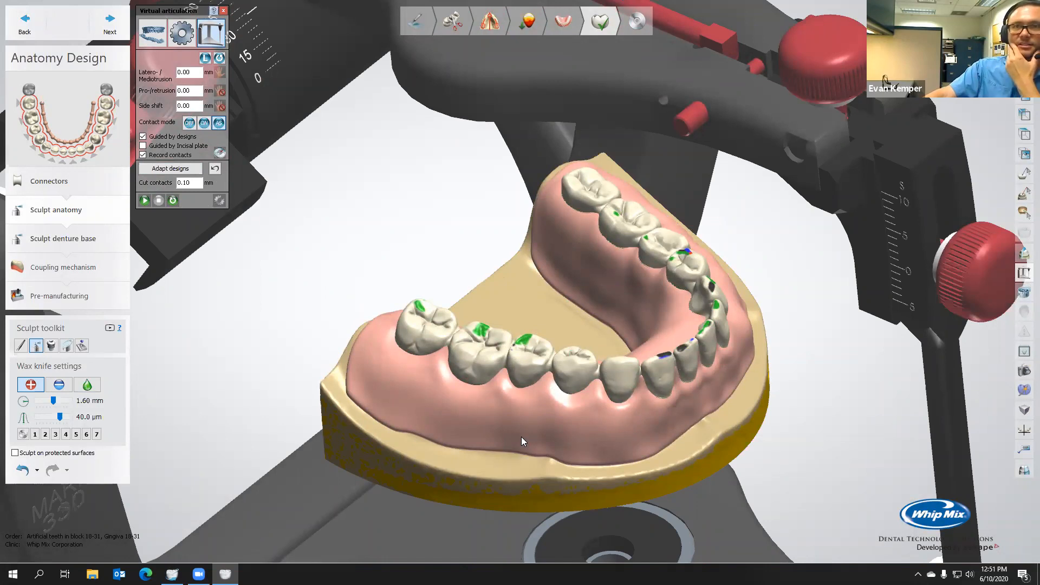
pyautogui.moveTo(446, 361); pyautogui.dragTo(361, 301, button='right')
# Step: Set the contact adjustment distance to 0.00 mm and apply it to the lower teeth
pyautogui.click(81, 345)
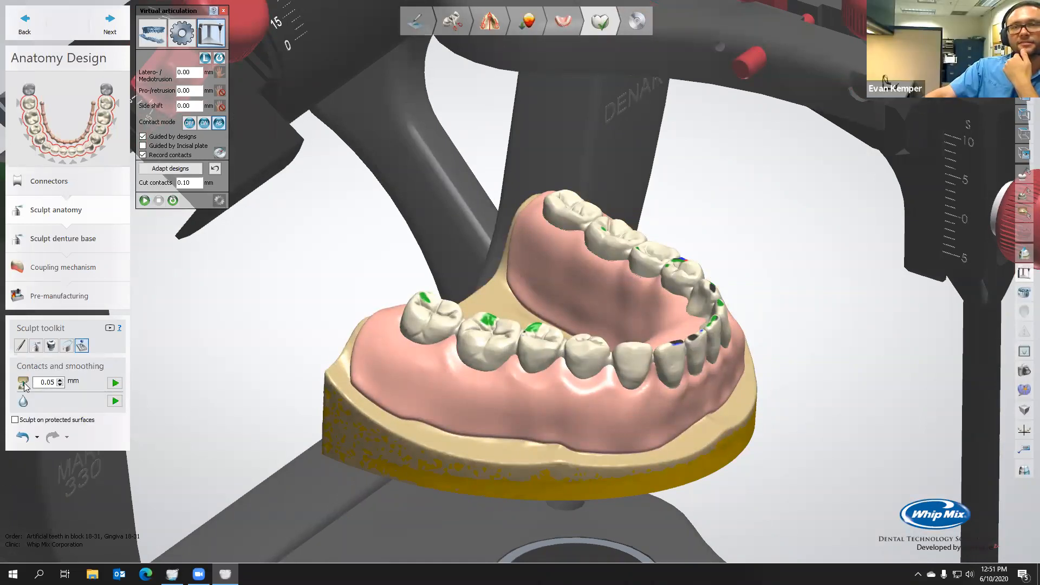
pyautogui.click(54, 384)
pyautogui.write('0')
pyautogui.click(115, 383)
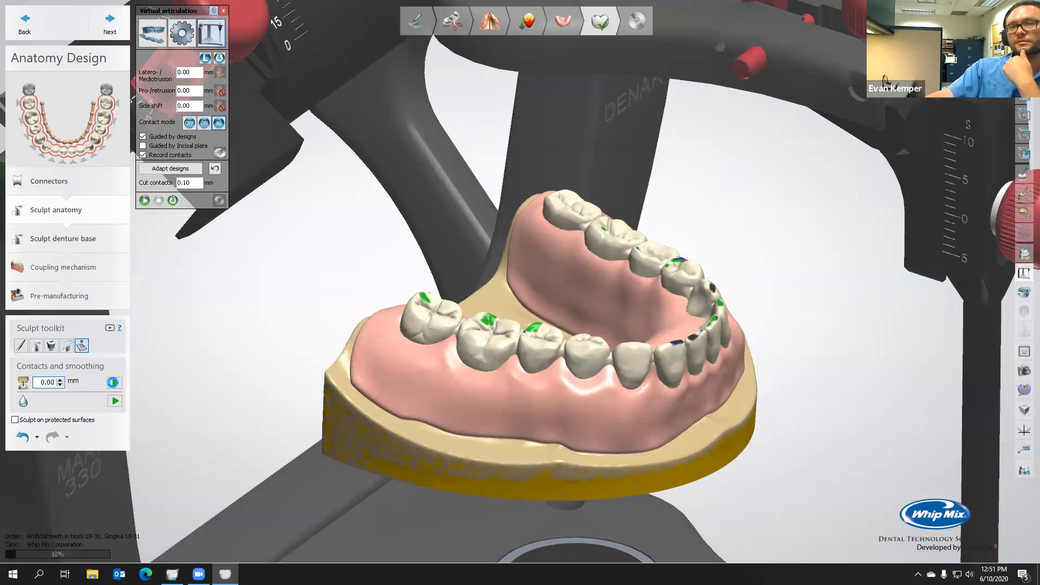
# Step: Examine the adjusted denture within the full articulator and proceed to sculpting the denture base
pyautogui.moveTo(217, 374); pyautogui.dragTo(306, 318, button='right')
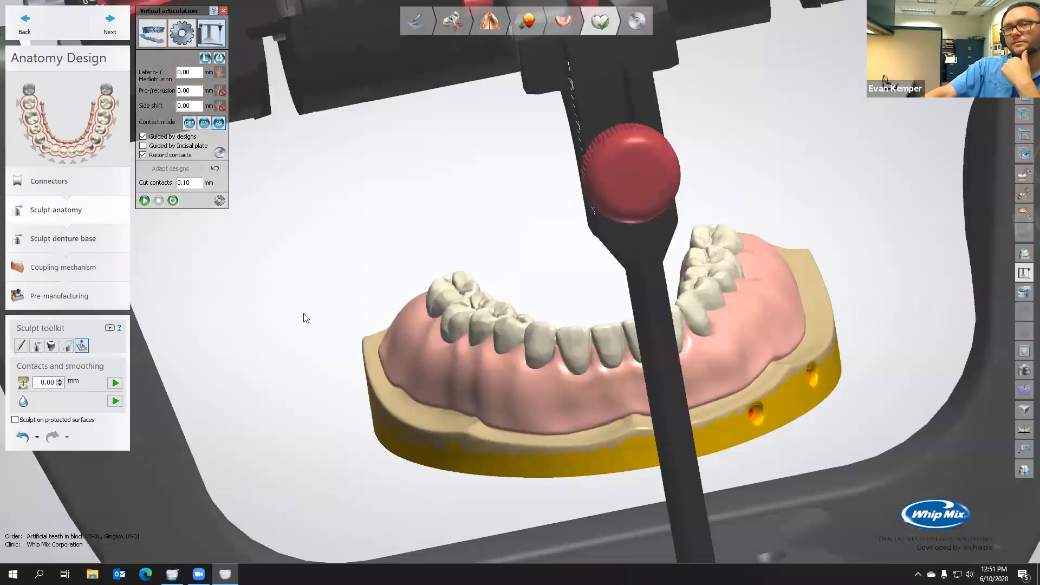
pyautogui.moveTo(367, 301); pyautogui.dragTo(458, 322, button='right')
pyautogui.scroll(-4, 387, 280)
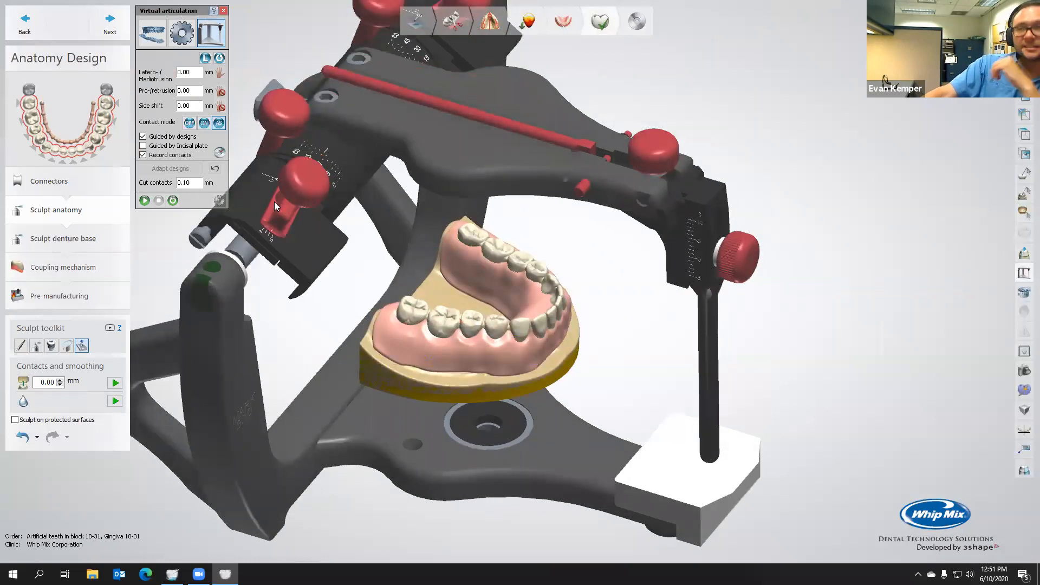
pyautogui.moveTo(484, 339); pyautogui.dragTo(461, 352, button='right')
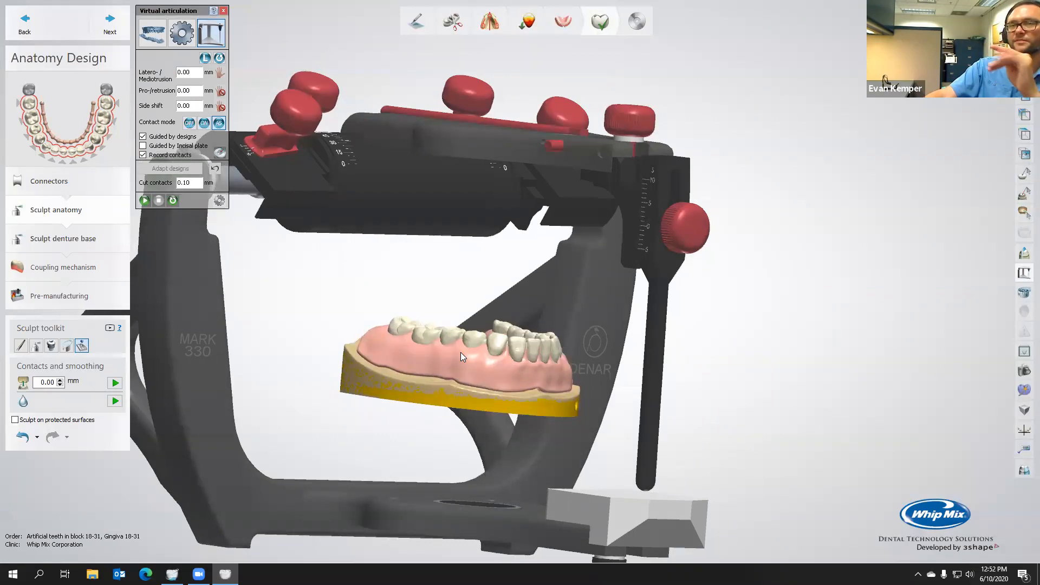
pyautogui.scroll(-5, 461, 352)
pyautogui.moveTo(461, 352)
pyautogui.mouseDown(button='right')
pyautogui.moveTo(465, 376)
pyautogui.moveTo(445, 350)
pyautogui.mouseUp(button='right')
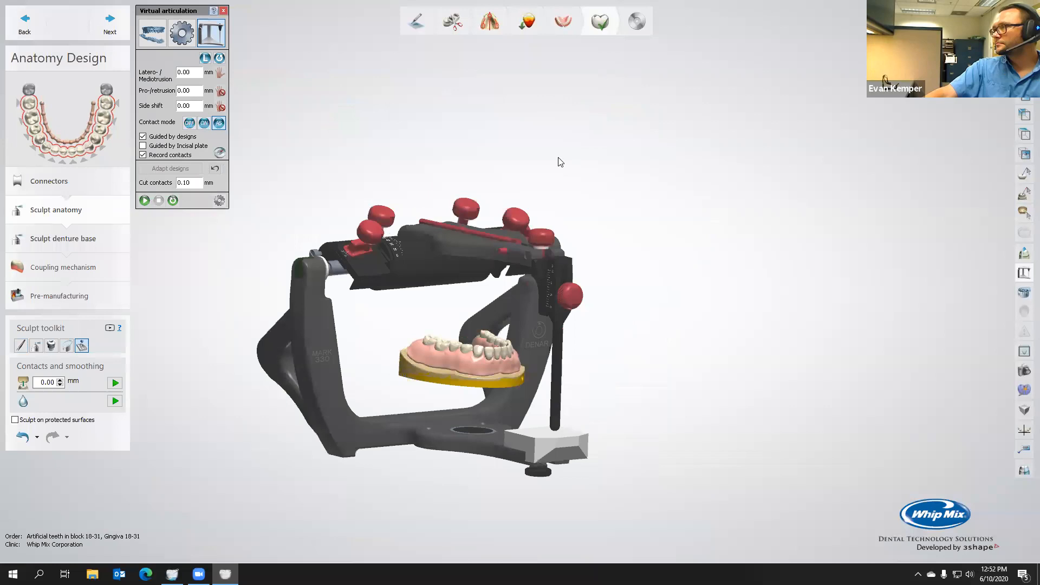
pyautogui.click(104, 16)
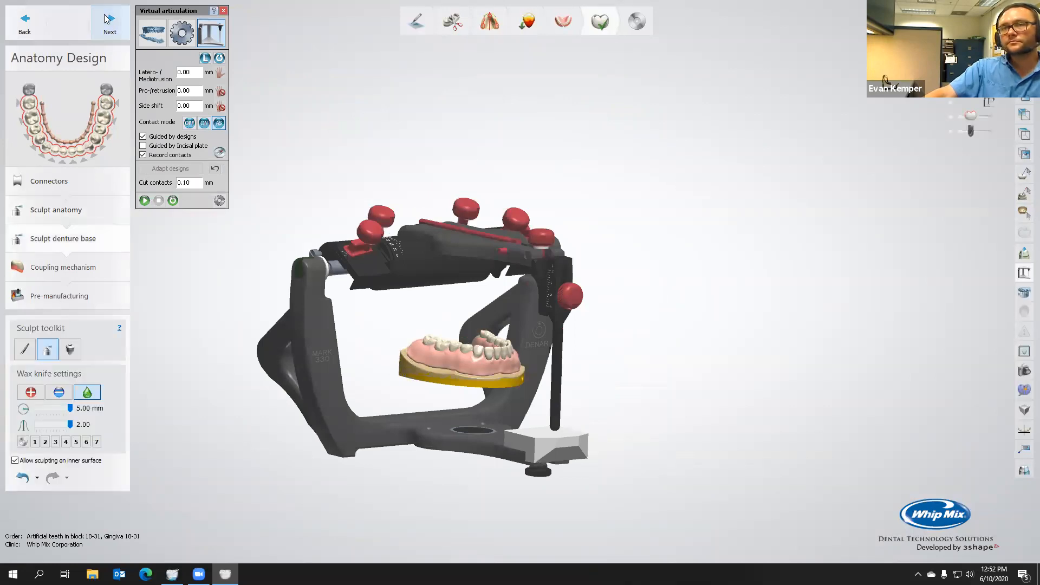
# Step: Keep the denture base as it is, accept the 1.00 mm coupling depth and 10° angle, and continue to Pre-manufacturing
pyautogui.moveTo(488, 325); pyautogui.dragTo(401, 404, button='right')
pyautogui.scroll(5, 485, 371)
pyautogui.scroll(5, 513, 283)
pyautogui.moveTo(515, 284)
pyautogui.mouseDown(button='right')
pyautogui.moveTo(565, 258)
pyautogui.moveTo(555, 224)
pyautogui.moveTo(549, 267)
pyautogui.mouseUp(button='right')
pyautogui.scroll(-3, 556, 259)
pyautogui.click(125, 24)
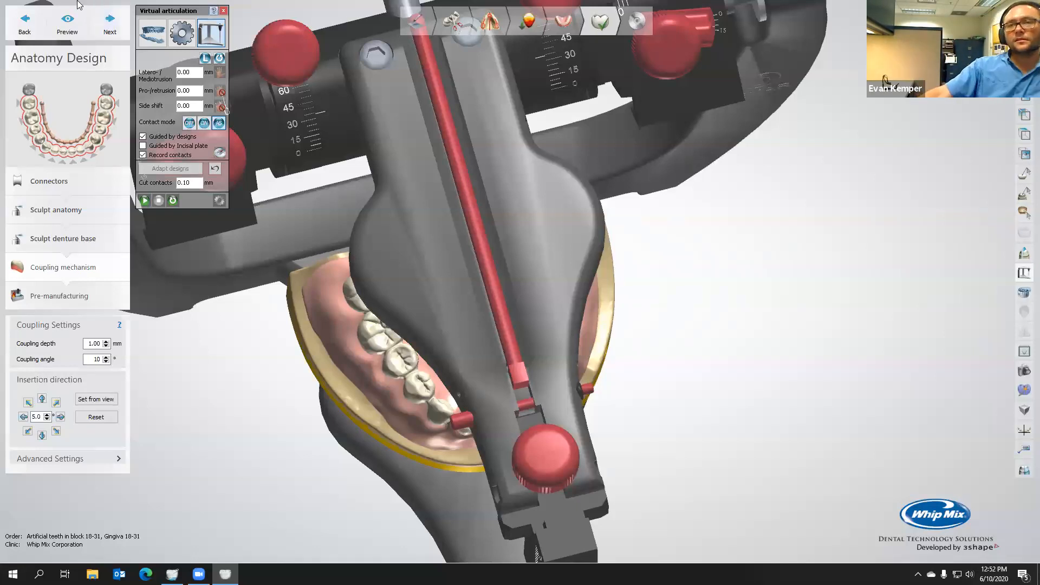
pyautogui.moveTo(277, 332); pyautogui.dragTo(274, 358, button='right')
pyautogui.click(334, 350)
pyautogui.click(112, 27)
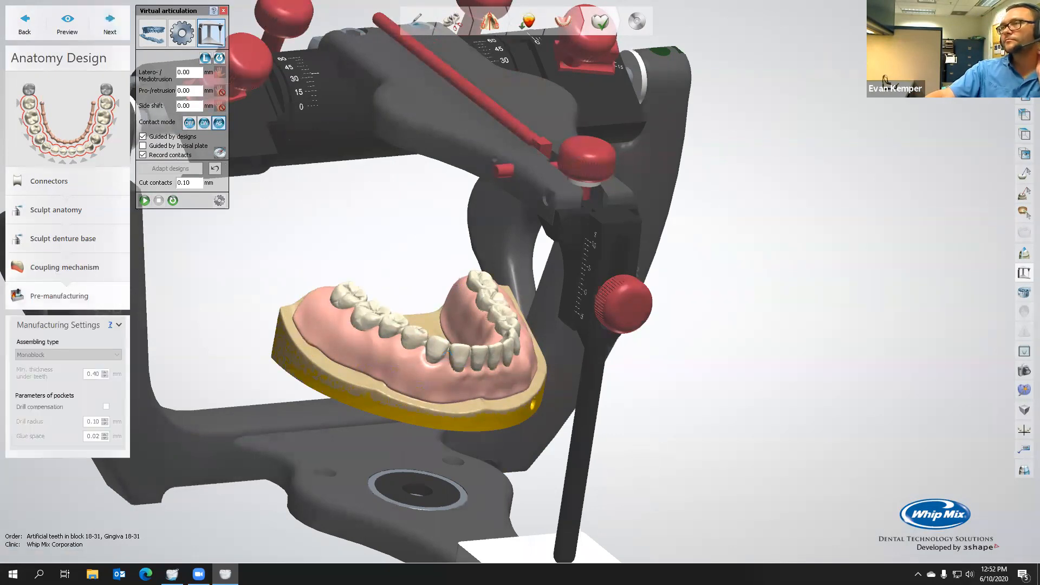
# Step: Hide the gingiva and inspect the teeth and their connectors from the side and the front
pyautogui.click(1018, 70)
pyautogui.moveTo(643, 207); pyautogui.dragTo(710, 132, button='right')
pyautogui.scroll(8, 411, 303)
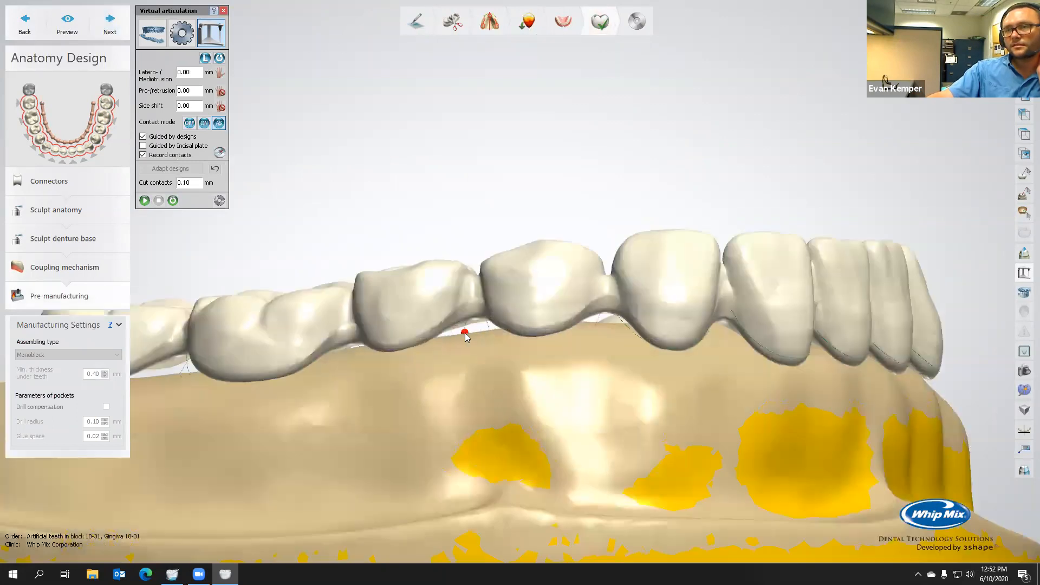
pyautogui.moveTo(634, 352); pyautogui.dragTo(600, 365, button='right')
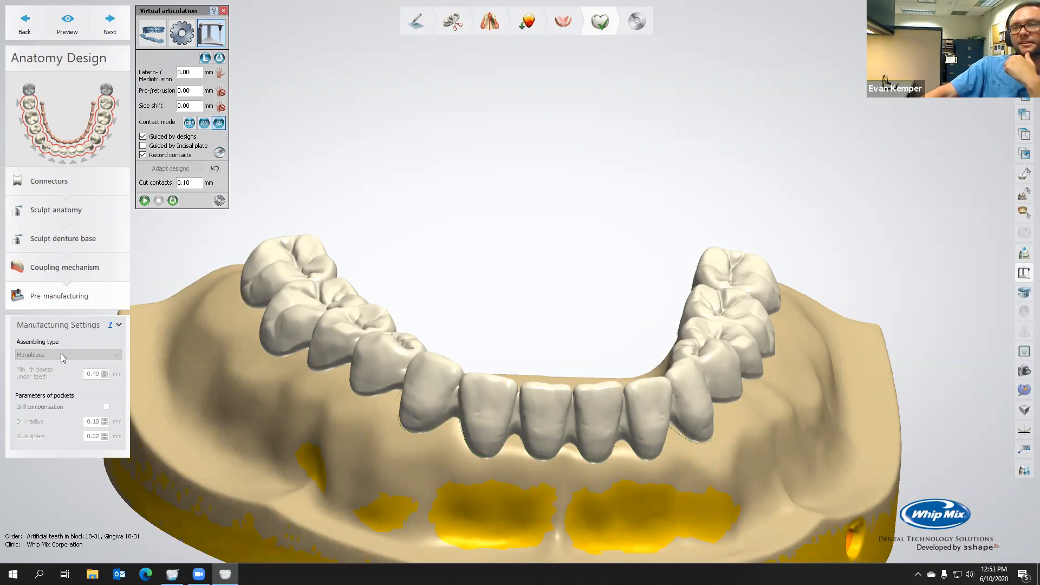
# Step: Generate and save the Monoblock denture, dismiss the database error, and close the design with the second-lowest session rating
pyautogui.click(107, 28)
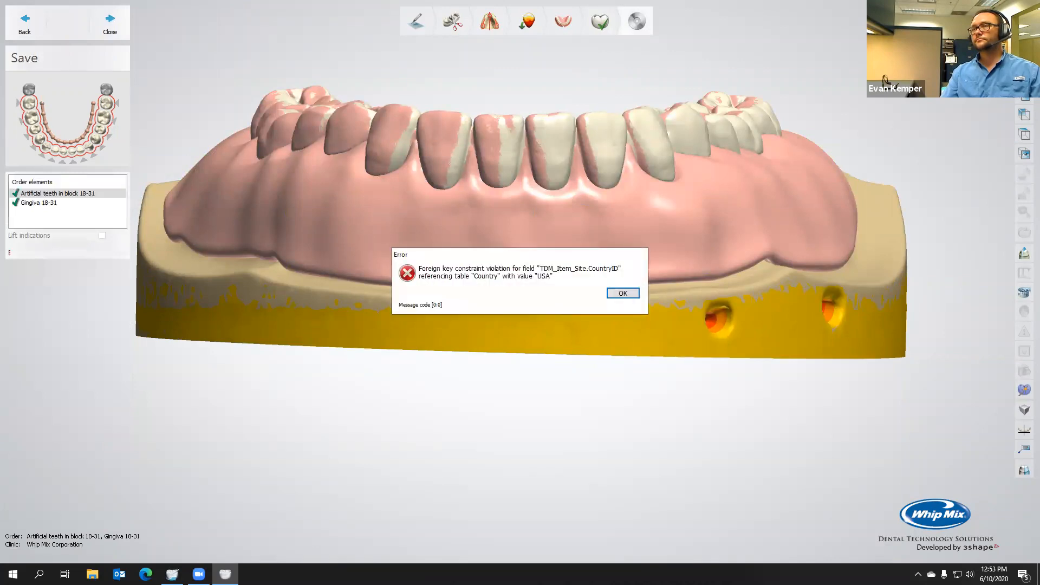
pyautogui.click(632, 296)
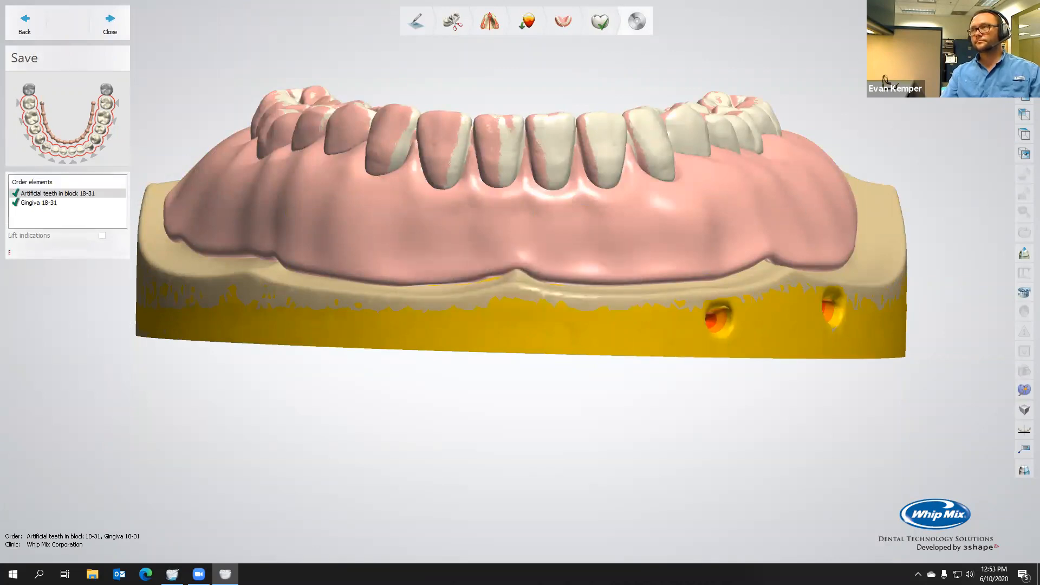
pyautogui.moveTo(590, 120); pyautogui.dragTo(583, 124, button='right')
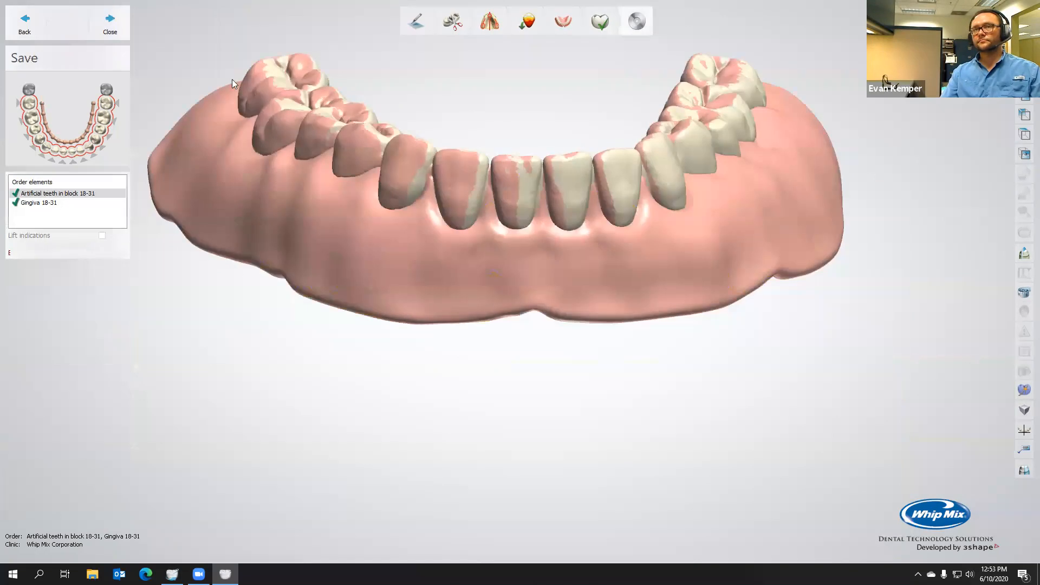
pyautogui.click(117, 34)
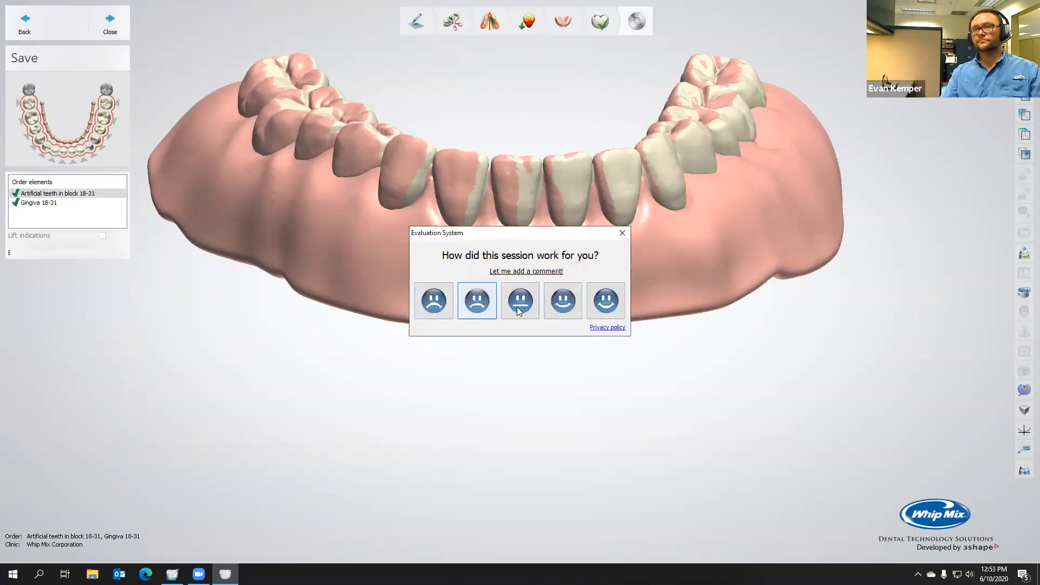
pyautogui.click(477, 301)
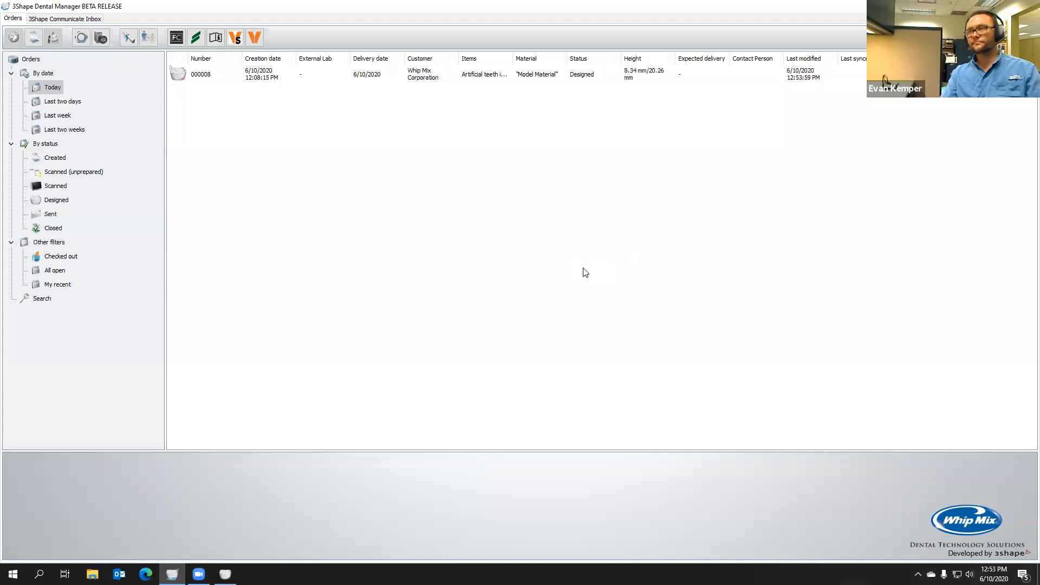
# Step: Open the order's manufacturing folder, inspect the print STL in 3Shape 3D Viewer from several angles, and close both windows
pyautogui.click(229, 75)
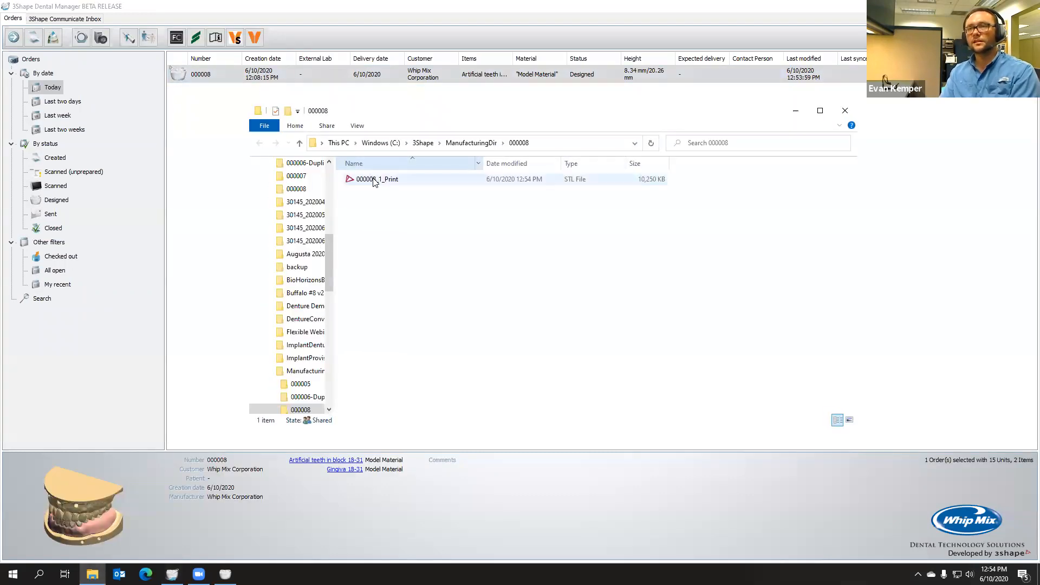
pyautogui.click(374, 179)
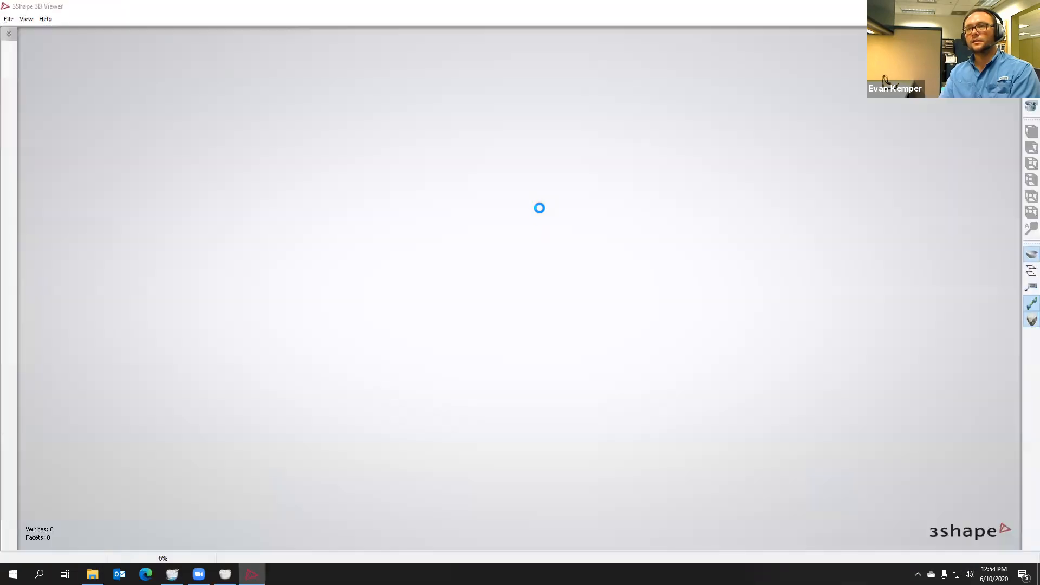
pyautogui.moveTo(552, 248); pyautogui.dragTo(349, 297, button='right')
pyautogui.moveTo(302, 297); pyautogui.dragTo(448, 320, button='right')
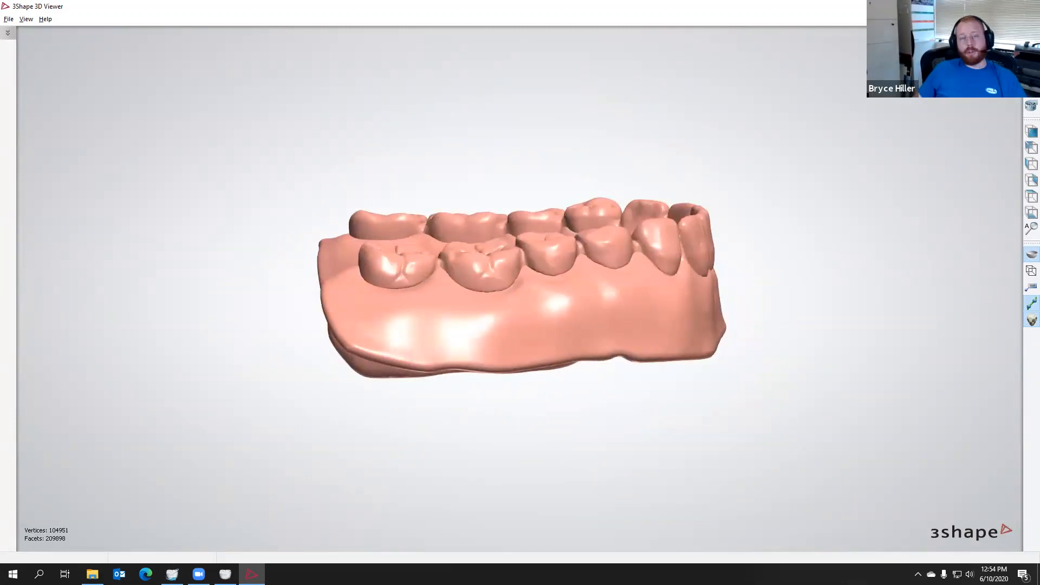
pyautogui.click(1026, 6)
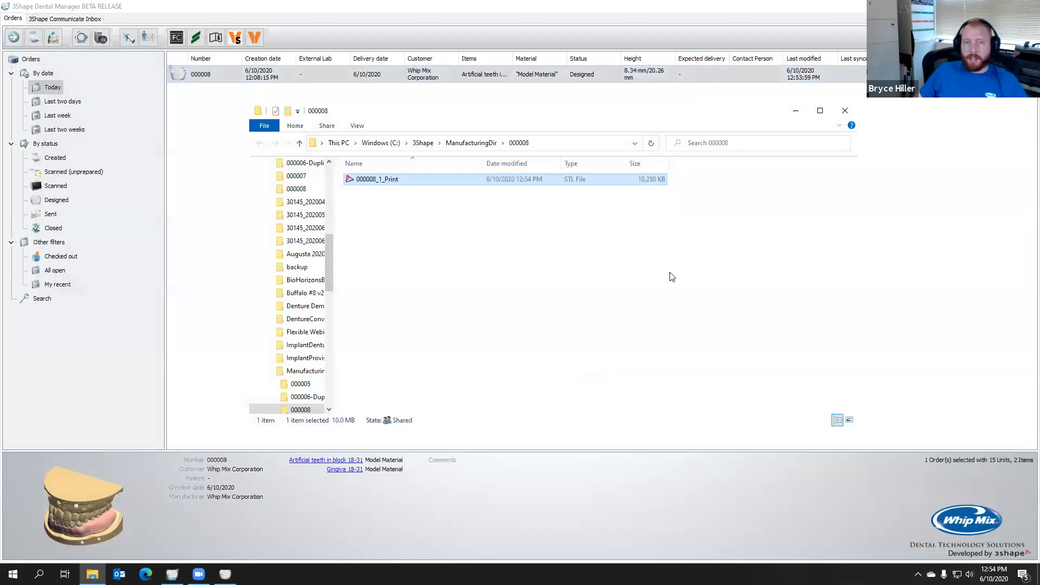
pyautogui.click(854, 110)
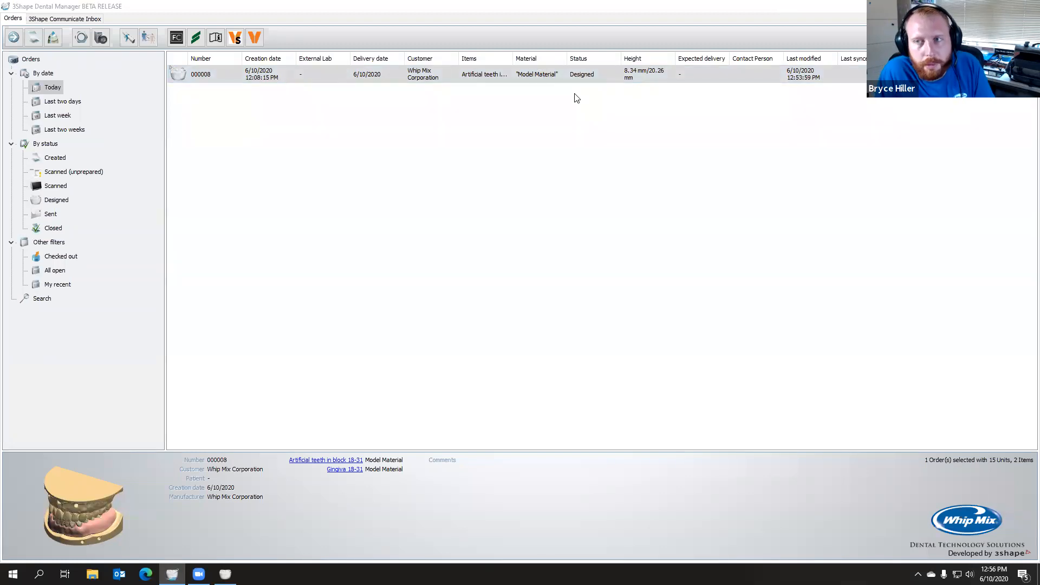
pyautogui.click(384, 19)
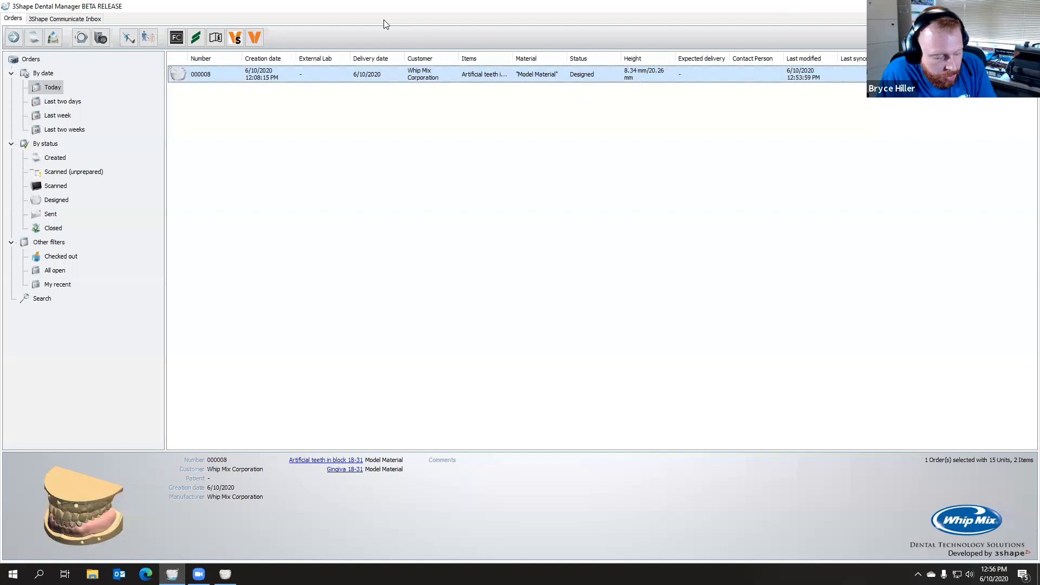